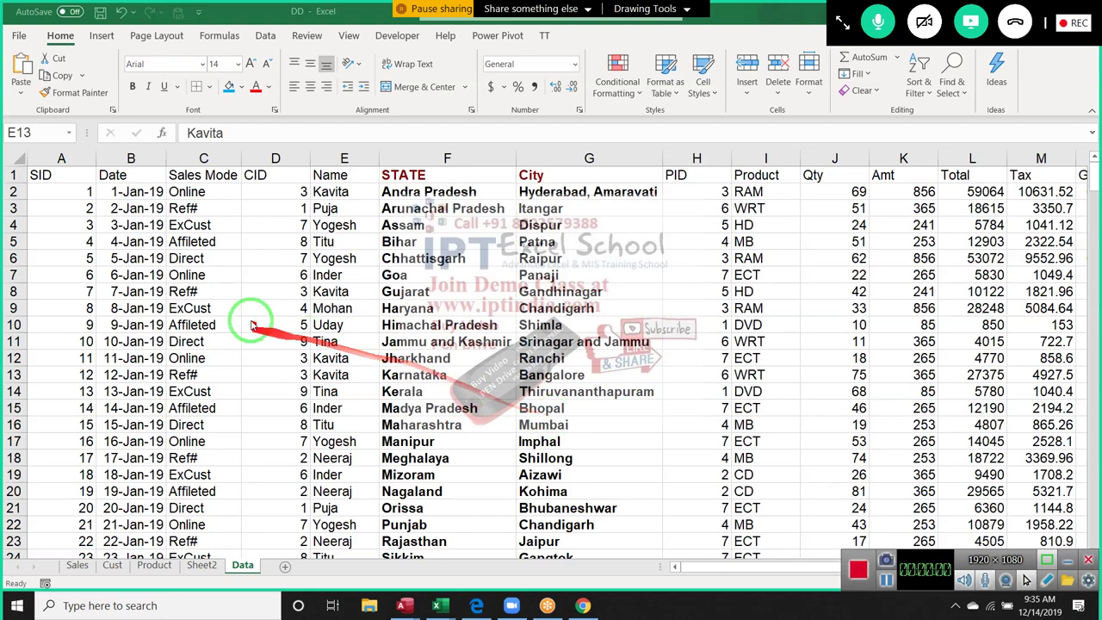
- Create a pivot table from the sales data on a new sheet
{"action": "left_click", "coordinate": [71, 175]}
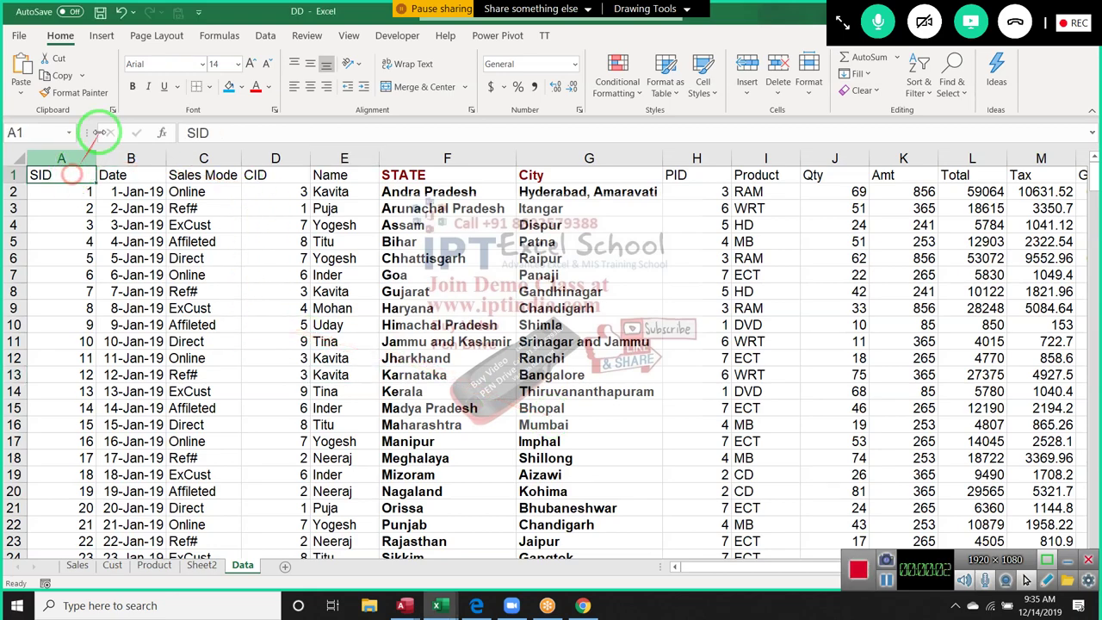
{"action": "left_click", "coordinate": [102, 36]}
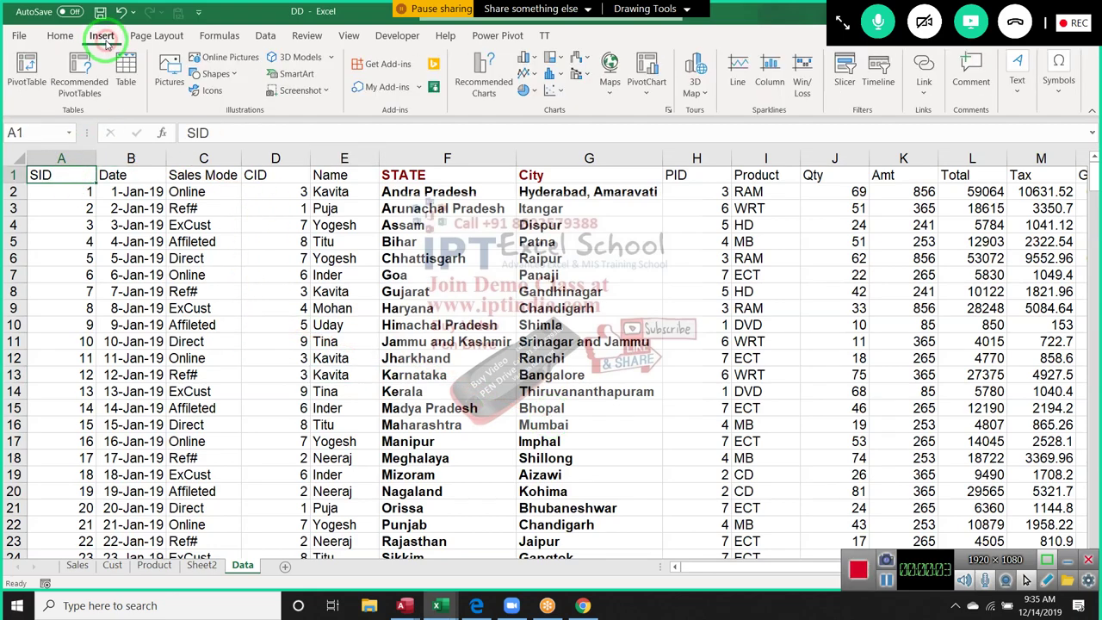
{"action": "left_click", "coordinate": [29, 69]}
{"action": "left_click", "coordinate": [607, 410]}
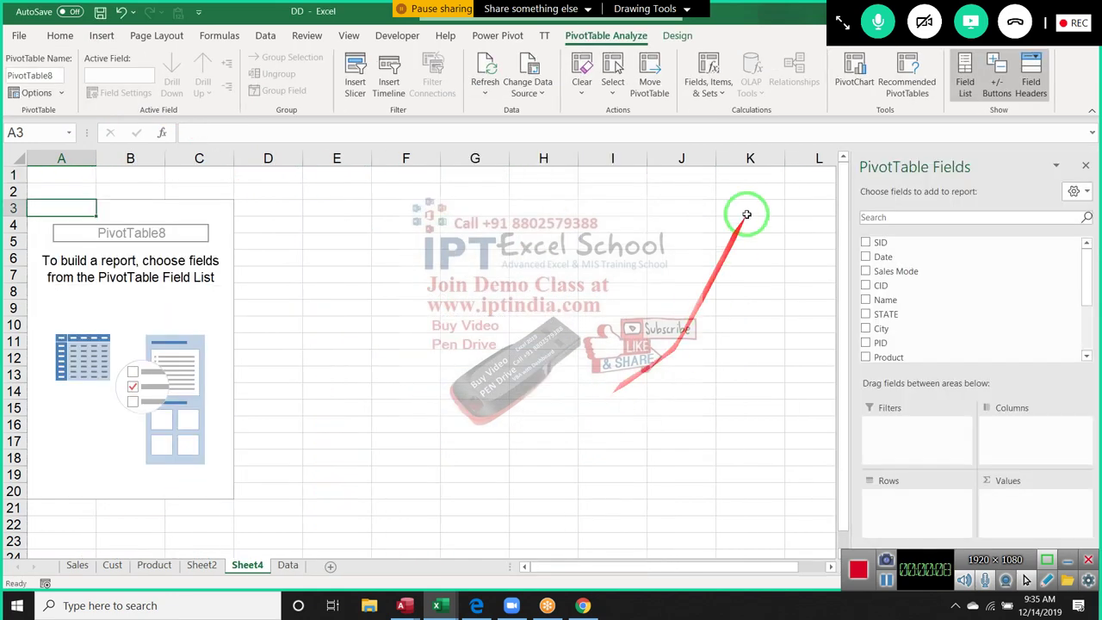
- Place Name in Rows, Qty in Values and Product in Columns of the pivot table
{"action": "left_click_drag", "start_coordinate": [1054, 94], "coordinate": [135, 128]}
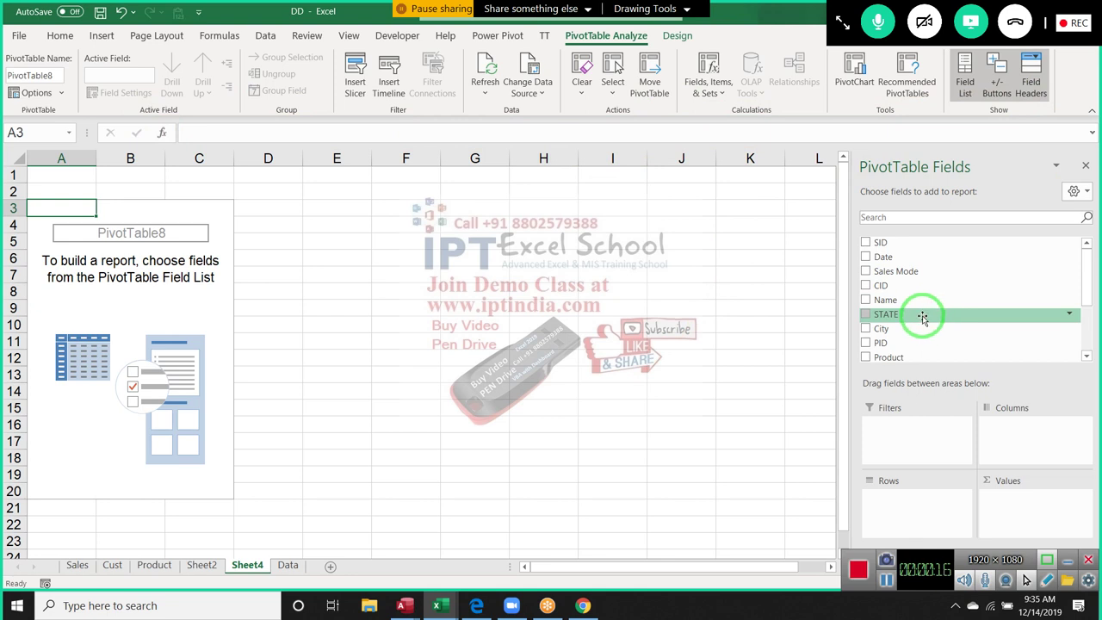
{"action": "left_click_drag", "start_coordinate": [918, 301], "coordinate": [914, 499]}
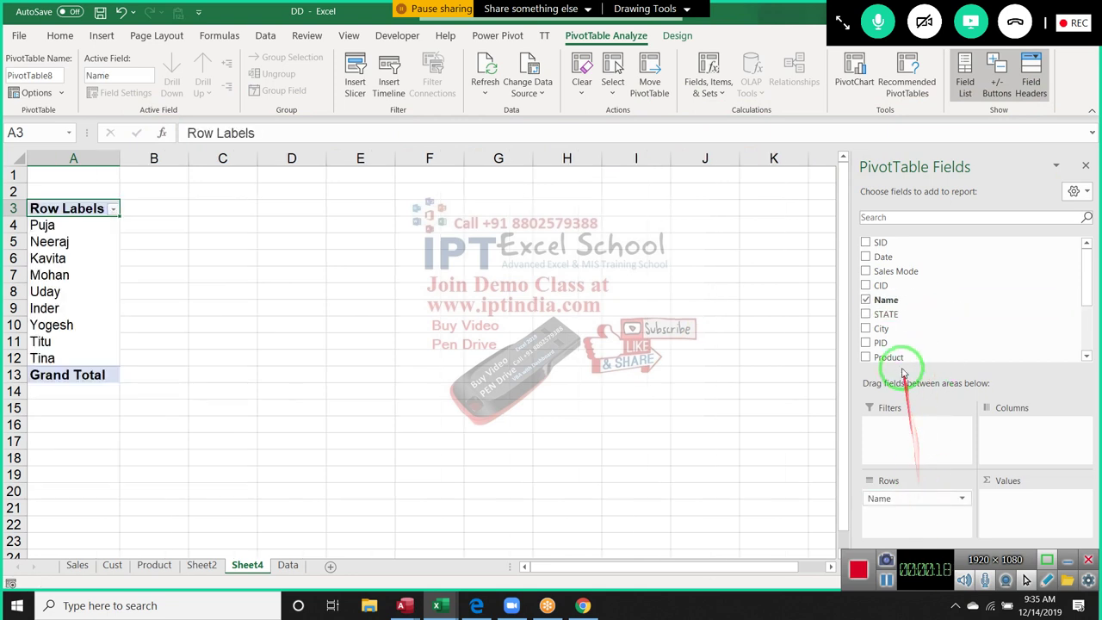
{"action": "scroll", "coordinate": [915, 335], "scroll_direction": "down", "scroll_amount": 2}
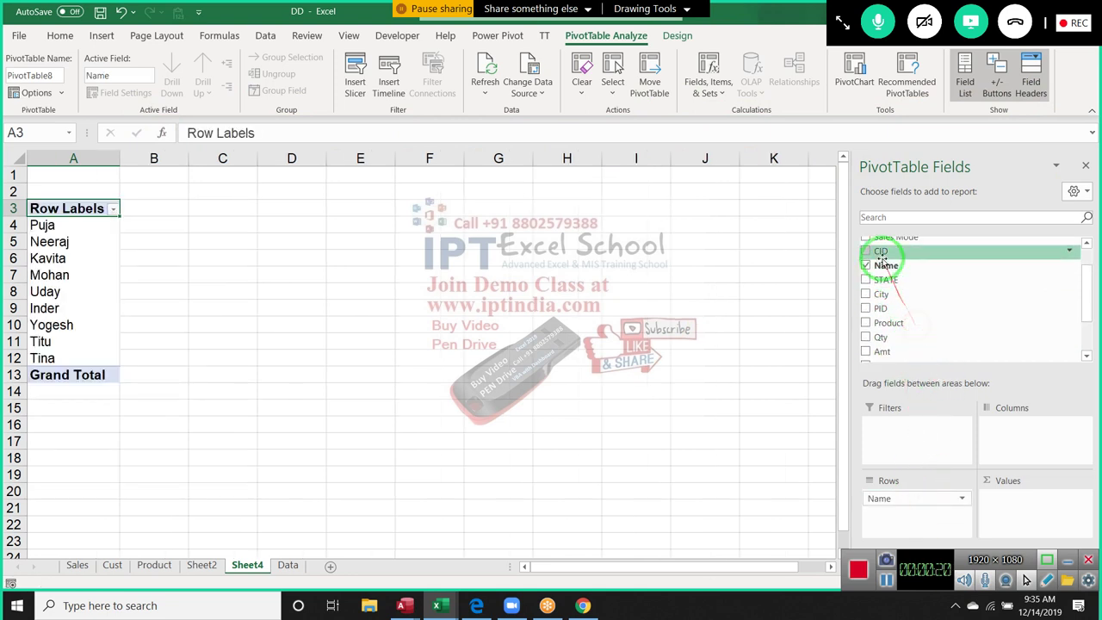
{"action": "left_click_drag", "start_coordinate": [888, 322], "coordinate": [1023, 514]}
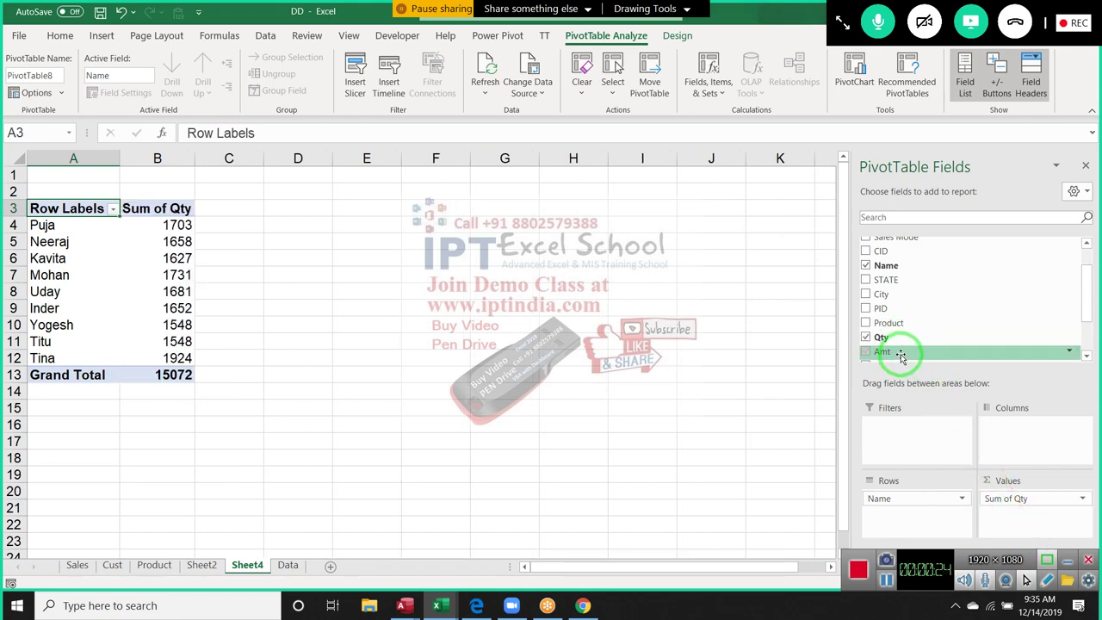
{"action": "scroll", "coordinate": [912, 313], "scroll_direction": "up", "scroll_amount": 2}
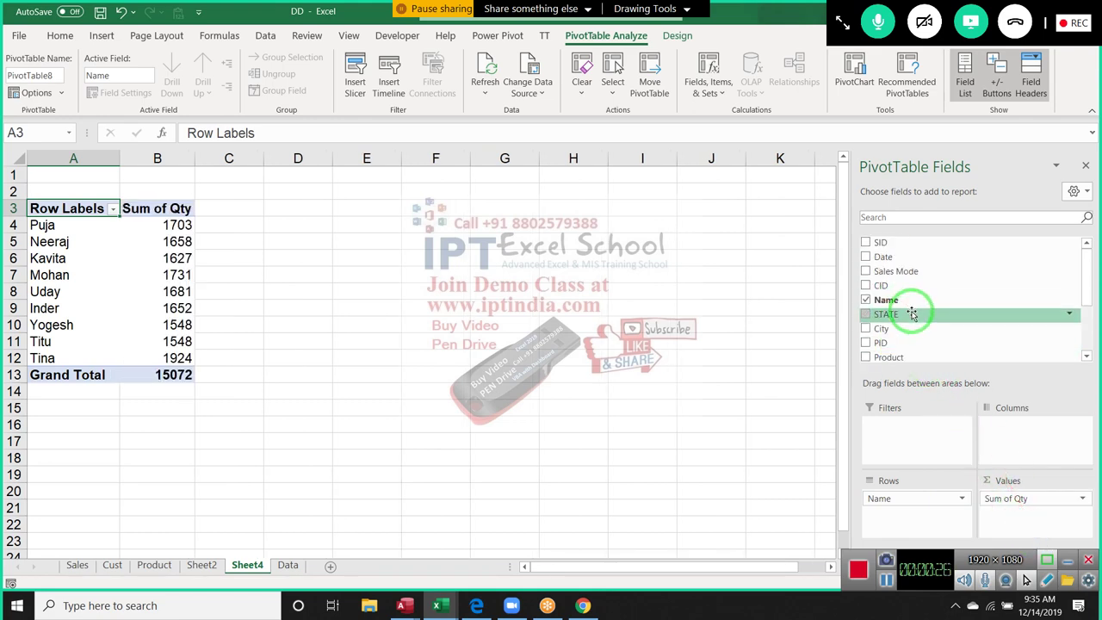
{"action": "scroll", "coordinate": [912, 313], "scroll_direction": "down", "scroll_amount": 3}
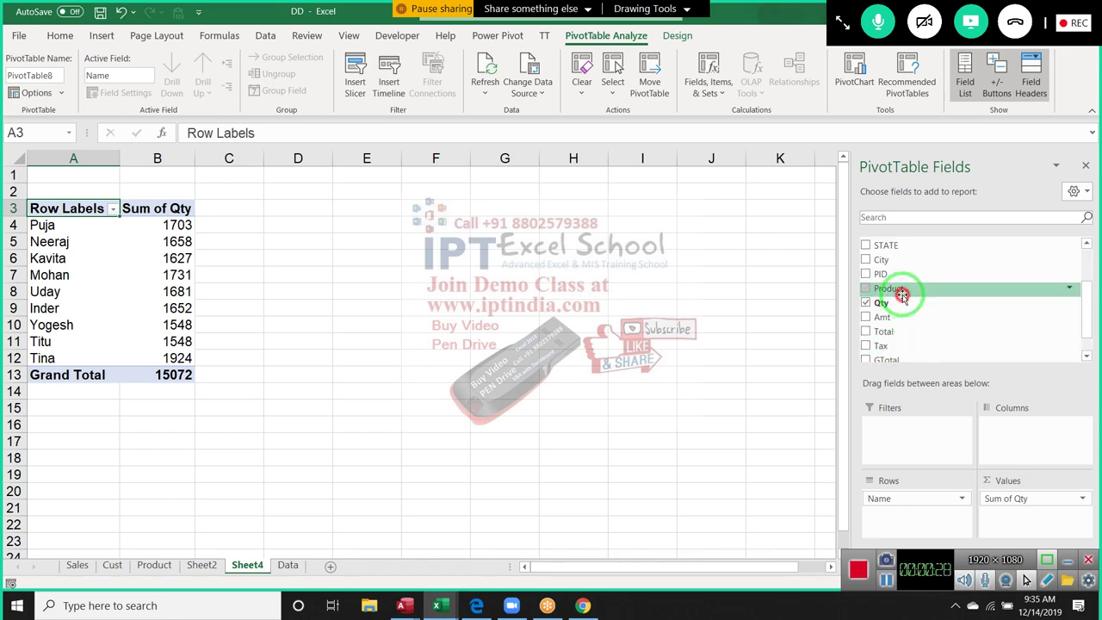
{"action": "left_click_drag", "start_coordinate": [901, 293], "coordinate": [1021, 430]}
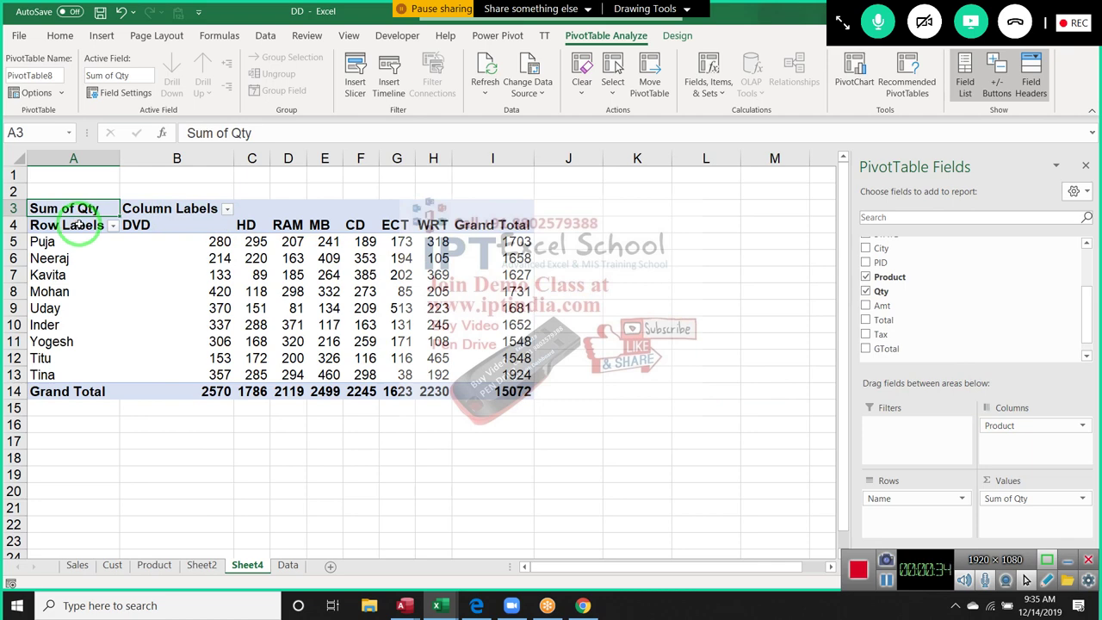
{"action": "left_click", "coordinate": [1036, 96]}
{"action": "left_click", "coordinate": [1037, 95]}
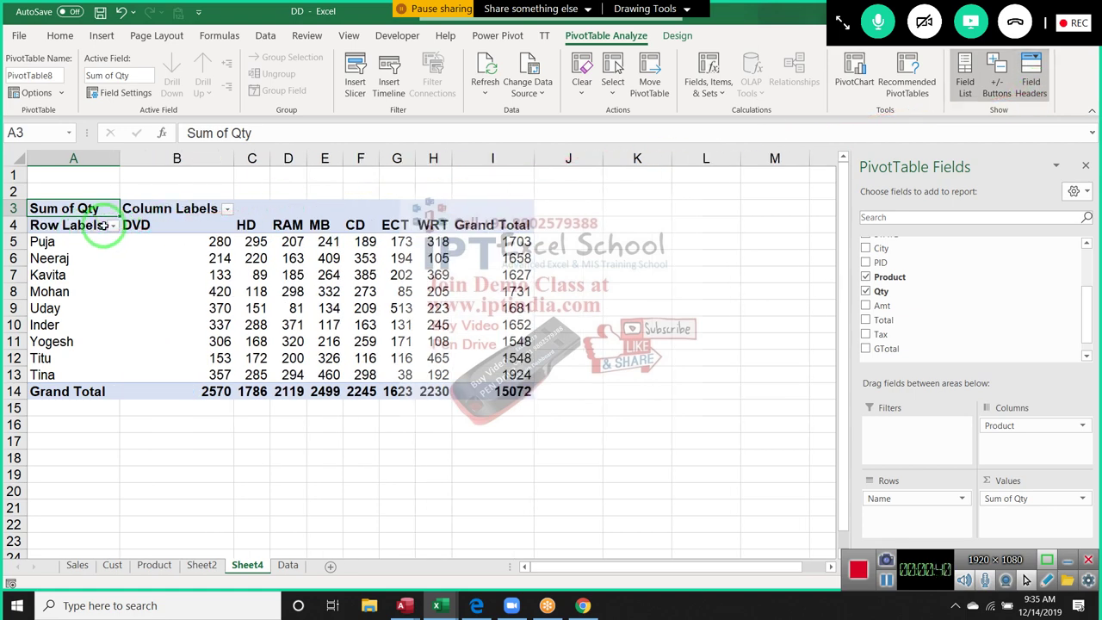
{"action": "left_click", "coordinate": [1042, 95]}
{"action": "left_click", "coordinate": [1041, 95]}
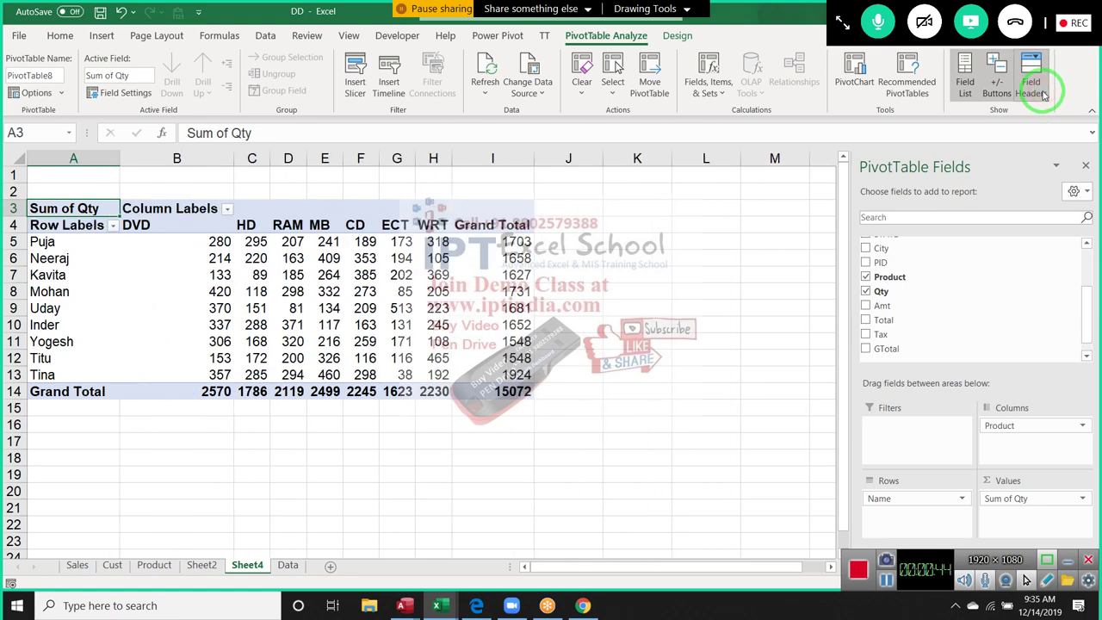
{"action": "left_click", "coordinate": [1041, 95]}
{"action": "left_click", "coordinate": [1043, 94]}
{"action": "left_click", "coordinate": [1043, 95]}
{"action": "left_click", "coordinate": [1043, 95]}
{"action": "left_click", "coordinate": [1043, 94]}
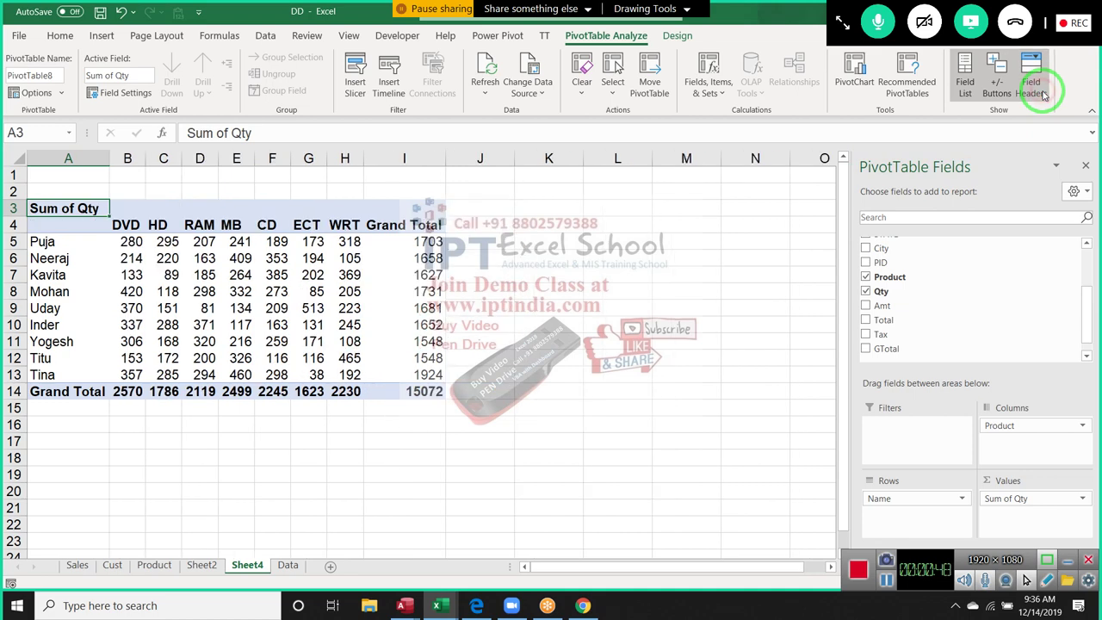
{"action": "left_click", "coordinate": [1043, 94]}
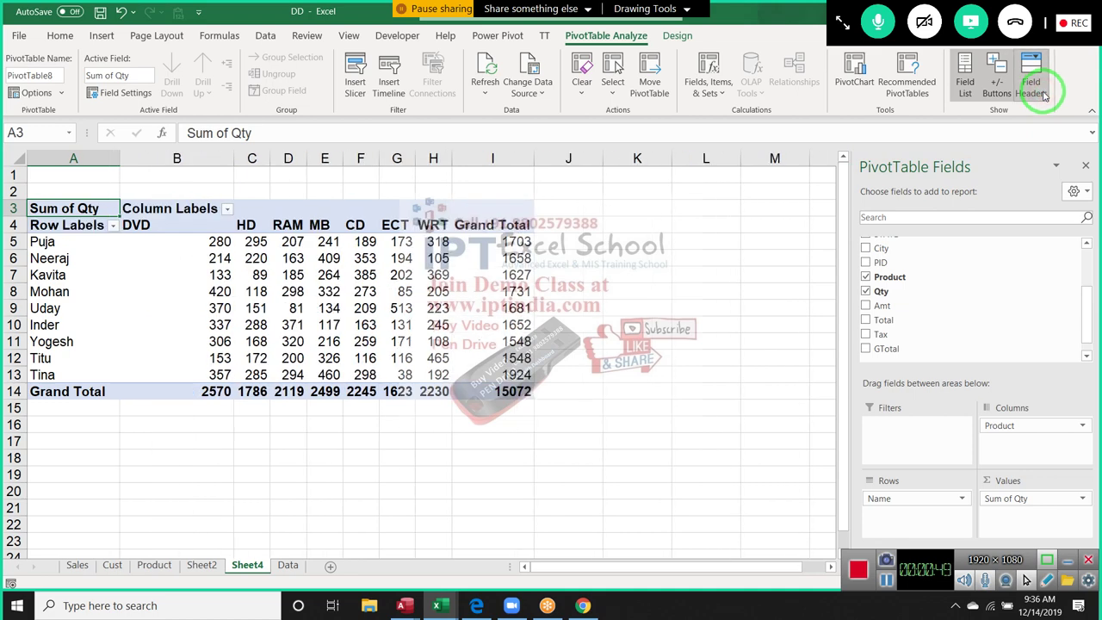
{"action": "left_click", "coordinate": [1032, 425]}
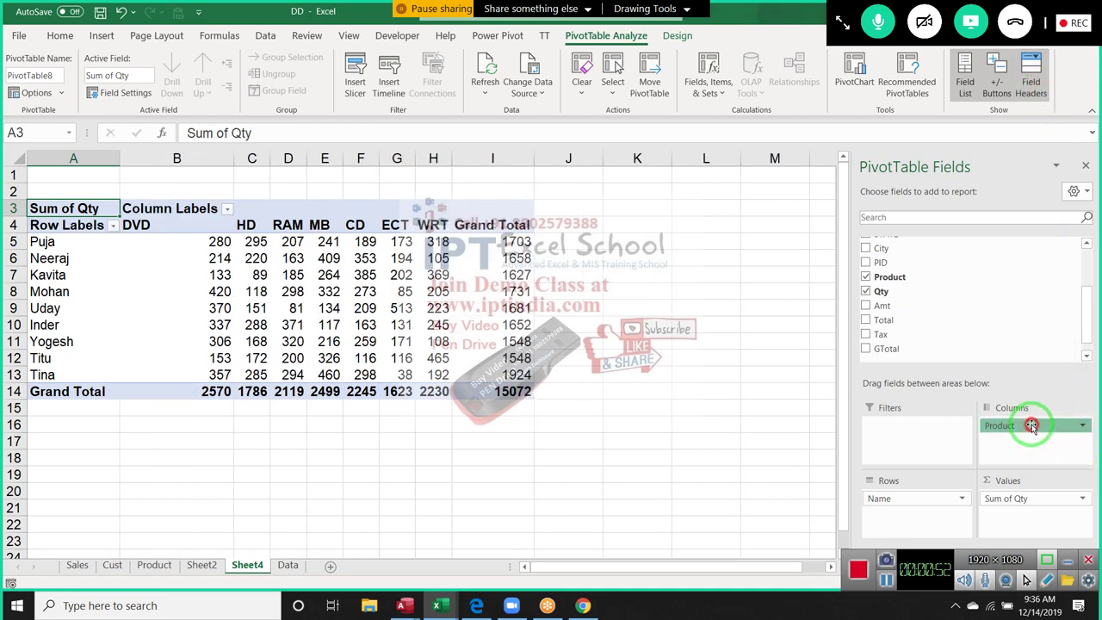
{"action": "left_click", "coordinate": [1031, 425]}
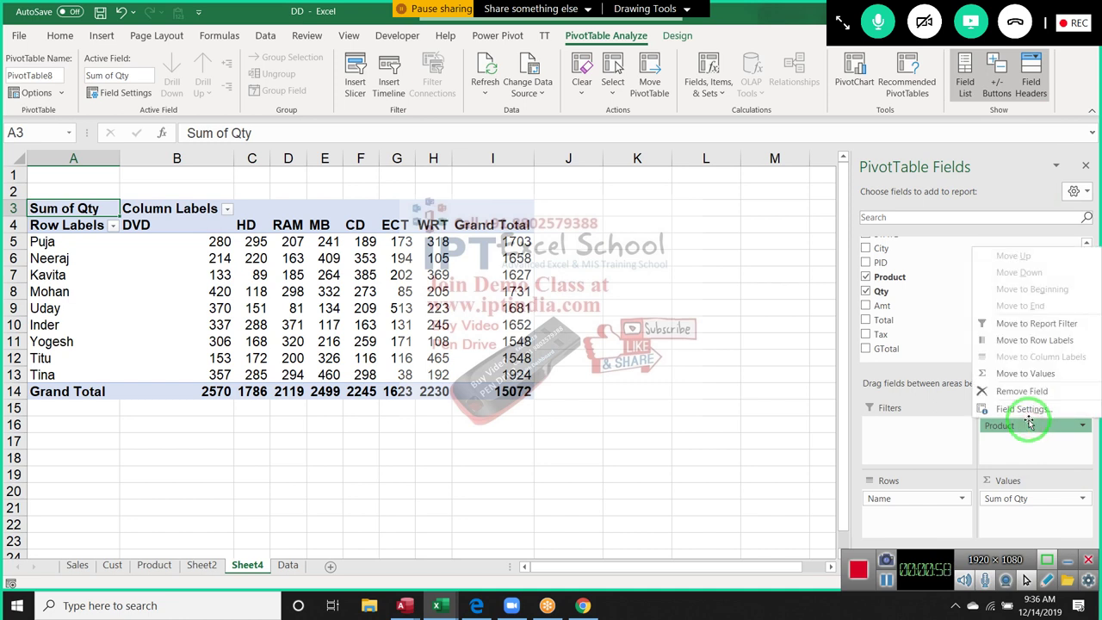
- Move Product into the rows beneath Name and try collapsing Puja's and Neeraj's groups
{"action": "left_click_drag", "start_coordinate": [1022, 430], "coordinate": [908, 529]}
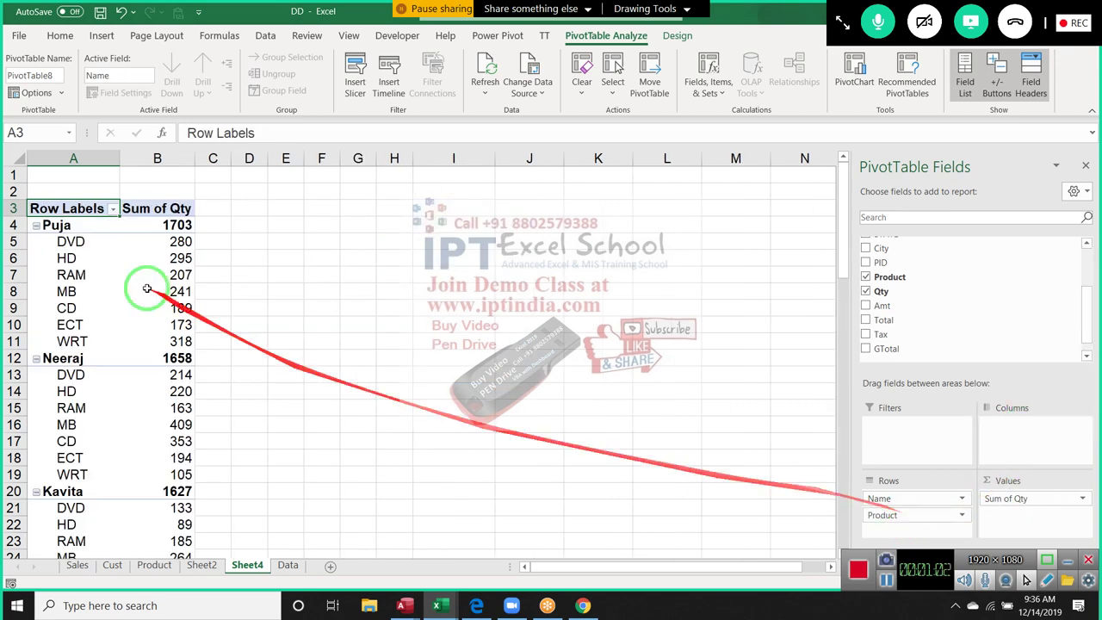
{"action": "left_click", "coordinate": [36, 226]}
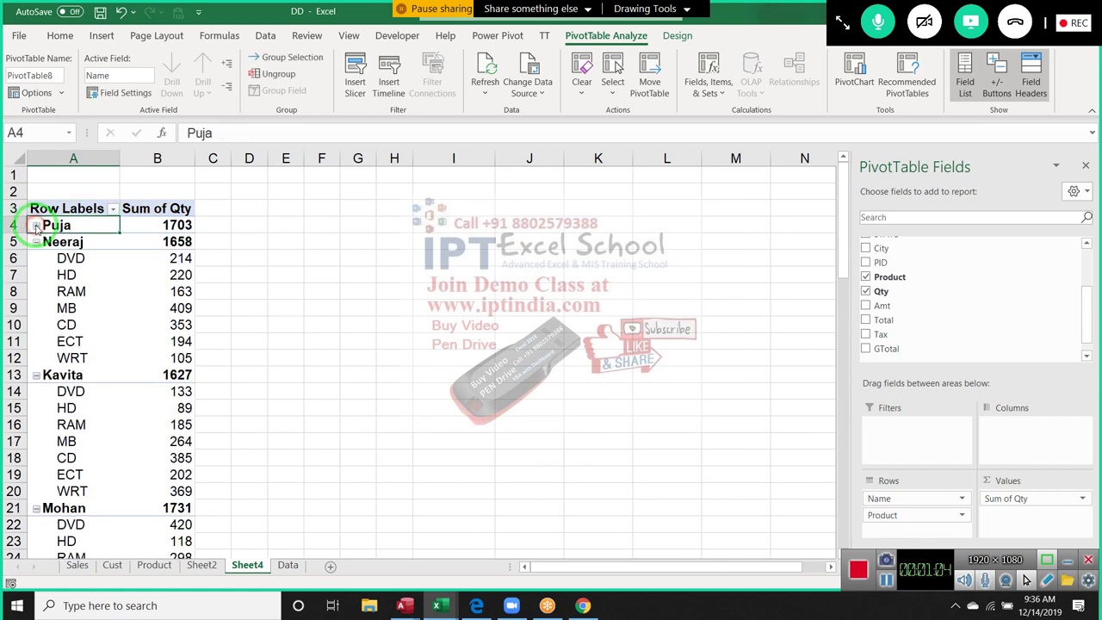
{"action": "left_click", "coordinate": [36, 226]}
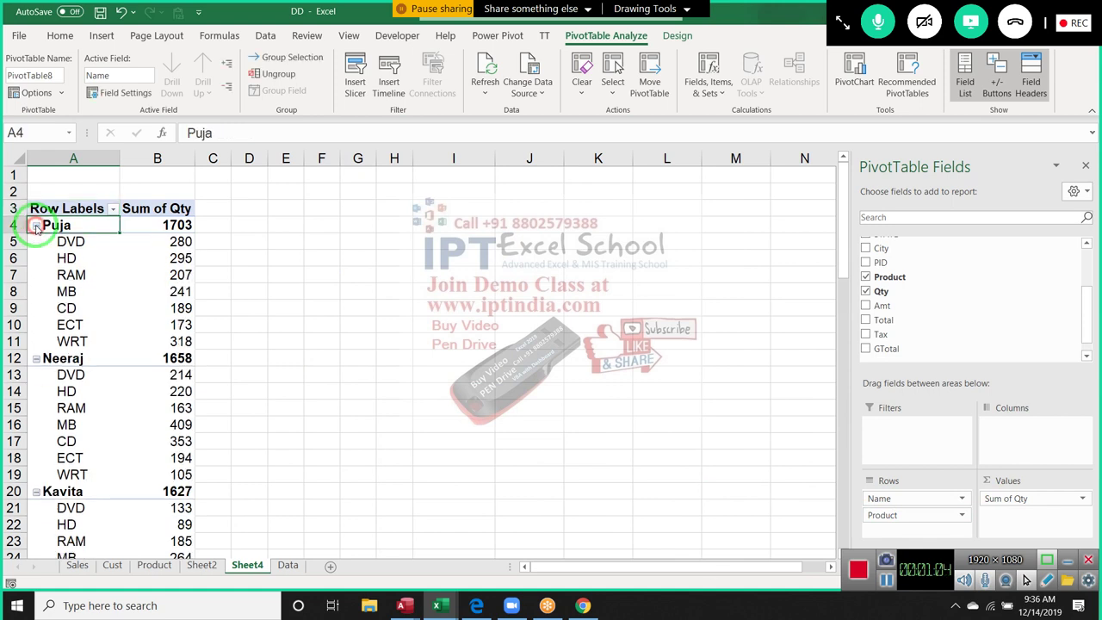
{"action": "left_click", "coordinate": [36, 359]}
{"action": "left_click", "coordinate": [36, 359]}
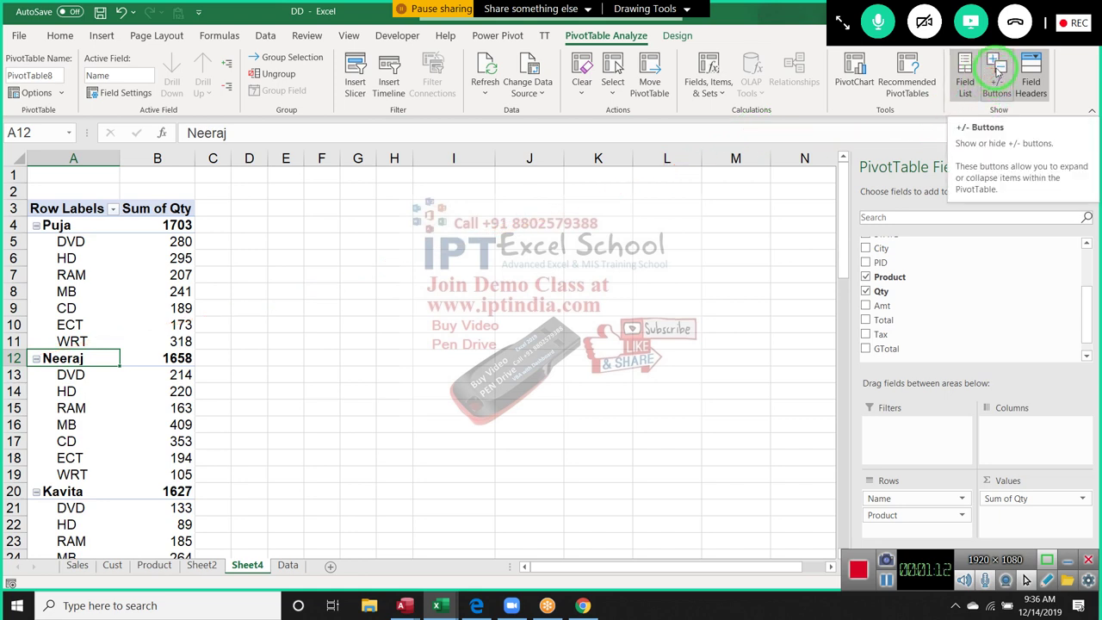
- Hide the +/- markers, then collapse and expand all name groups at once
{"action": "left_click", "coordinate": [995, 76]}
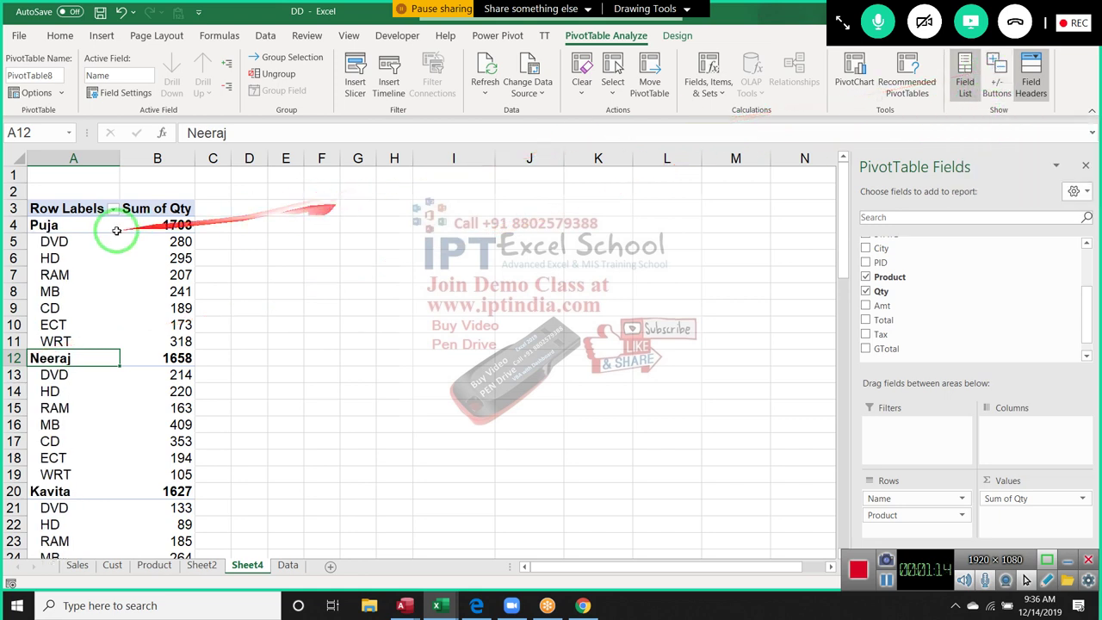
{"action": "left_click", "coordinate": [65, 254]}
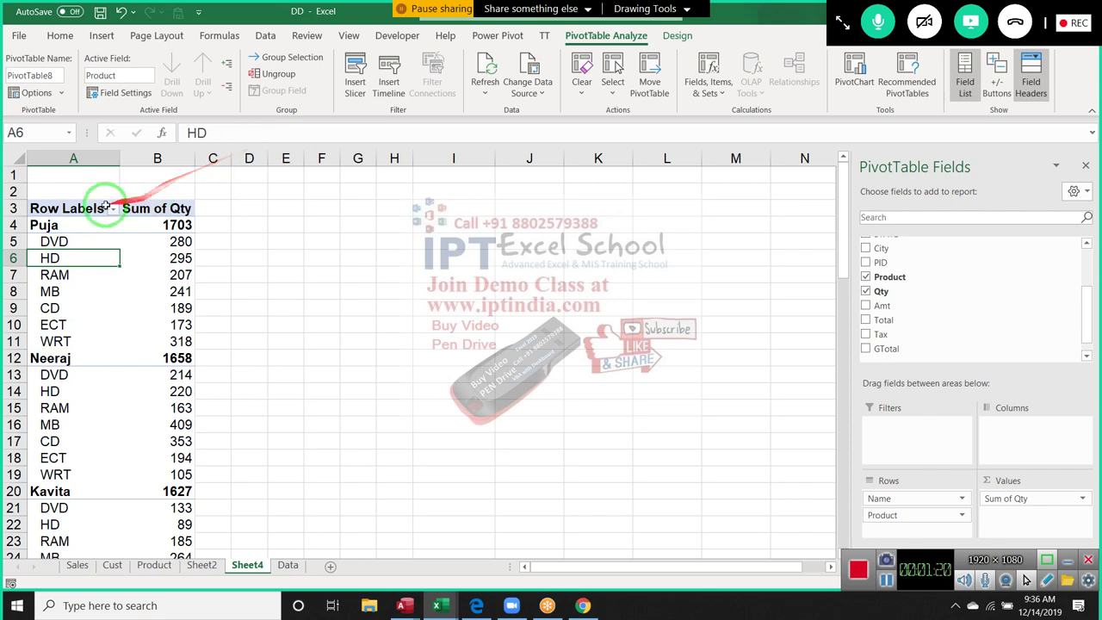
{"action": "left_click", "coordinate": [84, 227]}
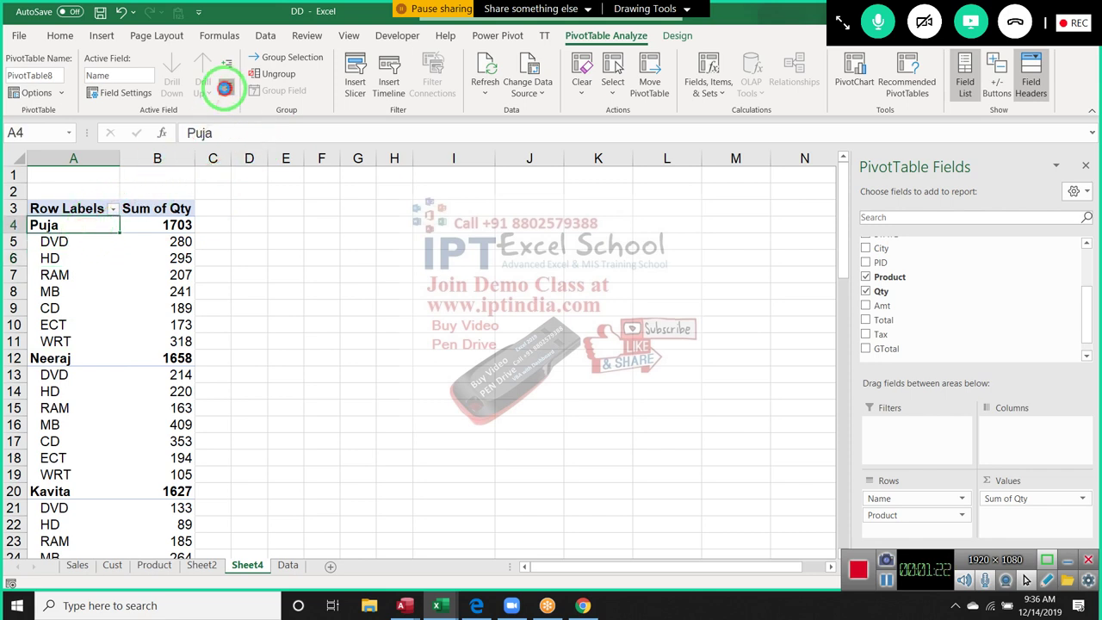
{"action": "left_click", "coordinate": [224, 86]}
{"action": "left_click", "coordinate": [225, 68]}
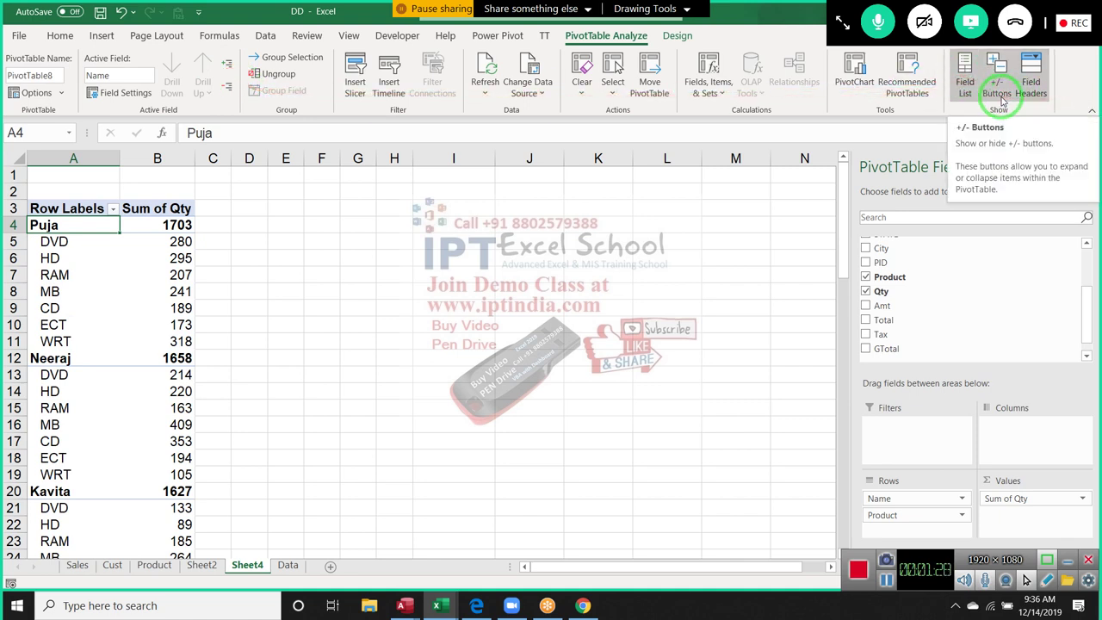
- Toggle the +/- Buttons on and back off, then select the RAM entry
{"action": "left_click", "coordinate": [997, 86]}
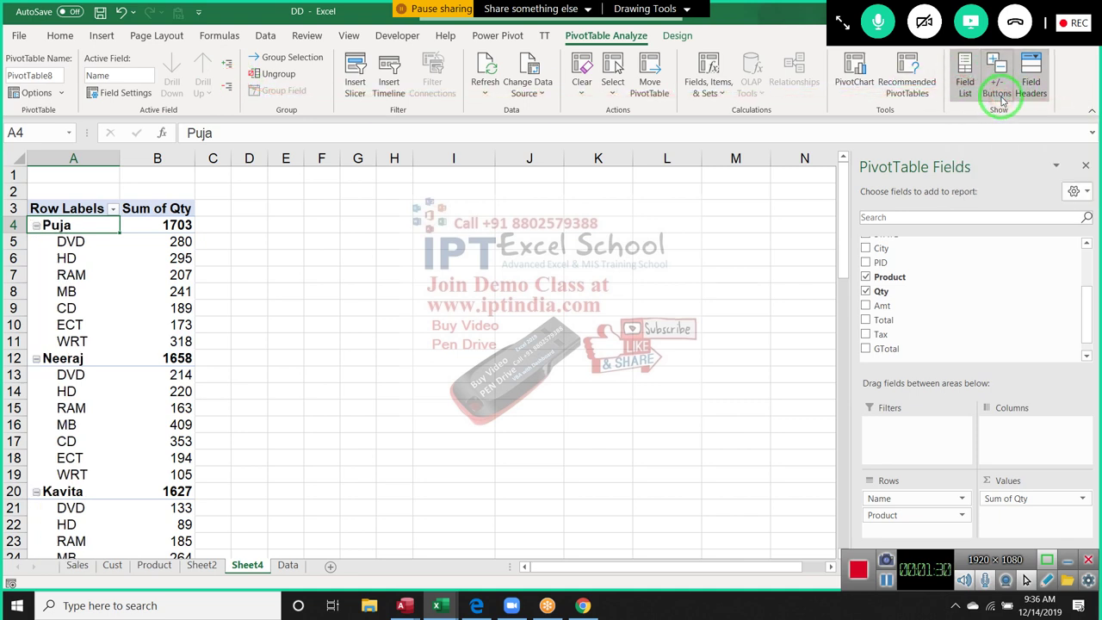
{"action": "left_click", "coordinate": [1001, 100]}
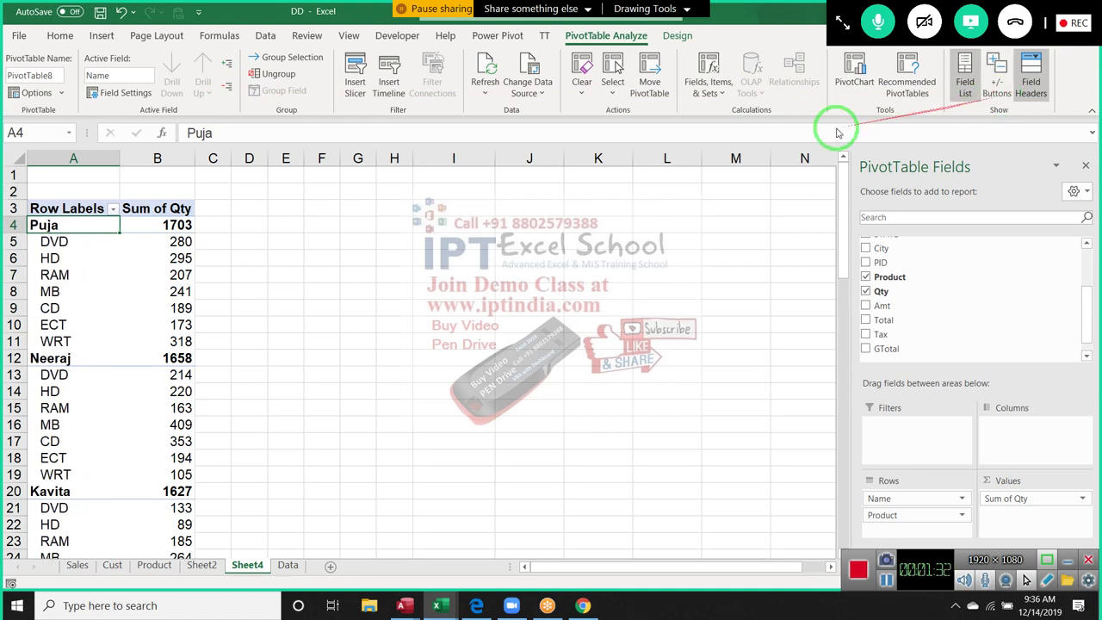
{"action": "left_click", "coordinate": [392, 307]}
{"action": "left_click", "coordinate": [112, 280]}
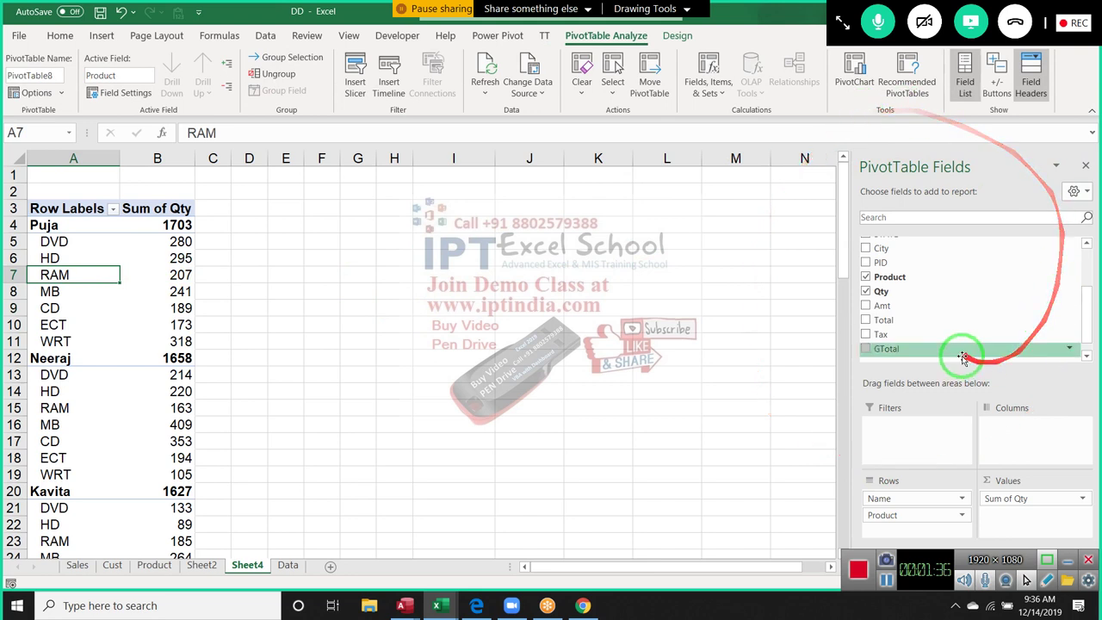
- Toggle the PivotTable Field List off and on, then turn the +/- Buttons back on
{"action": "left_click", "coordinate": [965, 94]}
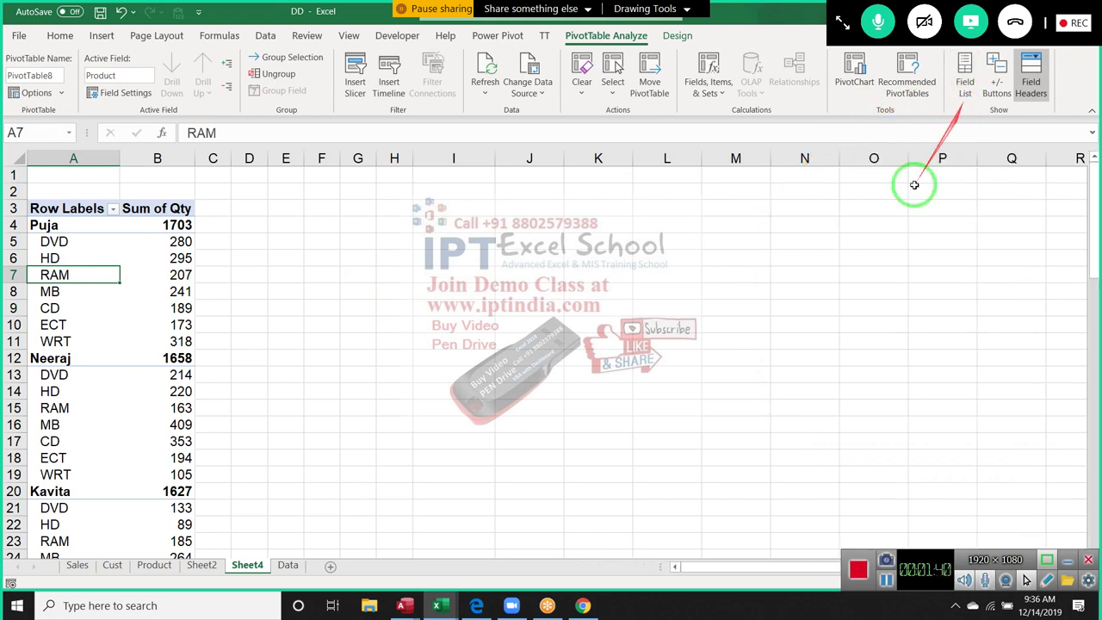
{"action": "right_click", "coordinate": [59, 274]}
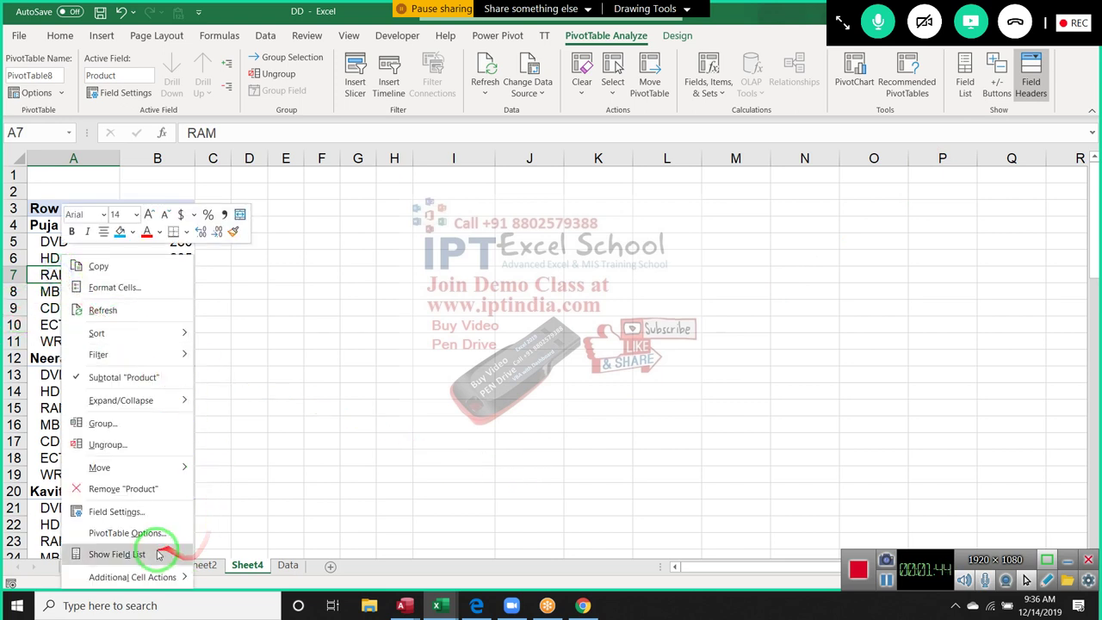
{"action": "left_click", "coordinate": [120, 553]}
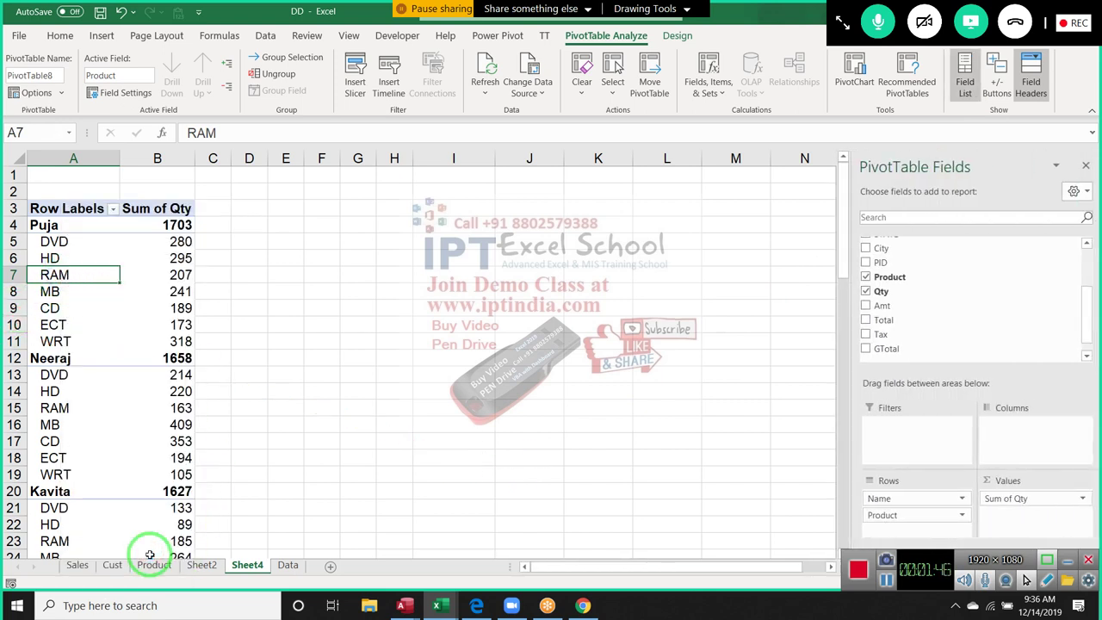
{"action": "right_click", "coordinate": [100, 275]}
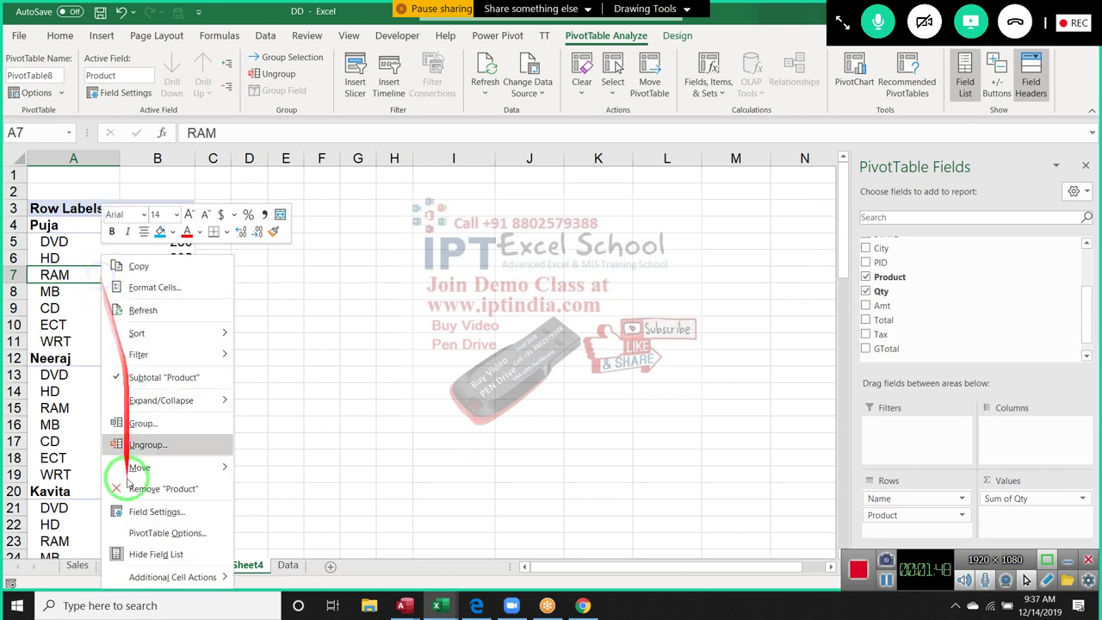
{"action": "left_click", "coordinate": [129, 554]}
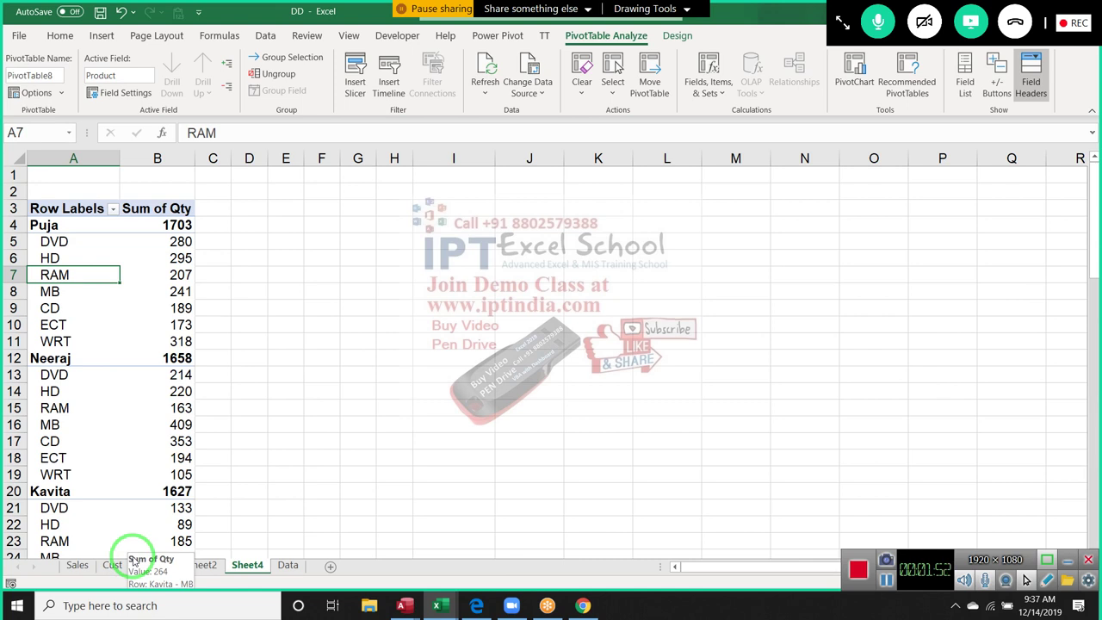
{"action": "left_click", "coordinate": [964, 86]}
{"action": "left_click", "coordinate": [997, 98]}
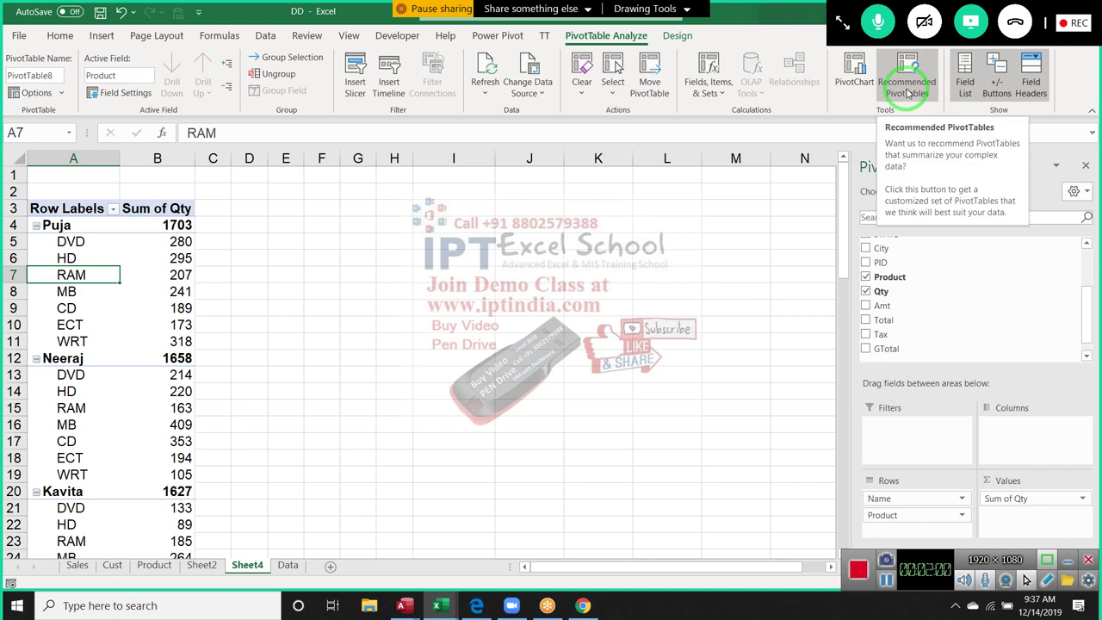
- Insert a clustered column pivot chart and size it beside the pivot table
{"action": "left_click", "coordinate": [861, 85]}
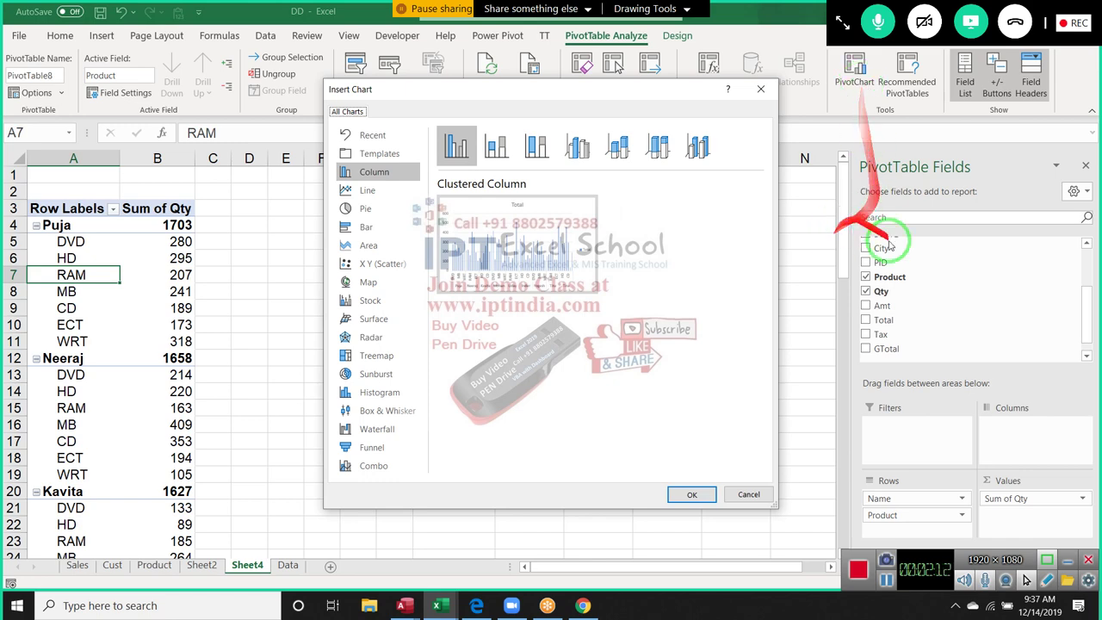
{"action": "left_click", "coordinate": [691, 493]}
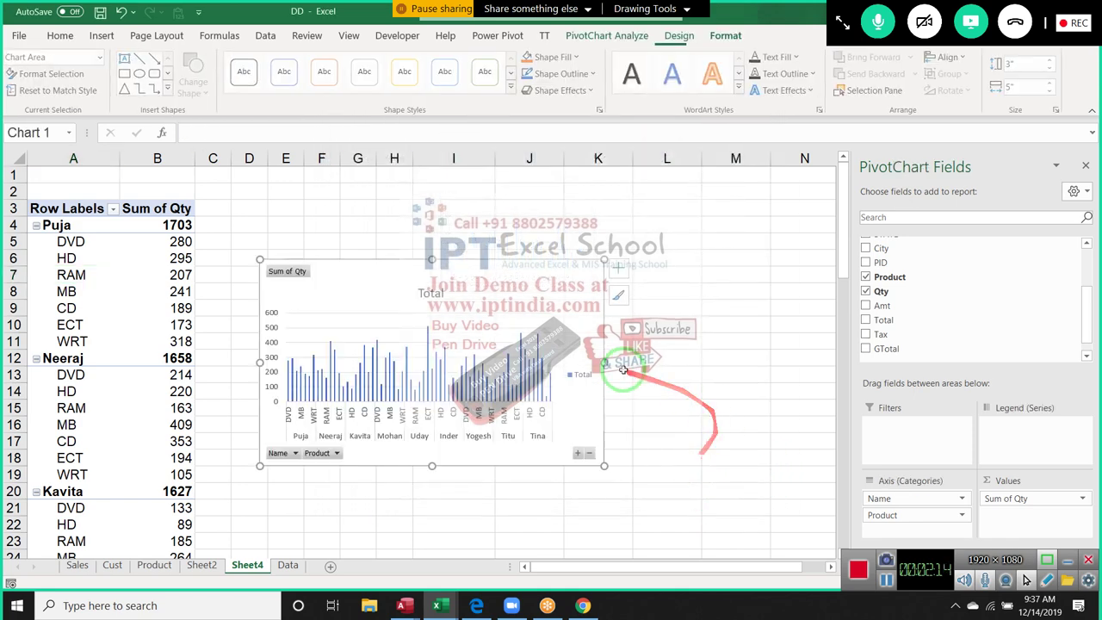
{"action": "left_click_drag", "start_coordinate": [605, 363], "coordinate": [777, 376]}
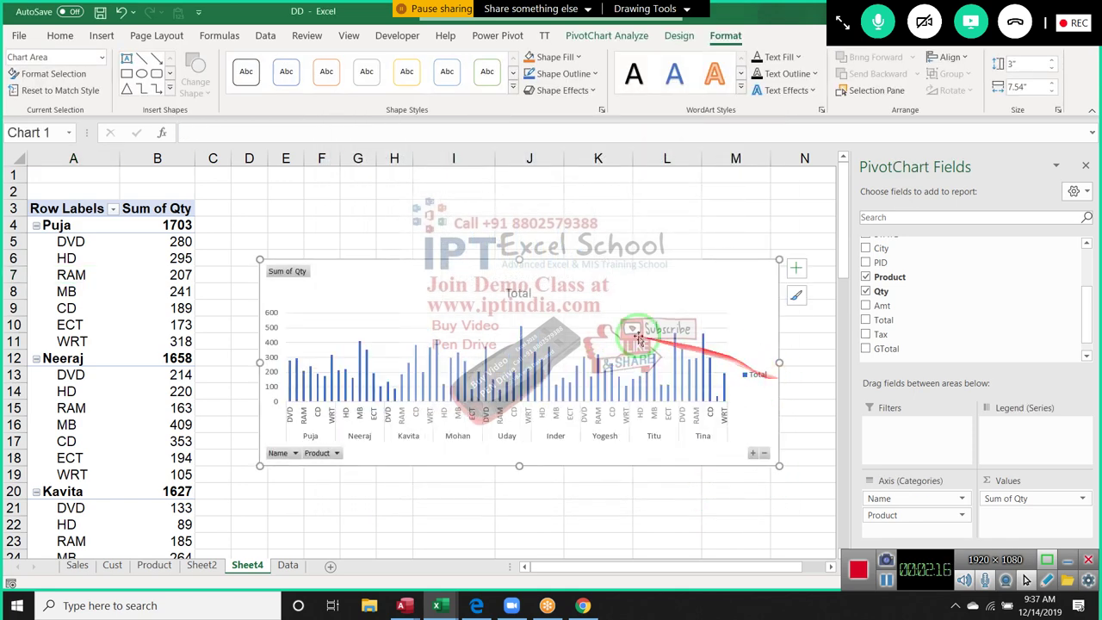
{"action": "left_click_drag", "start_coordinate": [659, 333], "coordinate": [653, 265]}
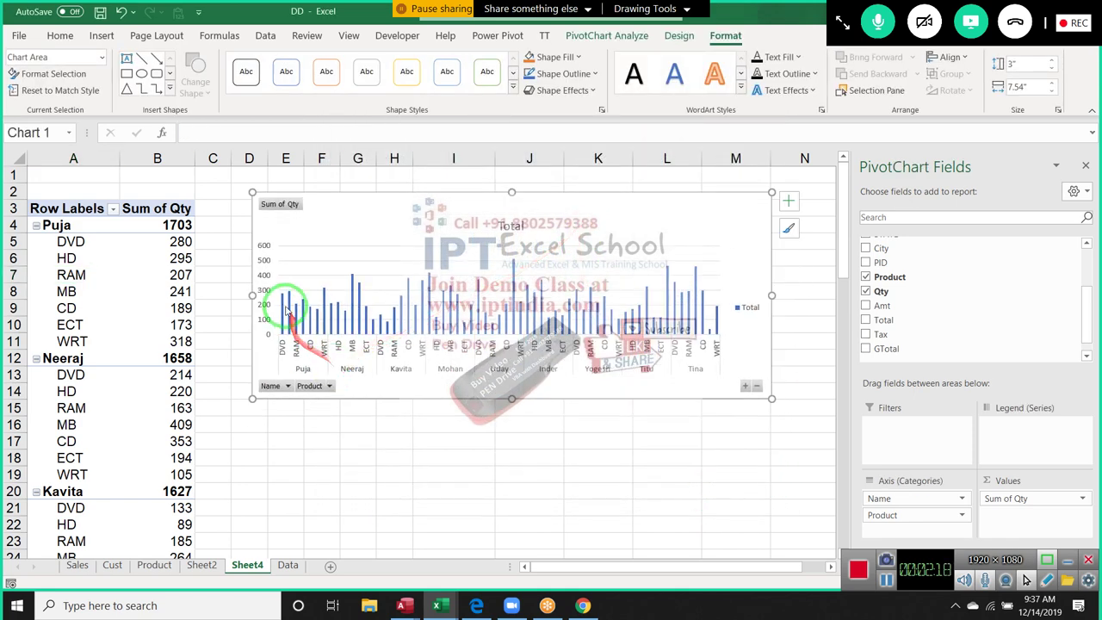
{"action": "left_click_drag", "start_coordinate": [252, 296], "coordinate": [228, 295]}
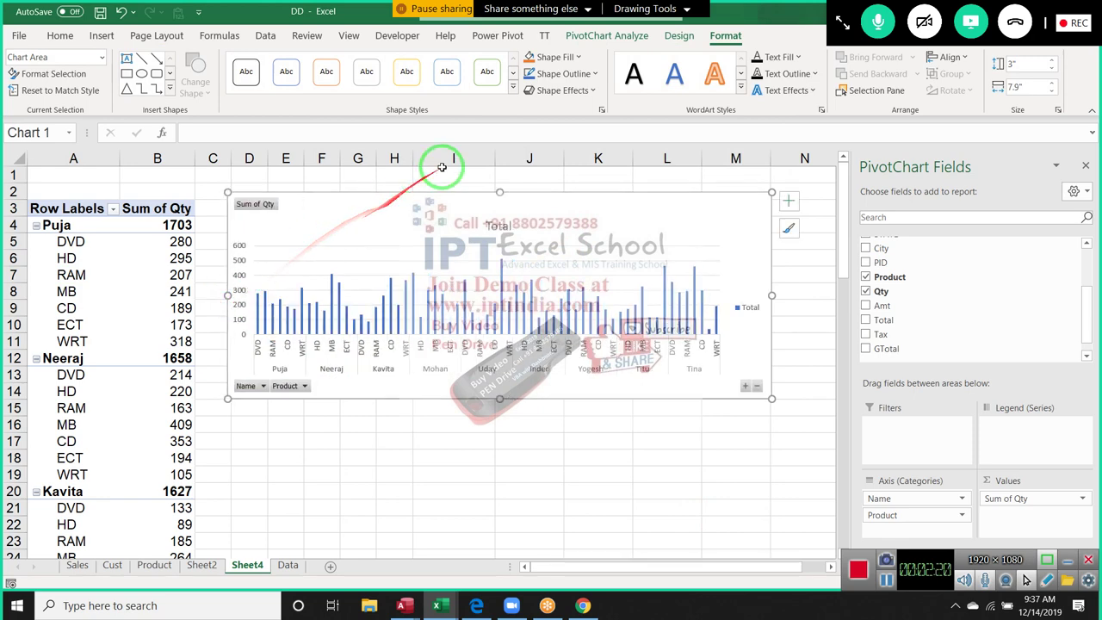
- Apply a dark style to the pivot chart from Chart Styles
{"action": "left_click", "coordinate": [680, 35]}
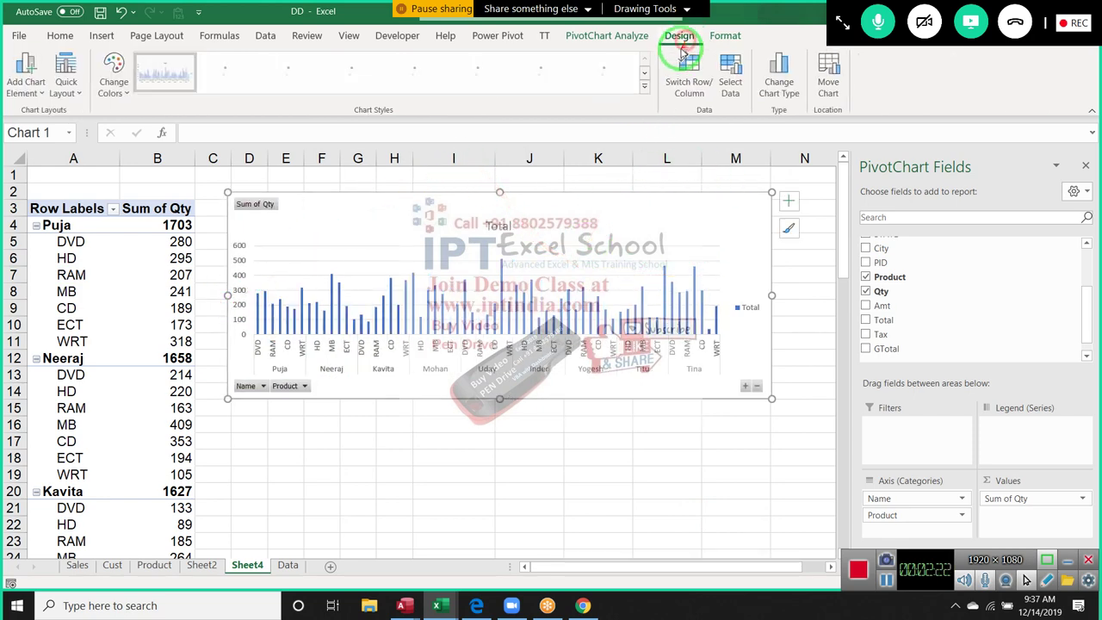
{"action": "left_click", "coordinate": [643, 90]}
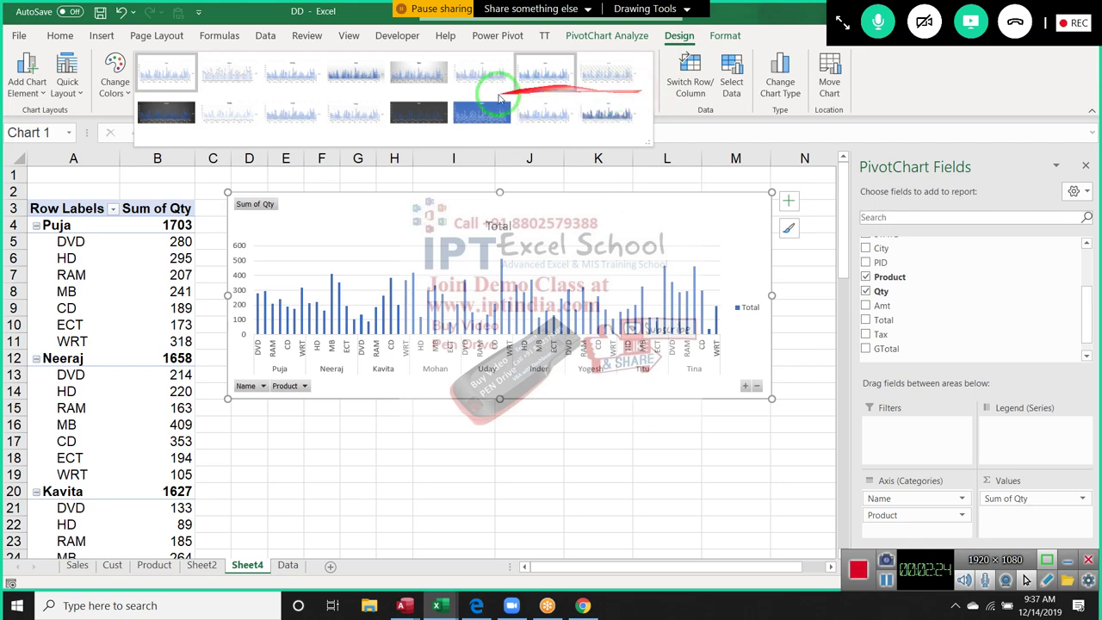
{"action": "left_click", "coordinate": [419, 112]}
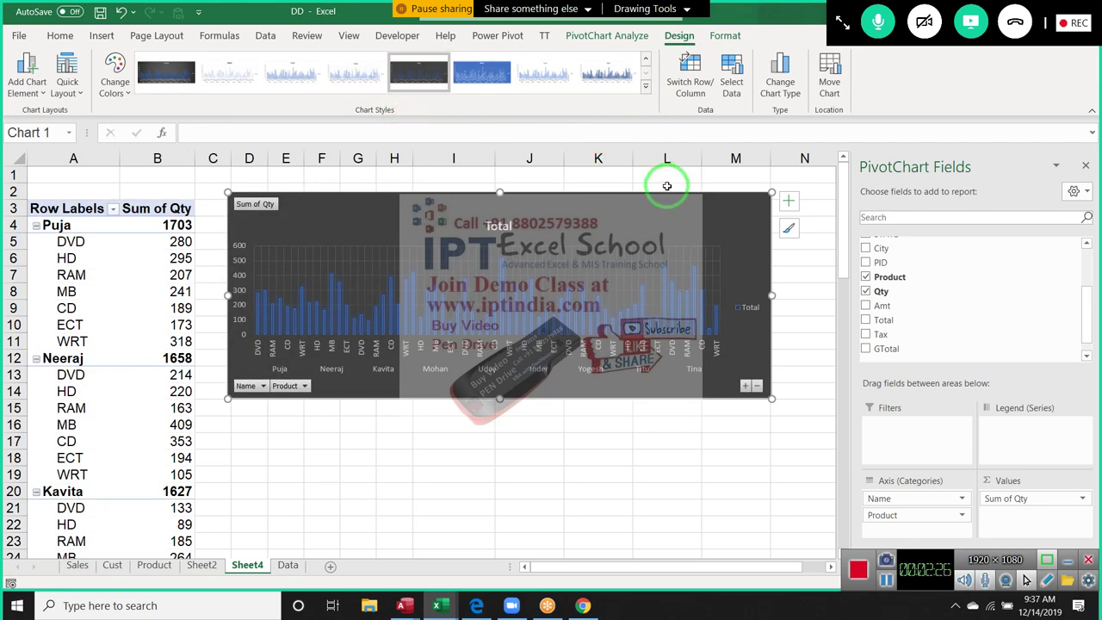
{"action": "left_click", "coordinate": [677, 457]}
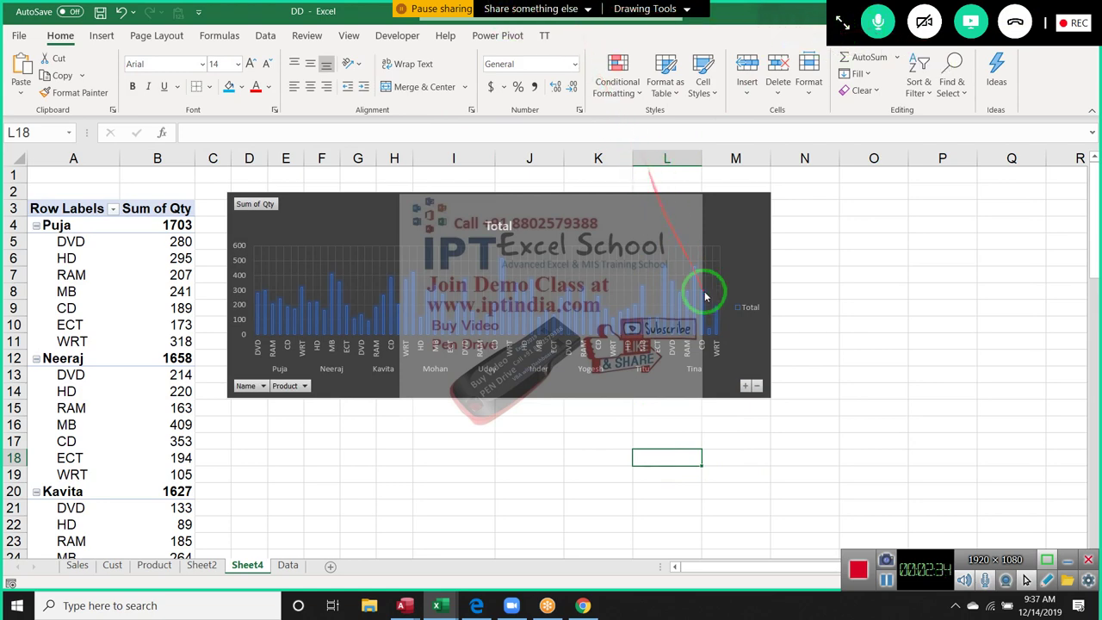
- Delete the pivot chart and select cell B5 in the pivot table
{"action": "left_click", "coordinate": [737, 232]}
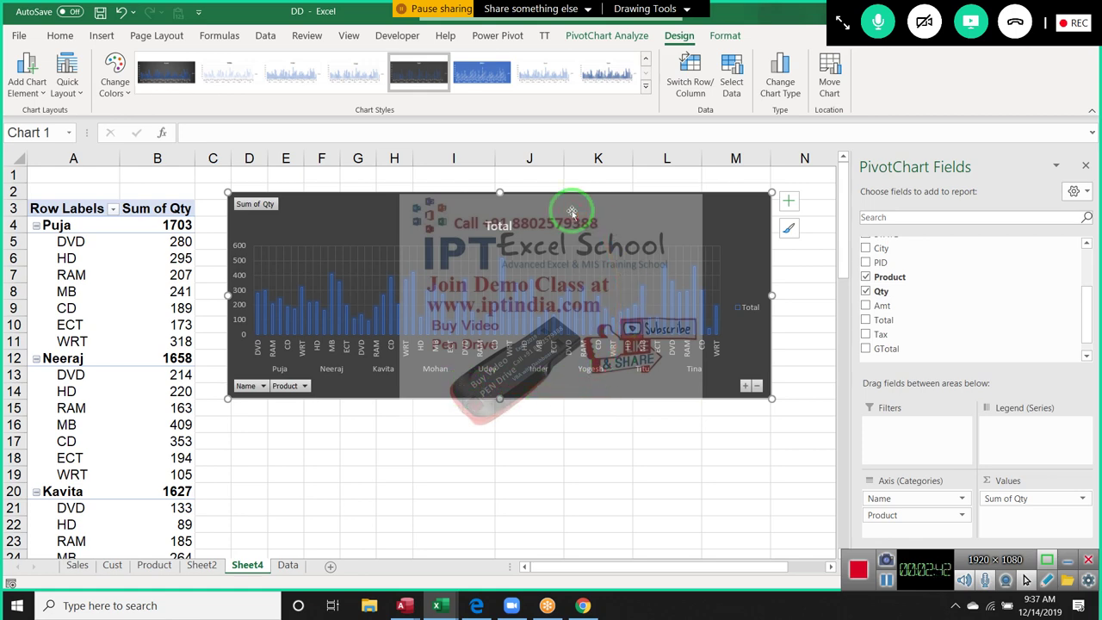
{"action": "key", "text": "Delete"}
{"action": "left_click", "coordinate": [181, 241]}
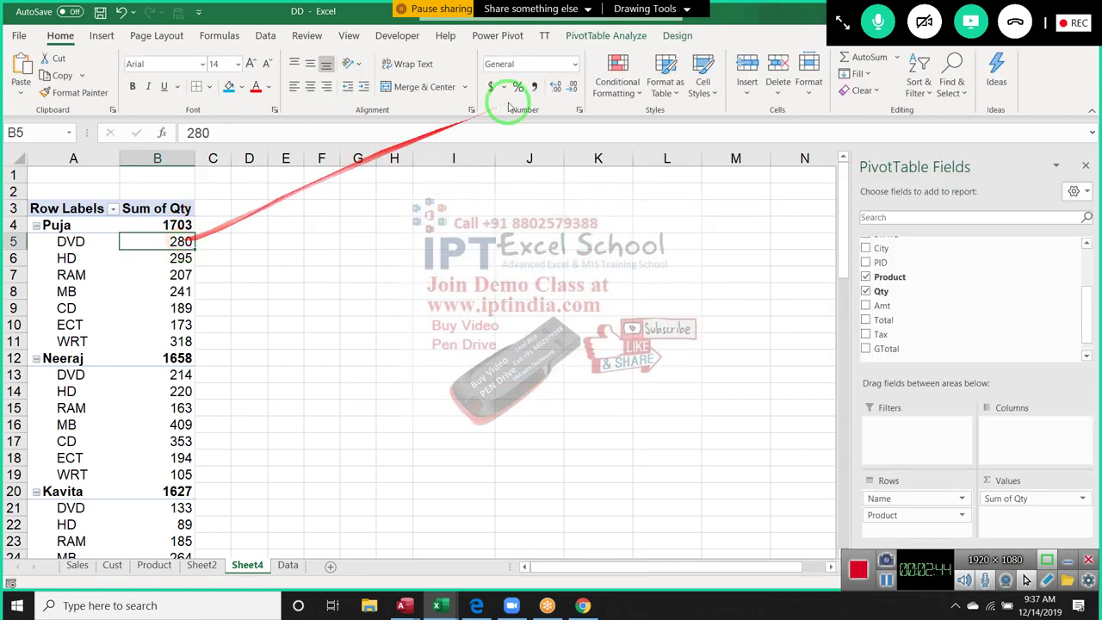
- Bring up the PivotTable Analyze options and browse the pivot table
{"action": "left_click", "coordinate": [602, 38]}
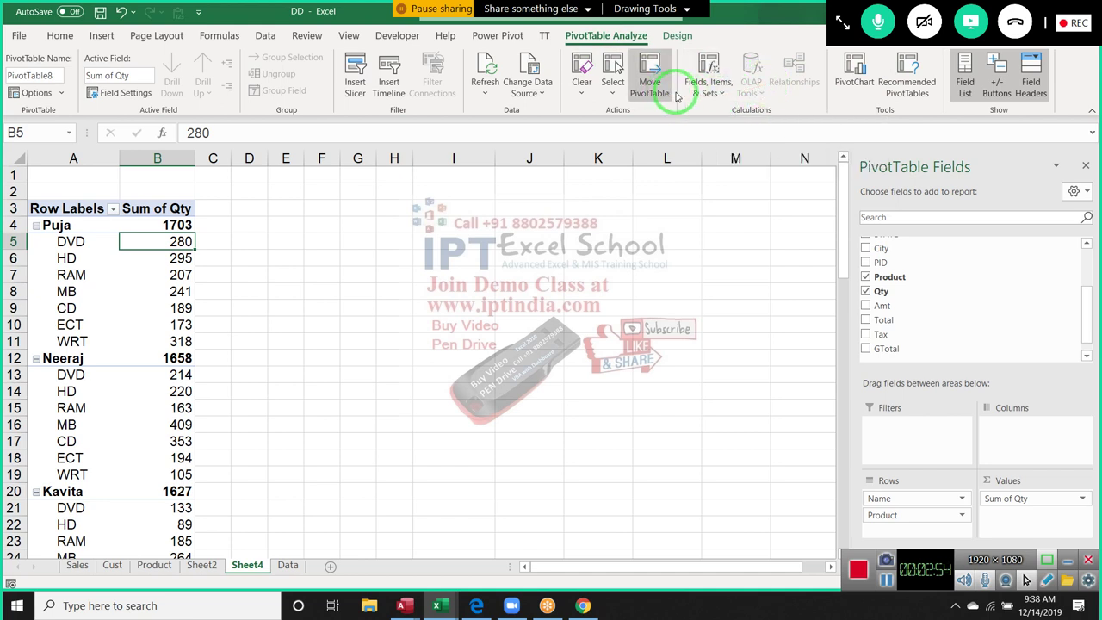
{"action": "left_click_drag", "start_coordinate": [652, 92], "coordinate": [456, 290]}
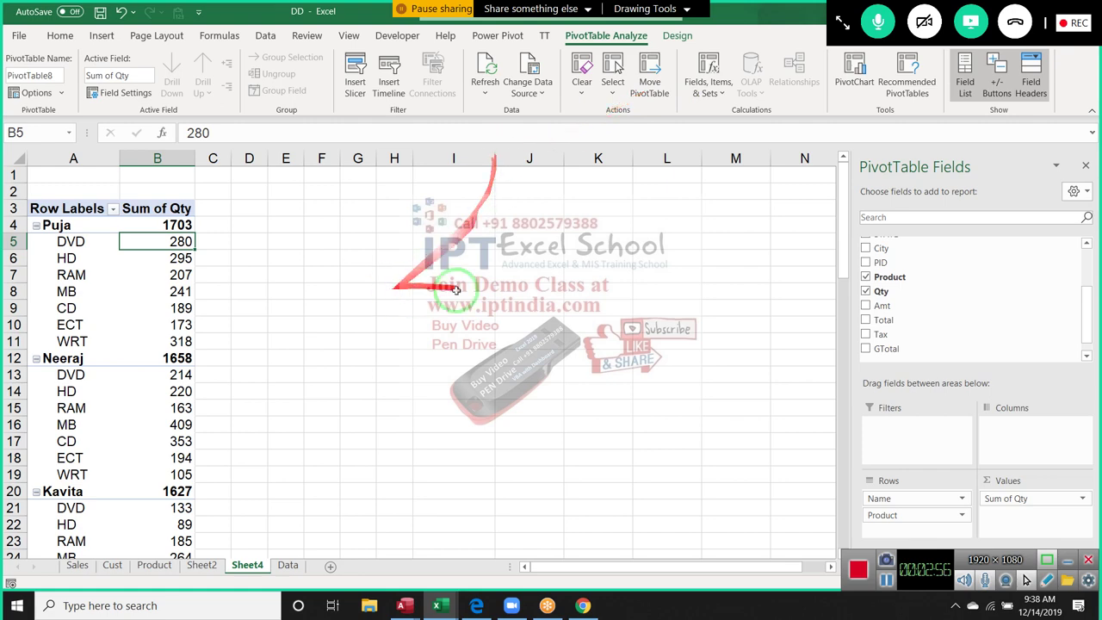
{"action": "scroll", "coordinate": [504, 463], "scroll_direction": "down", "scroll_amount": 5}
{"action": "scroll", "coordinate": [504, 464], "scroll_direction": "down", "scroll_amount": 4}
{"action": "scroll", "coordinate": [504, 470], "scroll_direction": "down", "scroll_amount": 5}
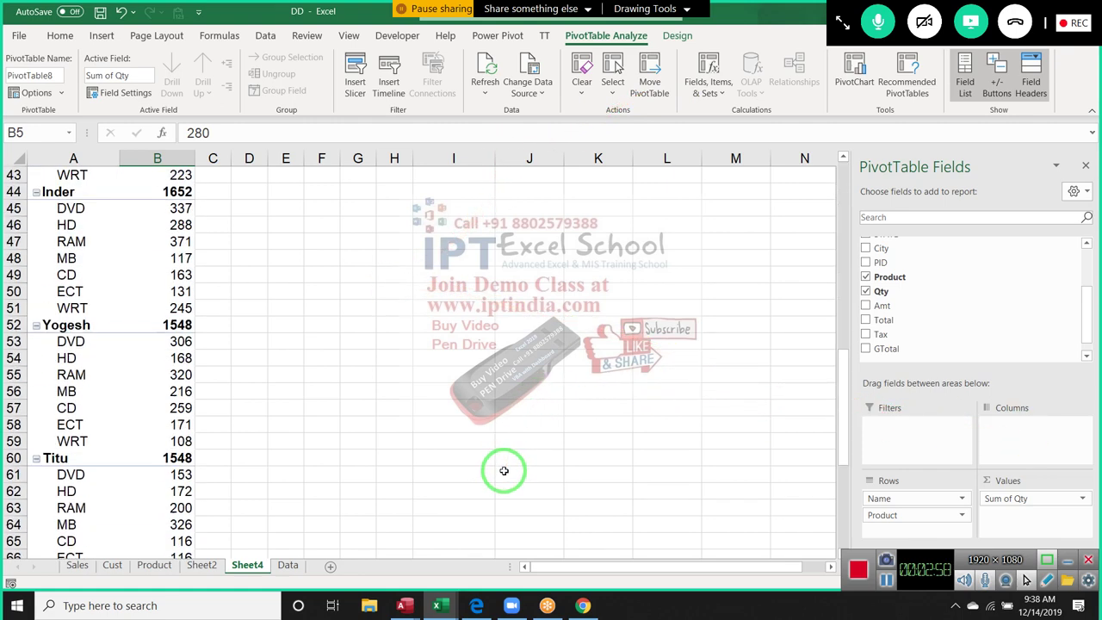
{"action": "scroll", "coordinate": [504, 469], "scroll_direction": "up", "scroll_amount": 6}
{"action": "scroll", "coordinate": [505, 469], "scroll_direction": "up", "scroll_amount": 8}
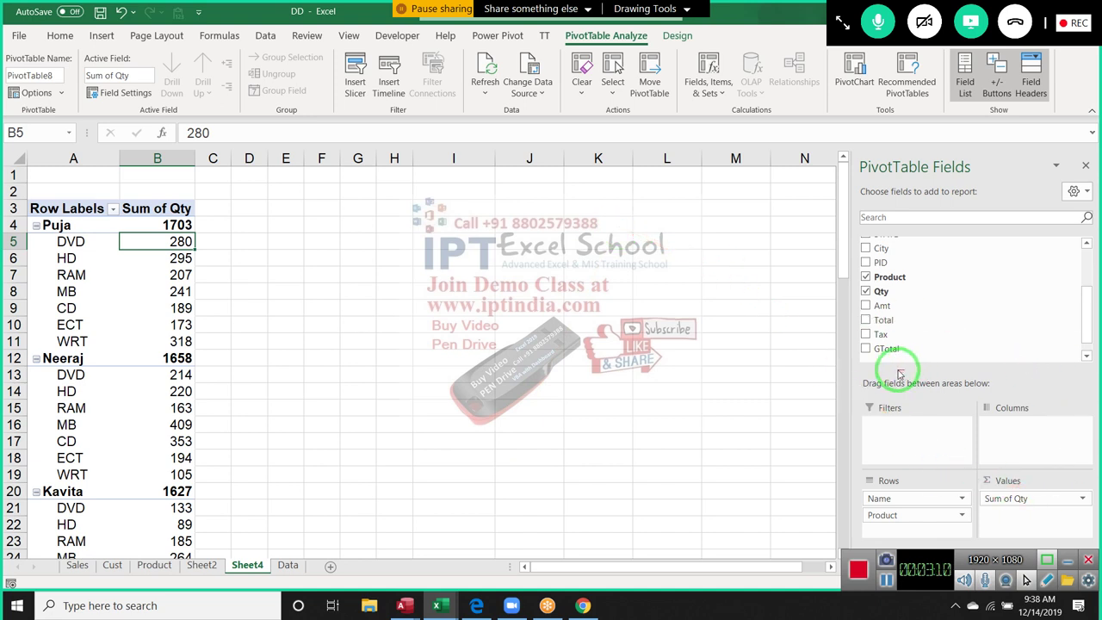
- Move the pivot table to cell E2 on the Cust sheet
{"action": "left_click", "coordinate": [649, 79]}
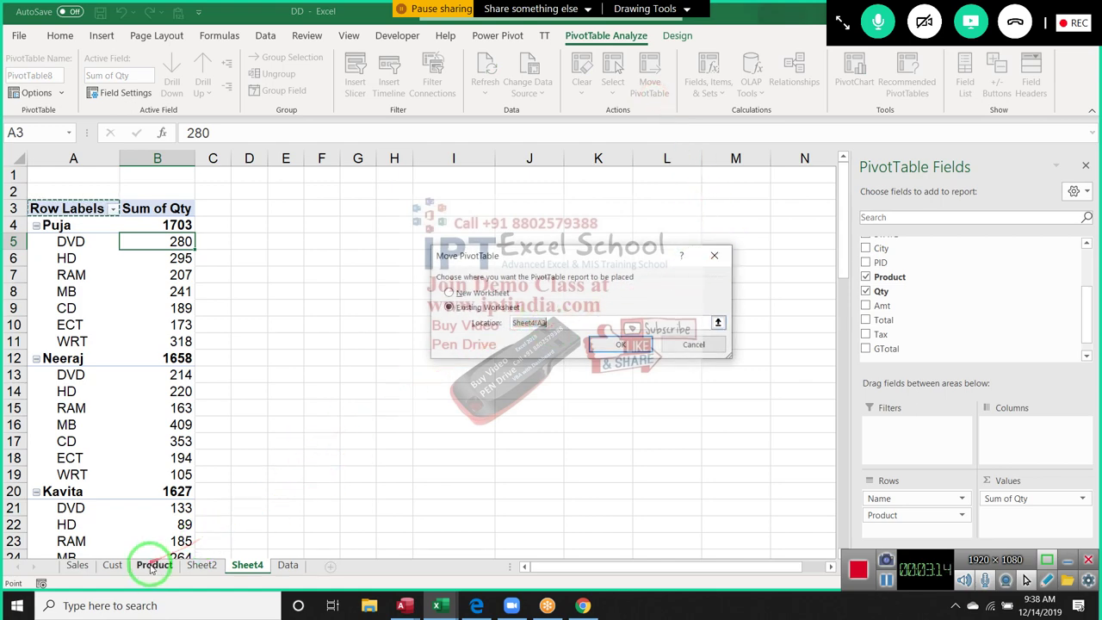
{"action": "left_click", "coordinate": [112, 566]}
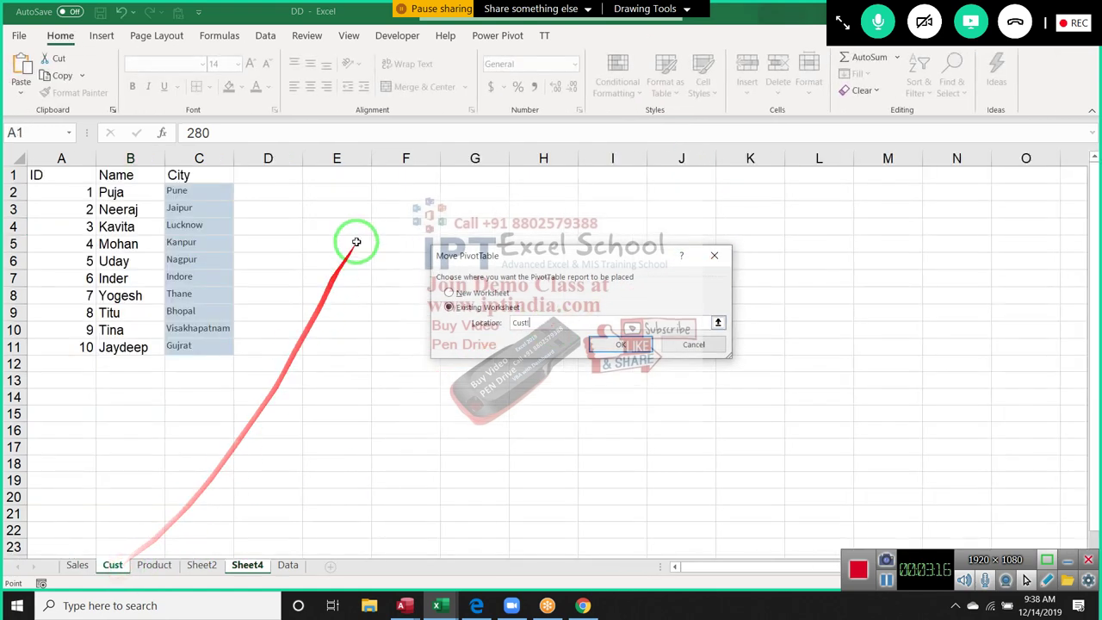
{"action": "left_click", "coordinate": [346, 198]}
{"action": "key", "text": "Return"}
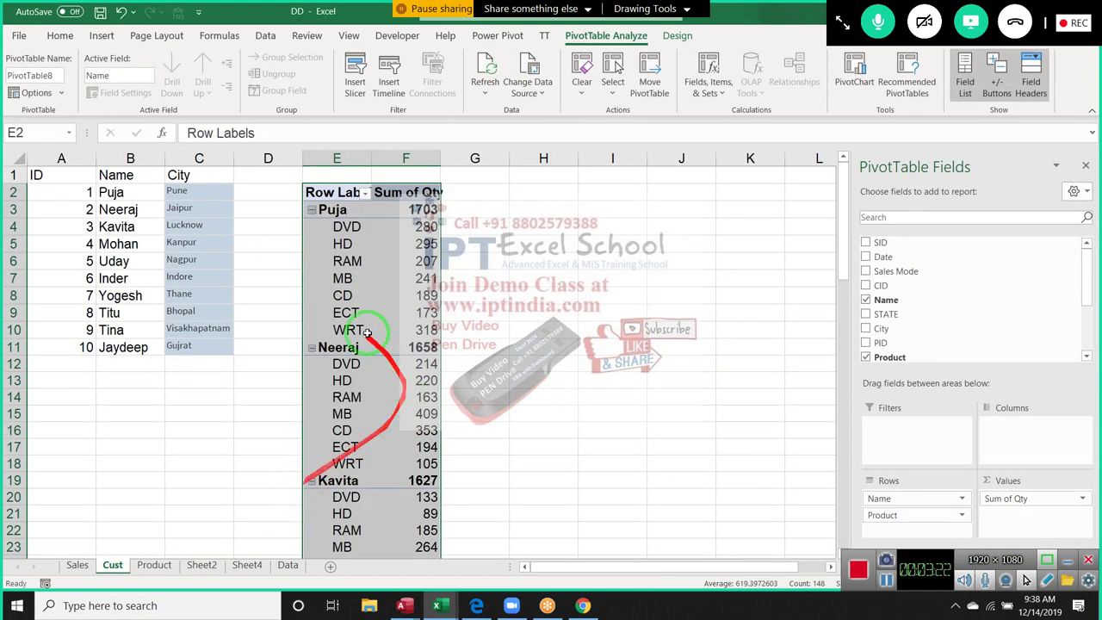
{"action": "left_click", "coordinate": [366, 296]}
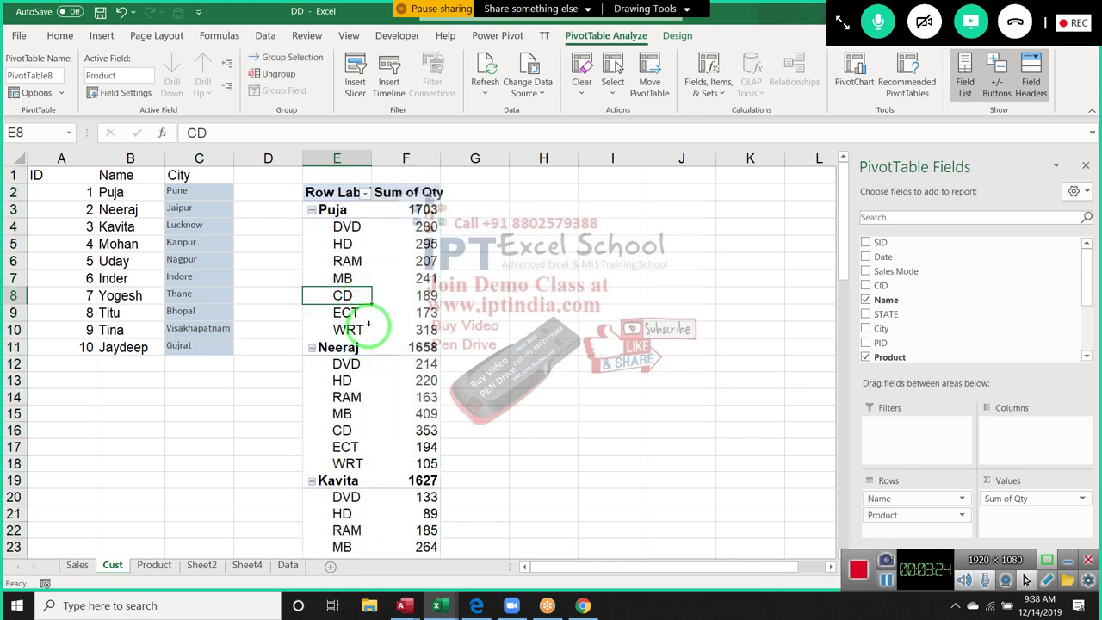
{"action": "left_click", "coordinate": [327, 211]}
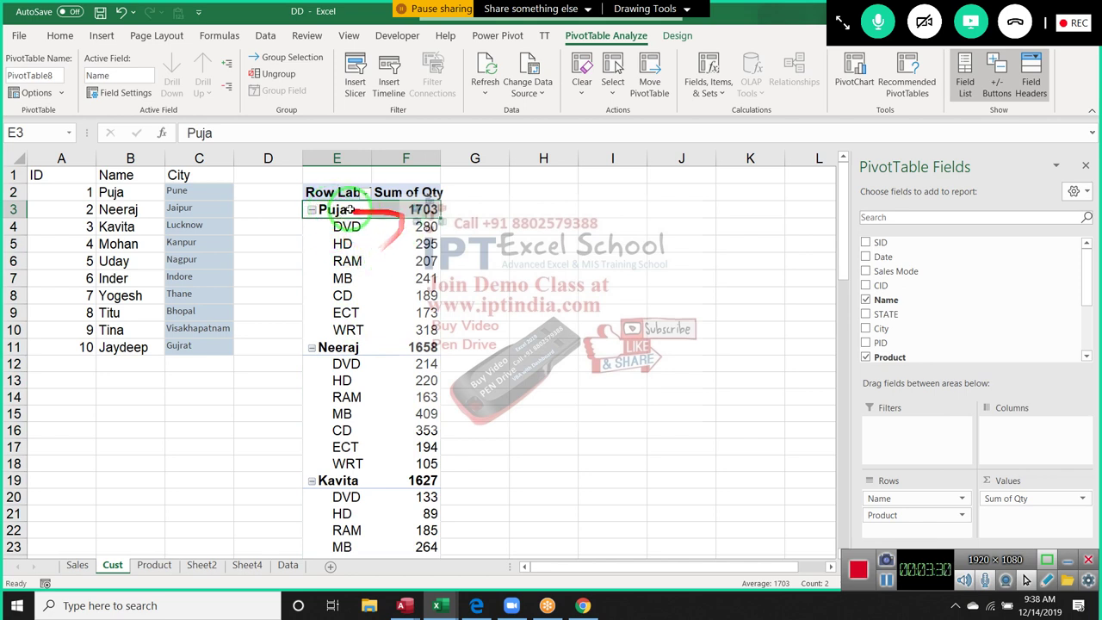
{"action": "left_click_drag", "start_coordinate": [469, 209], "coordinate": [366, 220]}
{"action": "left_click", "coordinate": [368, 278]}
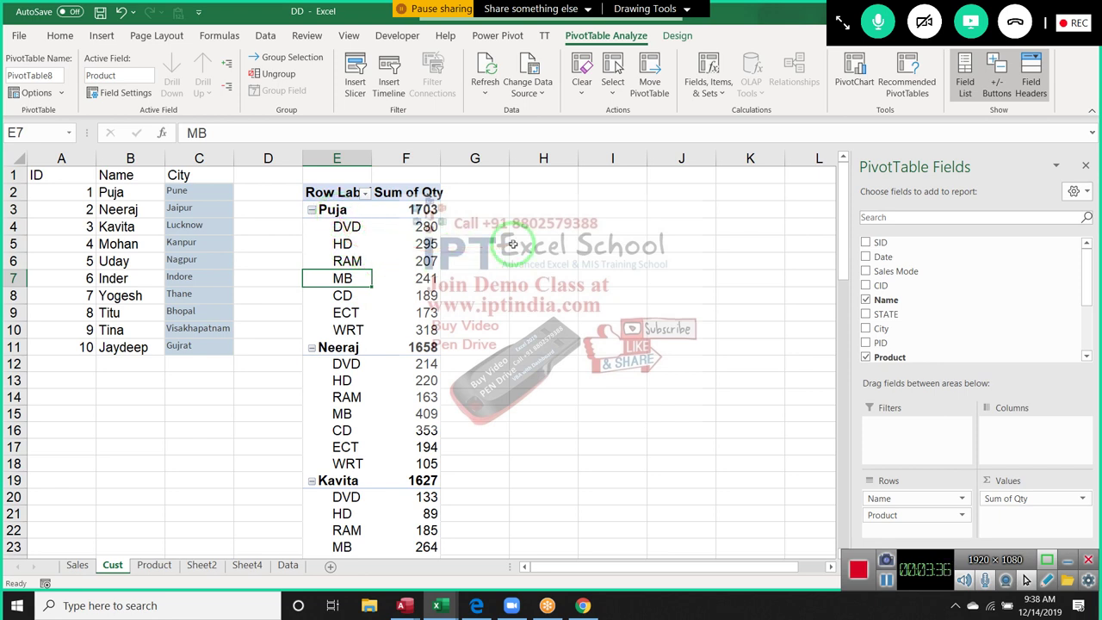
{"action": "left_click_drag", "start_coordinate": [315, 256], "coordinate": [333, 209]}
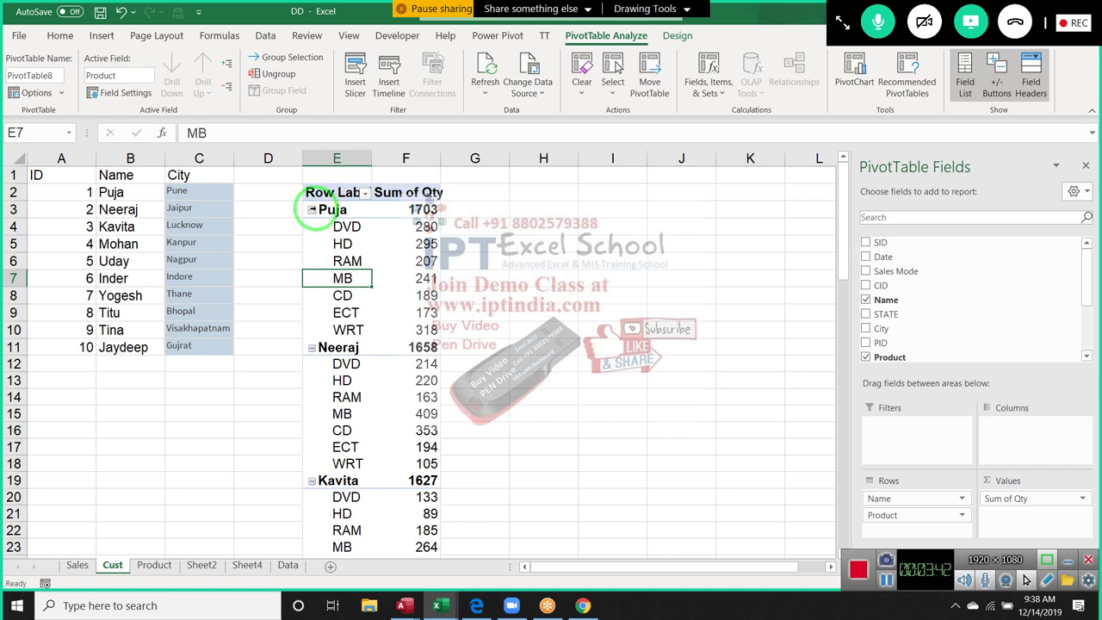
{"action": "left_click", "coordinate": [315, 210]}
{"action": "left_click_drag", "start_coordinate": [312, 209], "coordinate": [918, 401]}
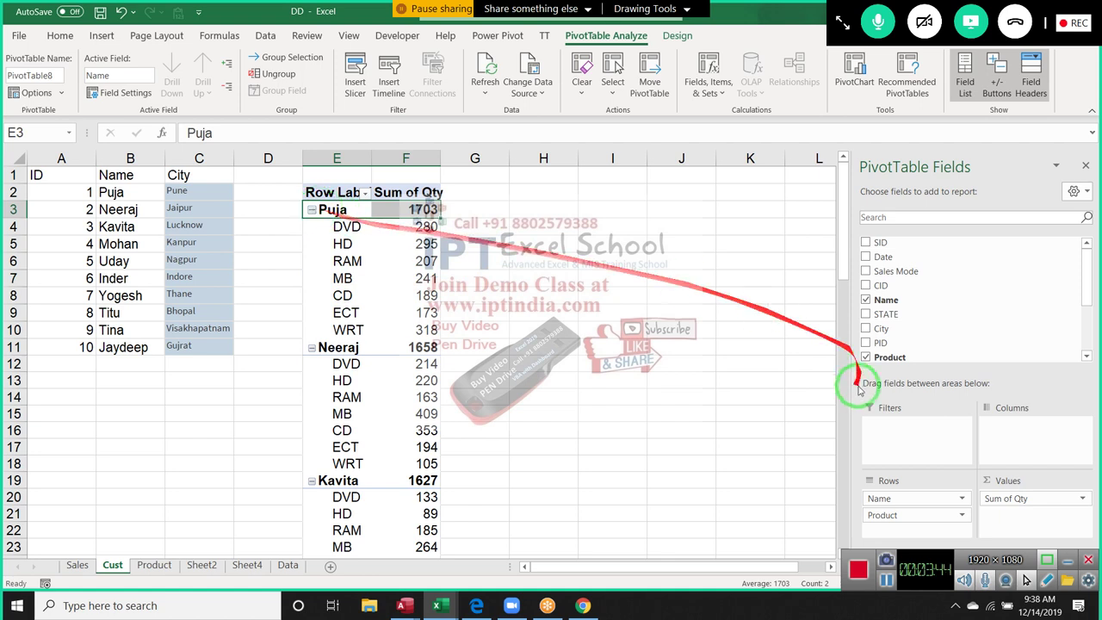
{"action": "left_click_drag", "start_coordinate": [1019, 303], "coordinate": [1005, 325]}
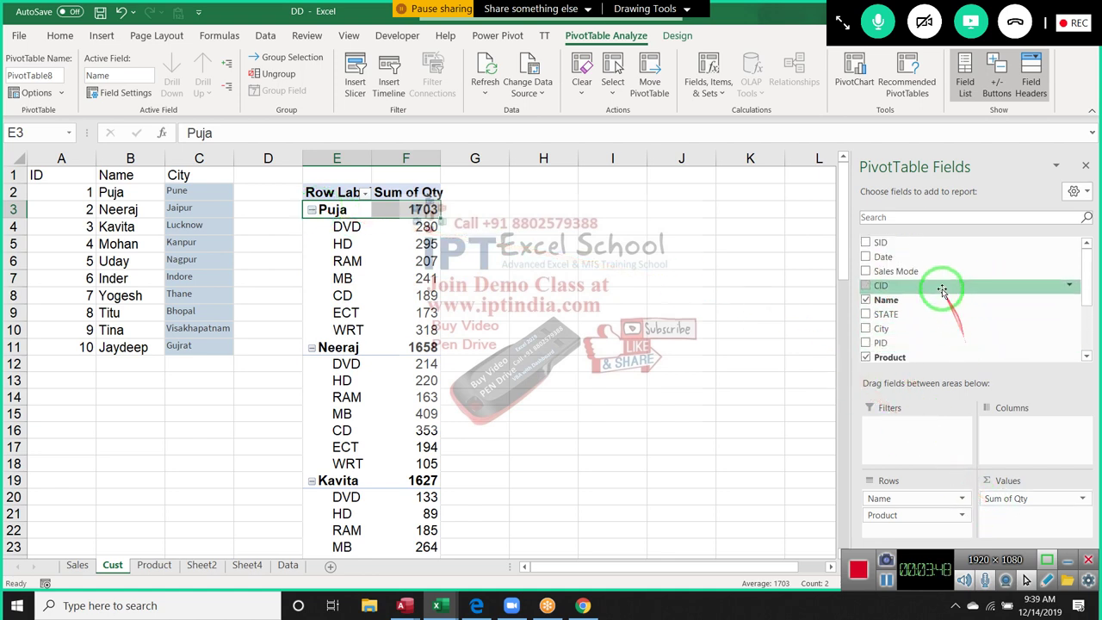
{"action": "left_click_drag", "start_coordinate": [934, 271], "coordinate": [978, 421]}
{"action": "left_click_drag", "start_coordinate": [861, 405], "coordinate": [668, 320]}
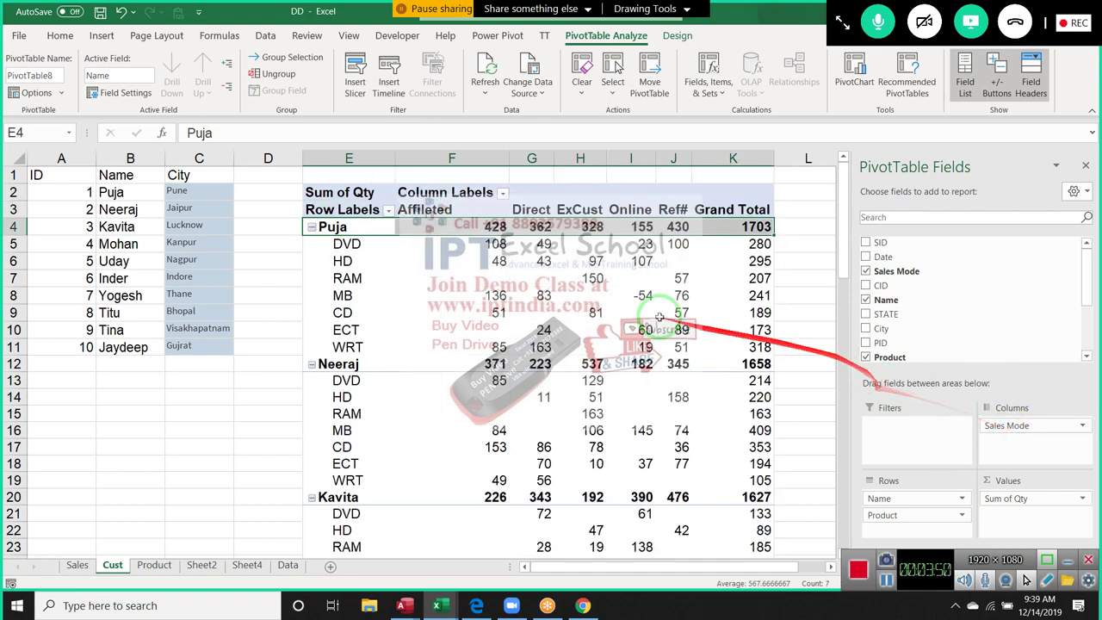
{"action": "left_click", "coordinate": [451, 295]}
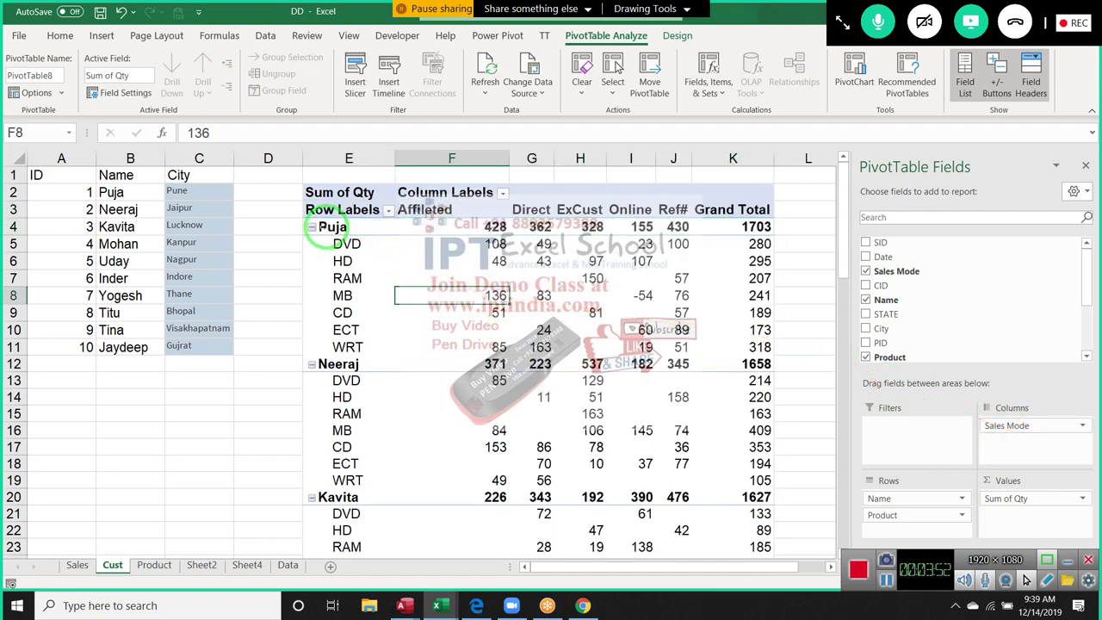
{"action": "left_click", "coordinate": [318, 226]}
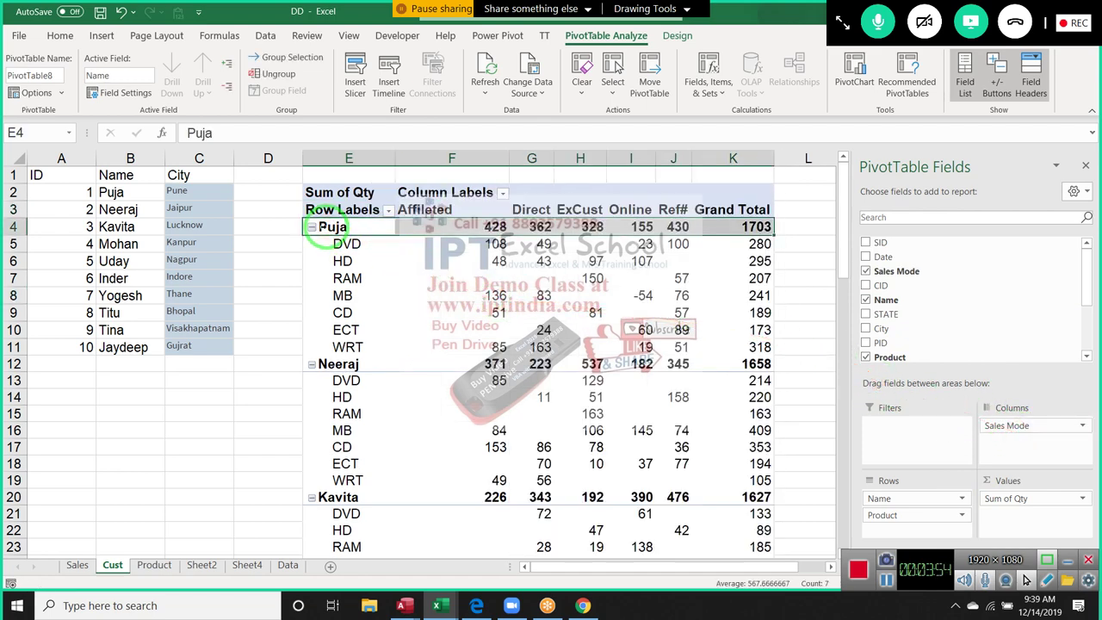
{"action": "left_click", "coordinate": [396, 277]}
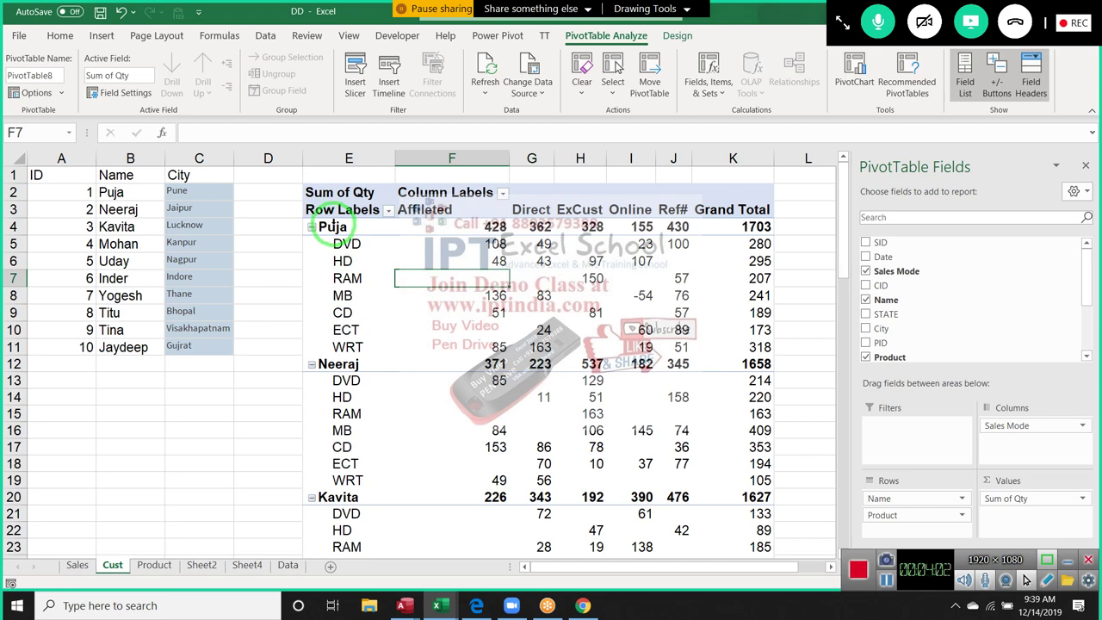
{"action": "left_click", "coordinate": [332, 226]}
{"action": "scroll", "coordinate": [393, 393], "scroll_direction": "down", "scroll_amount": 1}
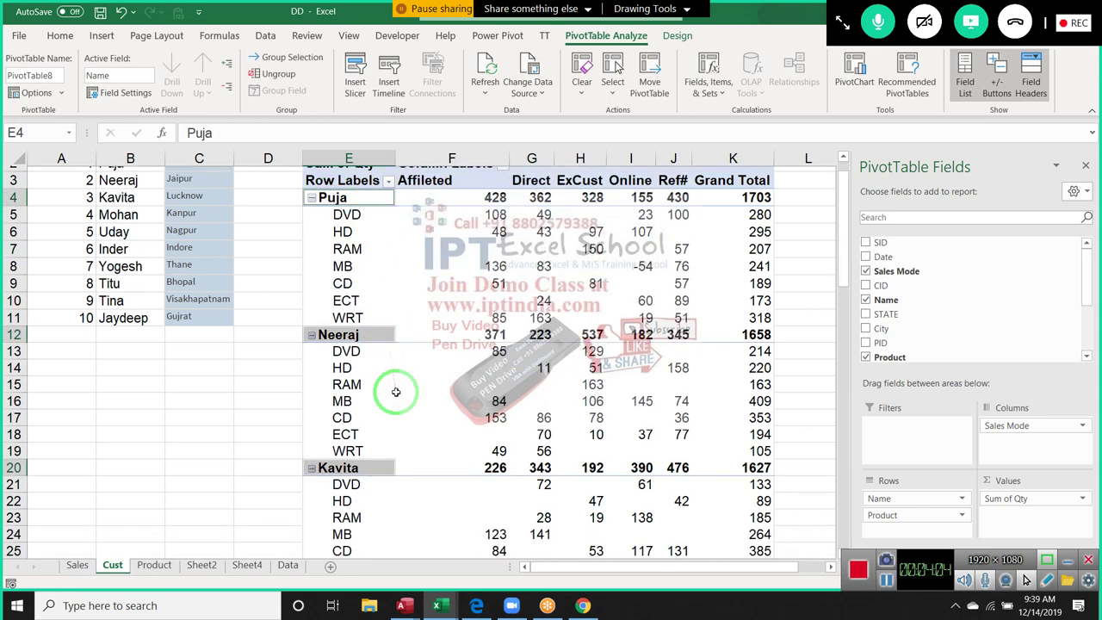
{"action": "scroll", "coordinate": [394, 393], "scroll_direction": "down", "scroll_amount": 6}
{"action": "scroll", "coordinate": [394, 393], "scroll_direction": "up", "scroll_amount": 5}
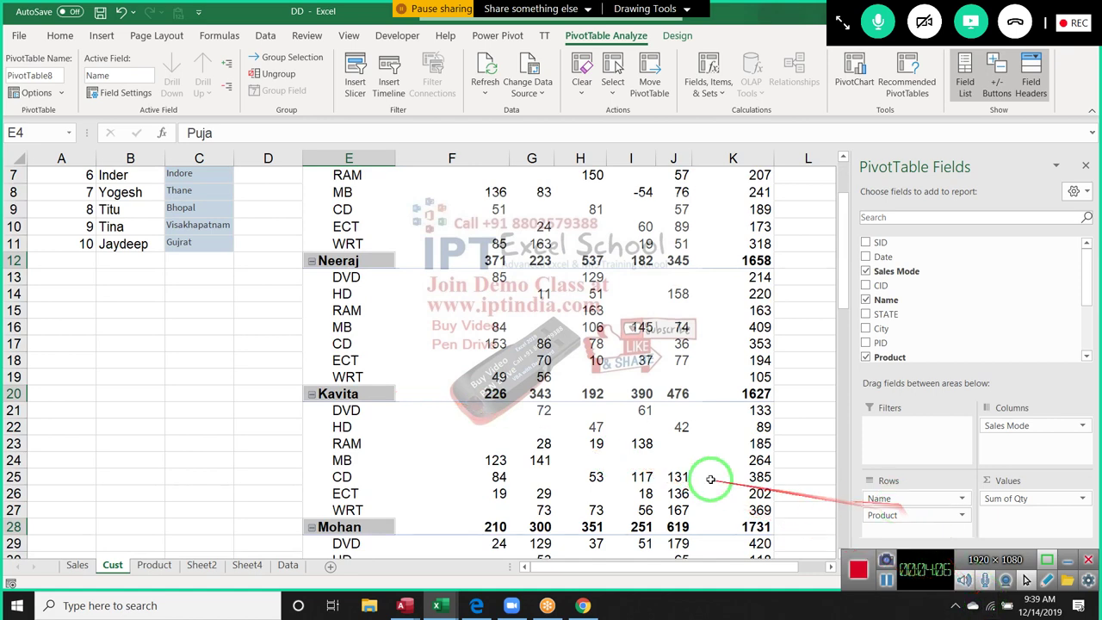
{"action": "scroll", "coordinate": [702, 469], "scroll_direction": "up", "scroll_amount": 2}
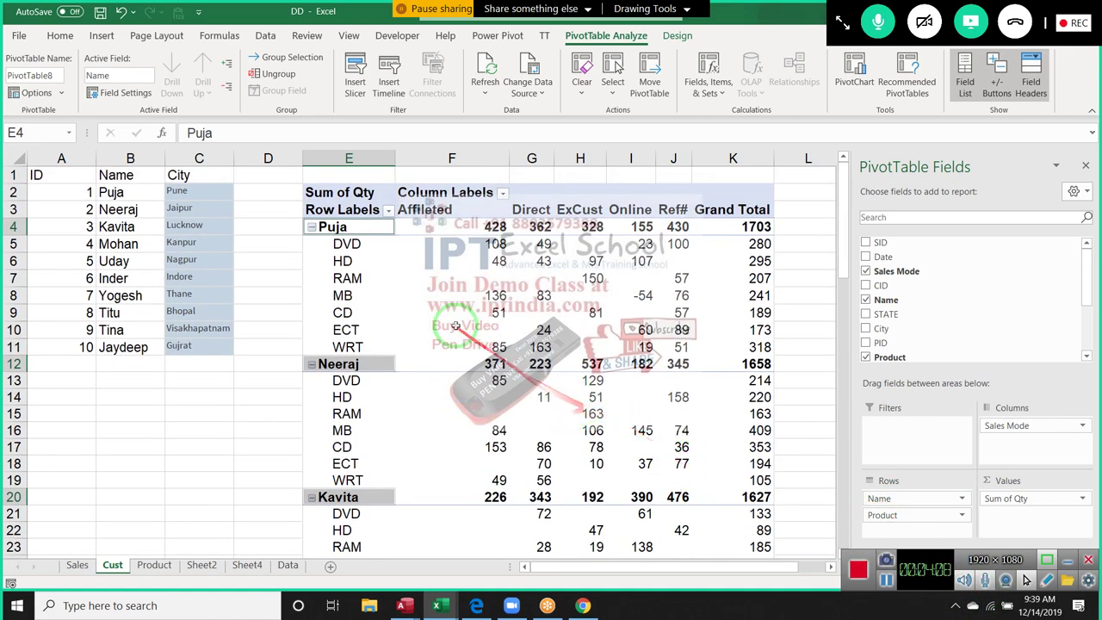
{"action": "left_click", "coordinate": [430, 297]}
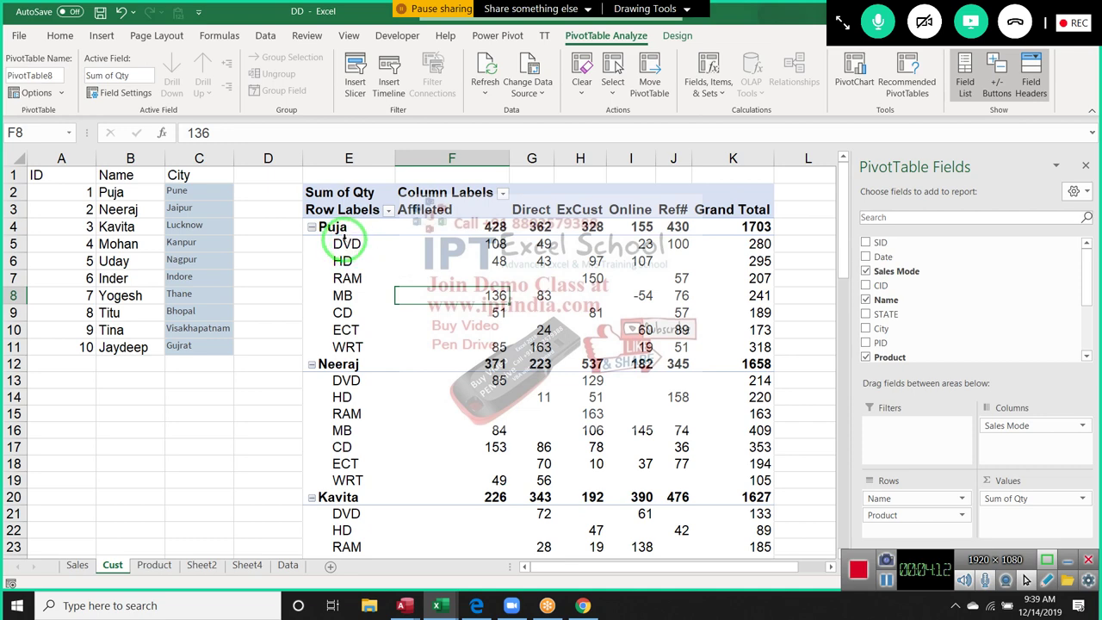
{"action": "left_click", "coordinate": [345, 243]}
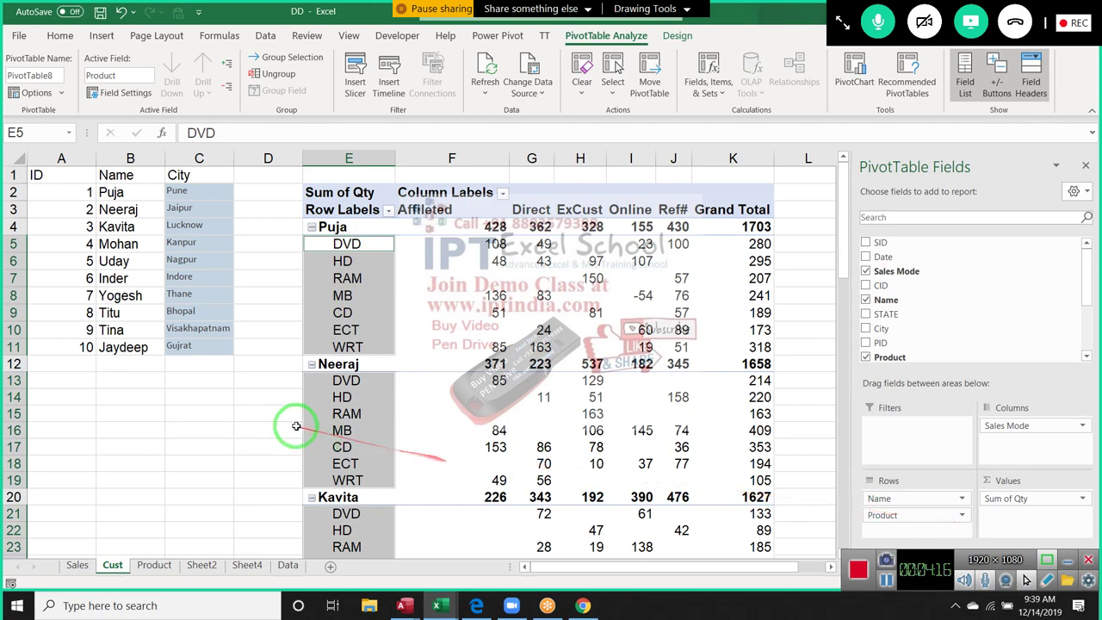
{"action": "scroll", "coordinate": [305, 423], "scroll_direction": "down", "scroll_amount": 5}
{"action": "scroll", "coordinate": [314, 425], "scroll_direction": "down", "scroll_amount": 7}
{"action": "scroll", "coordinate": [316, 424], "scroll_direction": "down", "scroll_amount": 6}
{"action": "scroll", "coordinate": [310, 421], "scroll_direction": "up", "scroll_amount": 4}
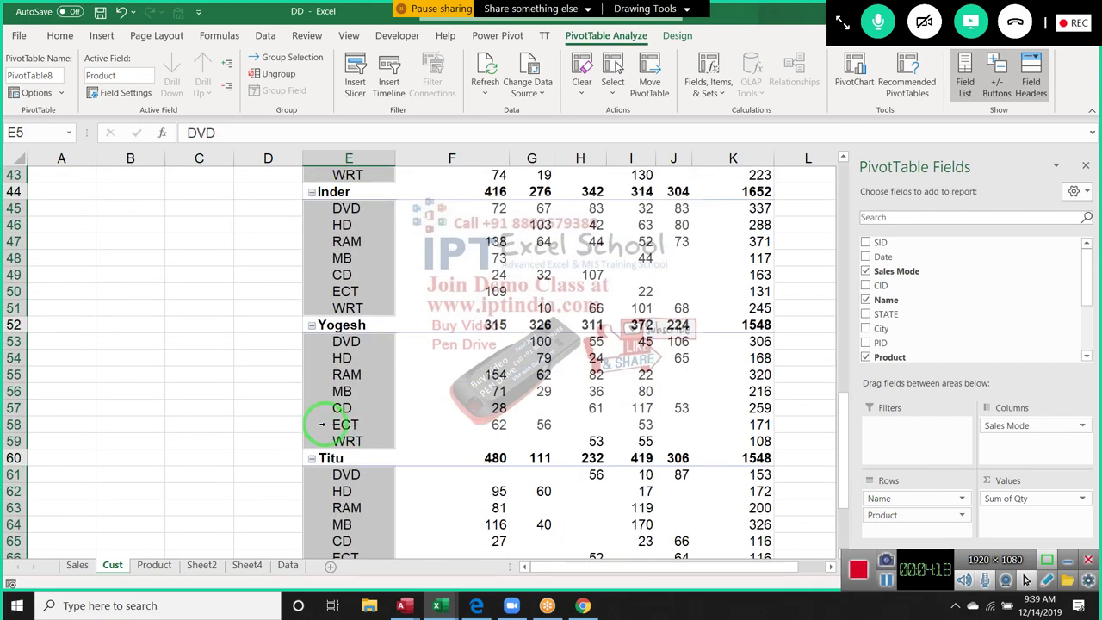
{"action": "scroll", "coordinate": [378, 435], "scroll_direction": "up", "scroll_amount": 10}
{"action": "scroll", "coordinate": [376, 434], "scroll_direction": "up", "scroll_amount": 4}
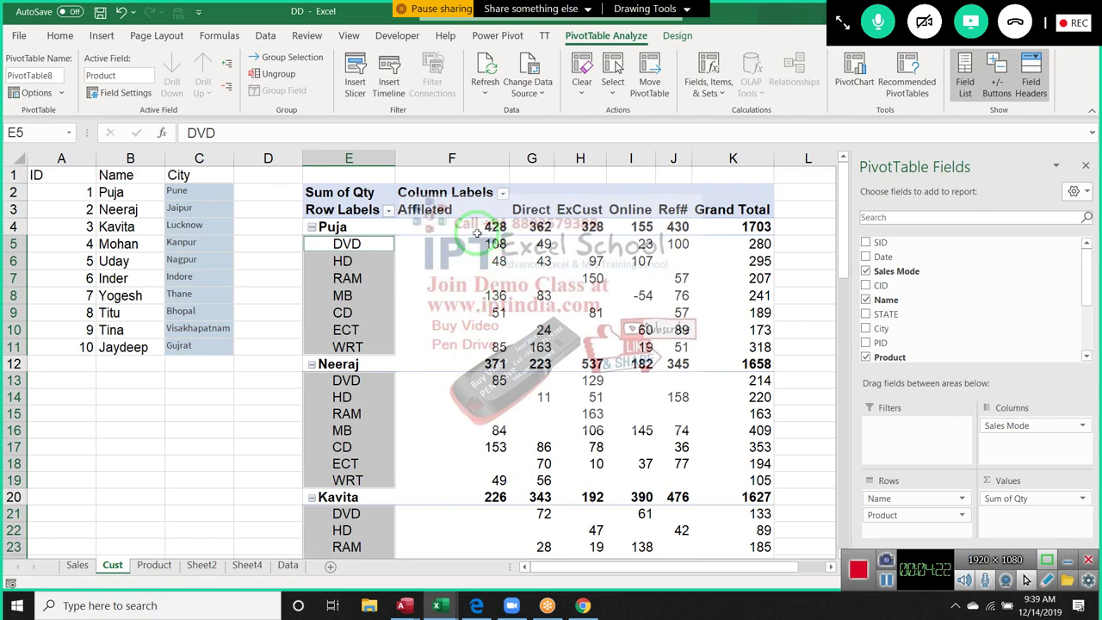
{"action": "left_click", "coordinate": [478, 237]}
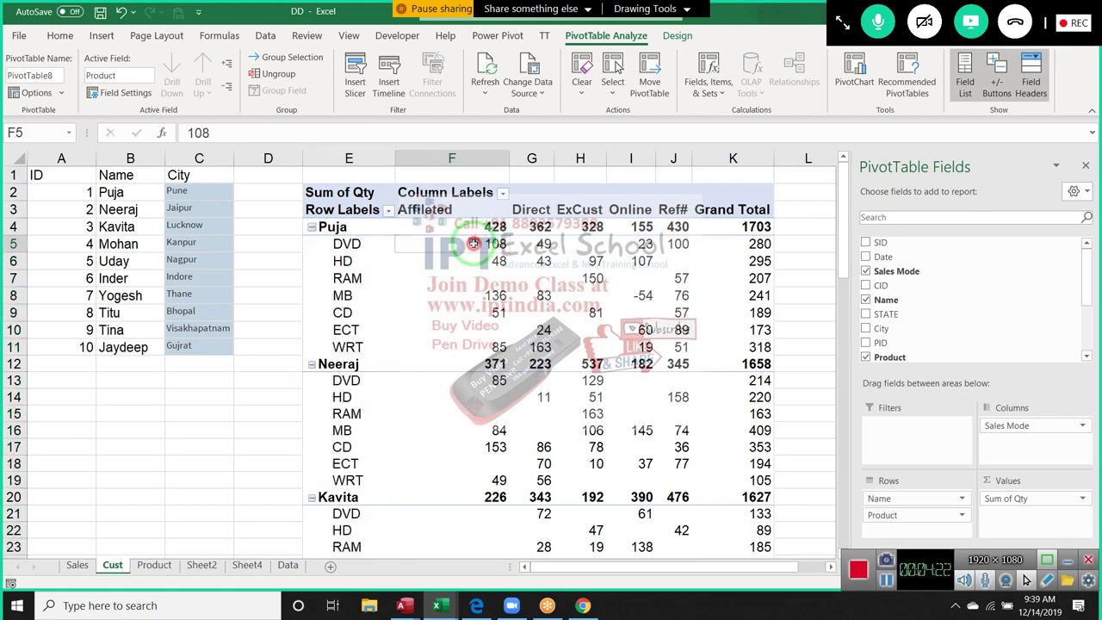
{"action": "left_click", "coordinate": [476, 288]}
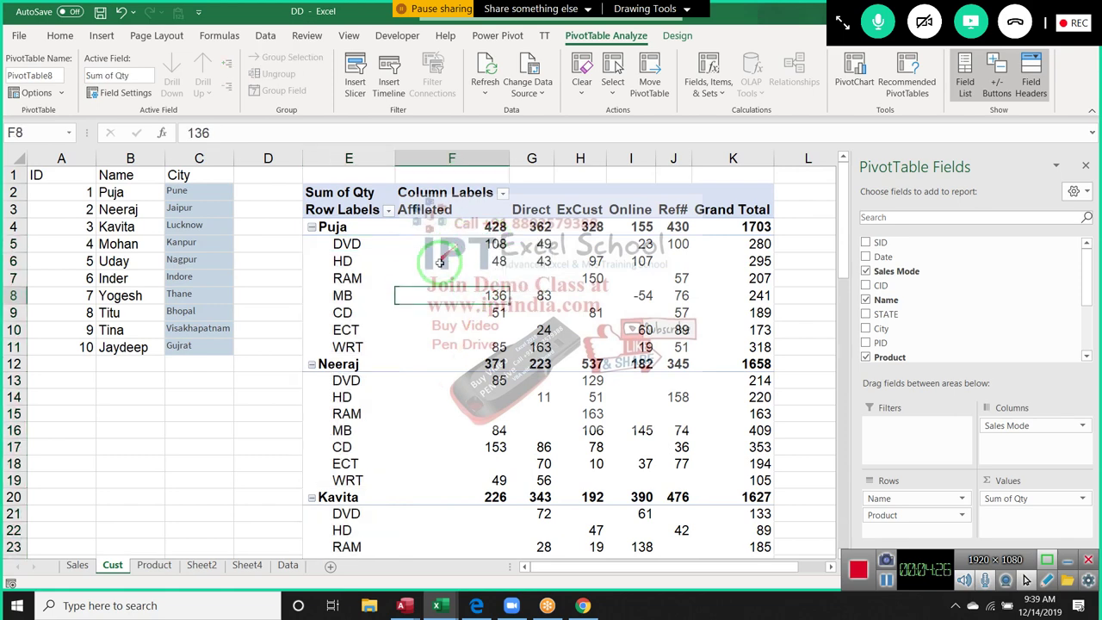
{"action": "left_click", "coordinate": [449, 241]}
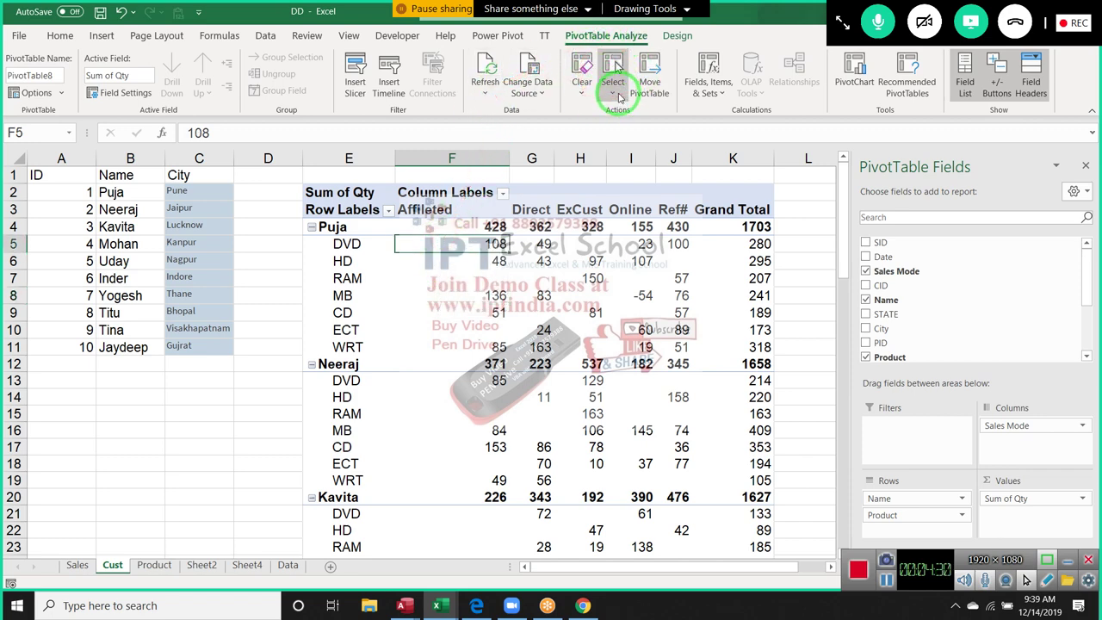
{"action": "left_click", "coordinate": [618, 96]}
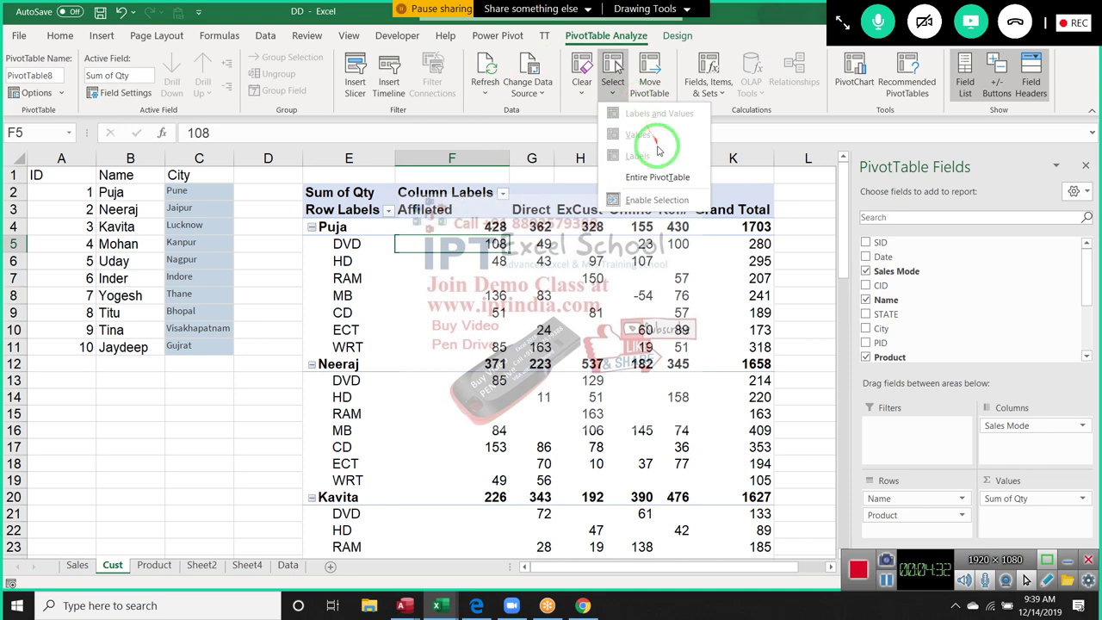
{"action": "left_click", "coordinate": [647, 176]}
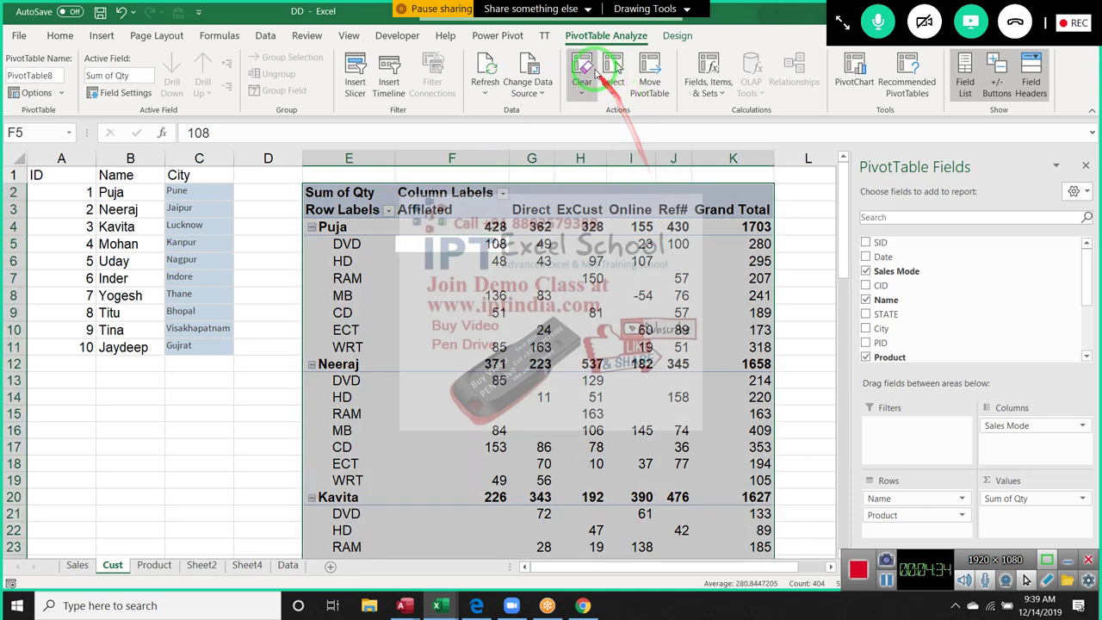
{"action": "left_click", "coordinate": [612, 98]}
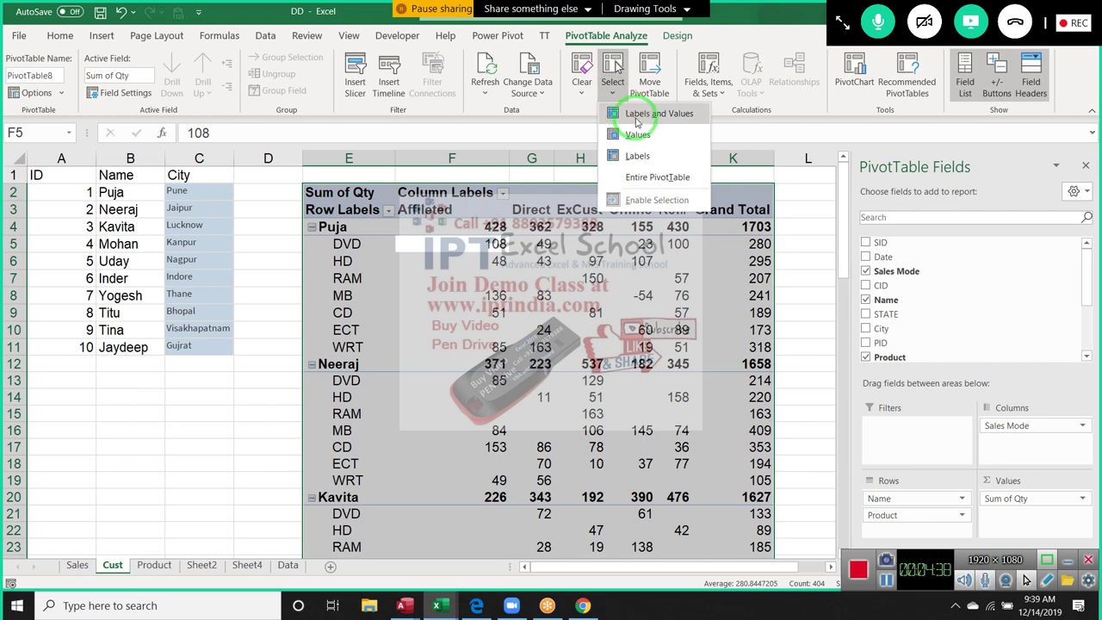
{"action": "left_click", "coordinate": [636, 122]}
{"action": "left_click", "coordinate": [613, 94]}
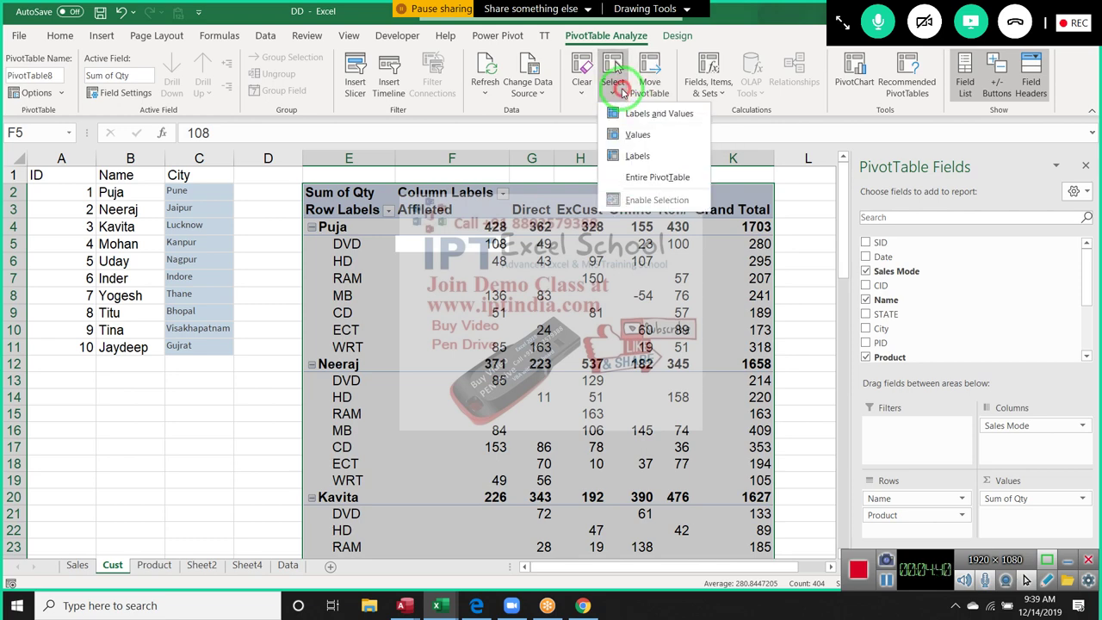
{"action": "left_click", "coordinate": [628, 126]}
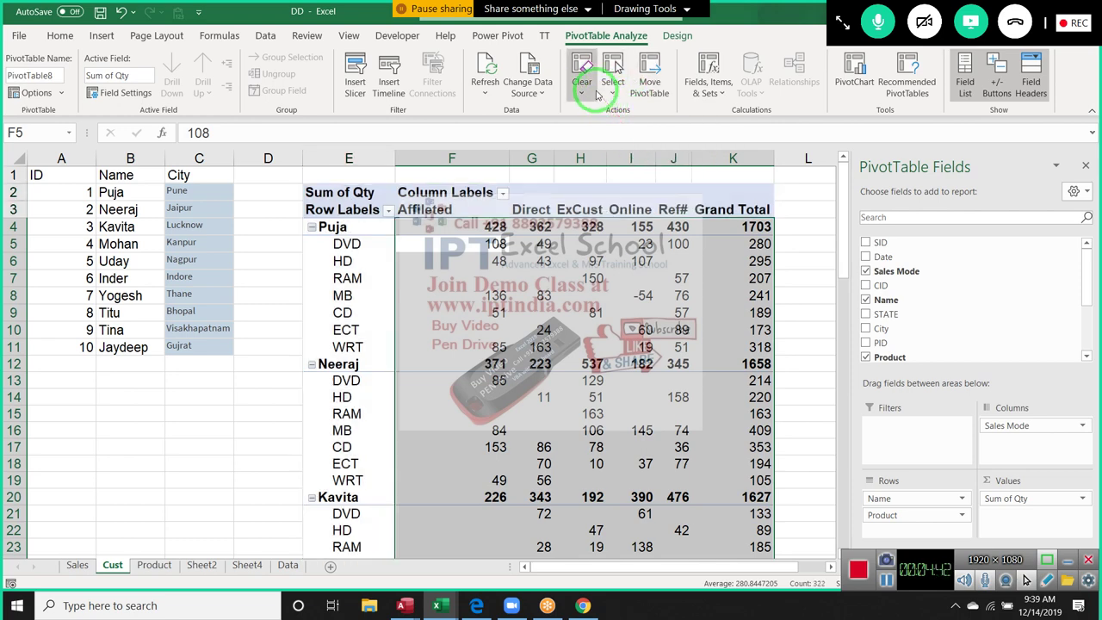
{"action": "left_click", "coordinate": [613, 86]}
{"action": "left_click", "coordinate": [635, 154]}
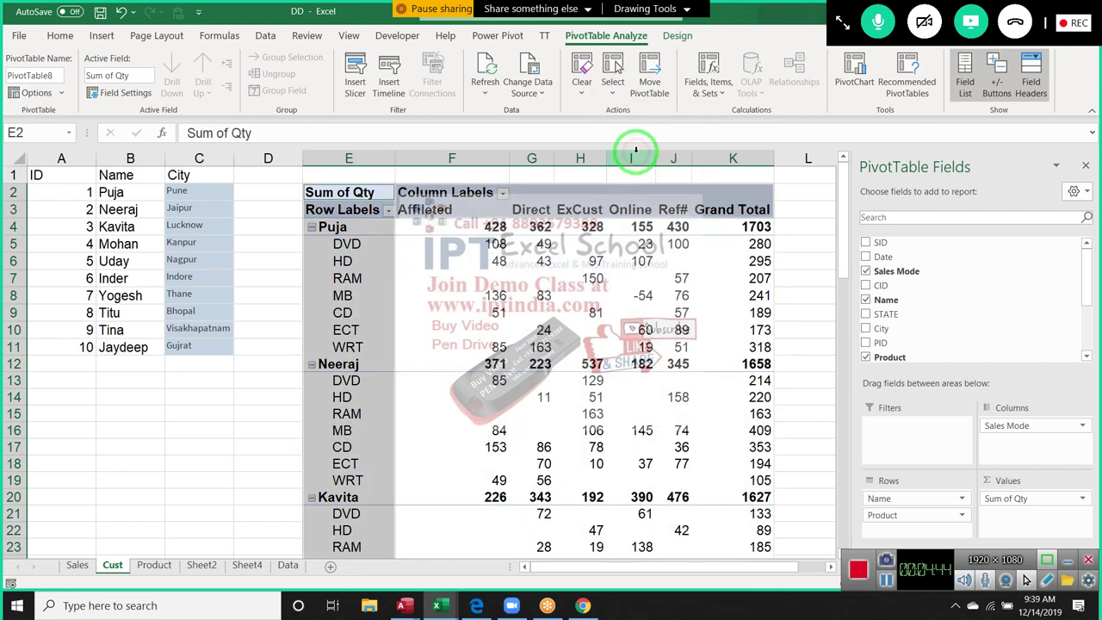
{"action": "left_click", "coordinate": [612, 82]}
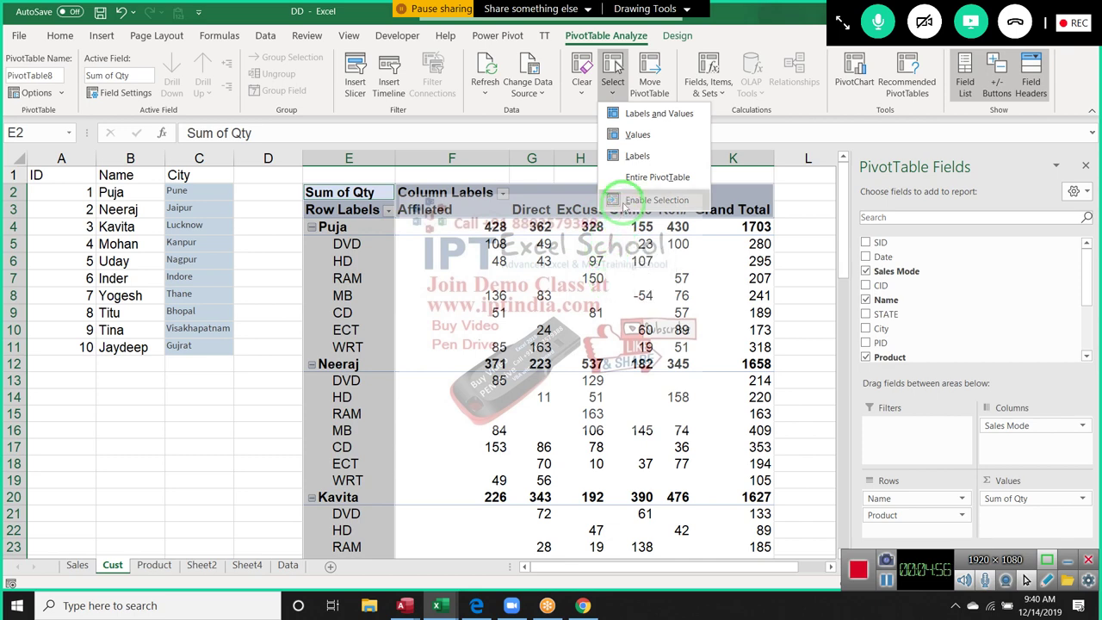
{"action": "left_click", "coordinate": [623, 203]}
{"action": "left_click", "coordinate": [592, 278]}
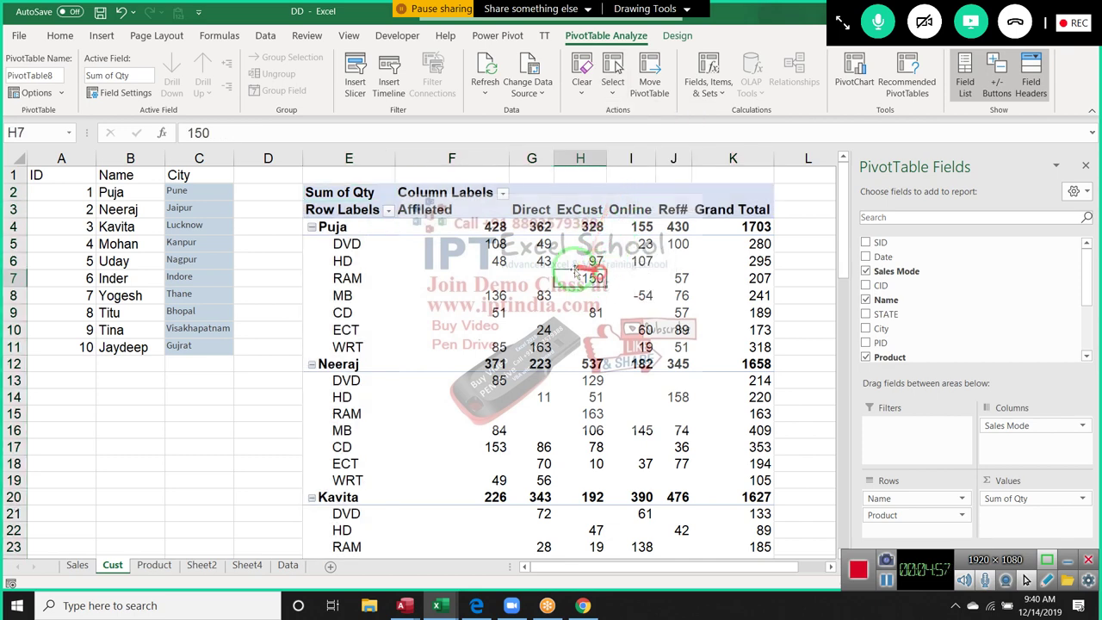
{"action": "left_click", "coordinate": [332, 225]}
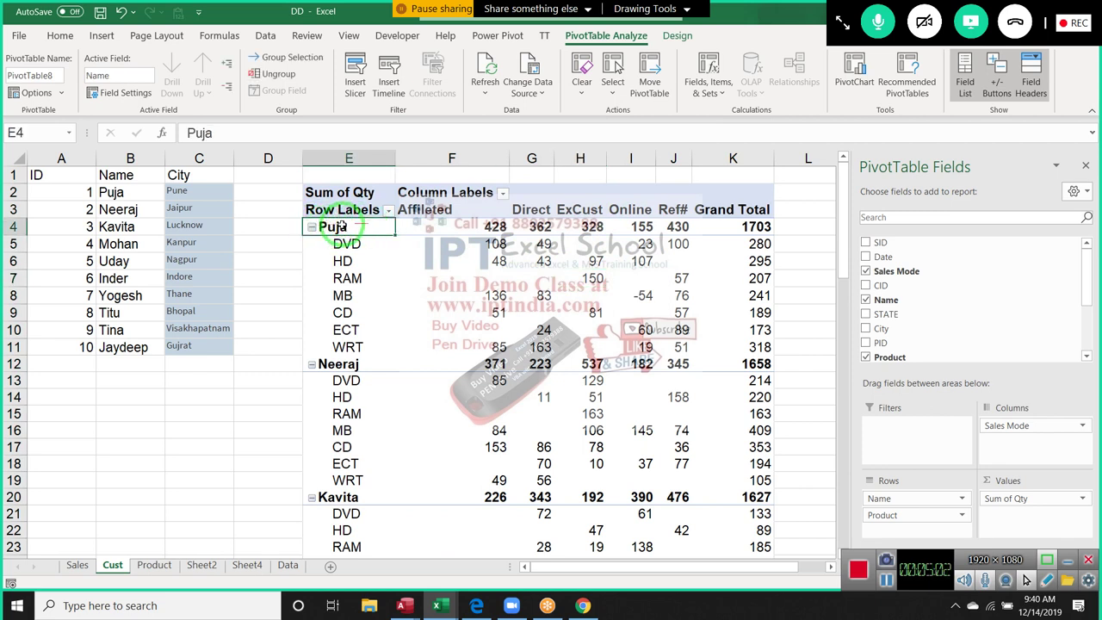
{"action": "mouse_move", "coordinate": [443, 225]}
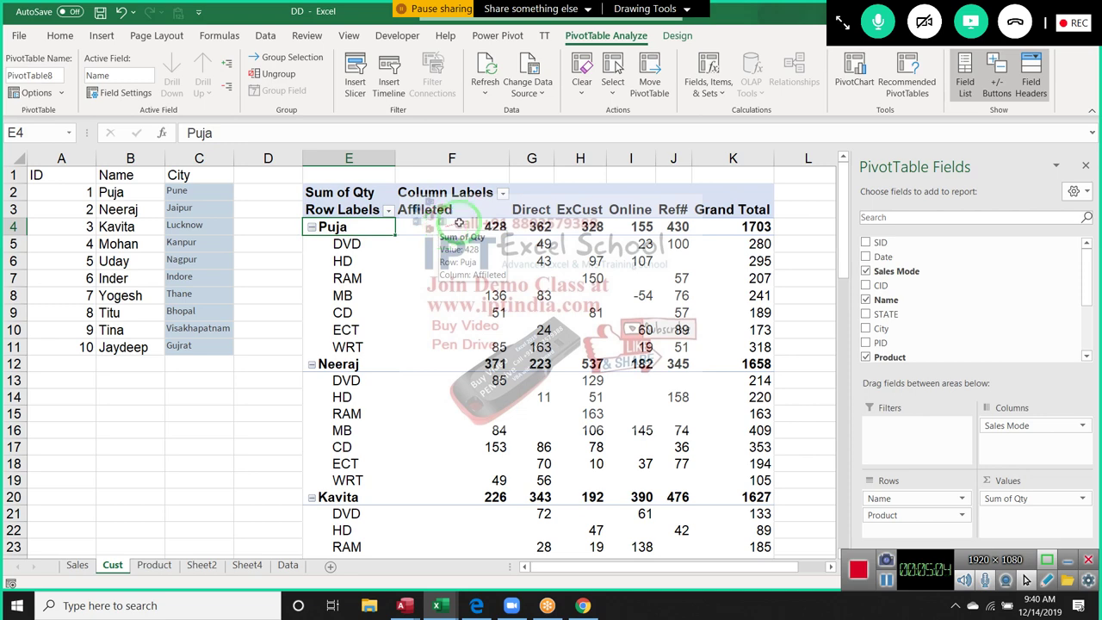
{"action": "left_click", "coordinate": [613, 82]}
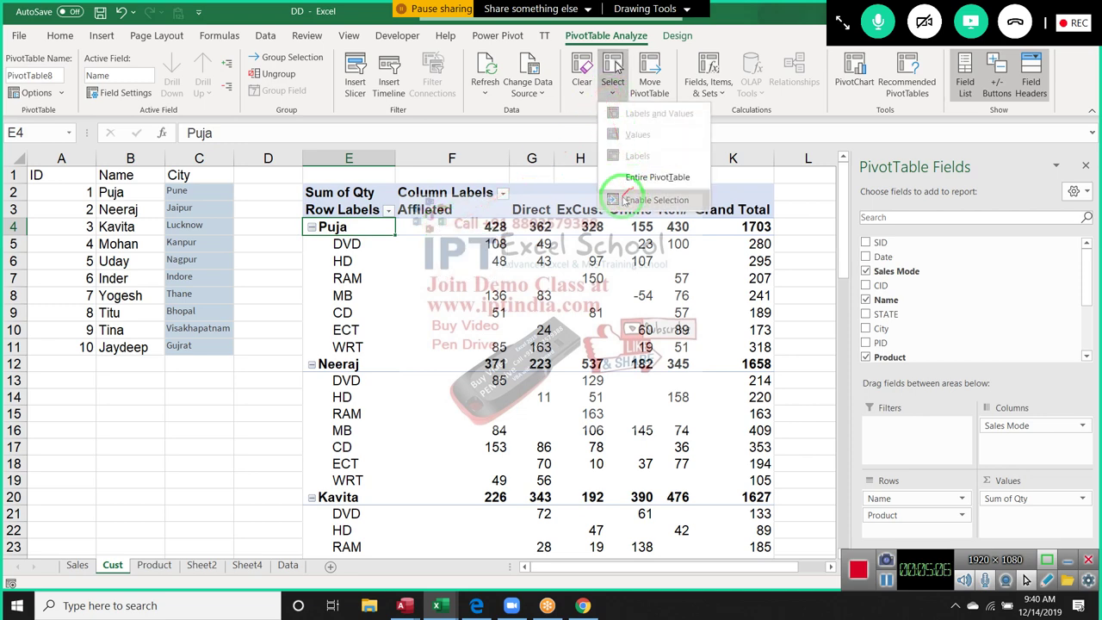
{"action": "left_click", "coordinate": [615, 177]}
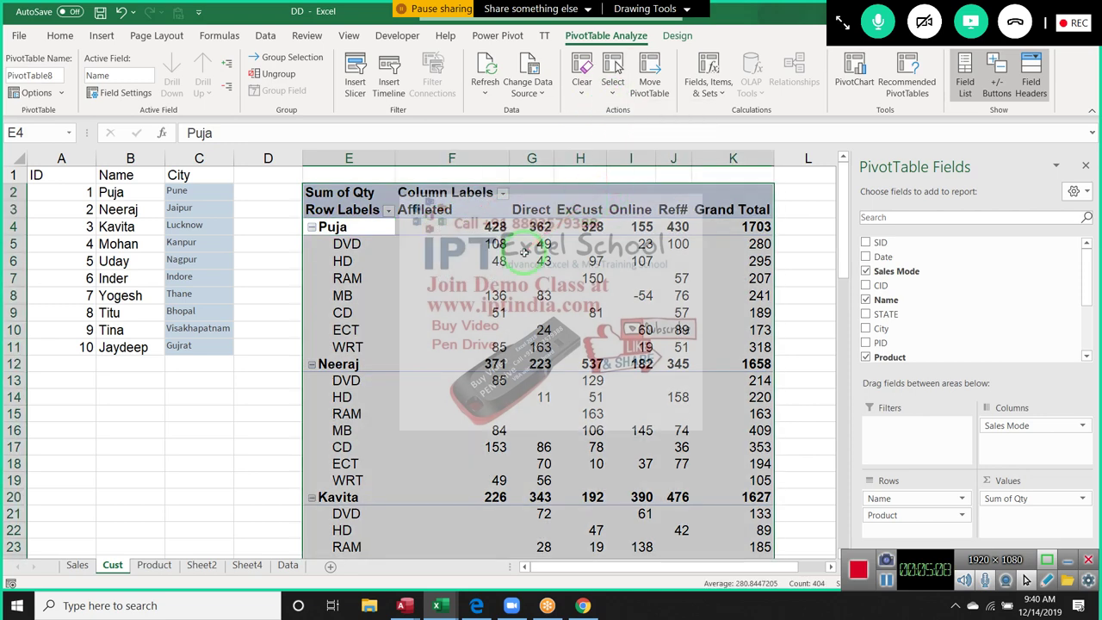
{"action": "left_click", "coordinate": [526, 258]}
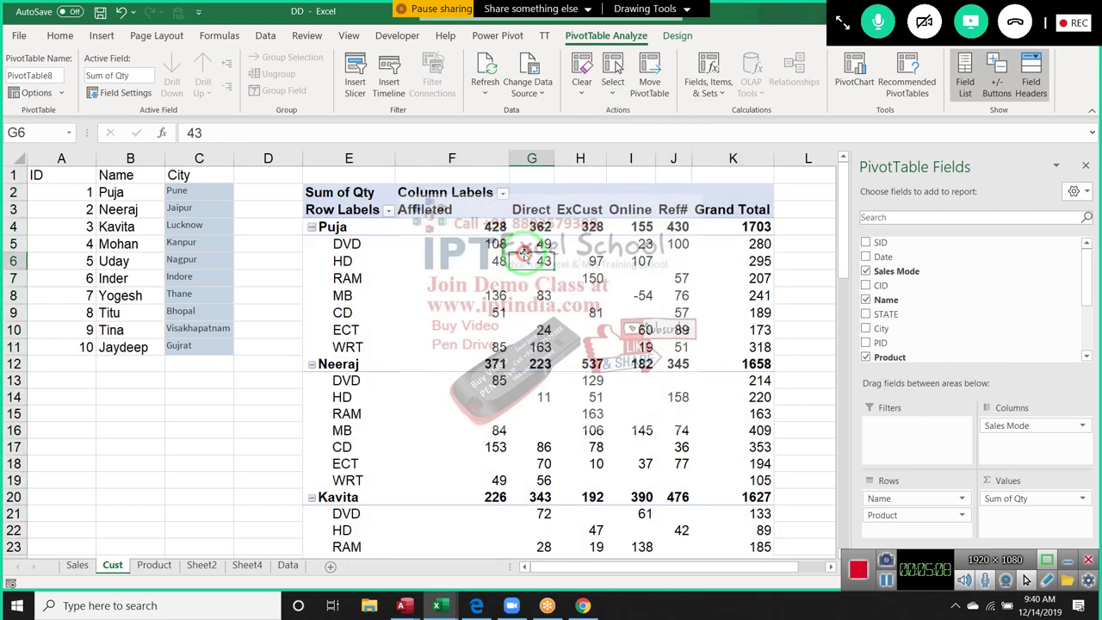
{"action": "left_click", "coordinate": [581, 92]}
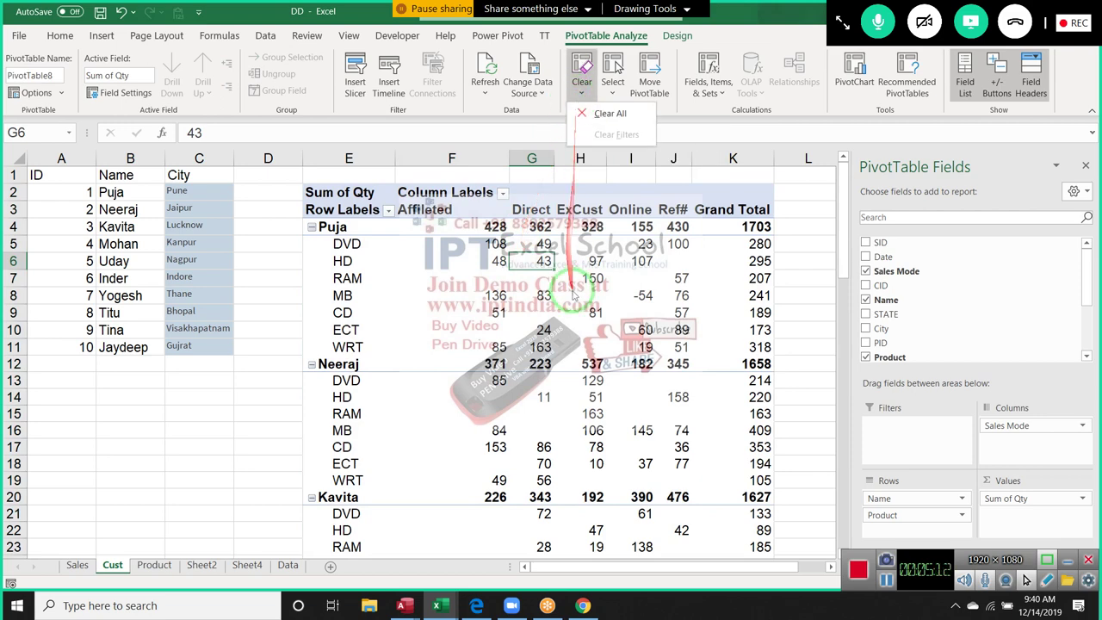
{"action": "left_click_drag", "start_coordinate": [1002, 482], "coordinate": [947, 555]}
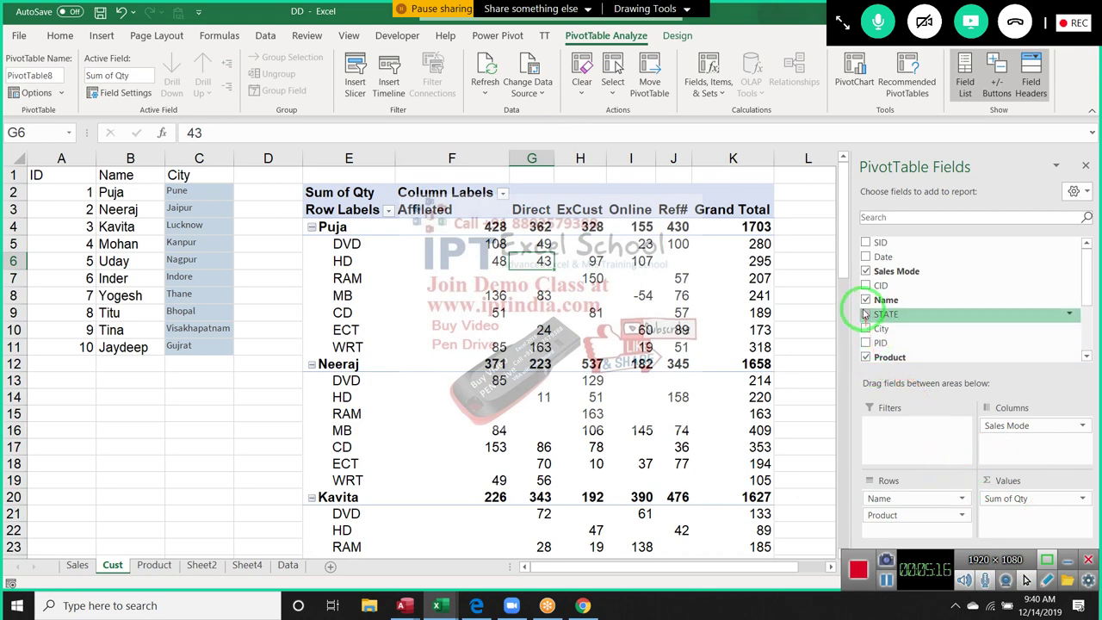
{"action": "left_click", "coordinate": [487, 93]}
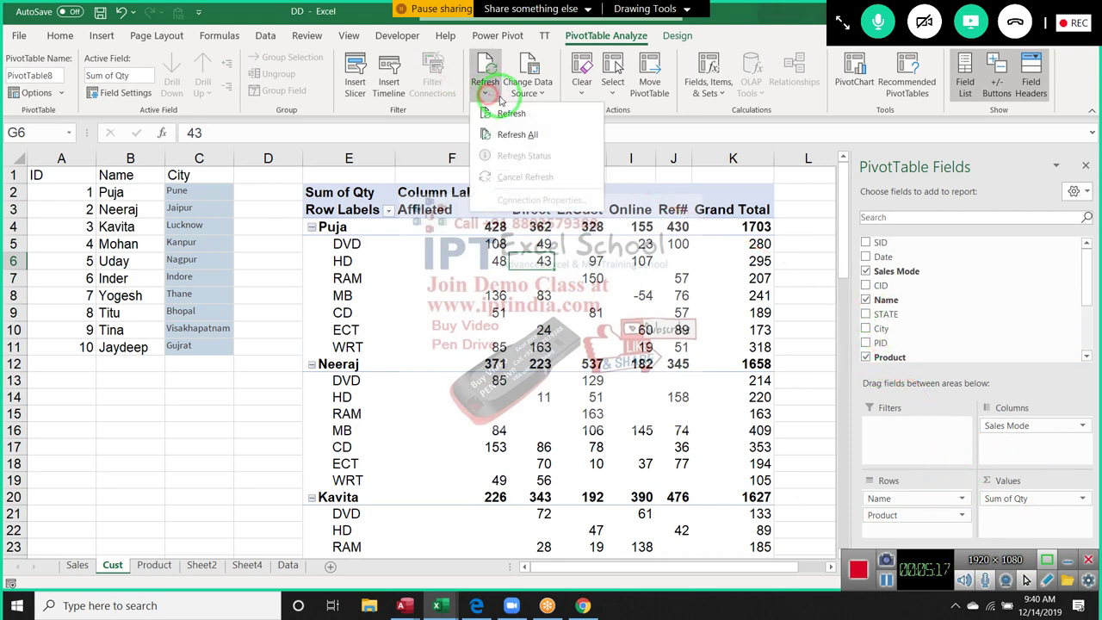
{"action": "left_click", "coordinate": [582, 91]}
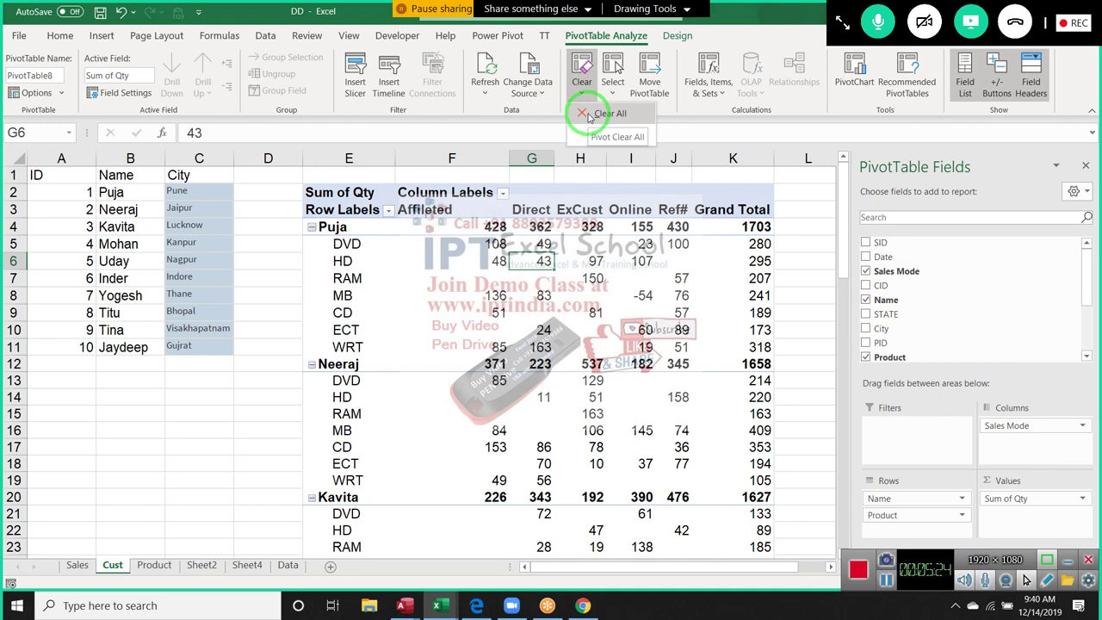
{"action": "left_click", "coordinate": [582, 86]}
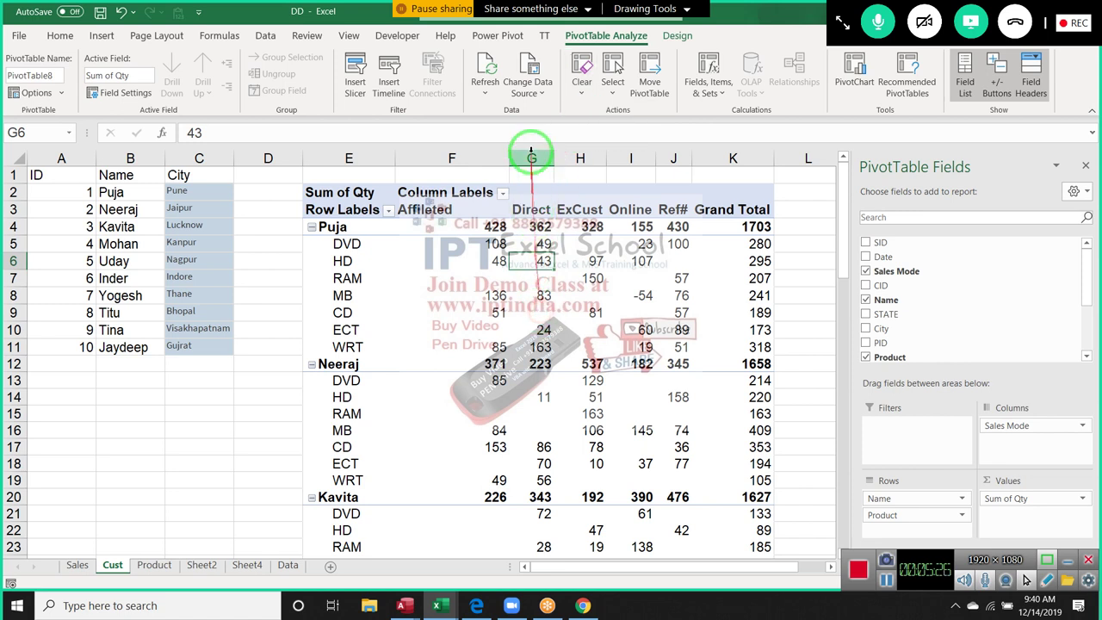
{"action": "left_click", "coordinate": [529, 94]}
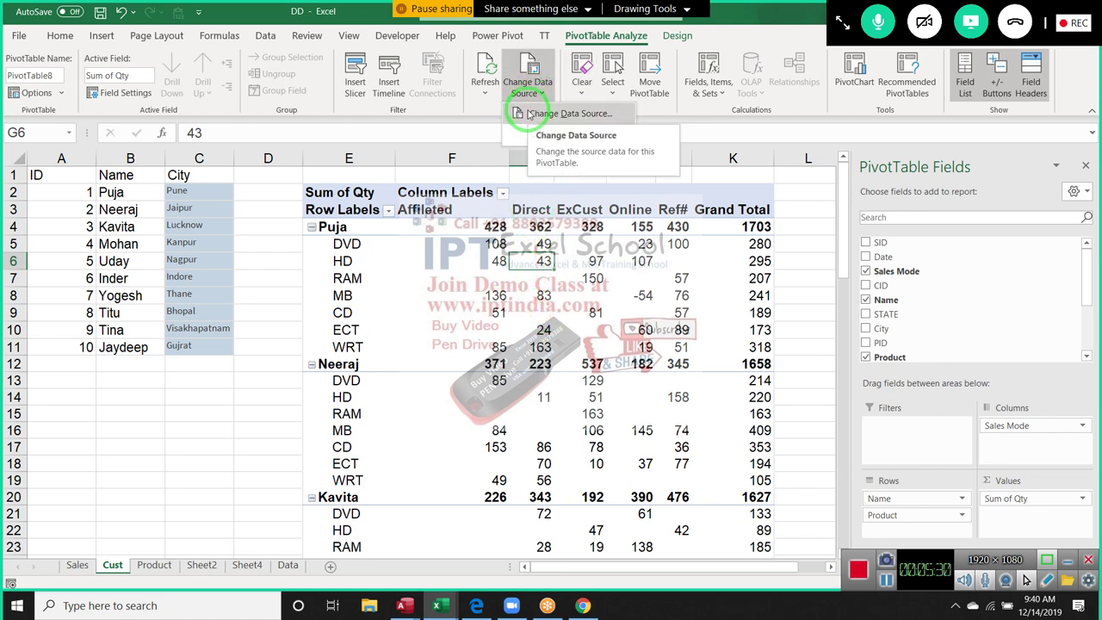
{"action": "left_click", "coordinate": [485, 90]}
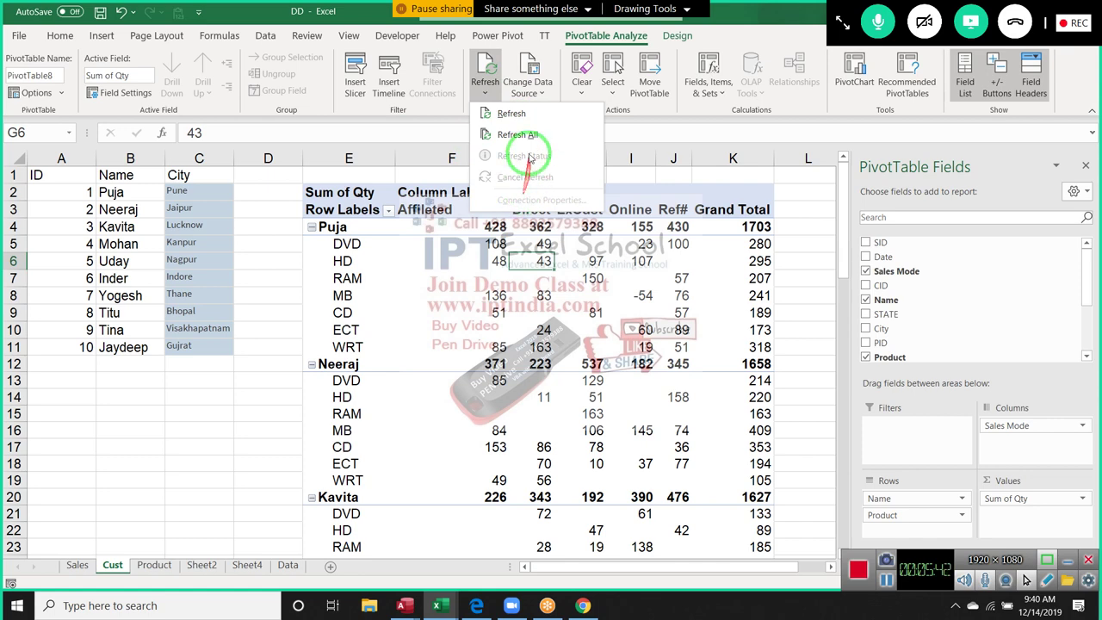
{"action": "left_click", "coordinate": [571, 284]}
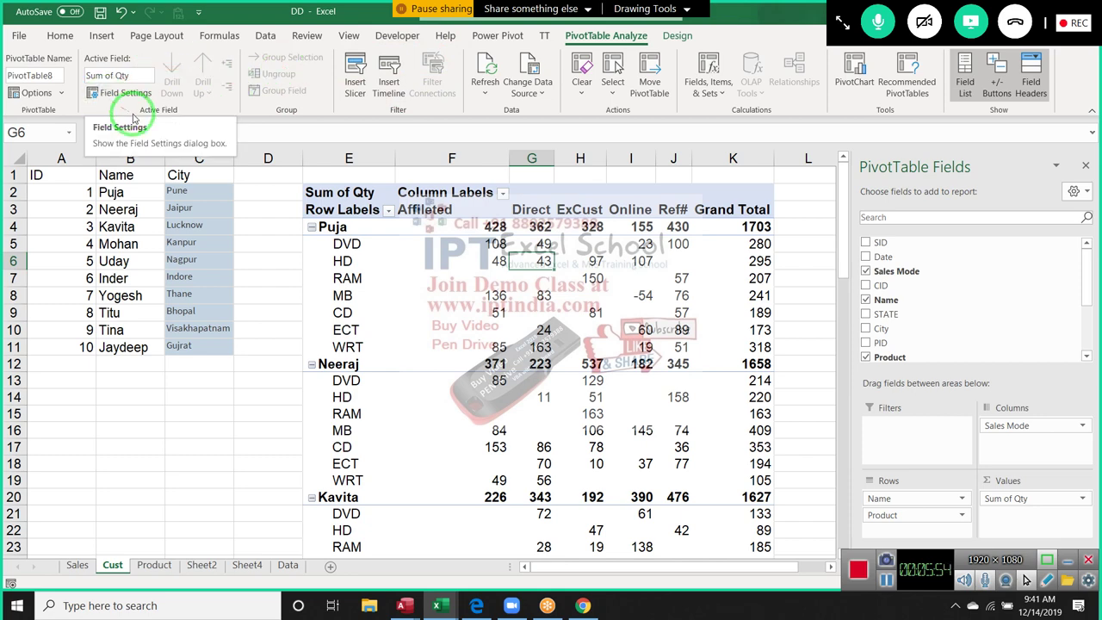
{"action": "left_click", "coordinate": [100, 97]}
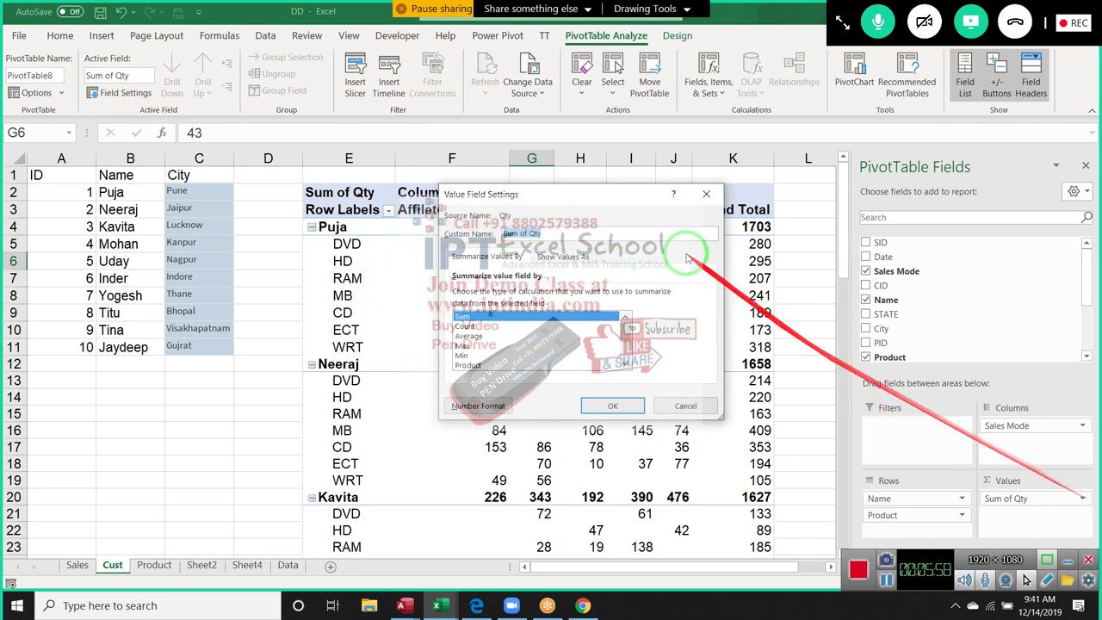
{"action": "left_click", "coordinate": [706, 193]}
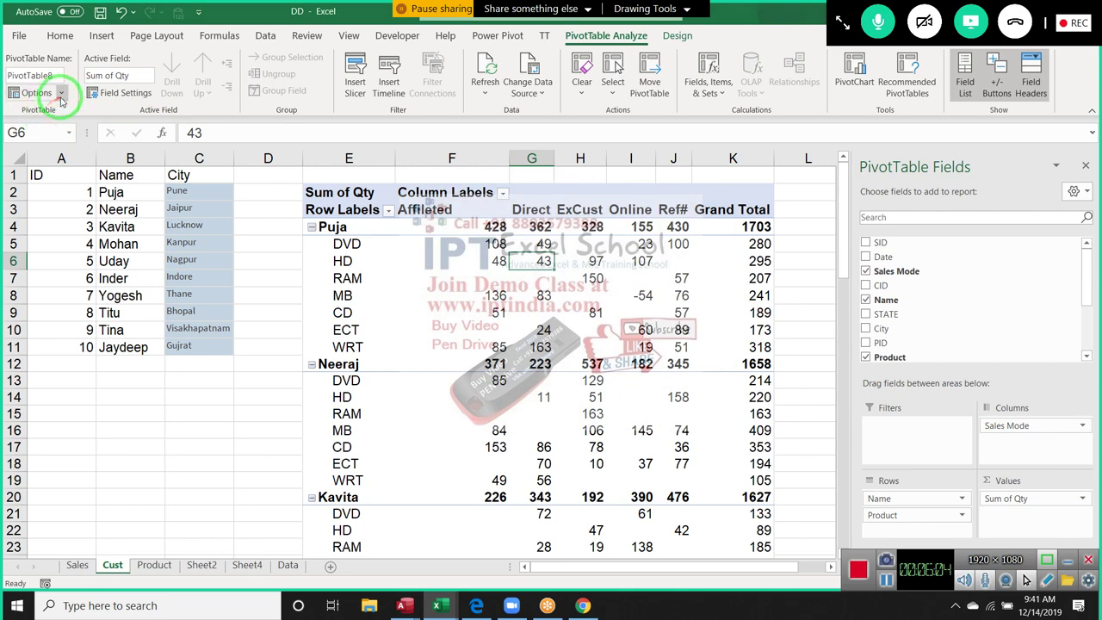
{"action": "left_click", "coordinate": [422, 278]}
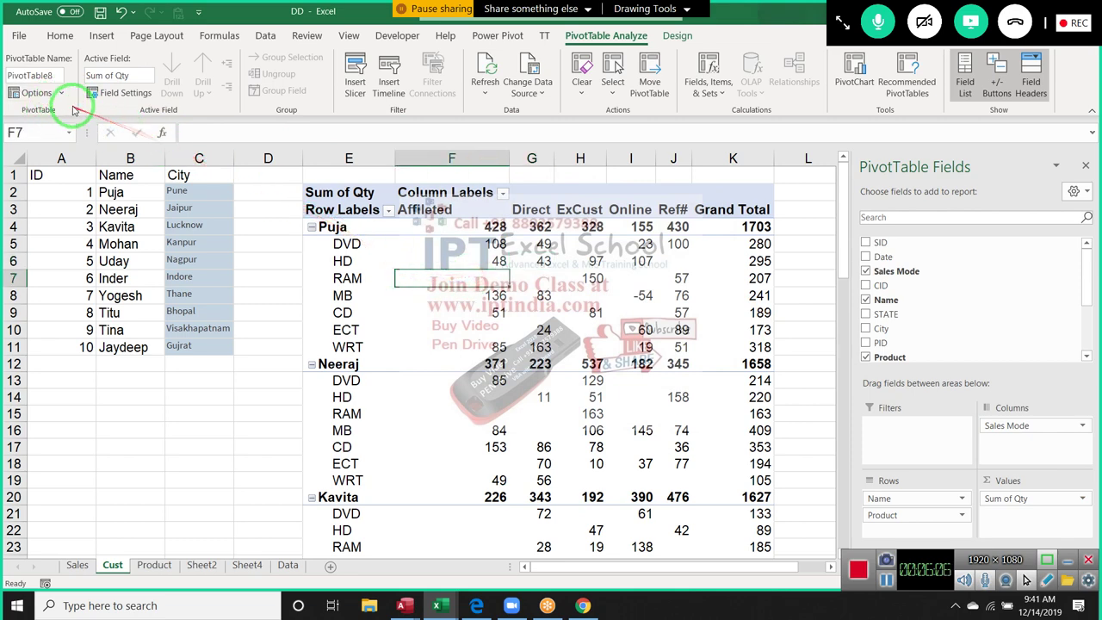
{"action": "left_click", "coordinate": [43, 75]}
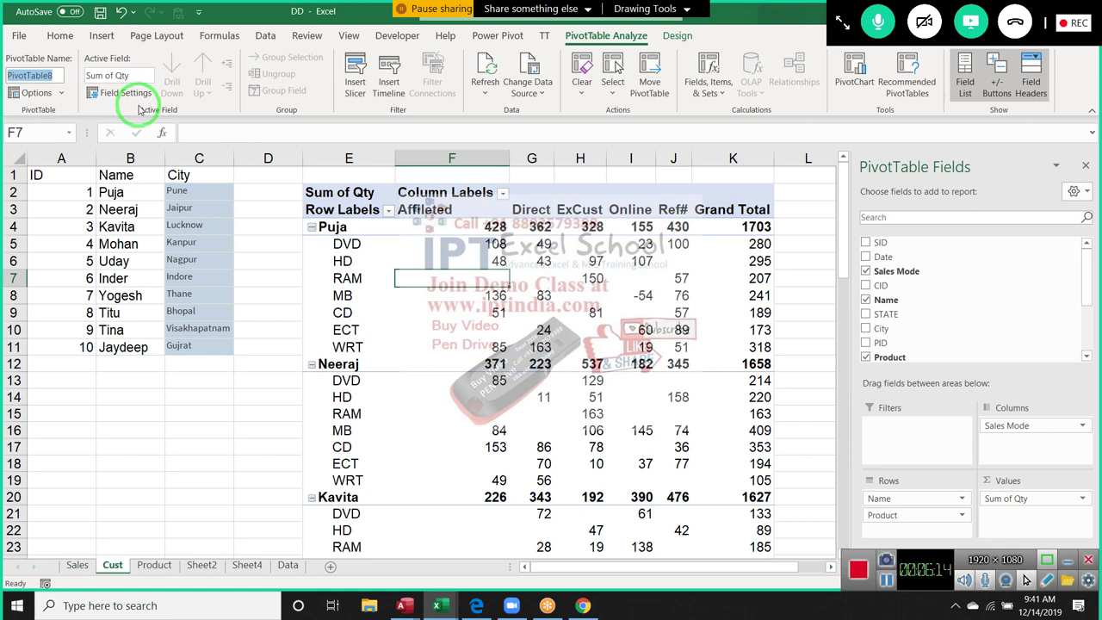
{"action": "left_click", "coordinate": [63, 93]}
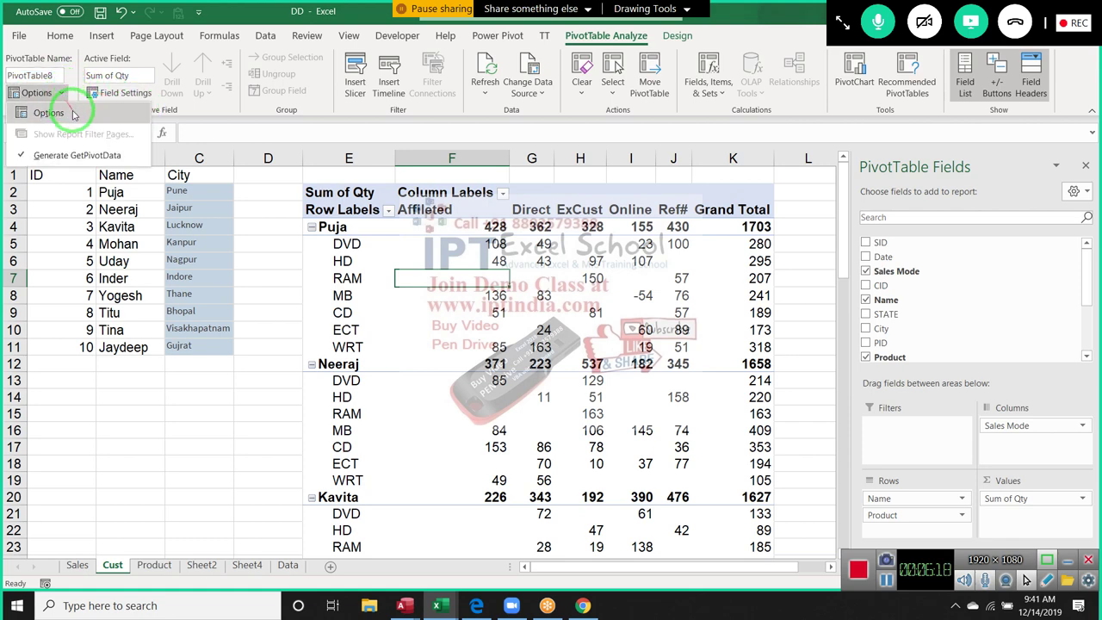
{"action": "left_click", "coordinate": [72, 115]}
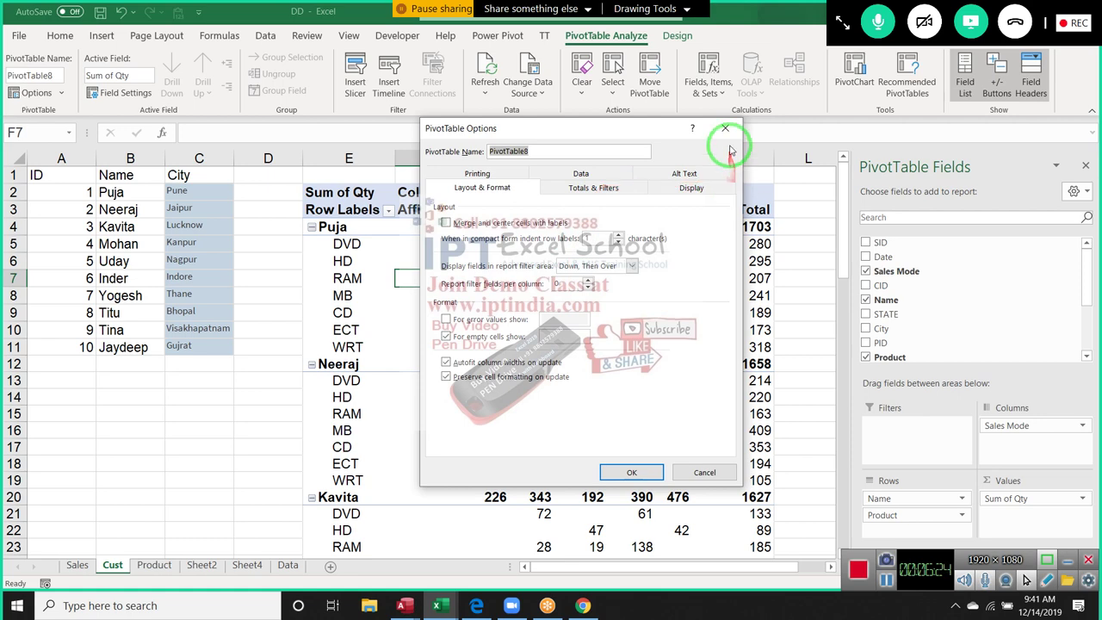
{"action": "left_click", "coordinate": [725, 129]}
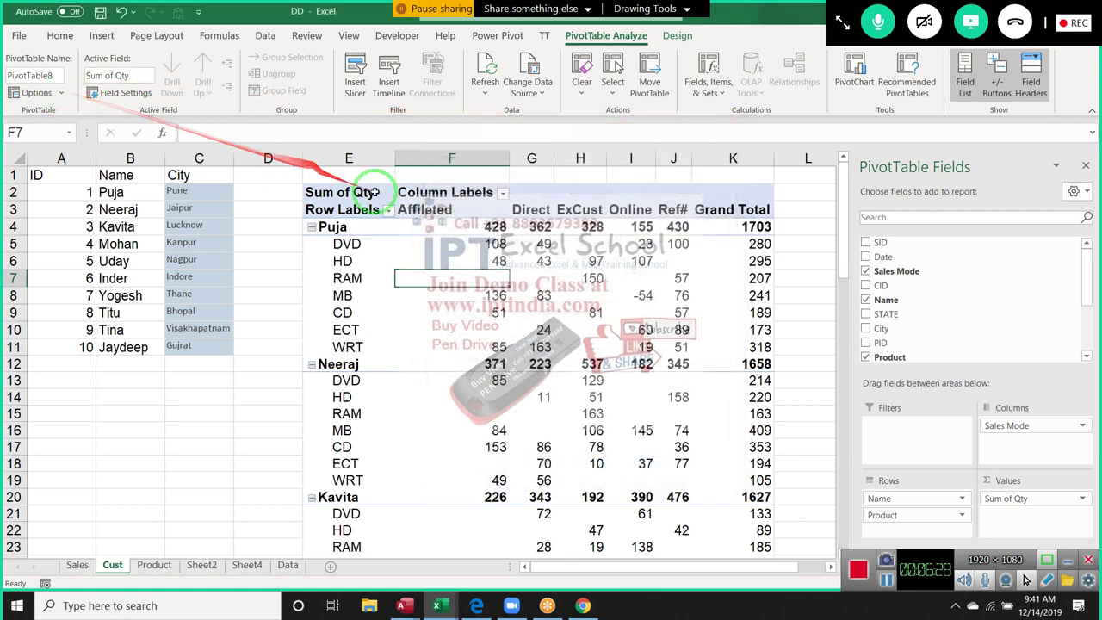
{"action": "left_click", "coordinate": [60, 92]}
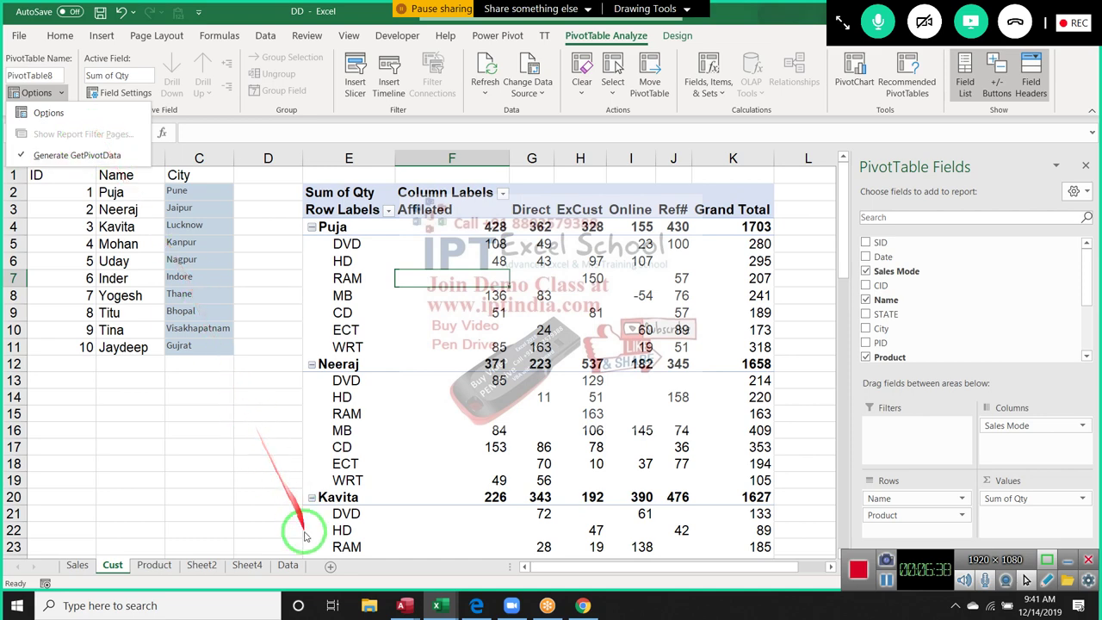
- Copy the Data sheet's sales table into new workbook Book6 and start a PivotTable from it
{"action": "left_click", "coordinate": [288, 565]}
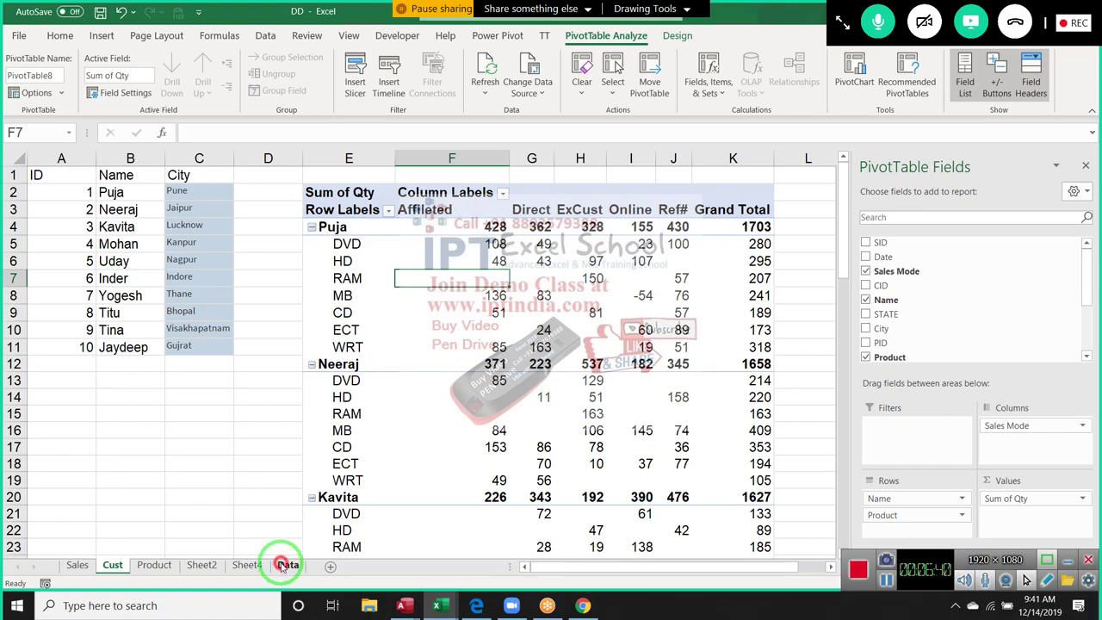
{"action": "scroll", "coordinate": [211, 497], "scroll_direction": "right", "scroll_amount": 2}
{"action": "key", "text": "ctrl+shift+Right"}
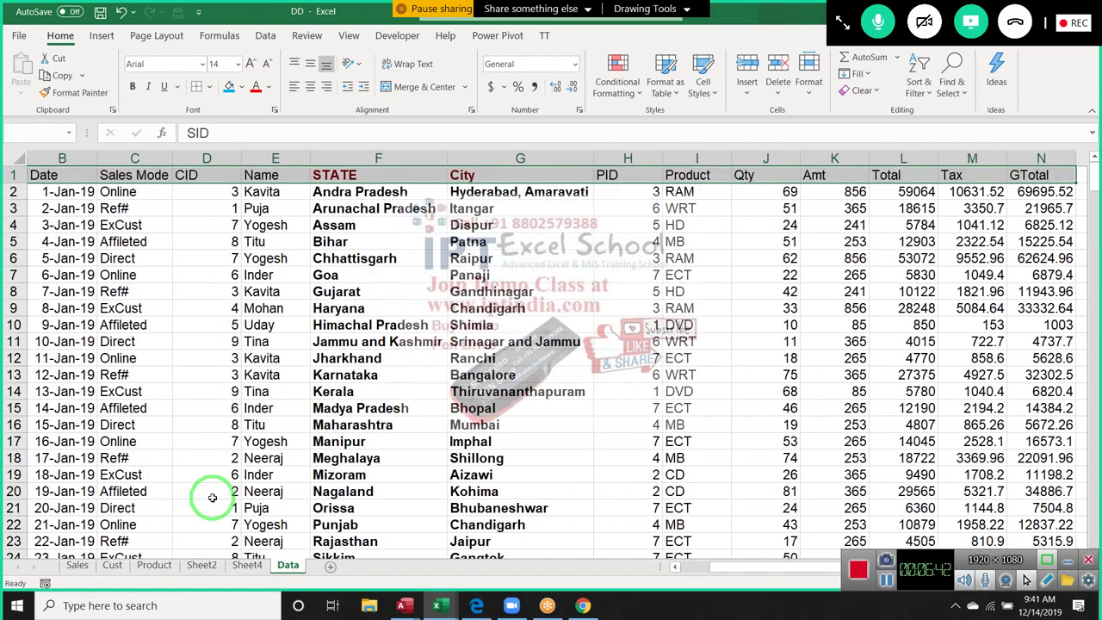
{"action": "key", "text": "ctrl+shift+Down"}
{"action": "key", "text": "ctrl+c"}
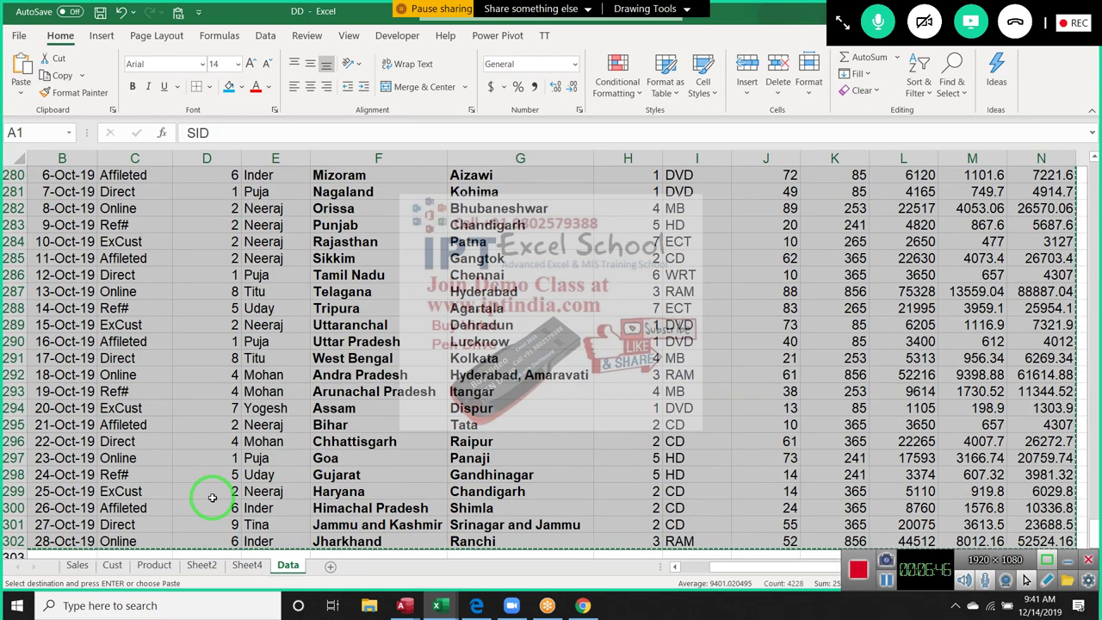
{"action": "key", "text": "ctrl+n"}
{"action": "key", "text": "ctrl+v"}
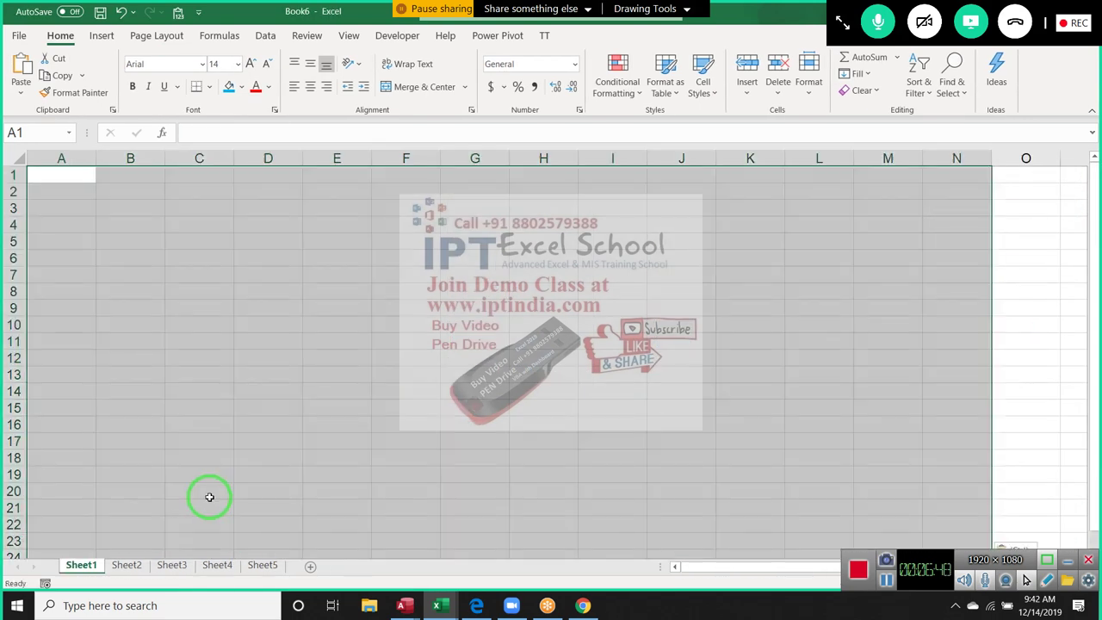
{"action": "left_click", "coordinate": [103, 38]}
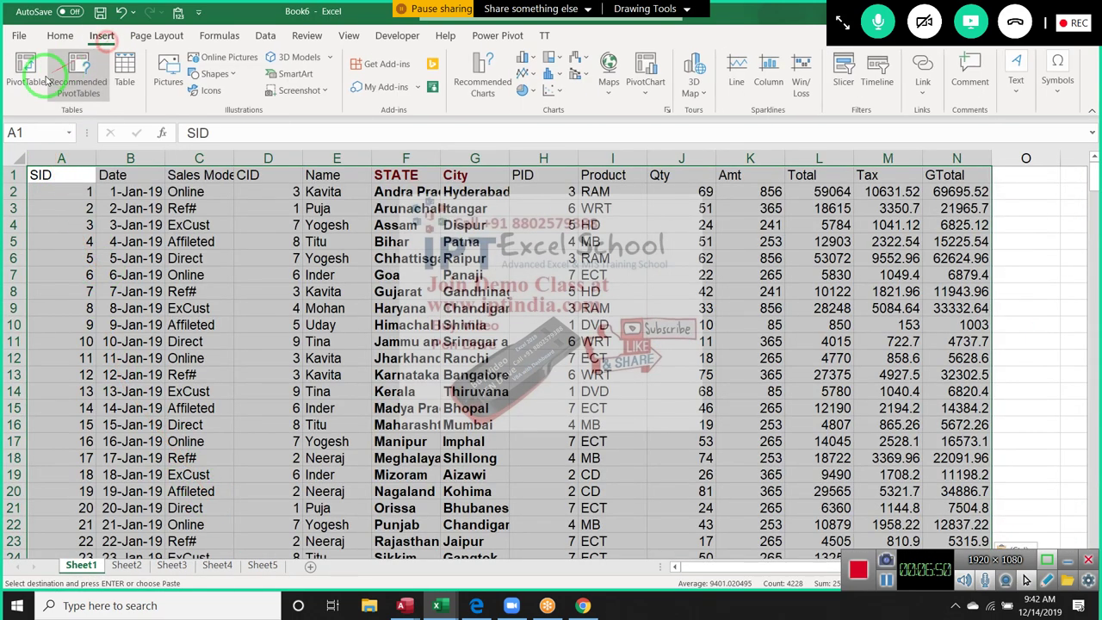
{"action": "left_click", "coordinate": [27, 71]}
- Create PivotTable9 with Product rows, Name columns, Sum of Qty values and a Sales Mode filter
{"action": "left_click", "coordinate": [623, 420]}
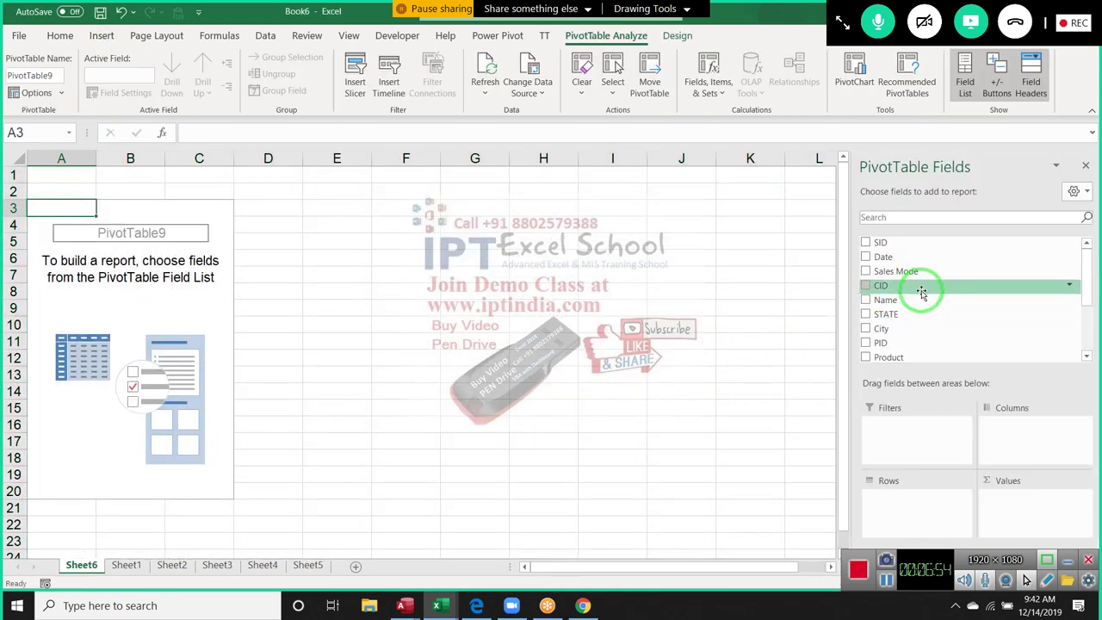
{"action": "left_click_drag", "start_coordinate": [895, 356], "coordinate": [928, 509]}
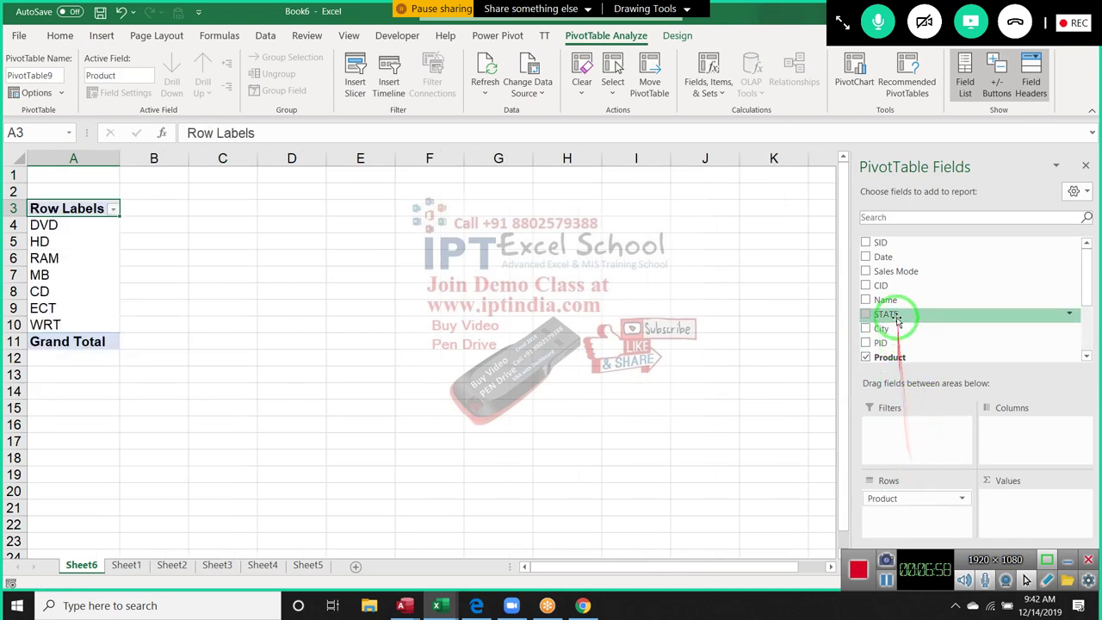
{"action": "left_click_drag", "start_coordinate": [887, 299], "coordinate": [1020, 448]}
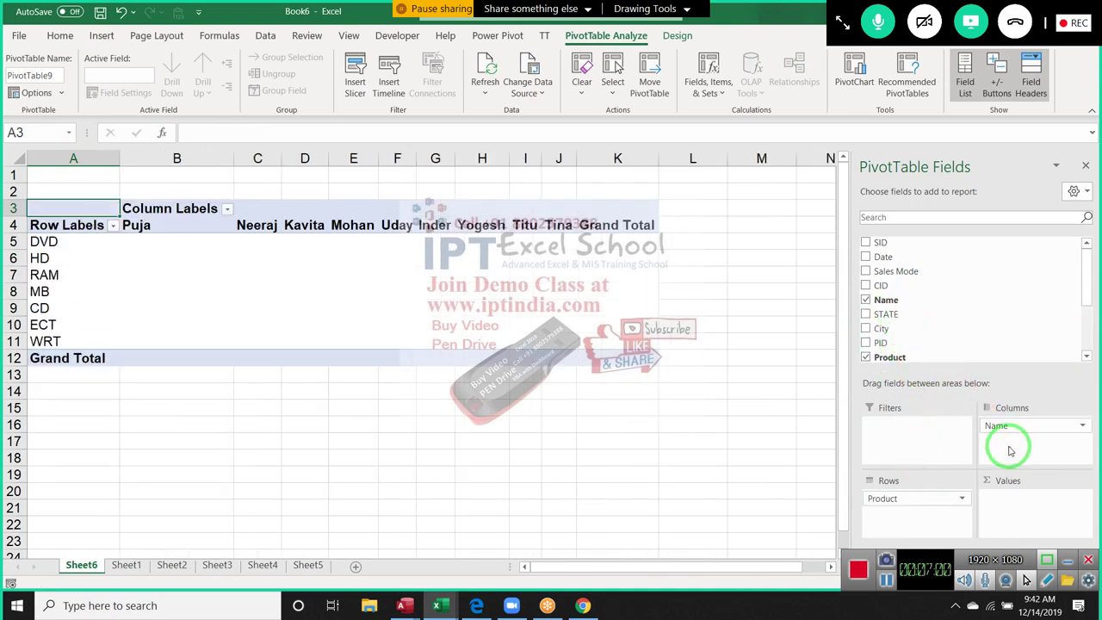
{"action": "left_click_drag", "start_coordinate": [1082, 301], "coordinate": [1086, 344]}
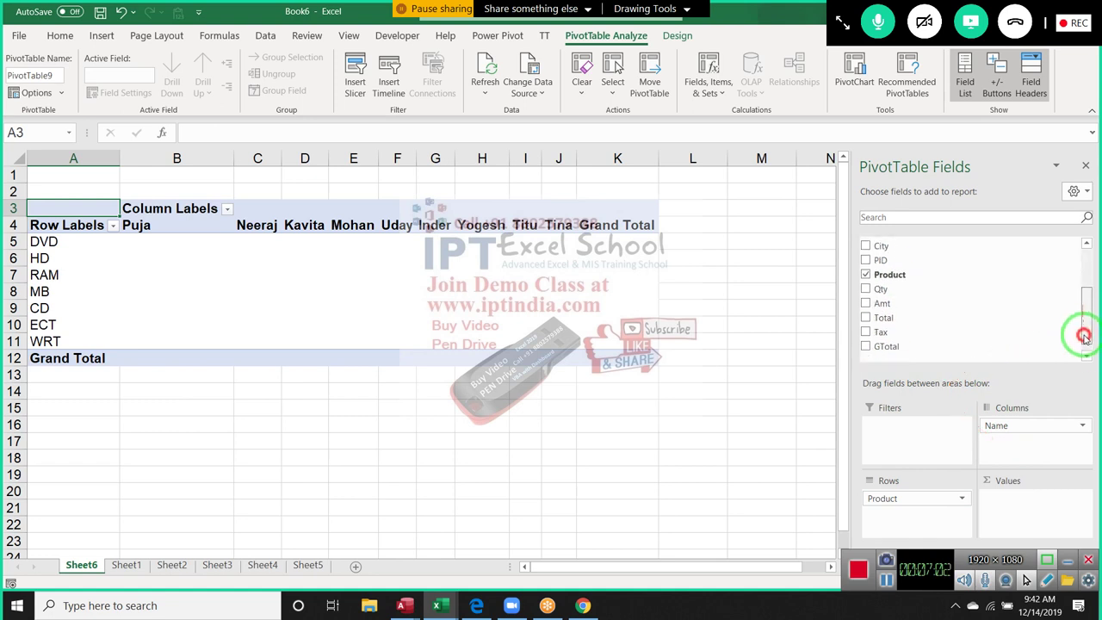
{"action": "left_click_drag", "start_coordinate": [891, 284], "coordinate": [1007, 504]}
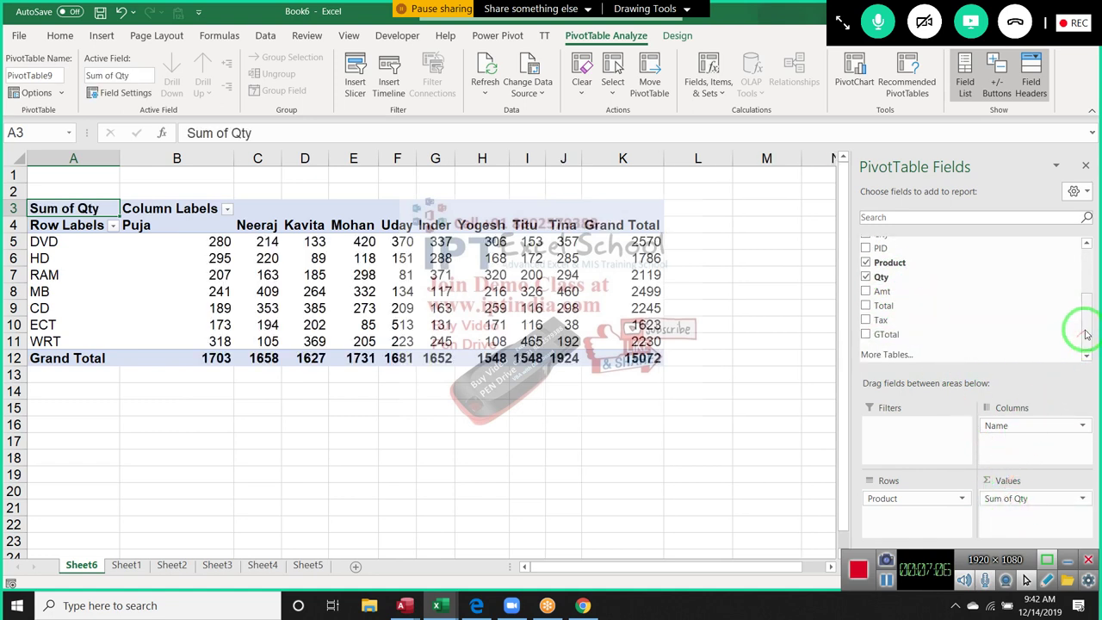
{"action": "left_click_drag", "start_coordinate": [1082, 323], "coordinate": [1081, 263]}
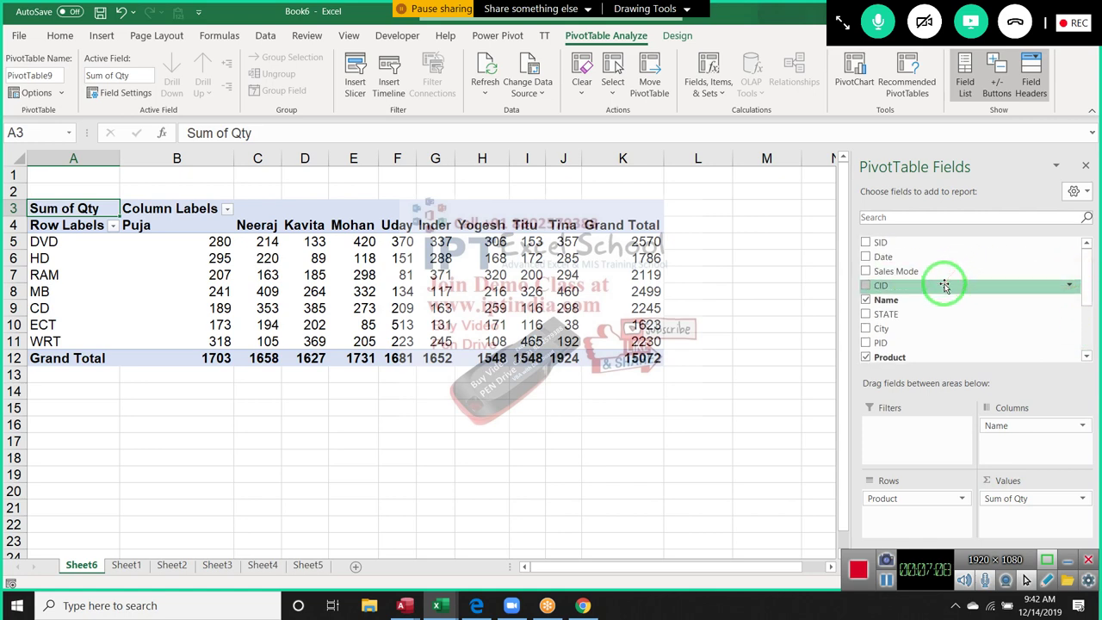
{"action": "left_click_drag", "start_coordinate": [941, 270], "coordinate": [918, 425]}
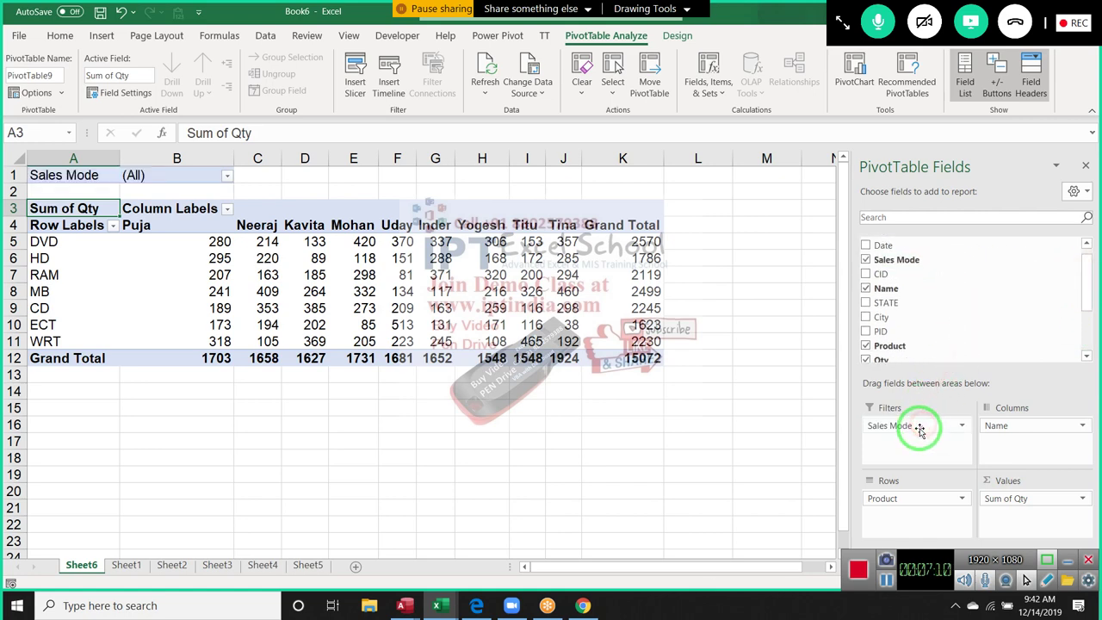
{"action": "left_click", "coordinate": [227, 175]}
{"action": "left_click", "coordinate": [92, 221]}
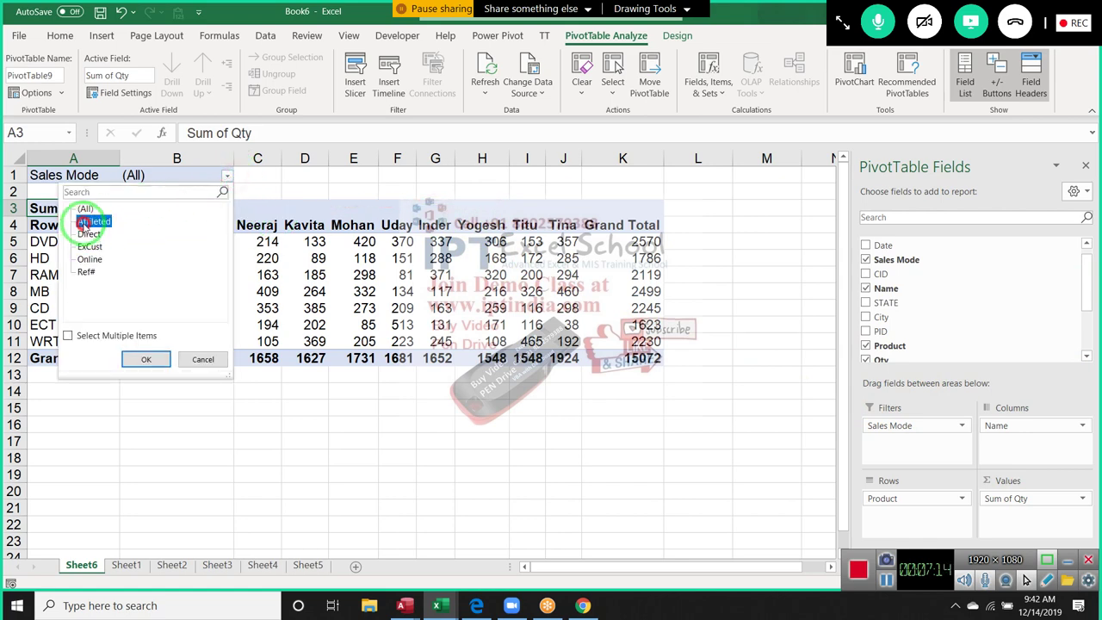
{"action": "left_click", "coordinate": [146, 359]}
{"action": "left_click", "coordinate": [227, 176]}
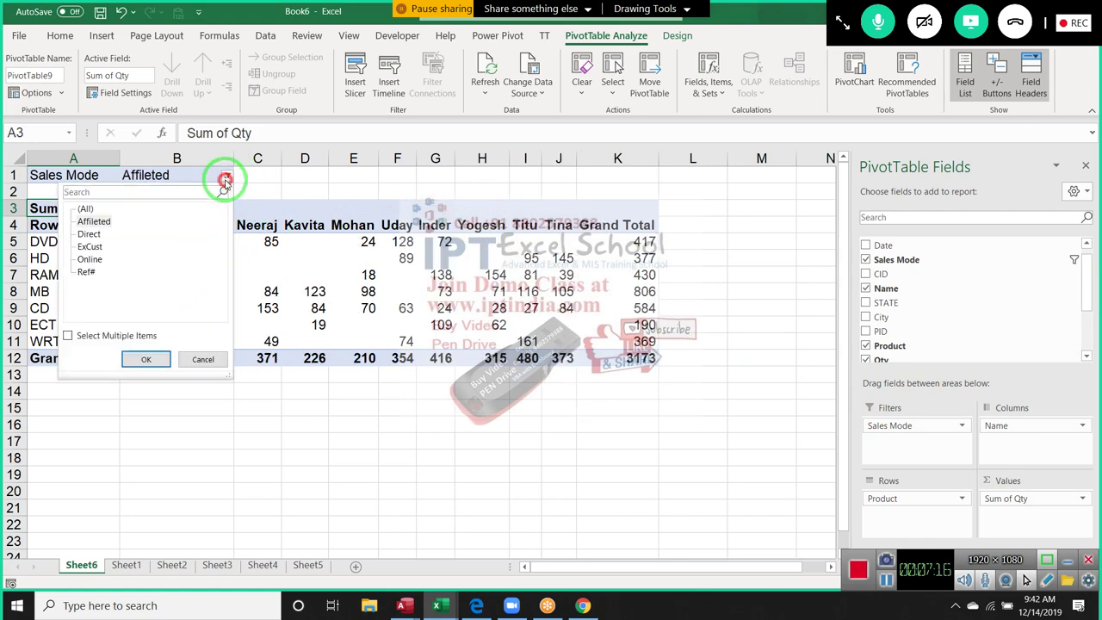
{"action": "left_click", "coordinate": [89, 234]}
{"action": "left_click", "coordinate": [148, 359]}
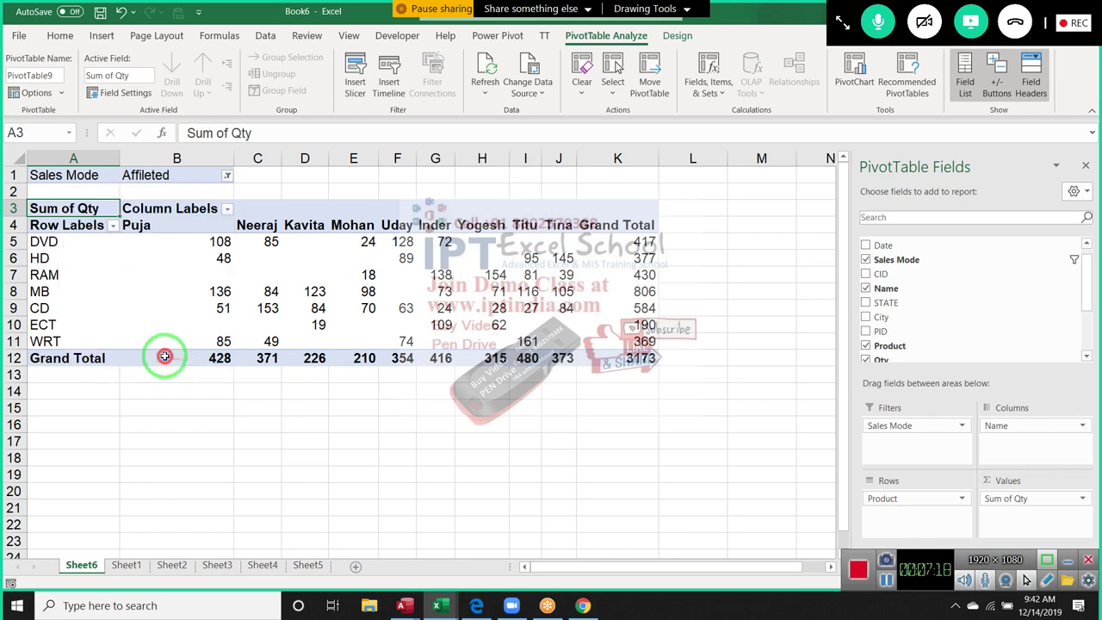
{"action": "left_click", "coordinate": [228, 176]}
{"action": "left_click", "coordinate": [90, 246]}
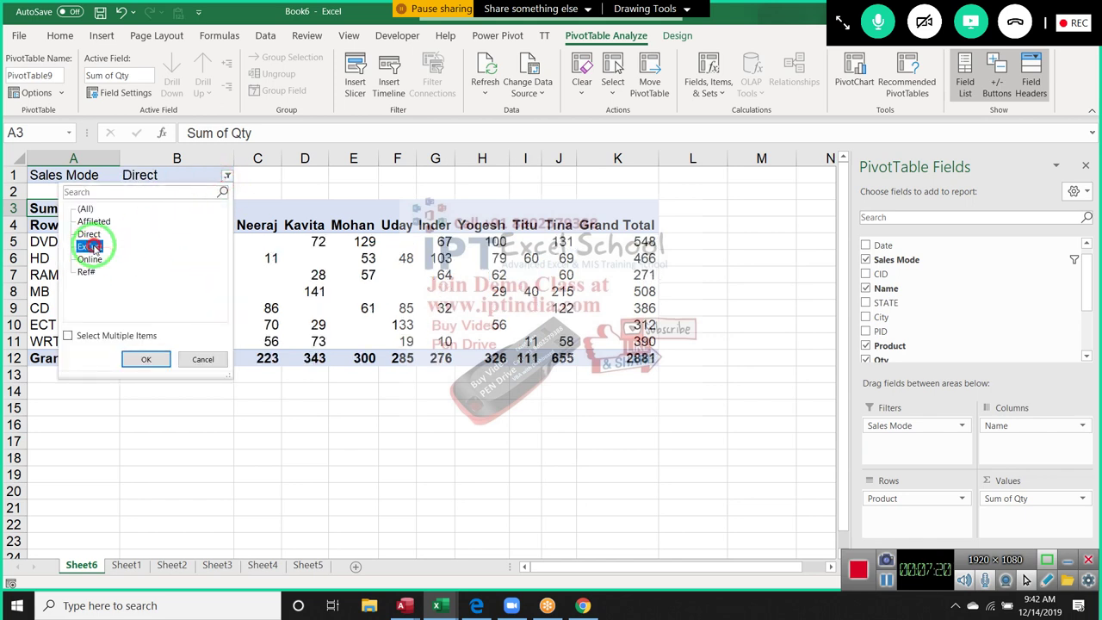
{"action": "left_click", "coordinate": [146, 359]}
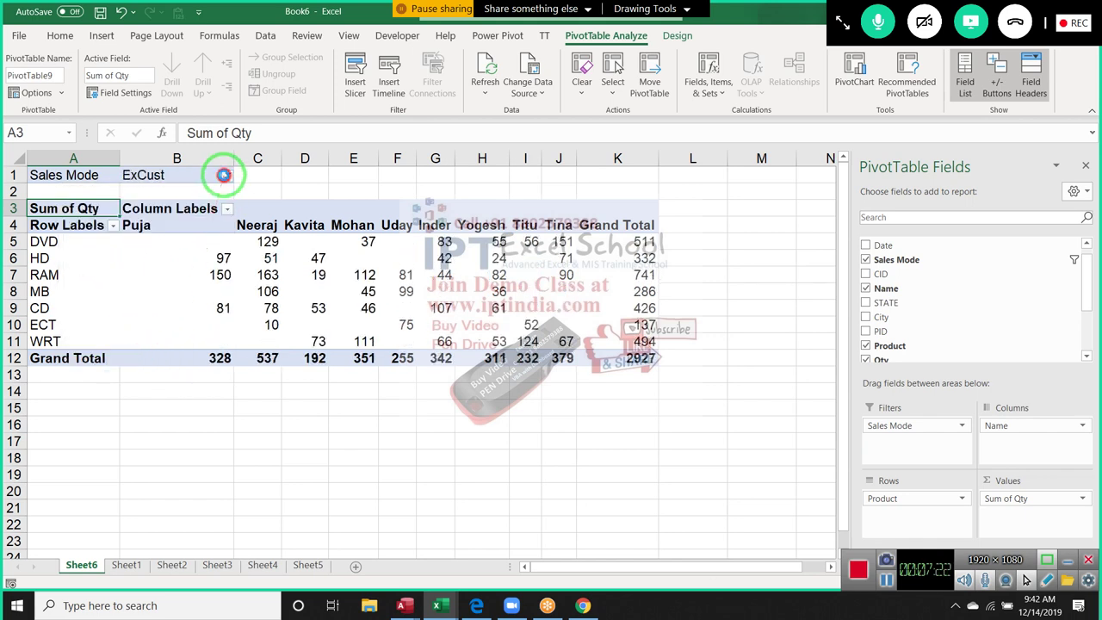
{"action": "left_click", "coordinate": [227, 176]}
{"action": "left_click", "coordinate": [89, 259]}
{"action": "left_click", "coordinate": [146, 358]}
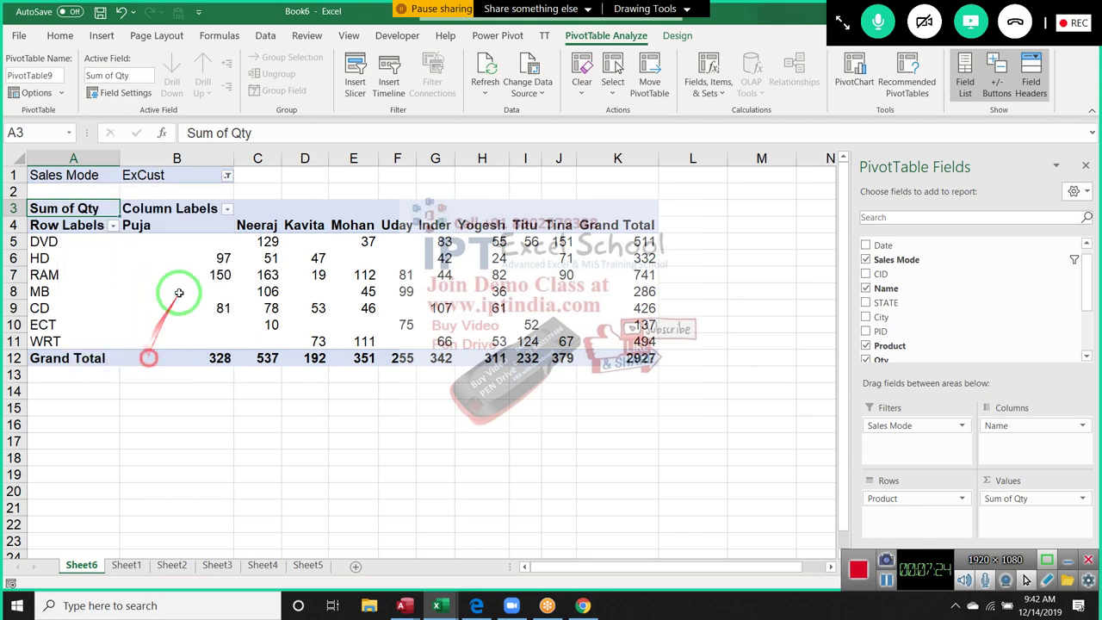
{"action": "left_click", "coordinate": [227, 175]}
{"action": "left_click", "coordinate": [86, 272]}
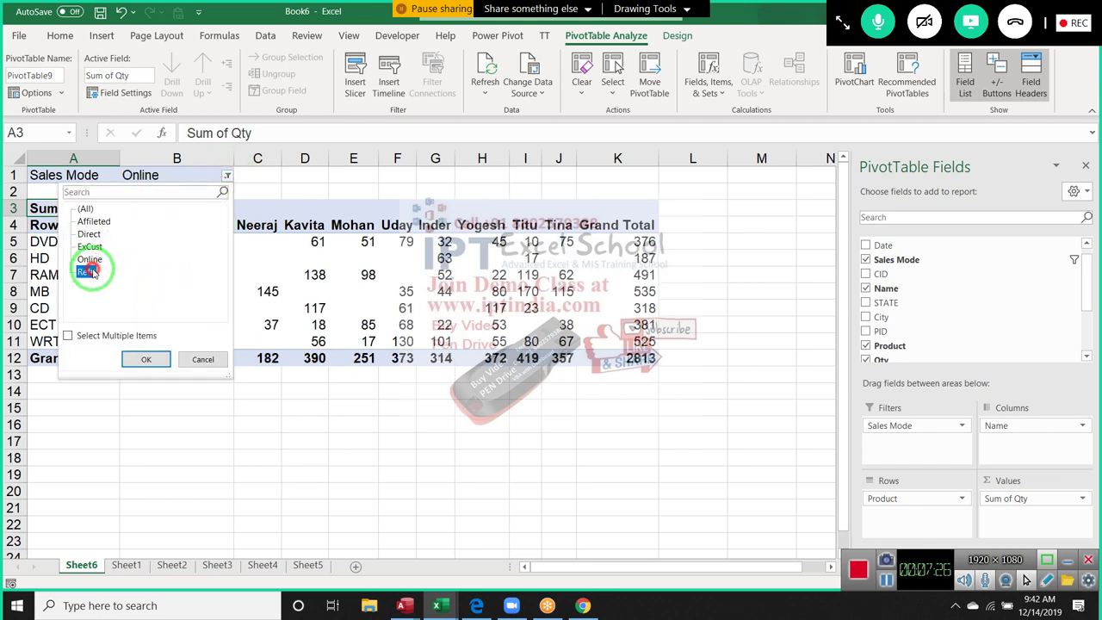
{"action": "left_click", "coordinate": [146, 358]}
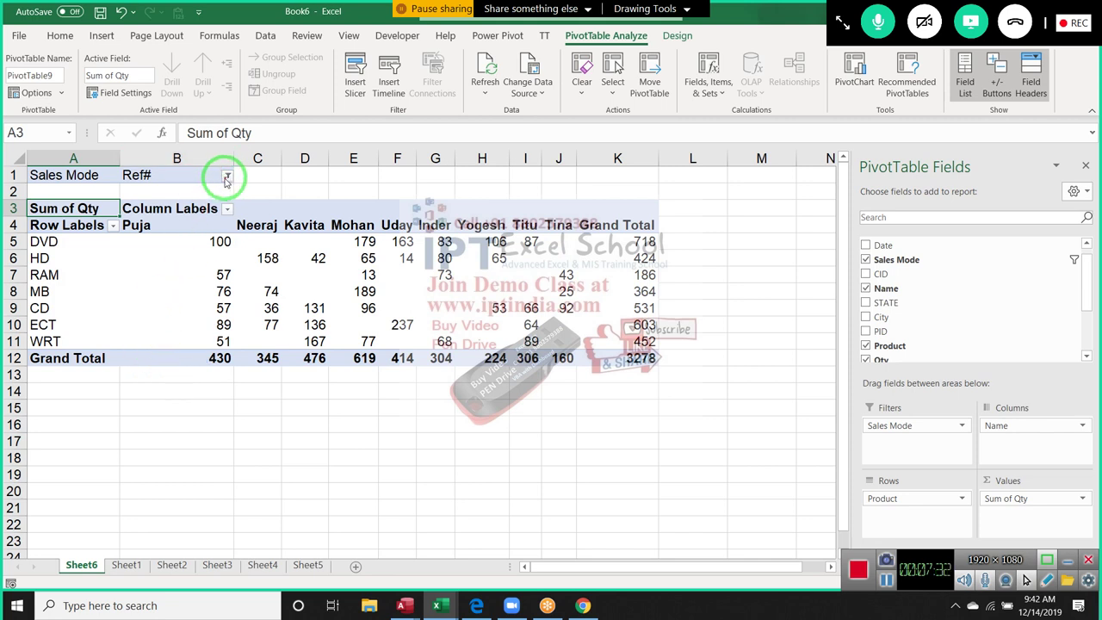
{"action": "left_click", "coordinate": [226, 178]}
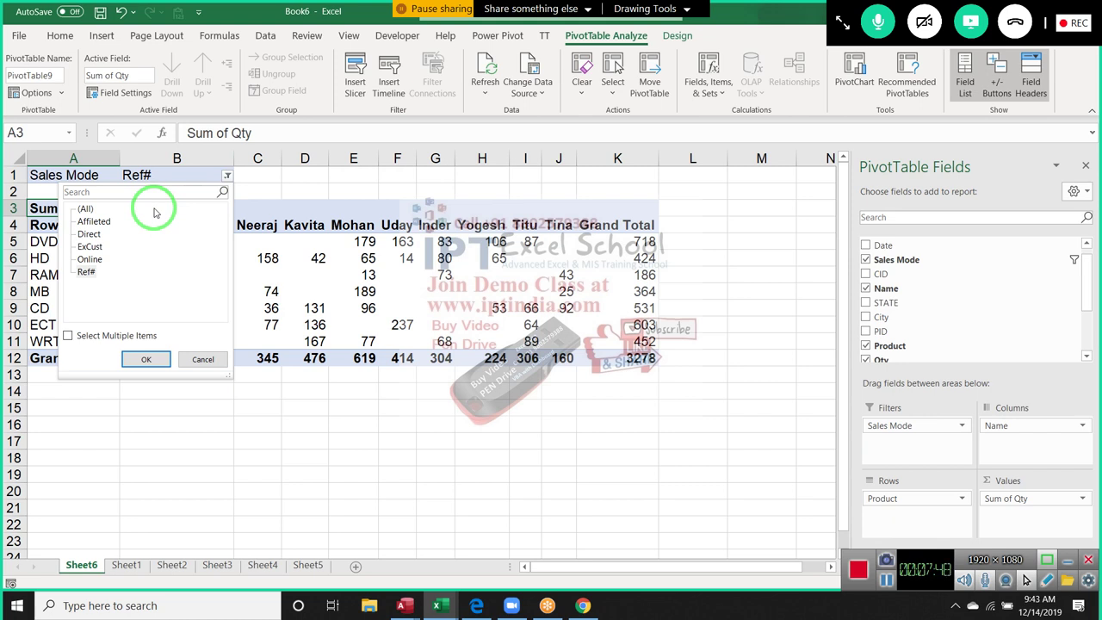
- Dismiss the filter list and bring up the PivotTable Options menu to Show Report Filter Pages
{"action": "left_click", "coordinate": [345, 236]}
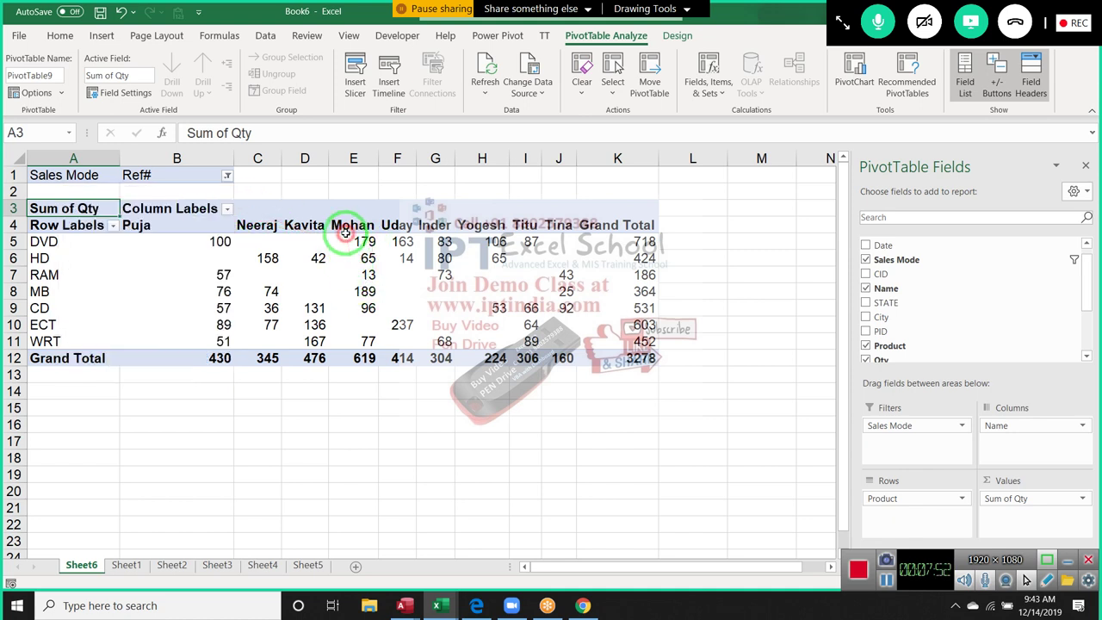
{"action": "left_click_drag", "start_coordinate": [345, 236], "coordinate": [869, 480]}
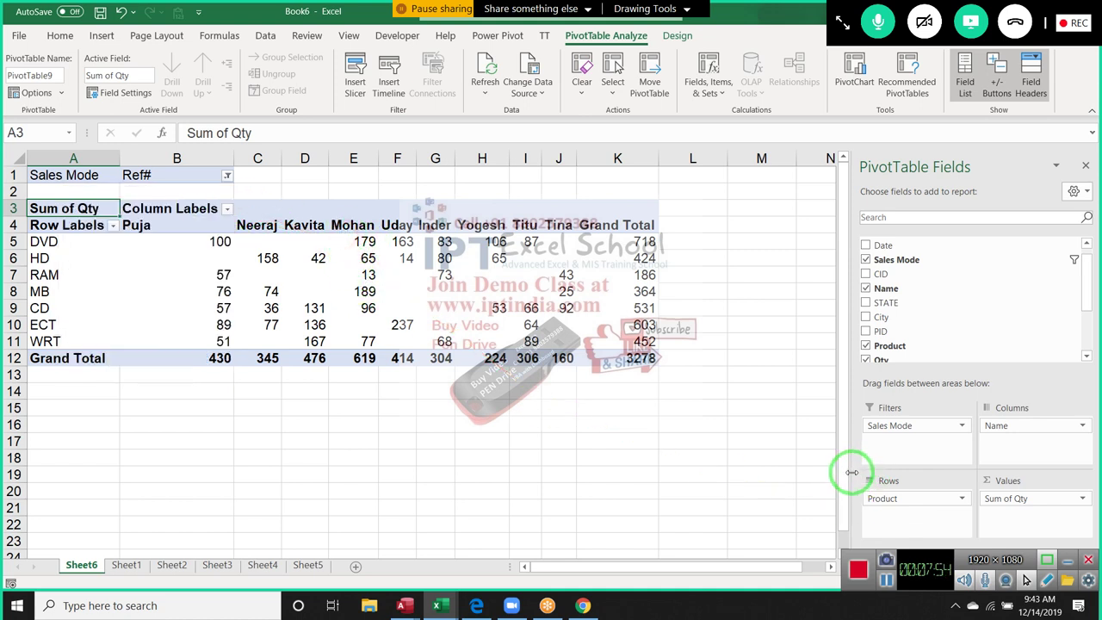
{"action": "left_click_drag", "start_coordinate": [804, 442], "coordinate": [738, 366]}
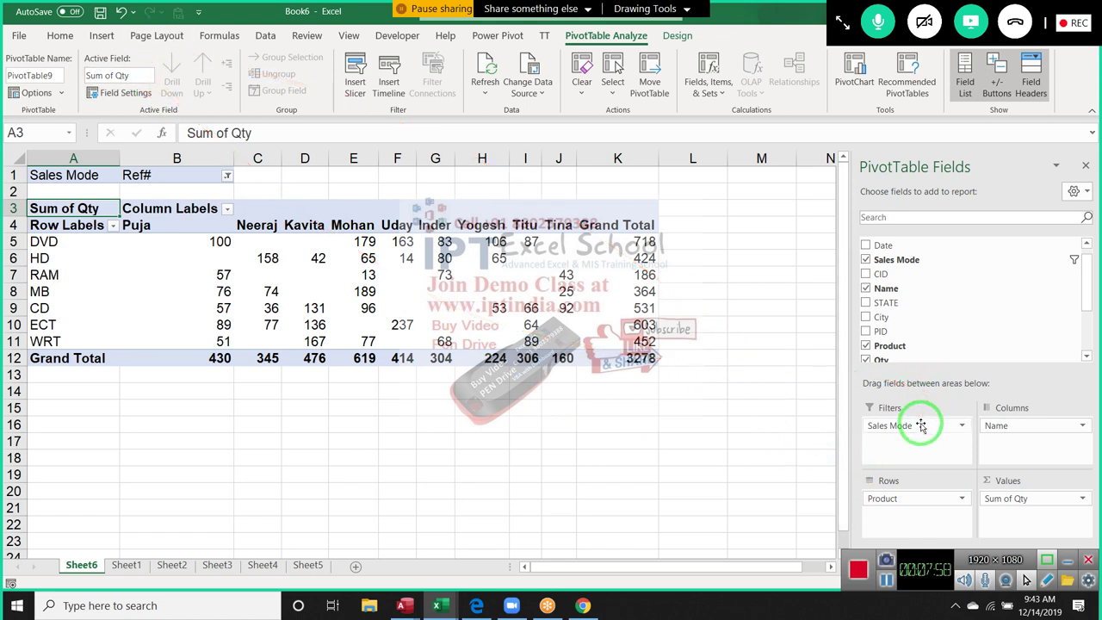
{"action": "left_click_drag", "start_coordinate": [918, 422], "coordinate": [209, 148]}
{"action": "left_click", "coordinate": [63, 93]}
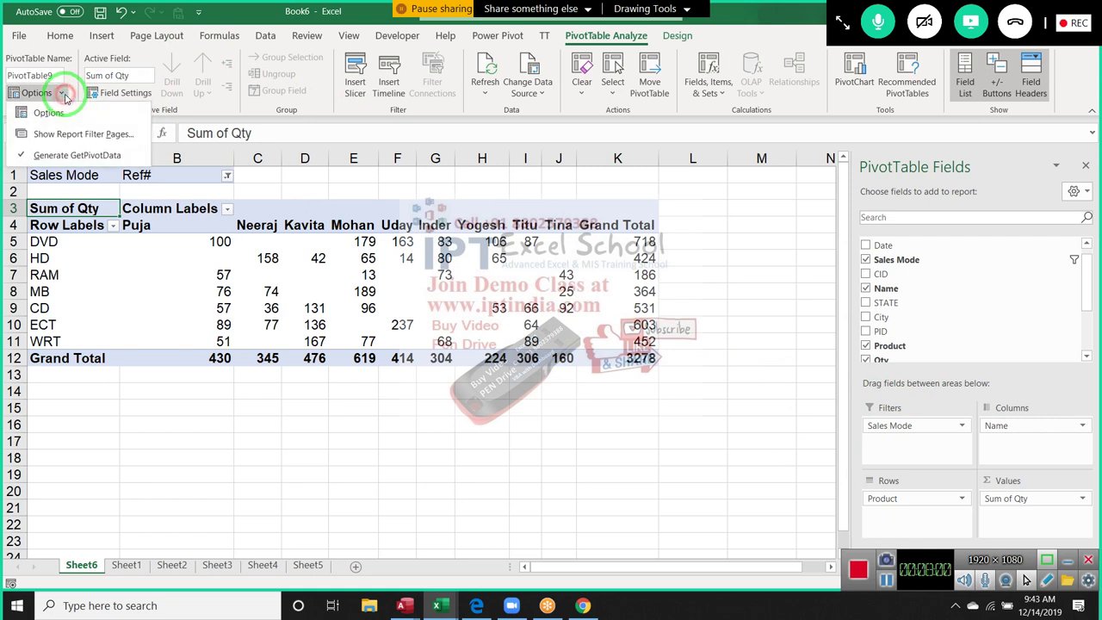
{"action": "left_click", "coordinate": [77, 135]}
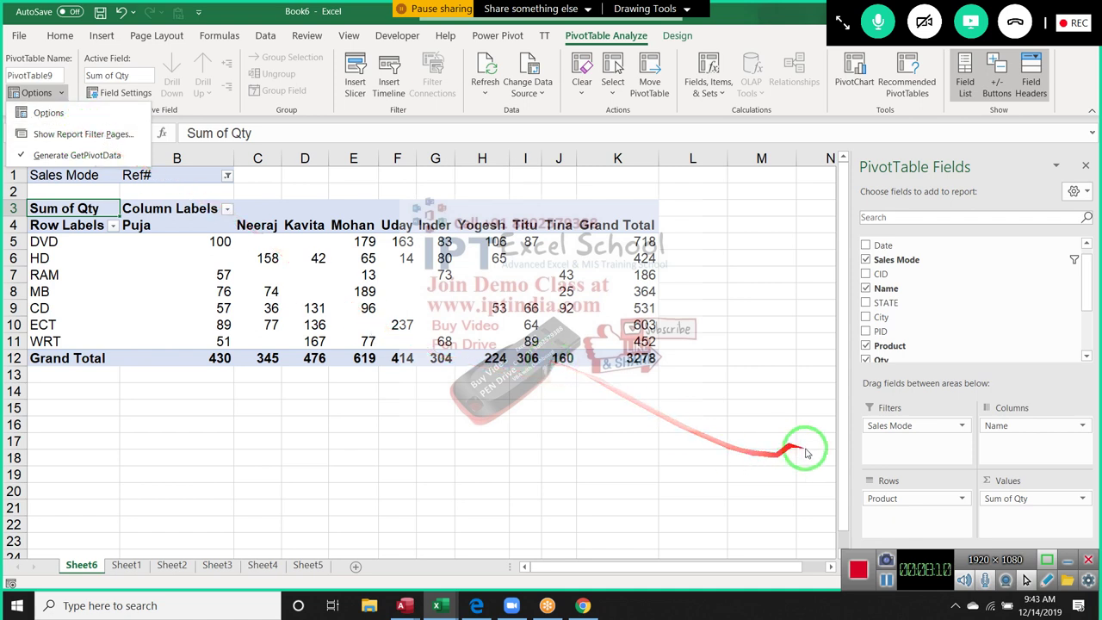
- Remove Sales Mode from Filters and re-add it so it shows (All), total 15072
{"action": "left_click_drag", "start_coordinate": [890, 425], "coordinate": [1022, 341]}
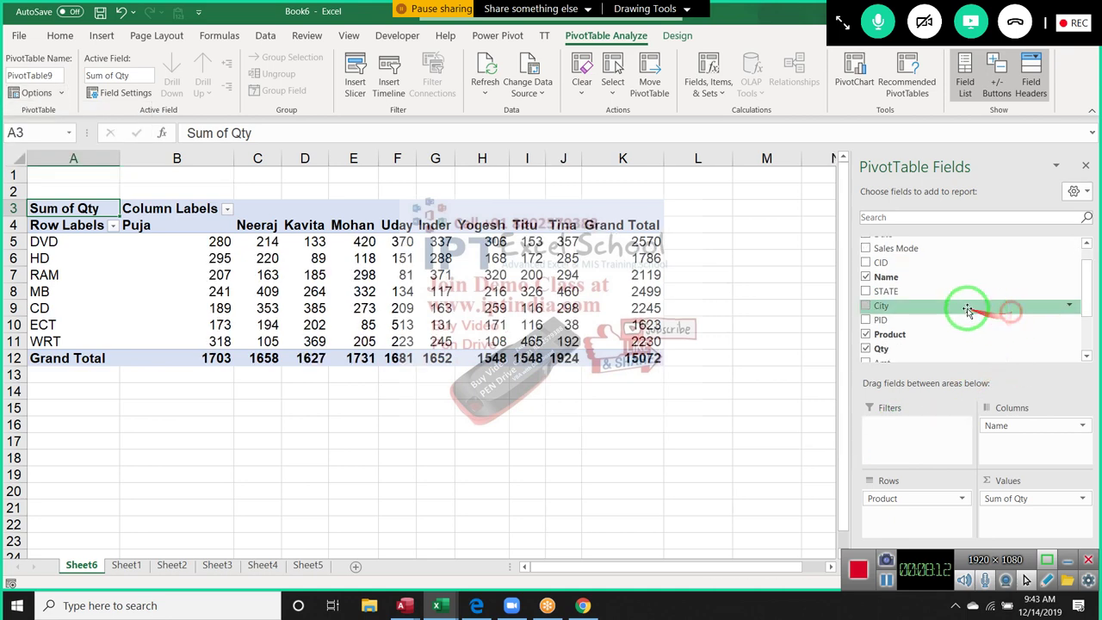
{"action": "left_click", "coordinate": [36, 92]}
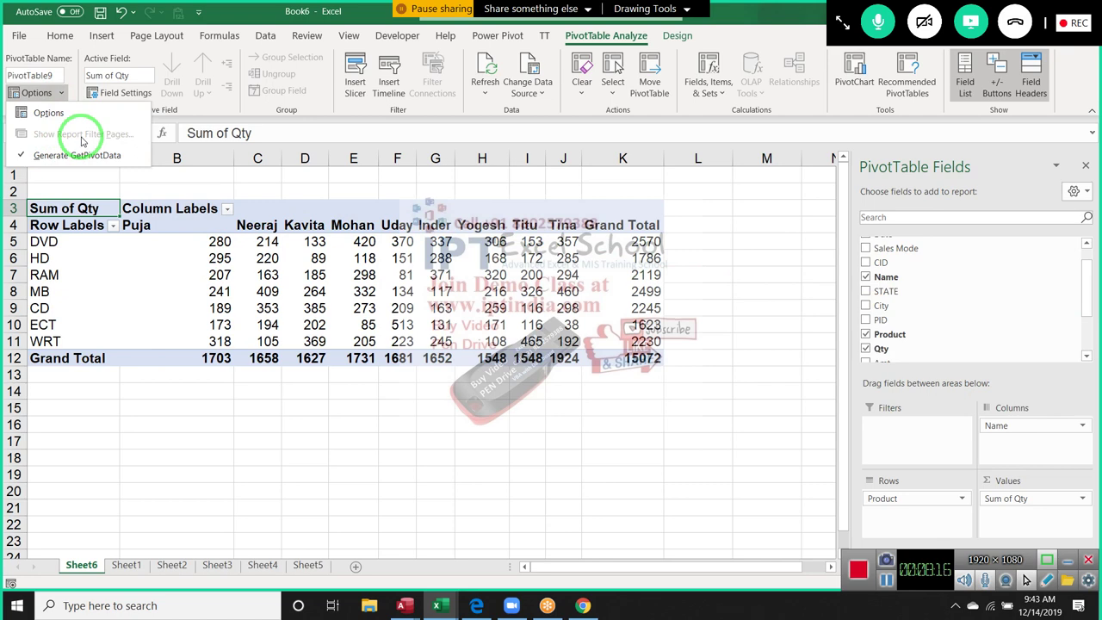
{"action": "left_click", "coordinate": [908, 250]}
{"action": "left_click_drag", "start_coordinate": [908, 250], "coordinate": [910, 425]}
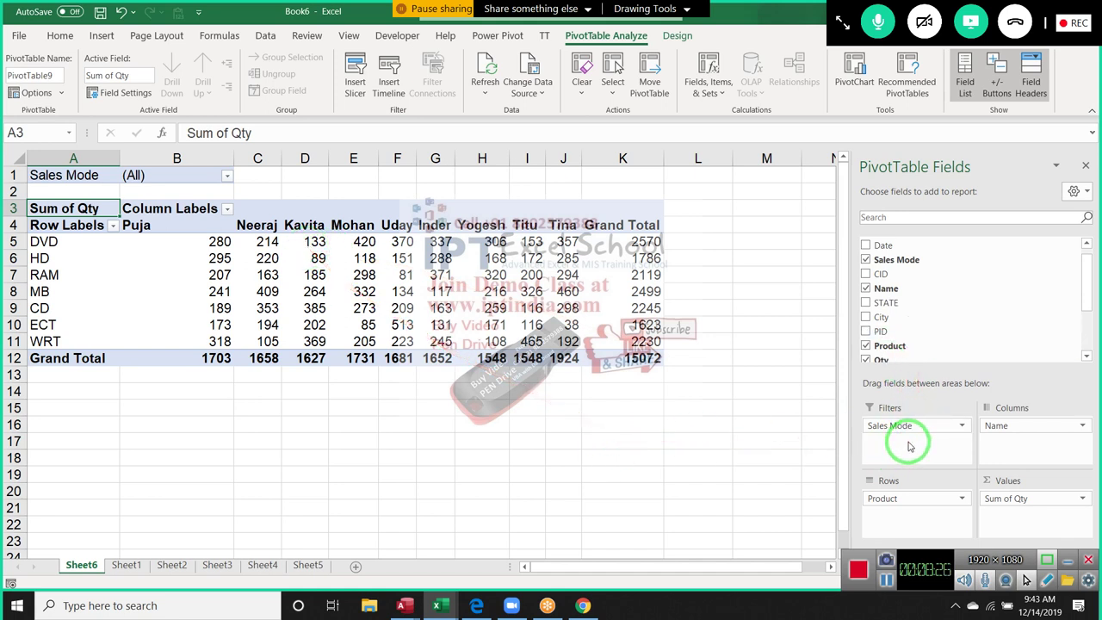
{"action": "left_click", "coordinate": [60, 95]}
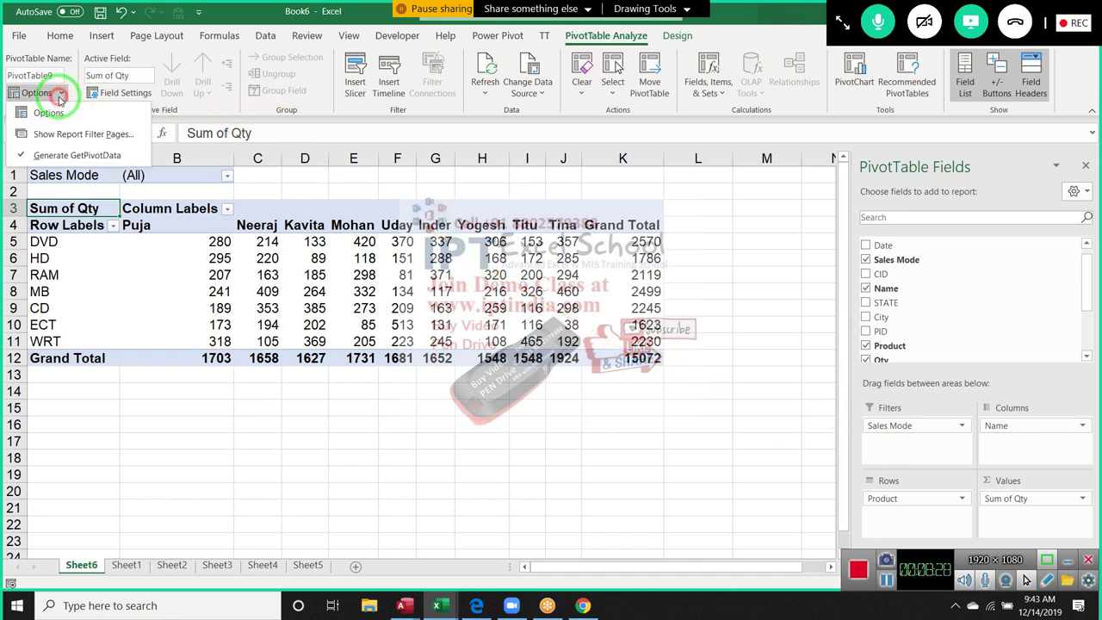
- Create one pivot sheet per Sales Mode with Show Report Filter Pages and browse the new sheets
{"action": "left_click", "coordinate": [71, 137]}
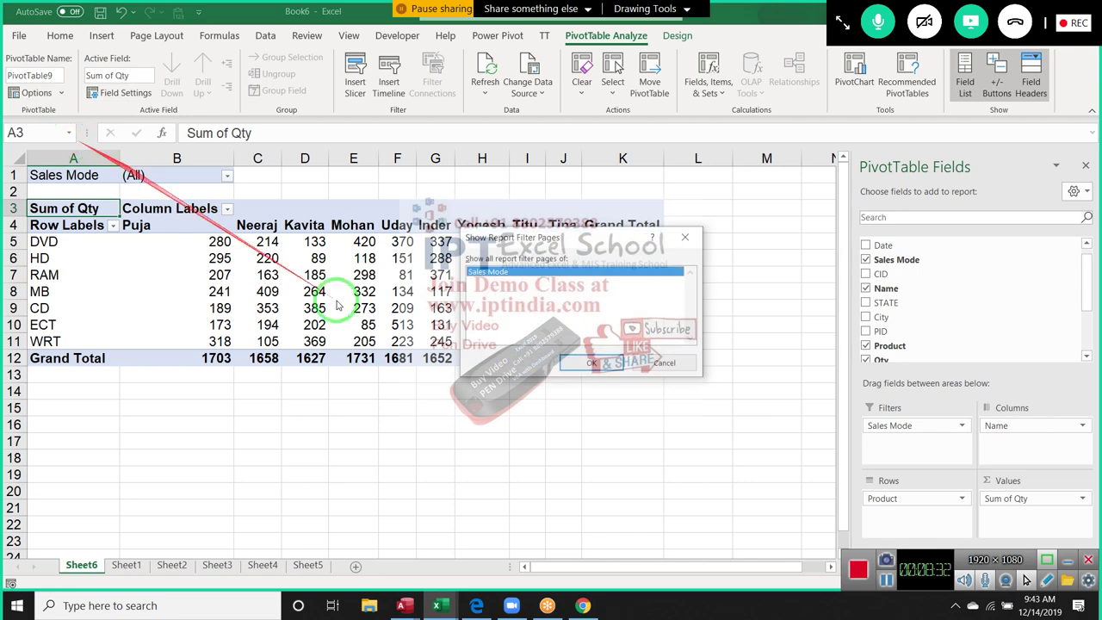
{"action": "left_click", "coordinate": [592, 365]}
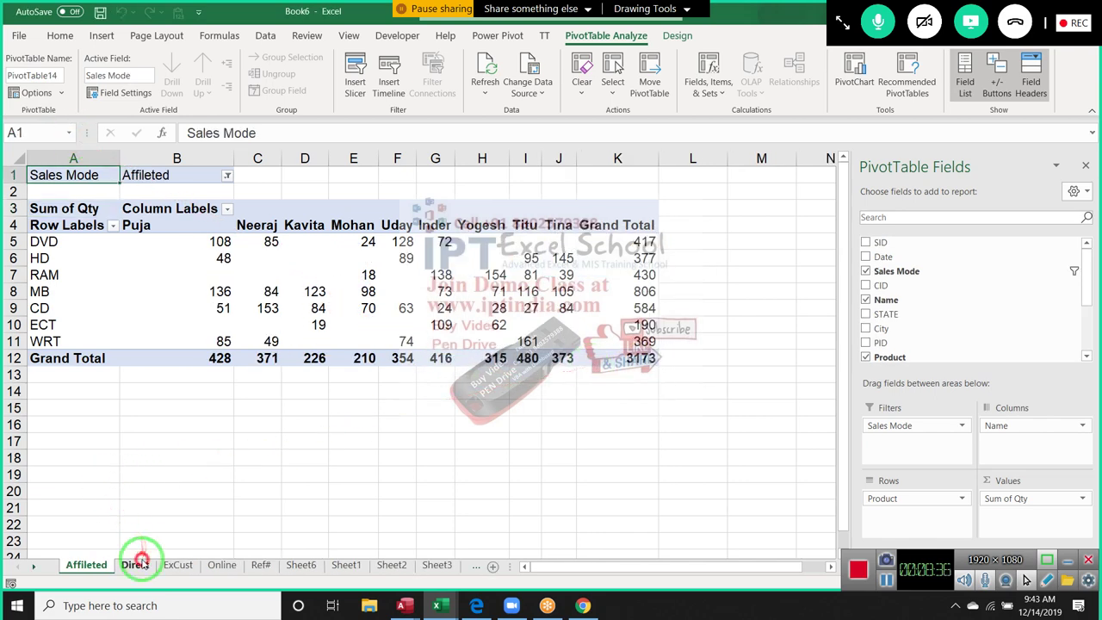
{"action": "left_click", "coordinate": [136, 565]}
{"action": "left_click", "coordinate": [178, 565]}
{"action": "left_click", "coordinate": [221, 565]}
{"action": "left_click", "coordinate": [261, 565]}
{"action": "left_click", "coordinate": [300, 565]}
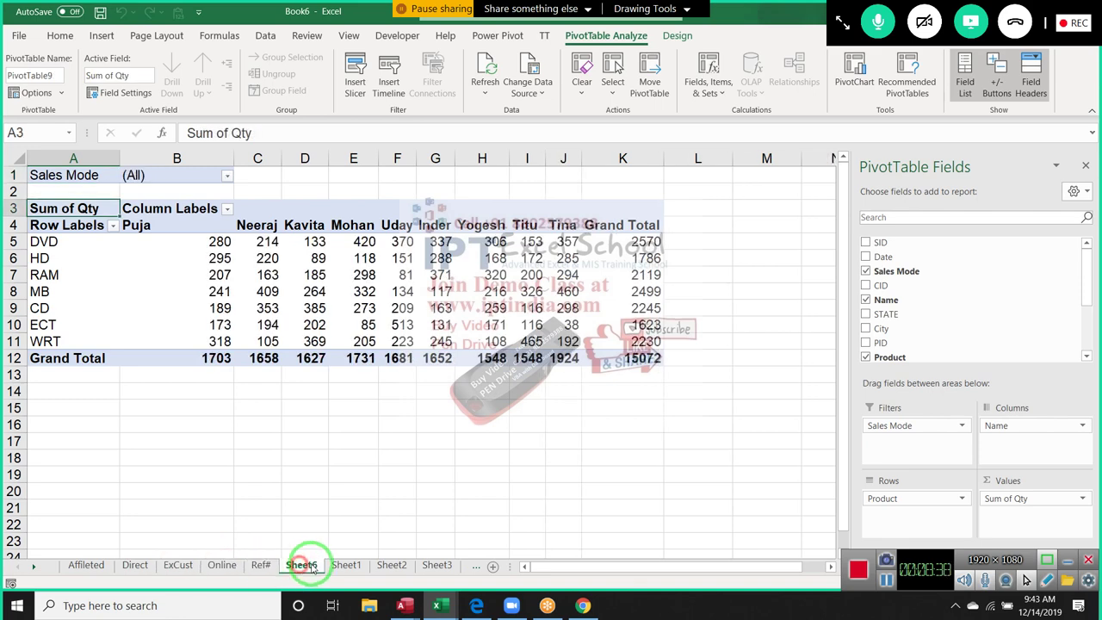
{"action": "left_click", "coordinate": [353, 541]}
- On the ExCust pivot sheet, add STATE as a second report filter
{"action": "left_click", "coordinate": [261, 565]}
{"action": "left_click", "coordinate": [221, 565]}
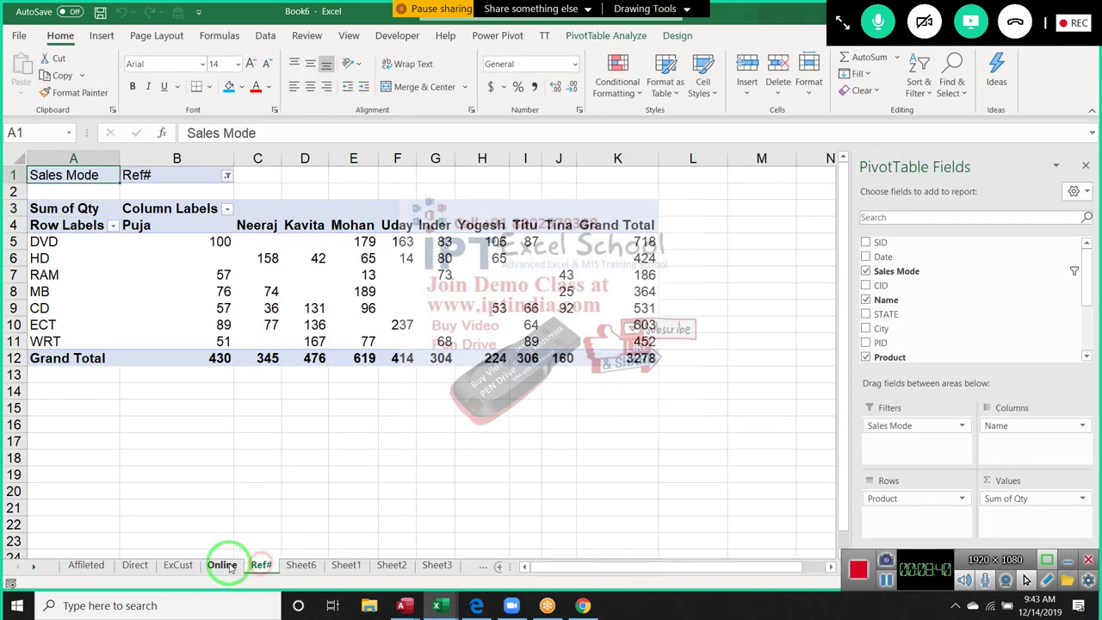
{"action": "left_click", "coordinate": [175, 564]}
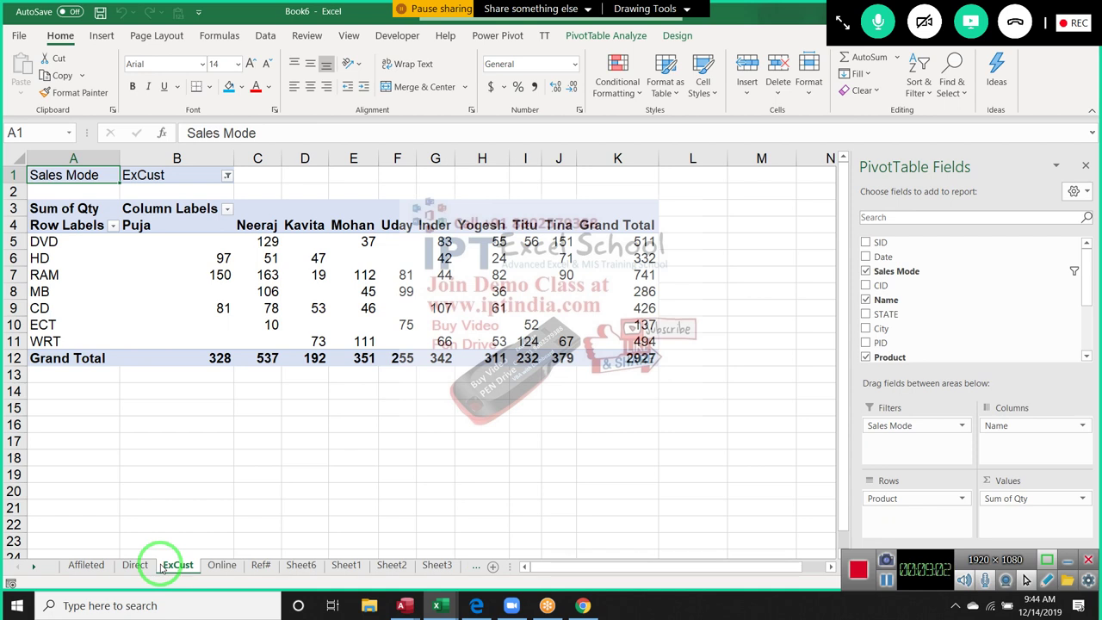
{"action": "left_click_drag", "start_coordinate": [216, 491], "coordinate": [813, 330]}
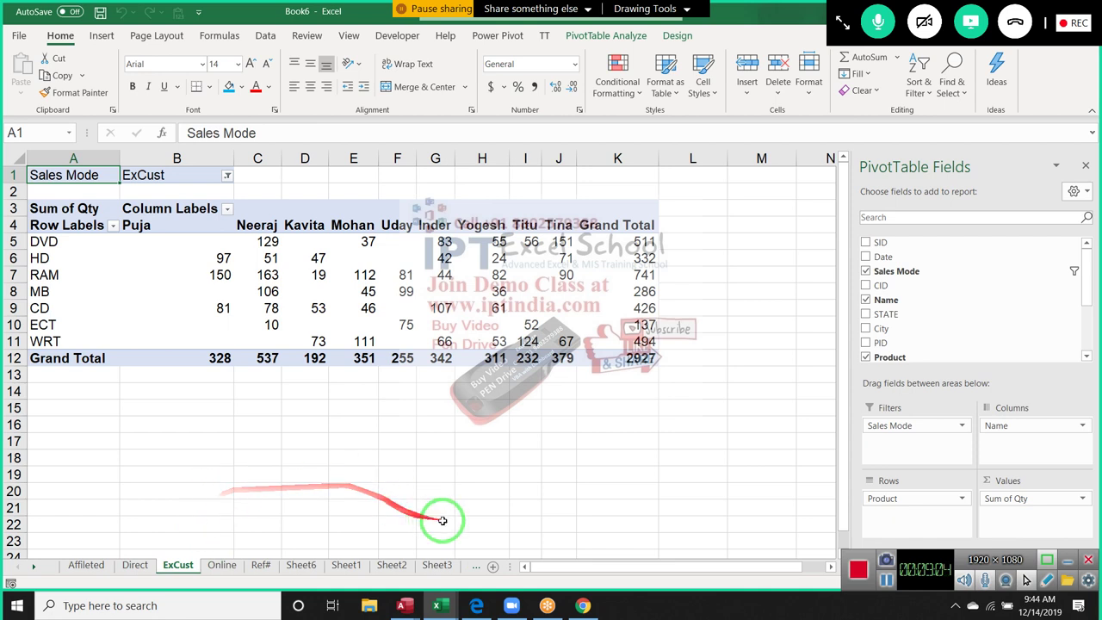
{"action": "left_click_drag", "start_coordinate": [886, 313], "coordinate": [875, 448]}
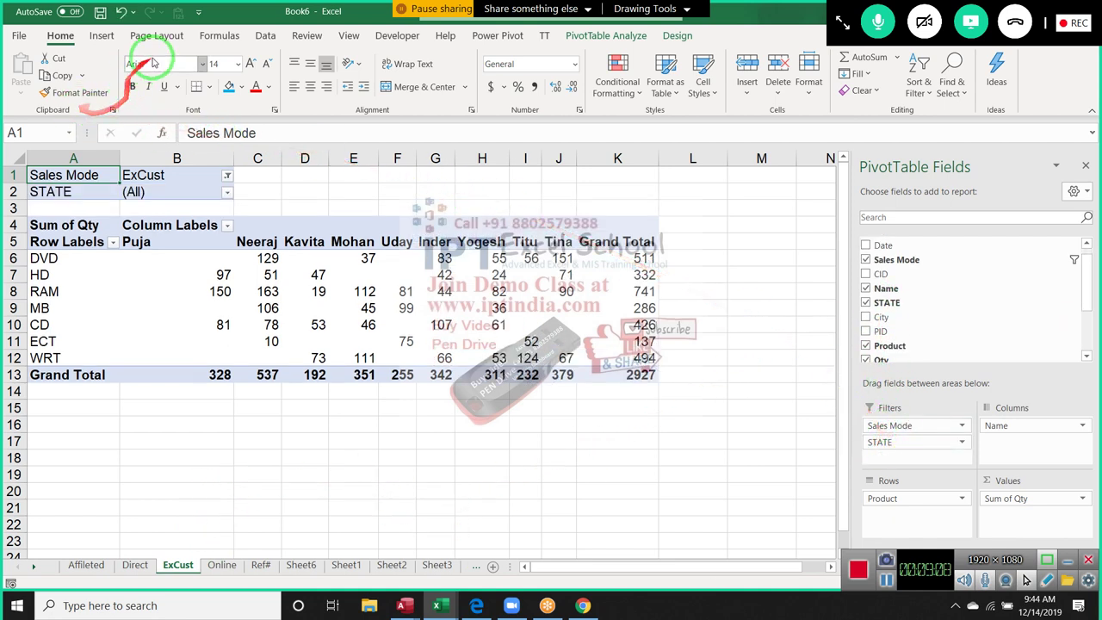
{"action": "left_click", "coordinate": [622, 36]}
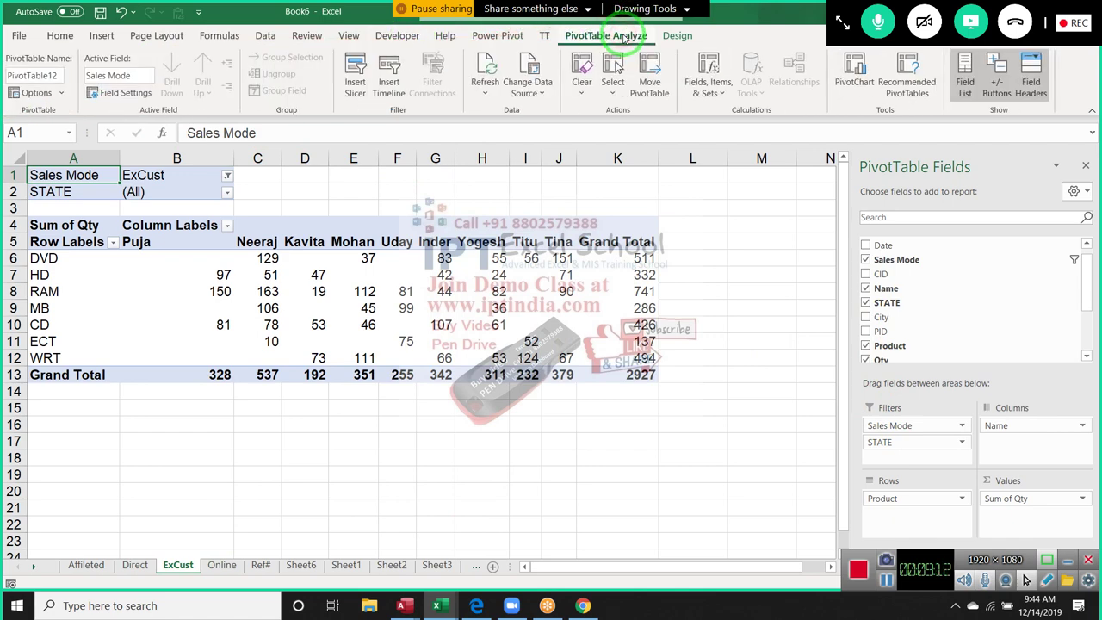
{"action": "left_click", "coordinate": [53, 93]}
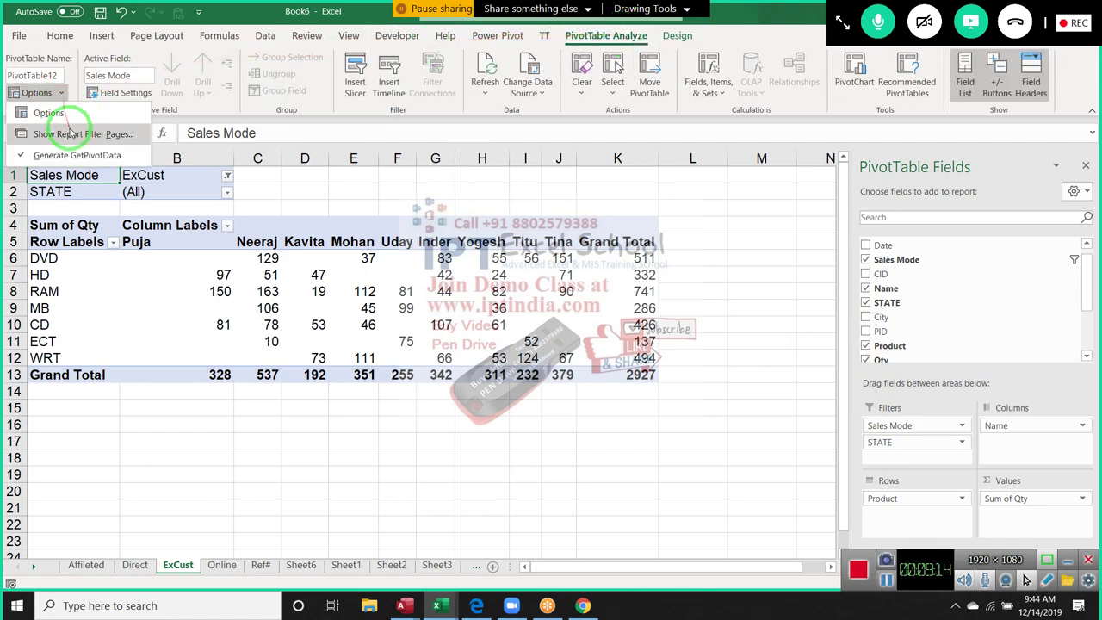
{"action": "left_click", "coordinate": [70, 136]}
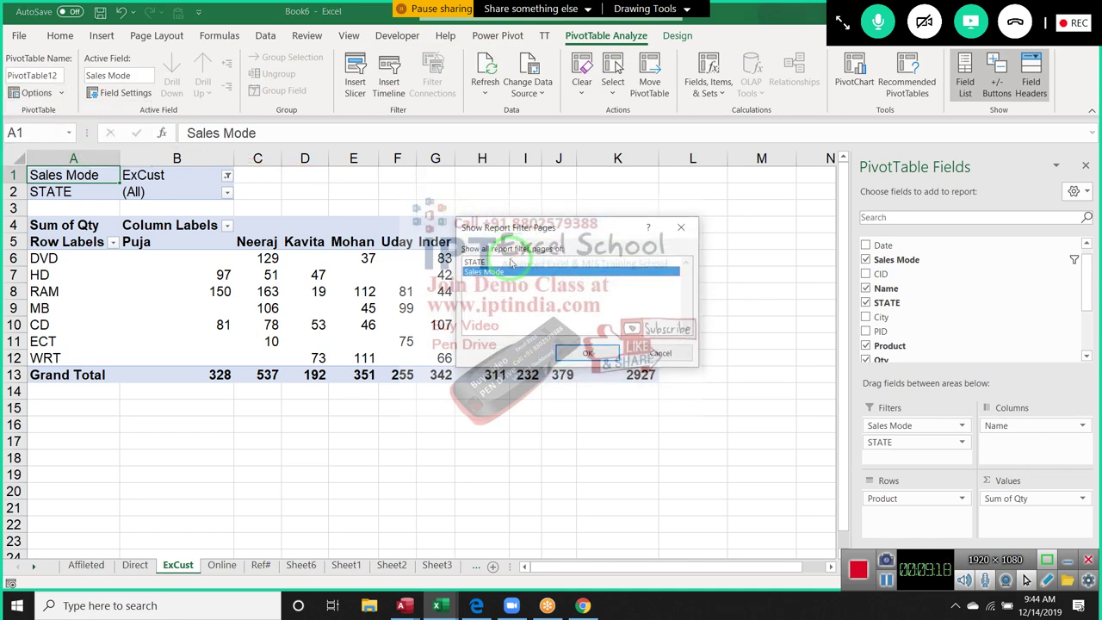
{"action": "left_click", "coordinate": [510, 263]}
{"action": "left_click", "coordinate": [508, 272]}
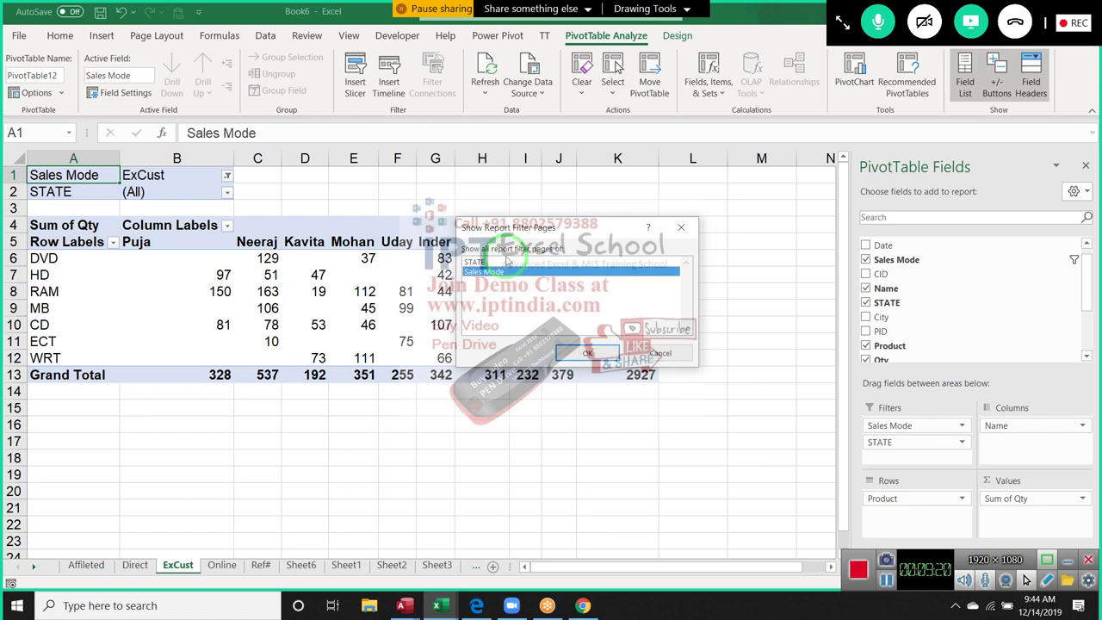
{"action": "left_click", "coordinate": [504, 263]}
{"action": "left_click", "coordinate": [503, 272]}
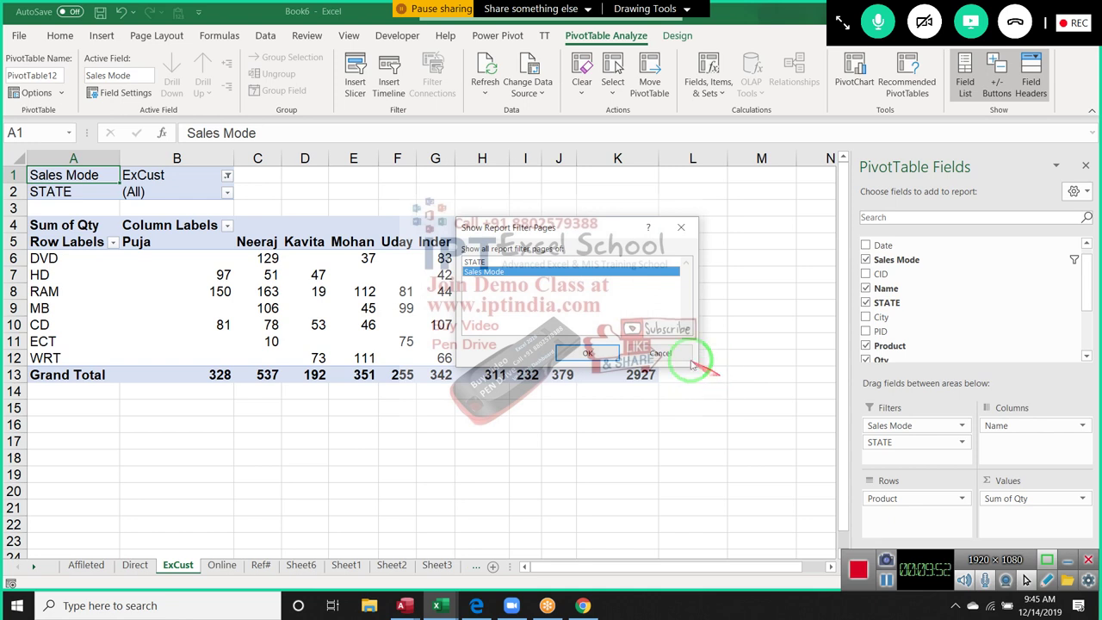
{"action": "left_click", "coordinate": [660, 354]}
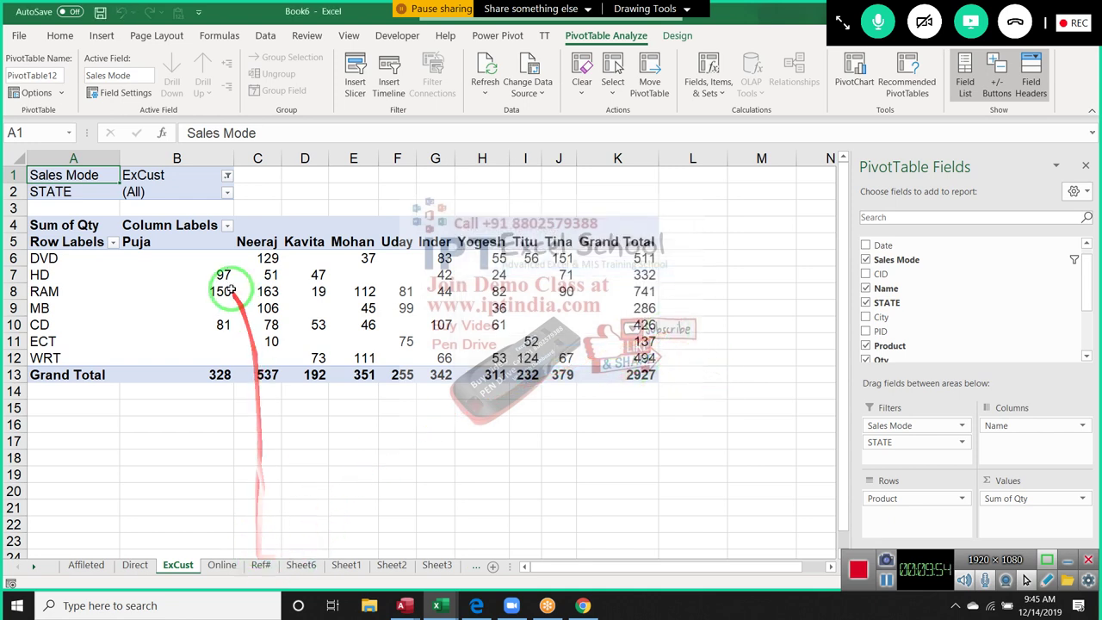
{"action": "mouse_move", "coordinate": [230, 291]}
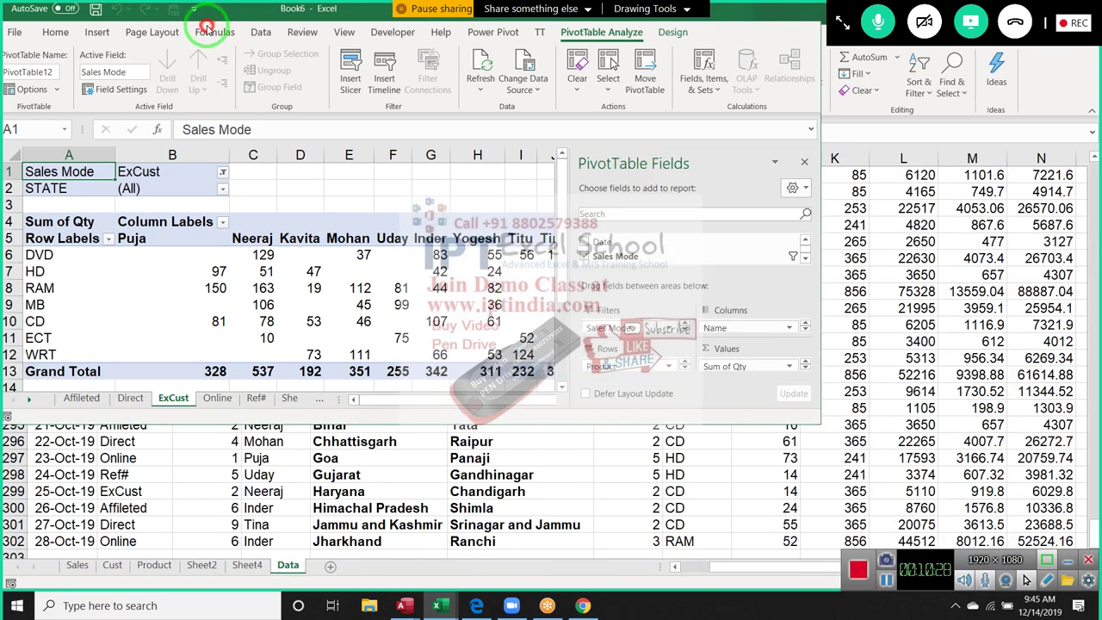
- Remove the STATE and Sales Mode report filters and the Name column field from the ExCust pivot
{"action": "left_click_drag", "start_coordinate": [228, 15], "coordinate": [216, 22]}
{"action": "left_click", "coordinate": [764, 21]}
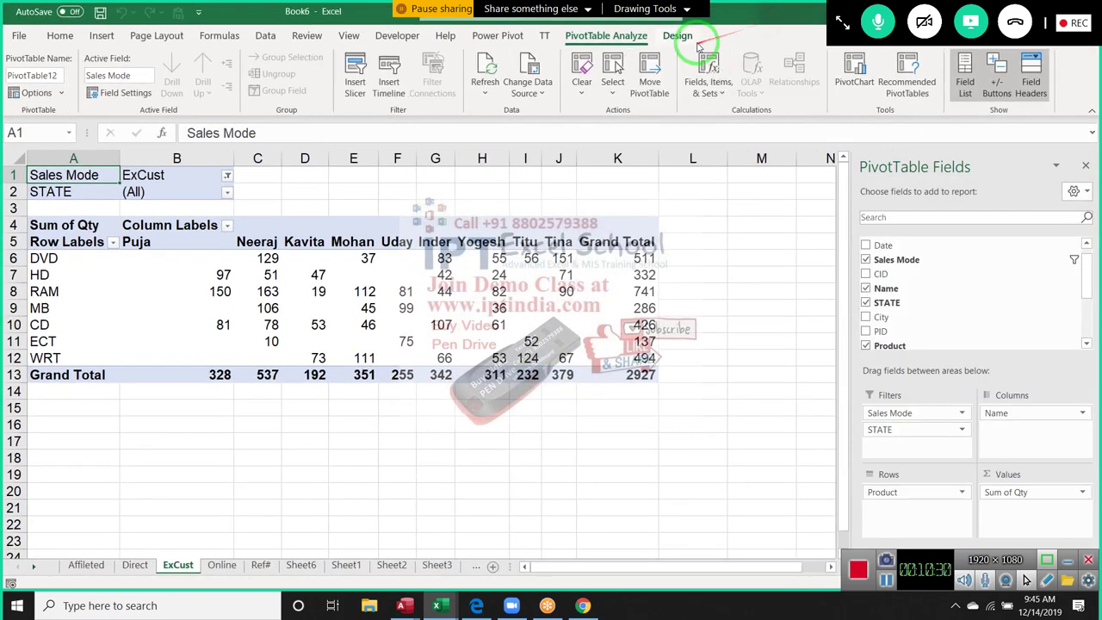
{"action": "left_click", "coordinate": [692, 407]}
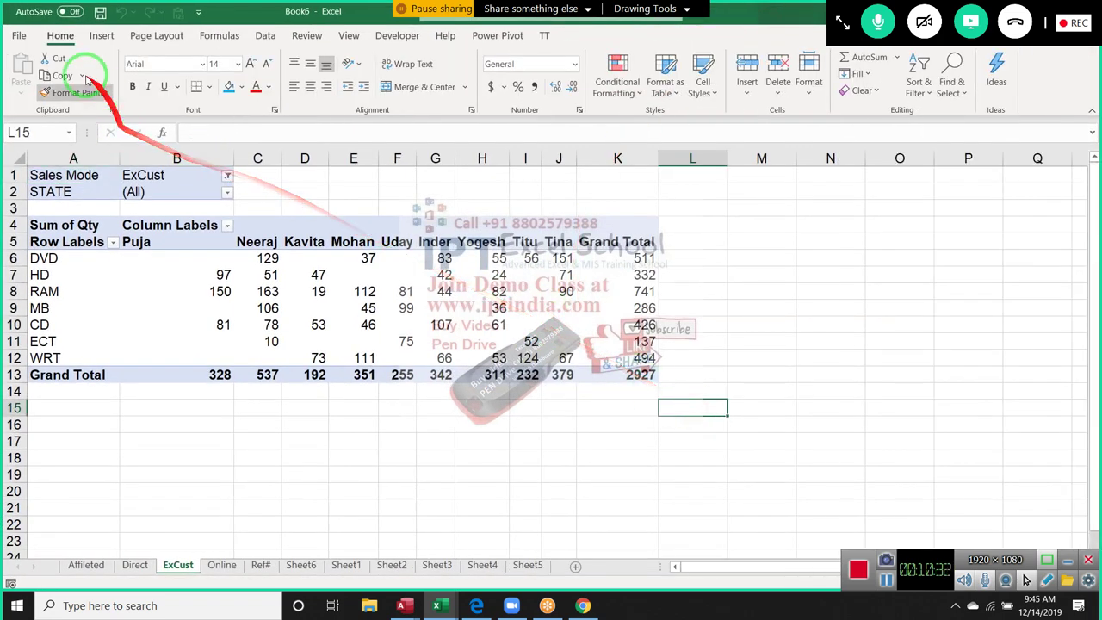
{"action": "left_click", "coordinate": [353, 341]}
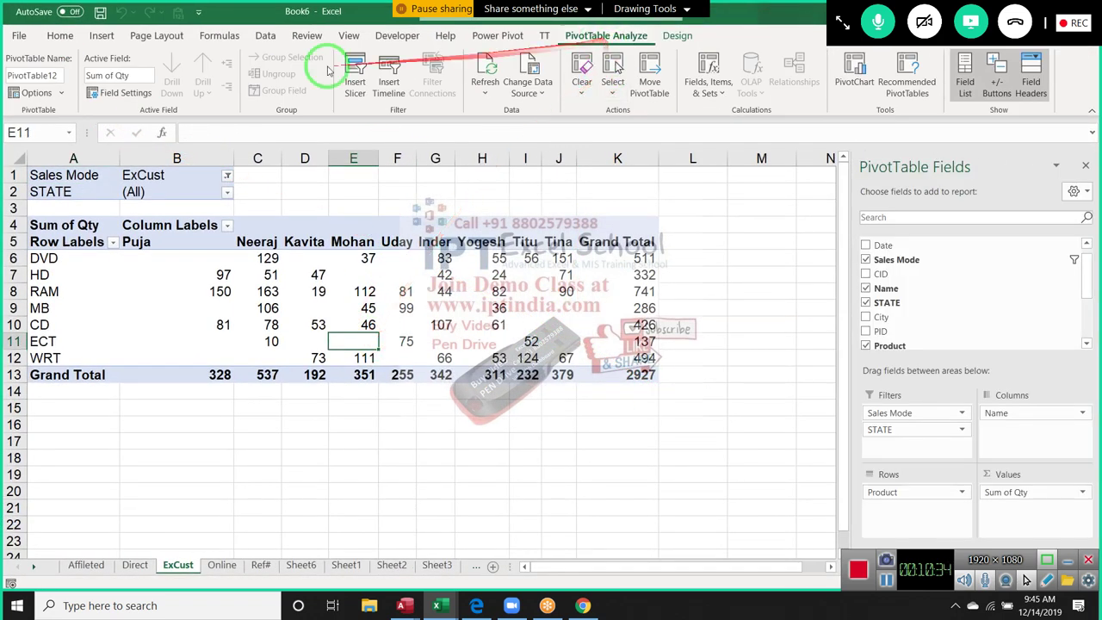
{"action": "left_click", "coordinate": [61, 92]}
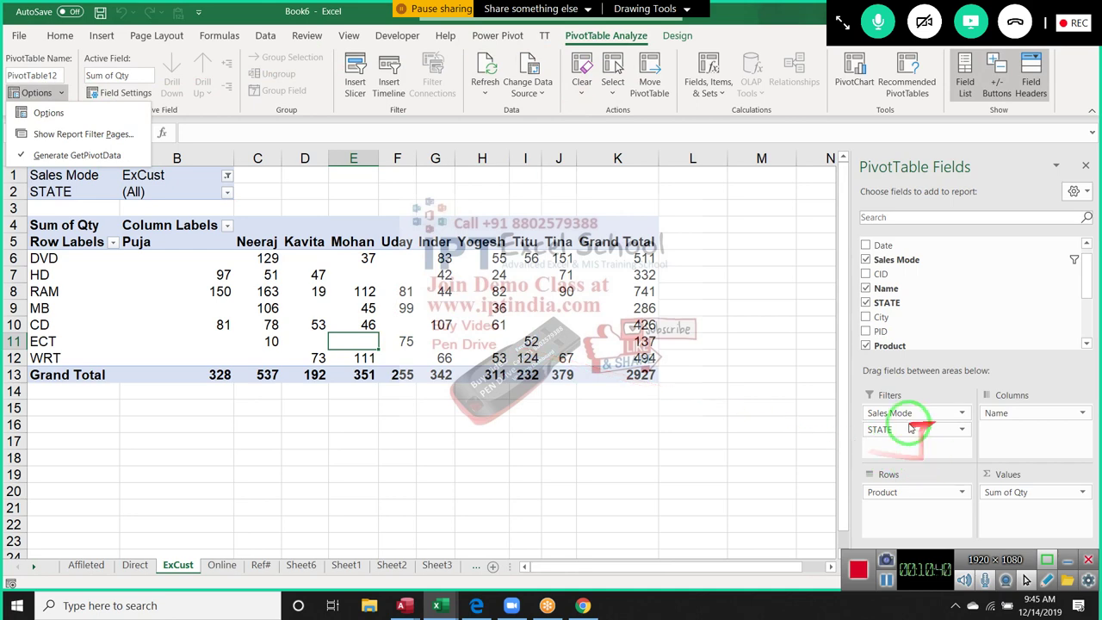
{"action": "left_click_drag", "start_coordinate": [904, 429], "coordinate": [908, 345]}
{"action": "left_click_drag", "start_coordinate": [904, 412], "coordinate": [928, 345]}
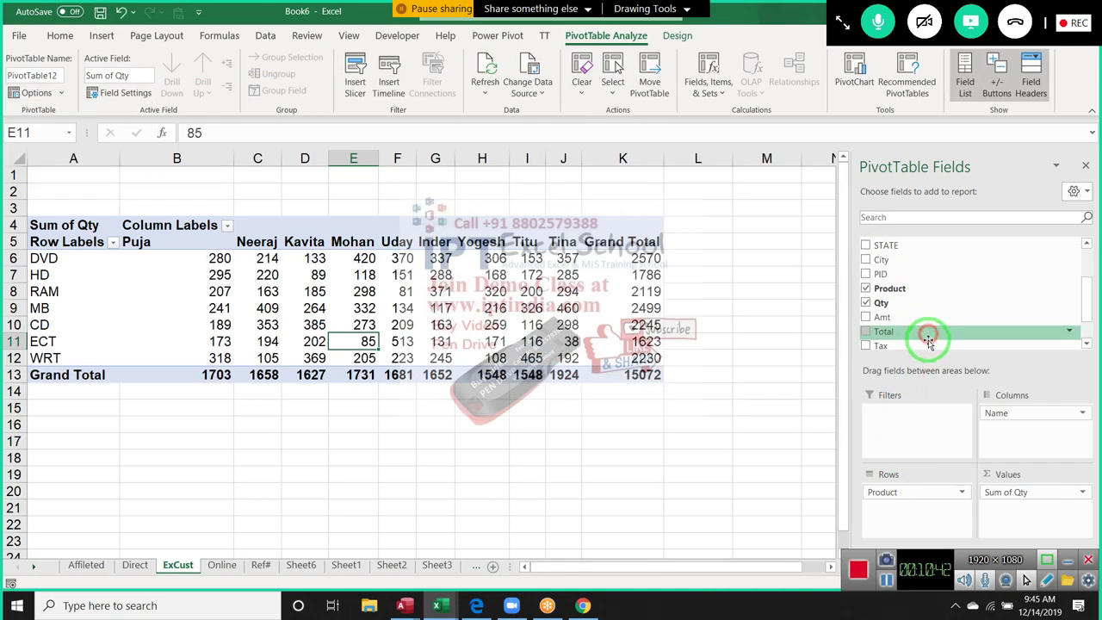
{"action": "left_click_drag", "start_coordinate": [995, 413], "coordinate": [946, 336]}
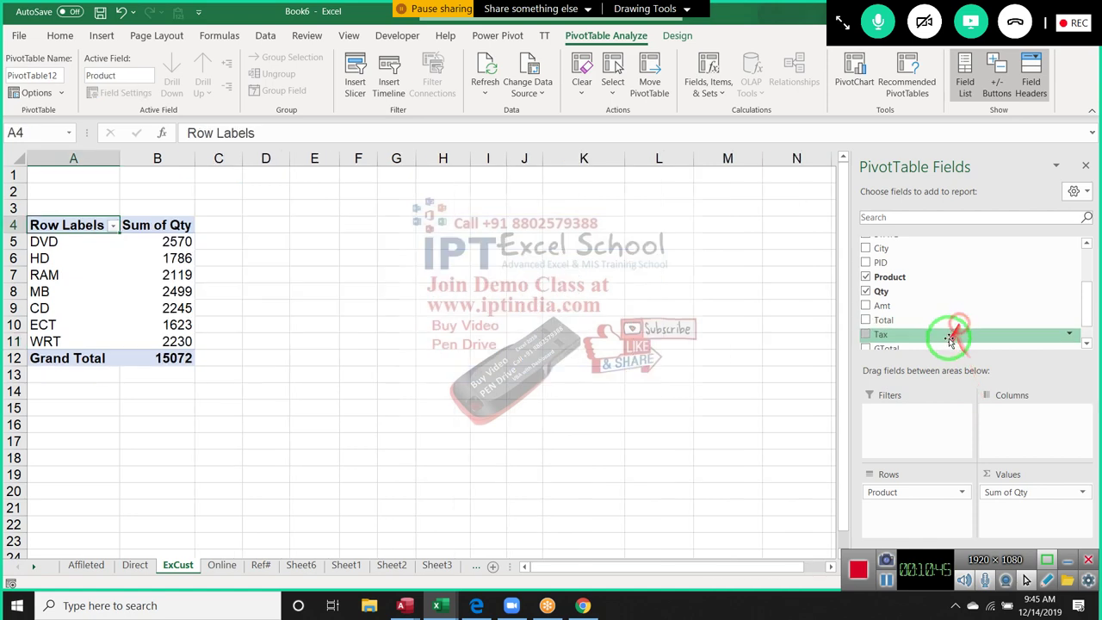
- Enter =B5 in E5 and the label DVD in D5
{"action": "left_click", "coordinate": [316, 243]}
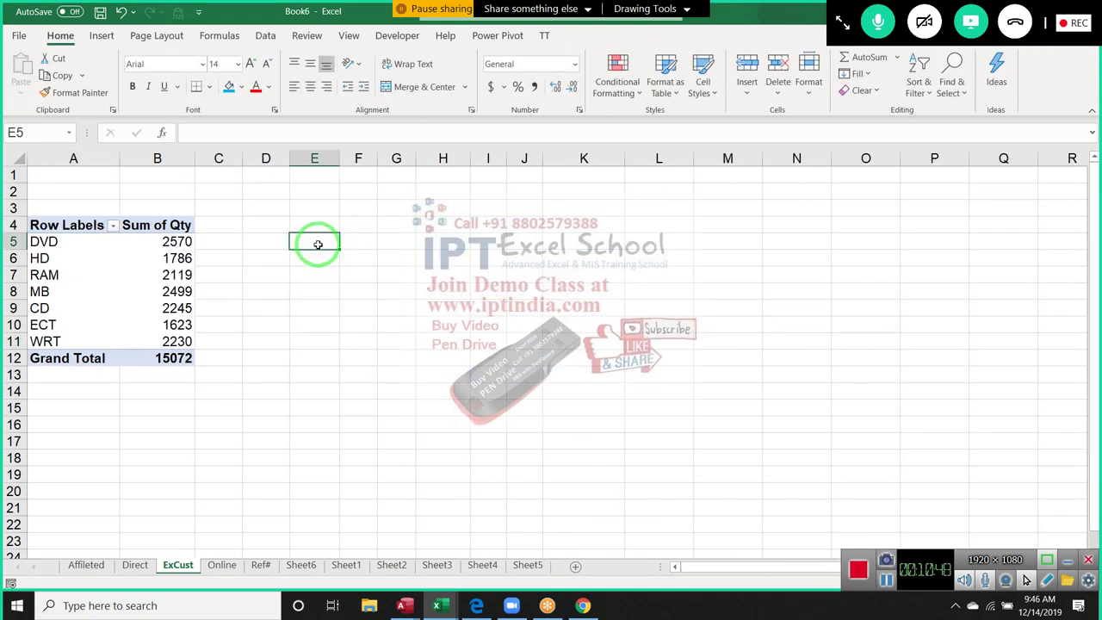
{"action": "type", "text": "="}
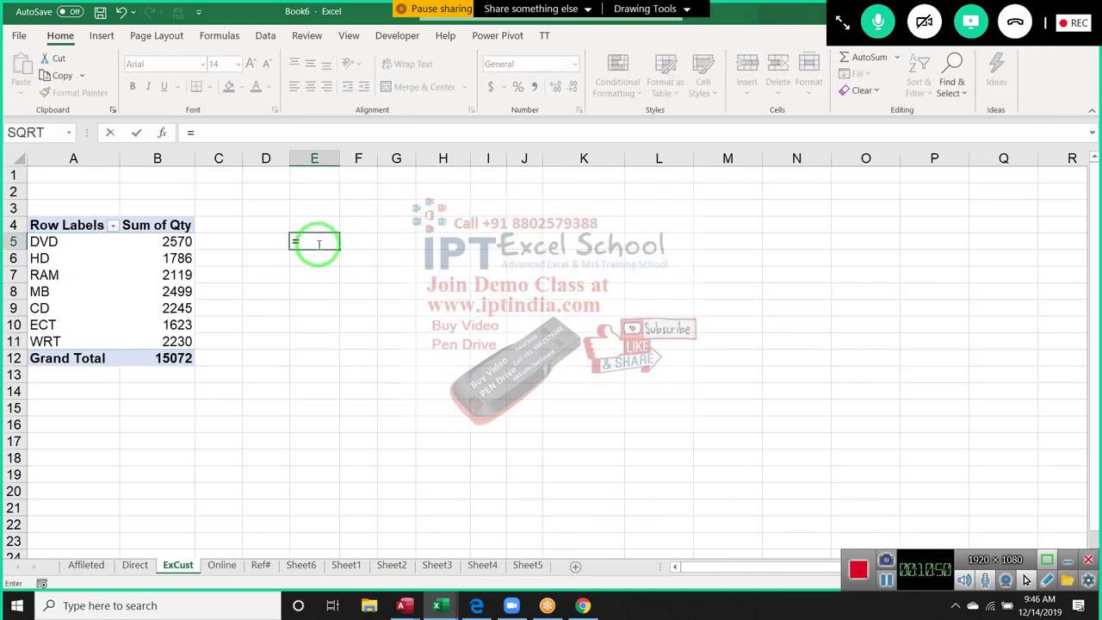
{"action": "type", "text": "B"}
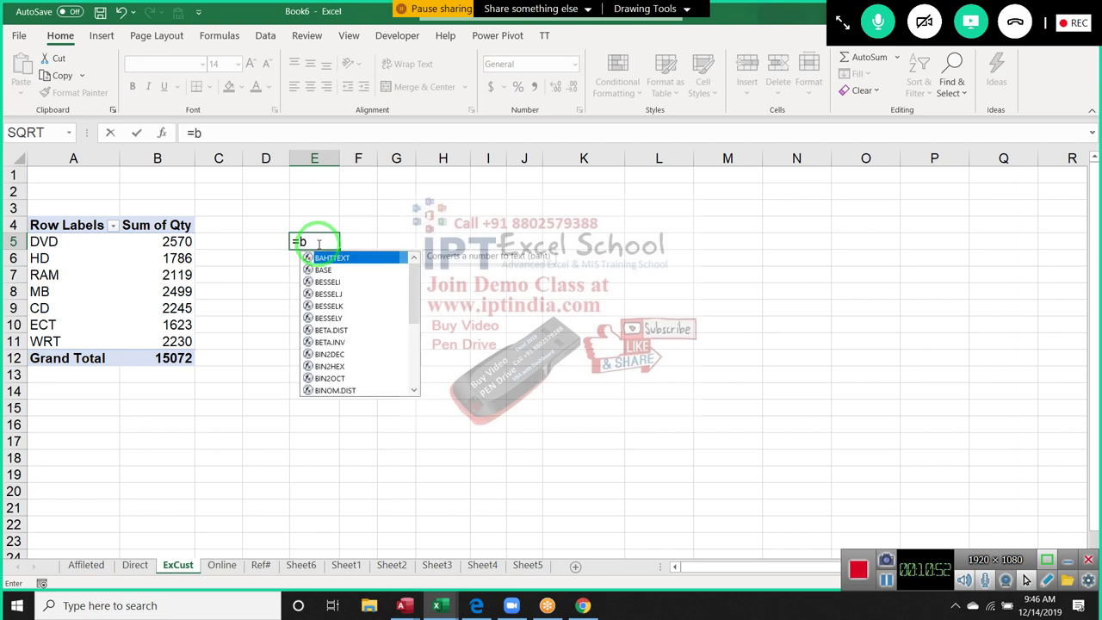
{"action": "type", "text": "5"}
{"action": "key", "text": "Return"}
{"action": "left_click", "coordinate": [318, 244]}
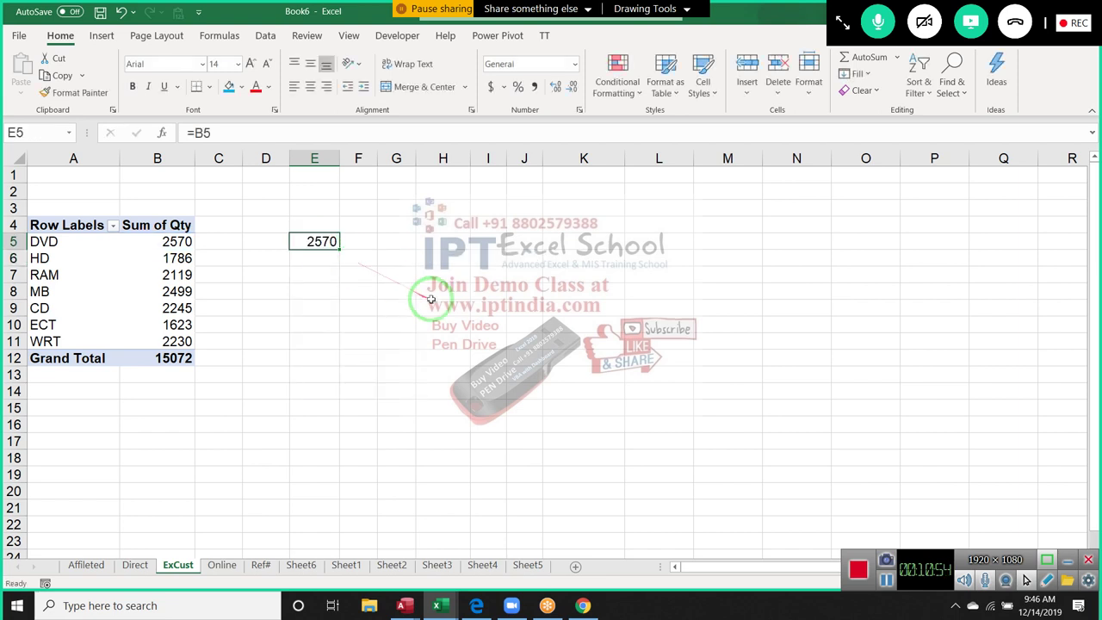
{"action": "left_click", "coordinate": [270, 242]}
{"action": "type", "text": "D"}
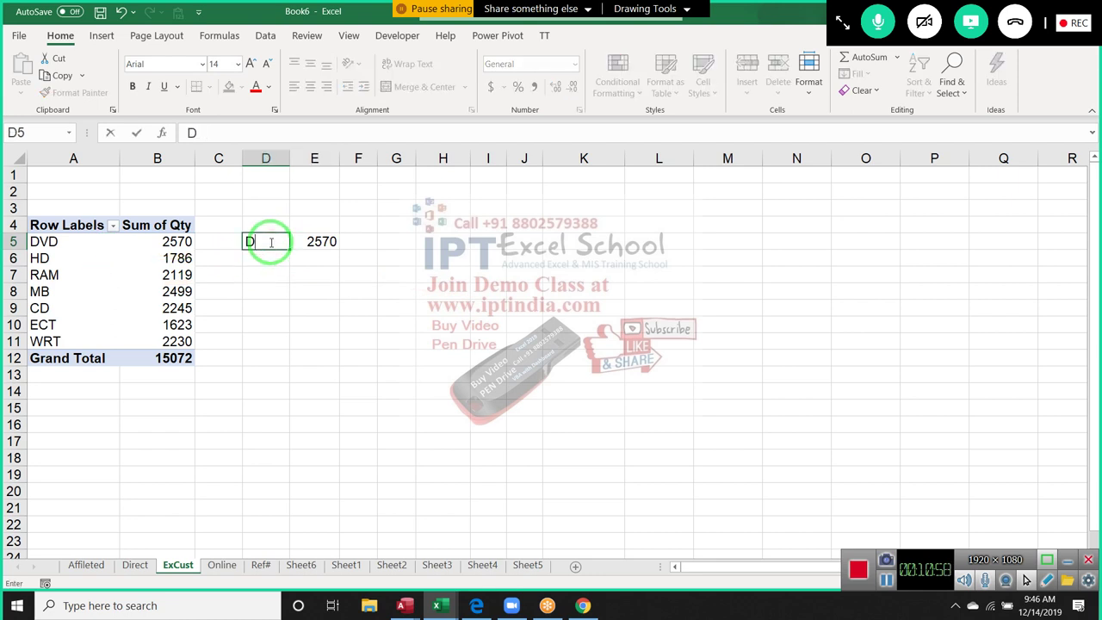
{"action": "type", "text": "VD"}
{"action": "key", "text": "Return"}
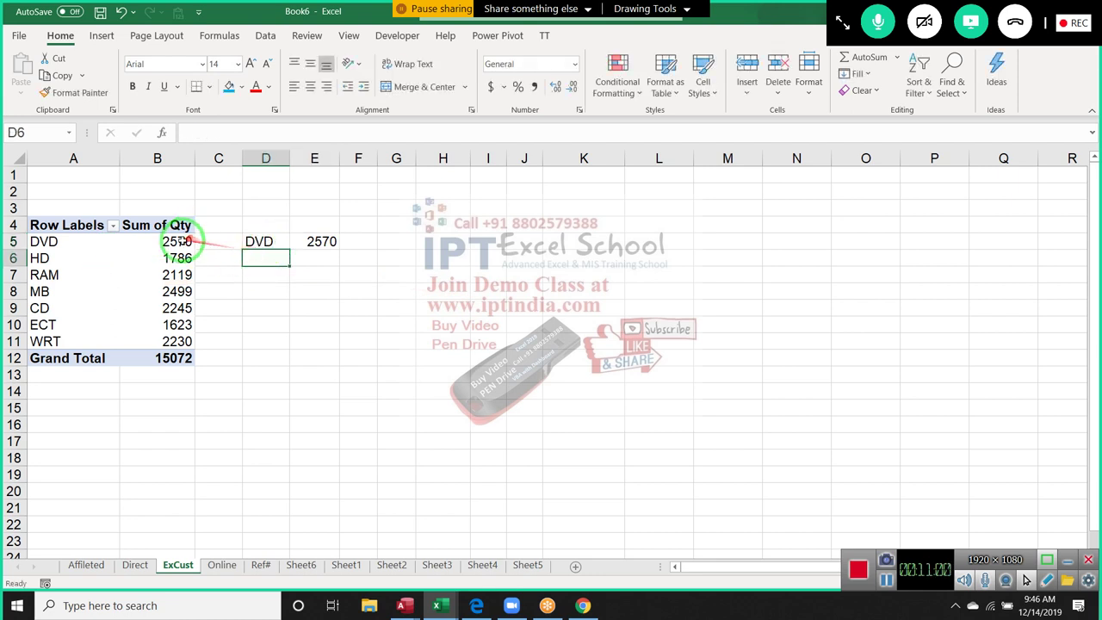
- Sort the pivot by Sum of Qty largest to smallest, then smallest to largest
{"action": "right_click", "coordinate": [183, 242]}
{"action": "mouse_move", "coordinate": [247, 344]}
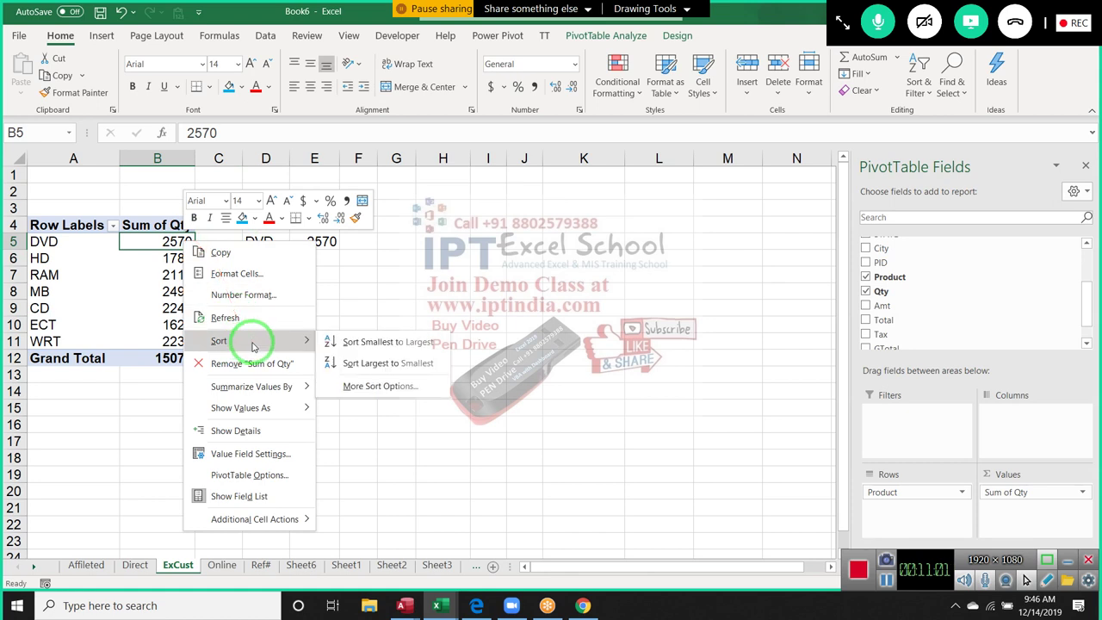
{"action": "left_click", "coordinate": [352, 365]}
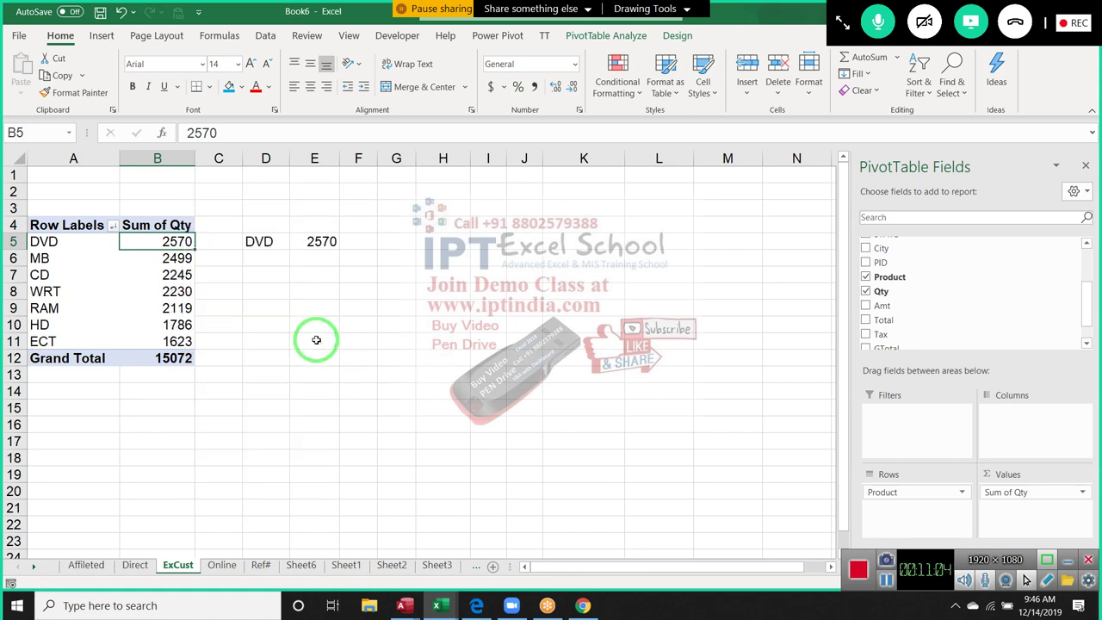
{"action": "right_click", "coordinate": [183, 242]}
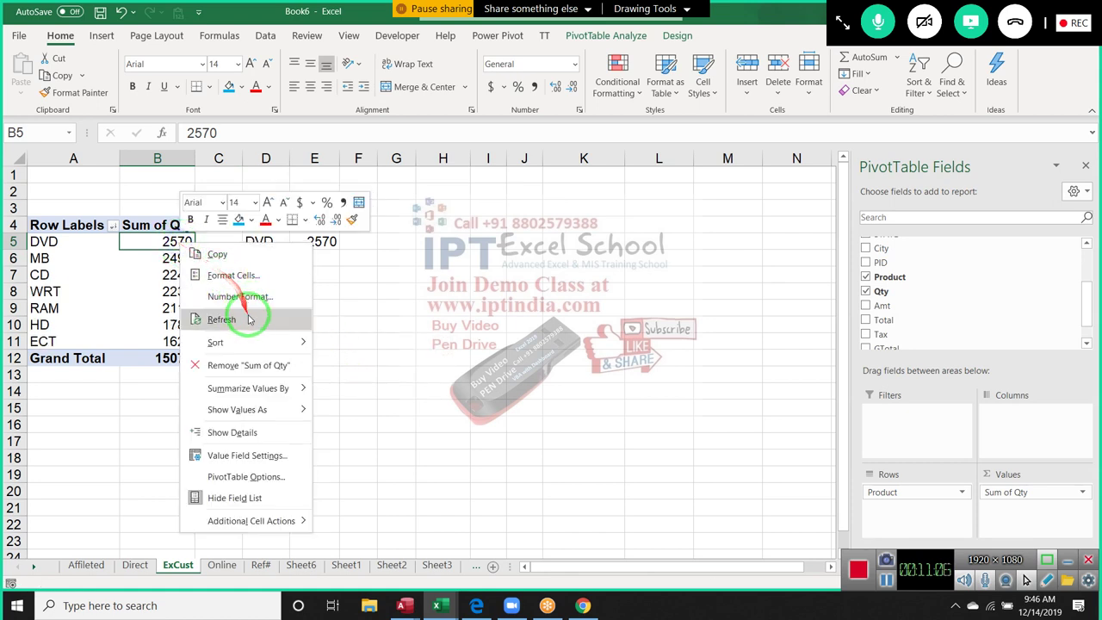
{"action": "mouse_move", "coordinate": [265, 347]}
{"action": "left_click", "coordinate": [353, 344]}
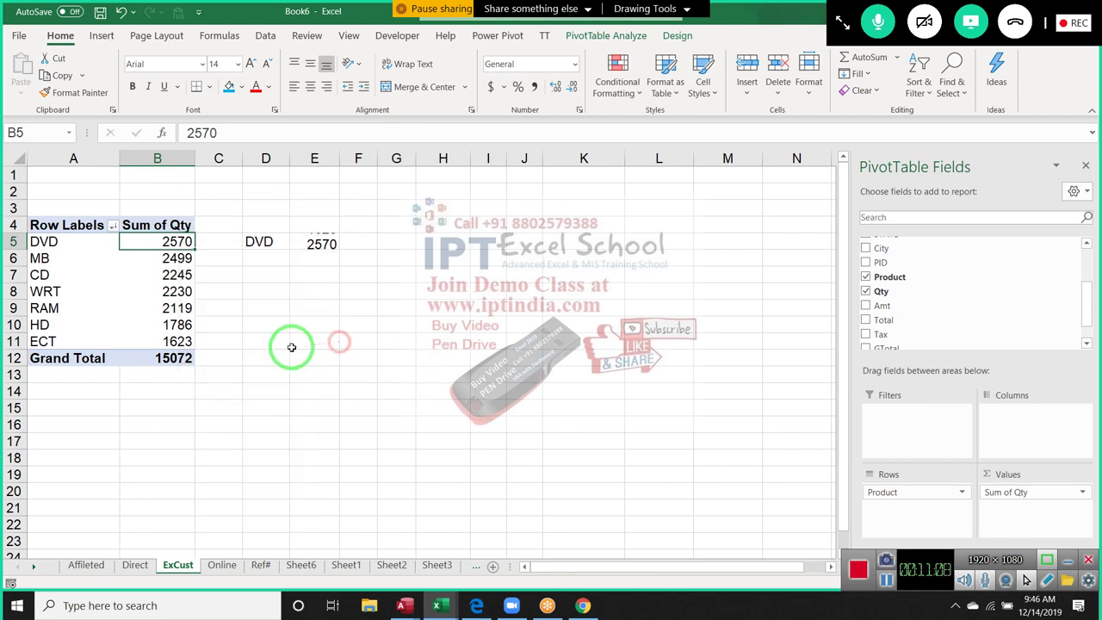
- Relabel D5 as ECT and begin a new formula in E6
{"action": "left_click", "coordinate": [264, 241]}
{"action": "type", "text": "E"}
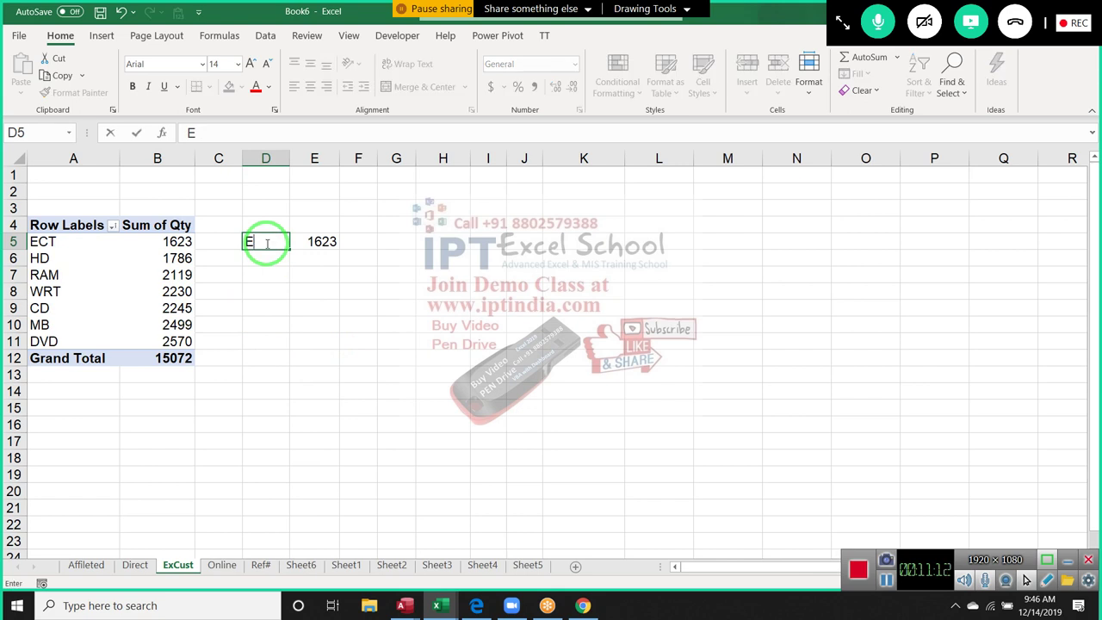
{"action": "type", "text": "CT"}
{"action": "key", "text": "Return"}
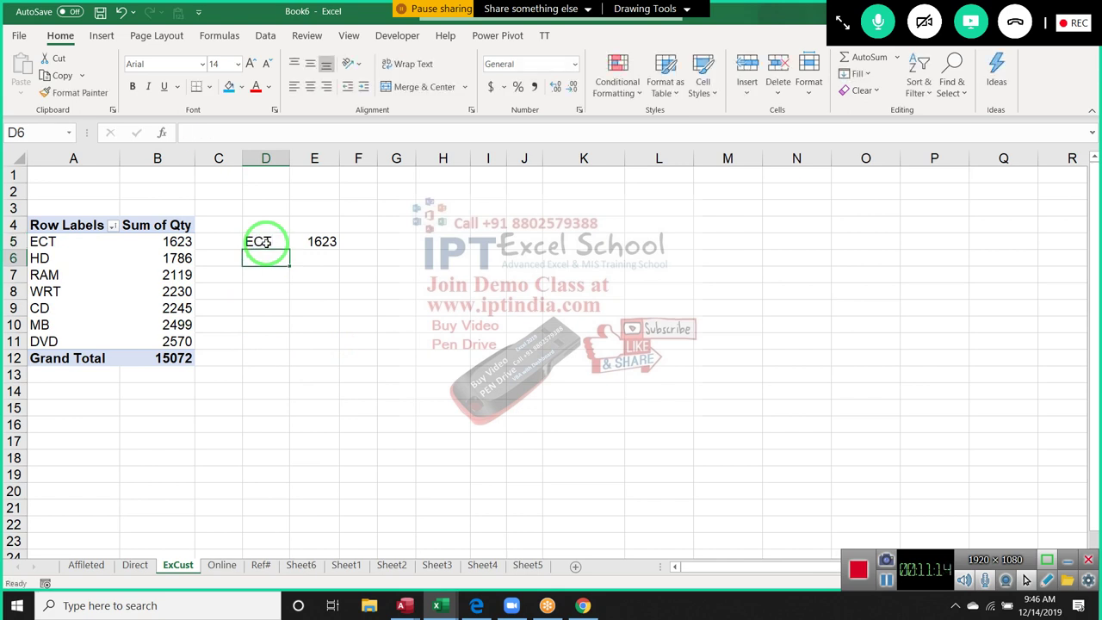
{"action": "left_click_drag", "start_coordinate": [266, 241], "coordinate": [272, 243]}
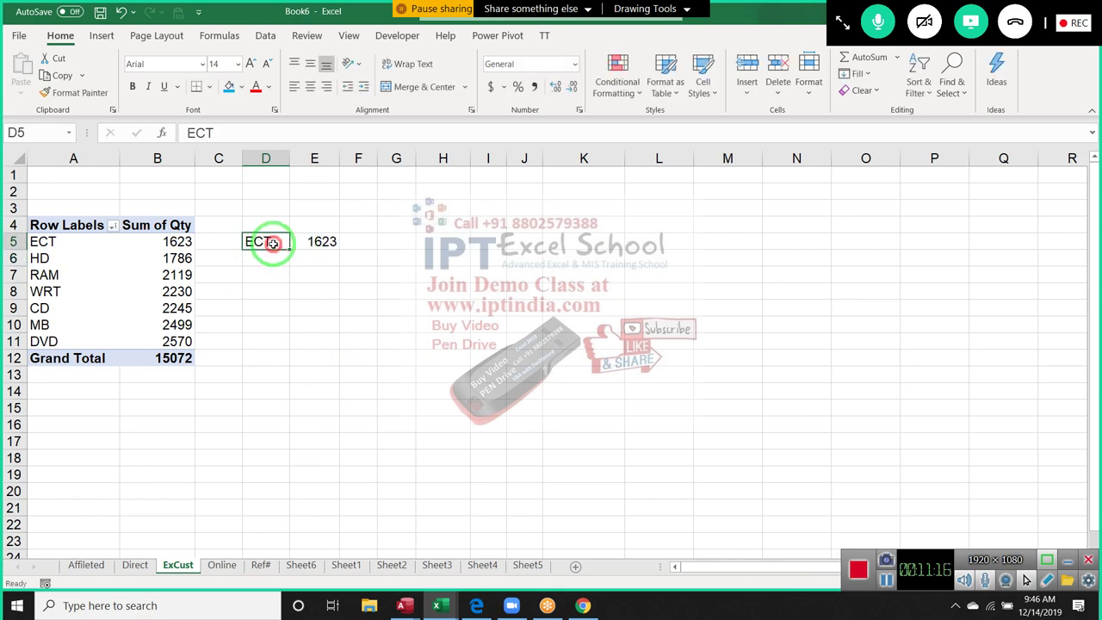
{"action": "left_click", "coordinate": [317, 259]}
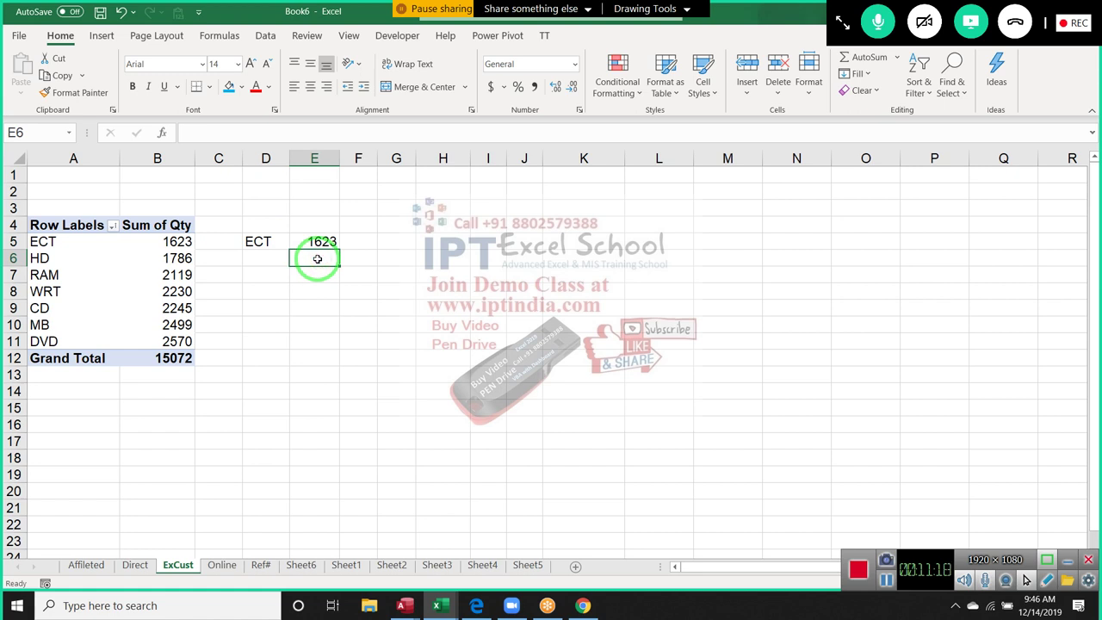
{"action": "type", "text": "="}
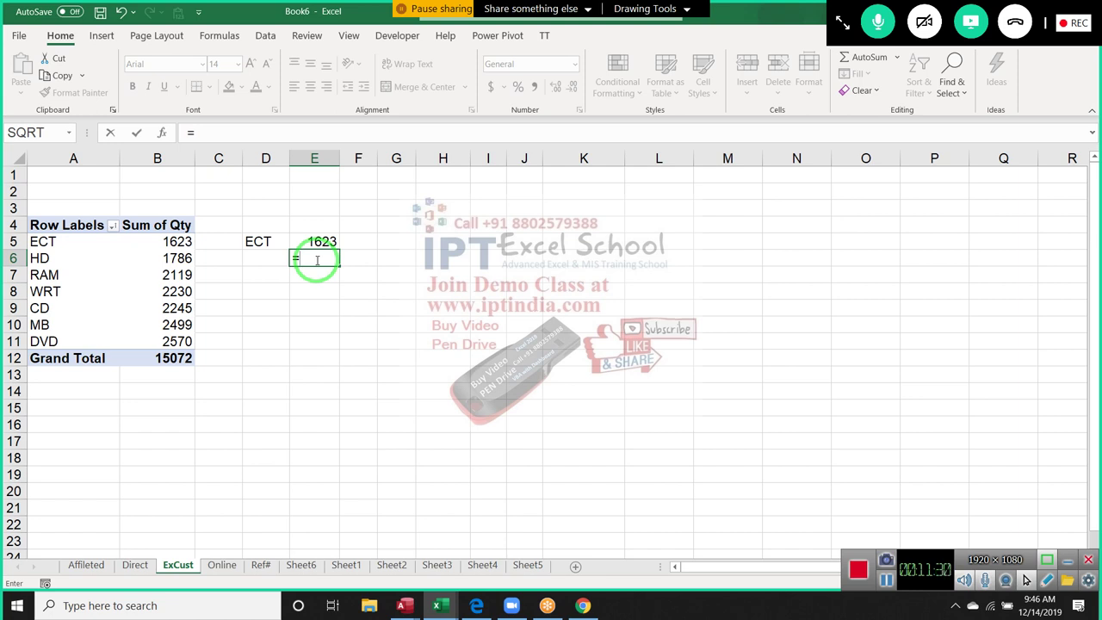
- Build a GETPIVOTDATA formula in E6 and change its item from ECT to DVD
{"action": "left_click", "coordinate": [174, 227]}
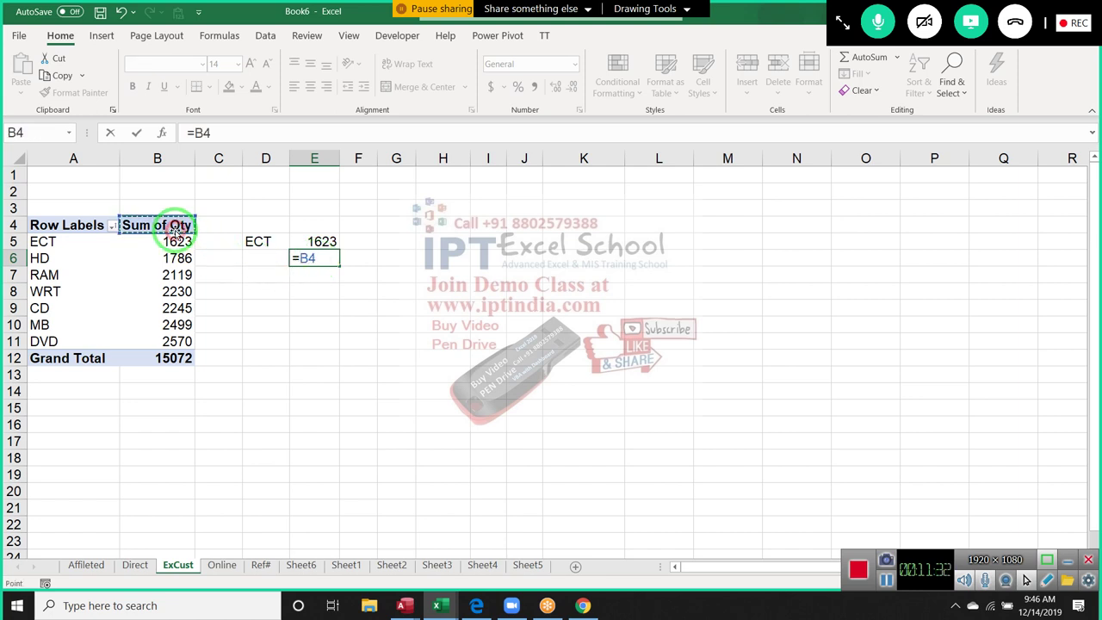
{"action": "left_click", "coordinate": [176, 239]}
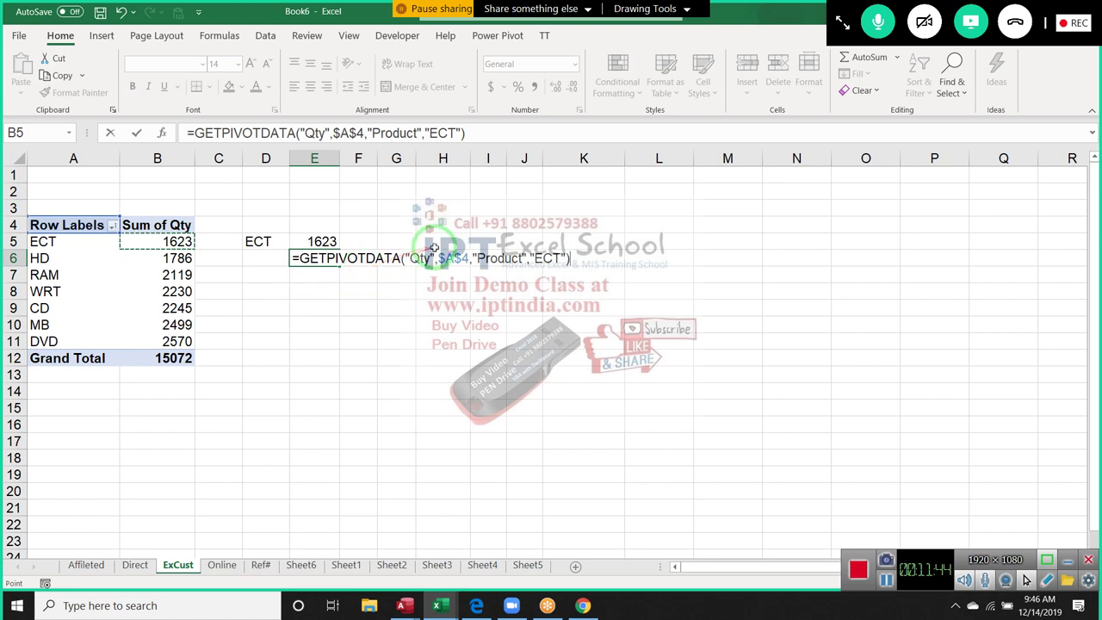
{"action": "left_click", "coordinate": [436, 258]}
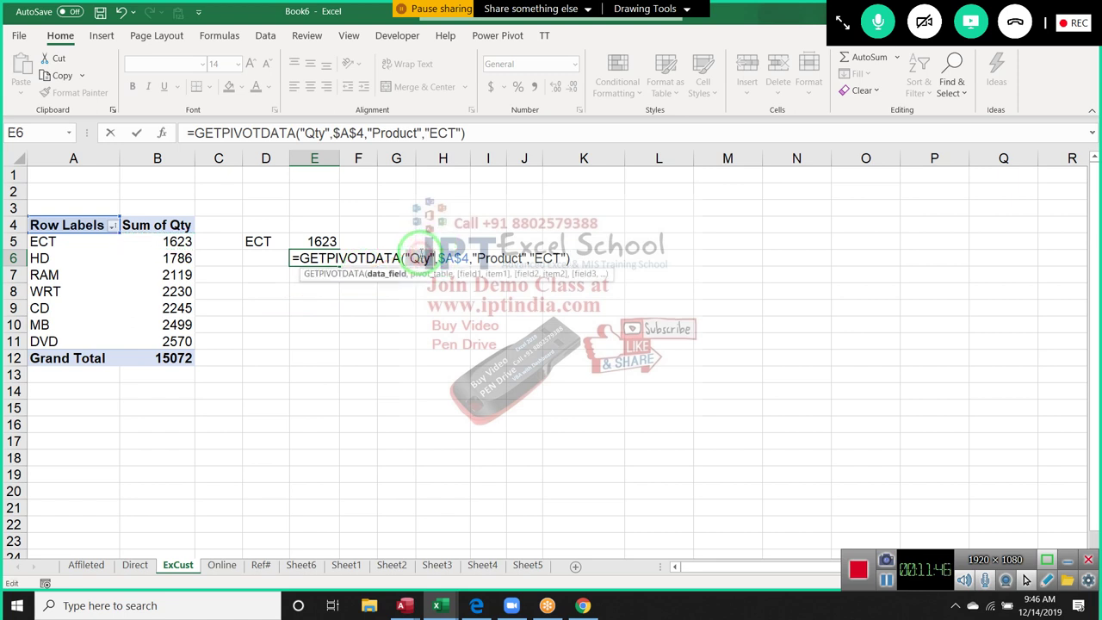
{"action": "left_click", "coordinate": [450, 258]}
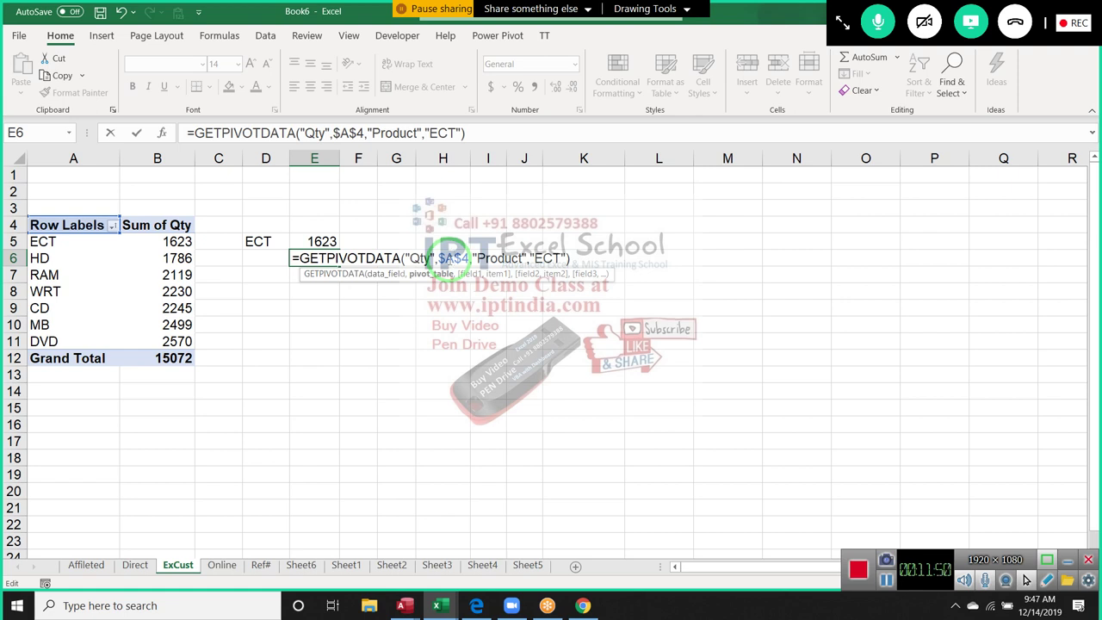
{"action": "left_click", "coordinate": [493, 259]}
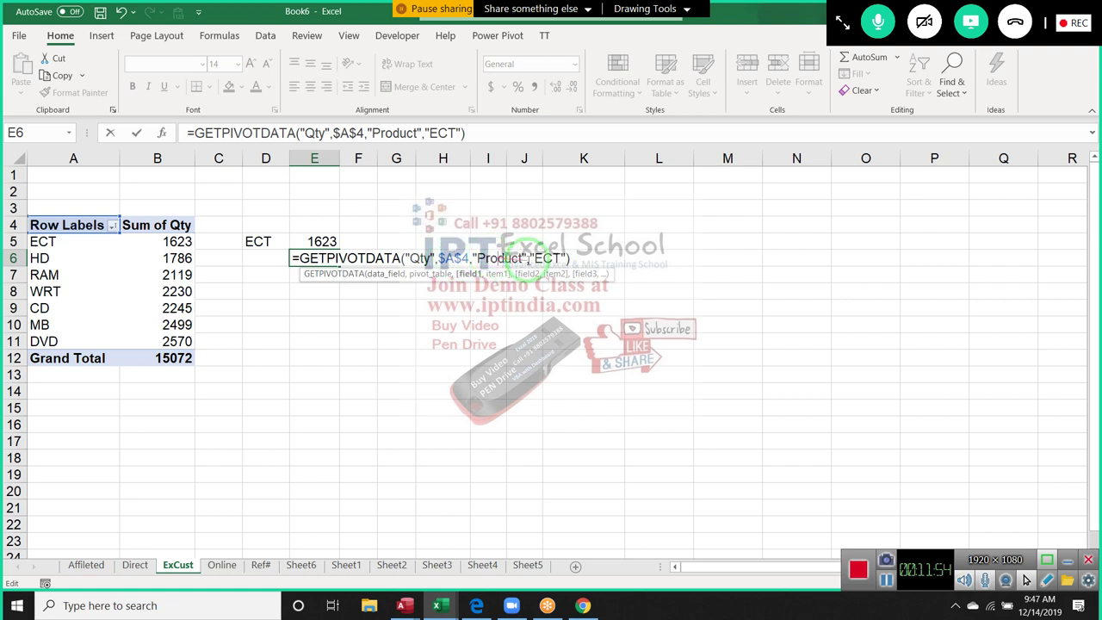
{"action": "left_click", "coordinate": [541, 255]}
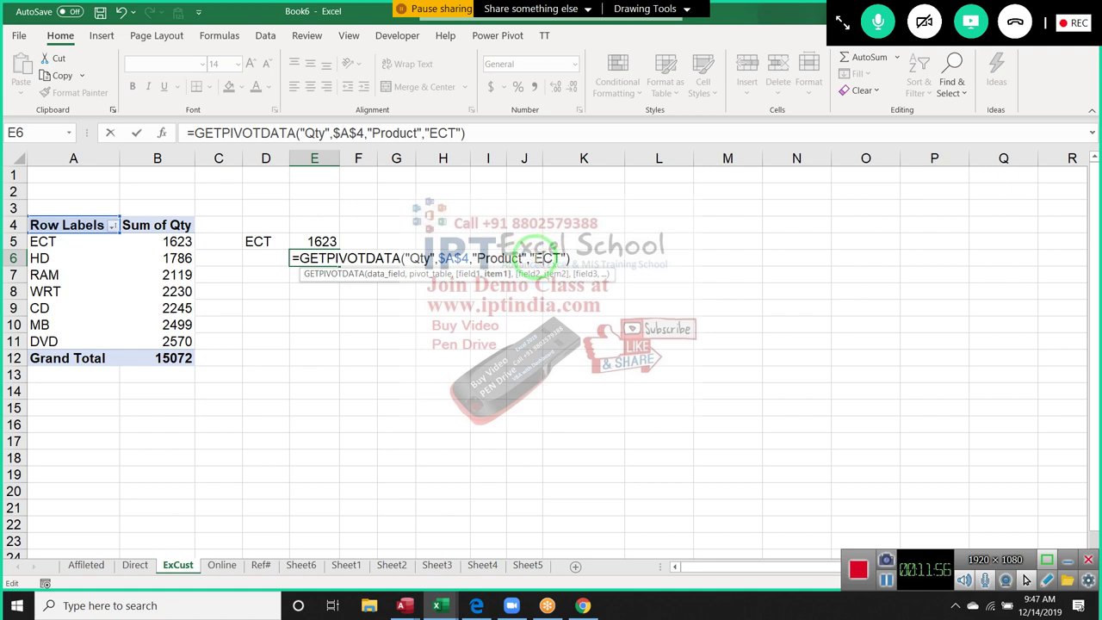
{"action": "key", "text": "Delete"}
{"action": "key", "text": "Delete"}
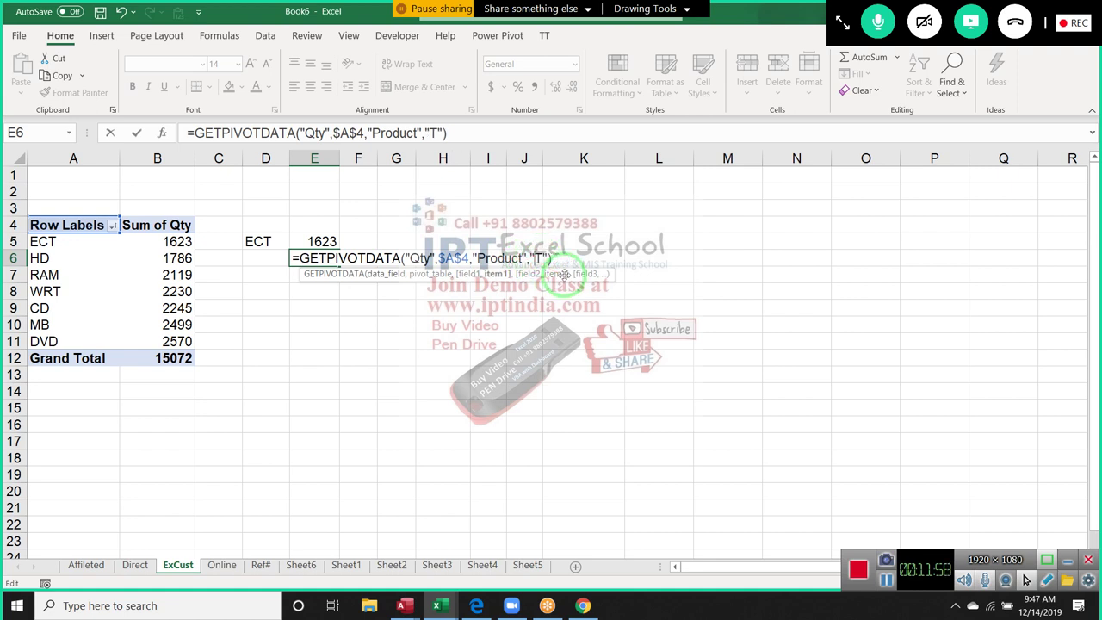
{"action": "key", "text": "Delete"}
{"action": "type", "text": "DVD"}
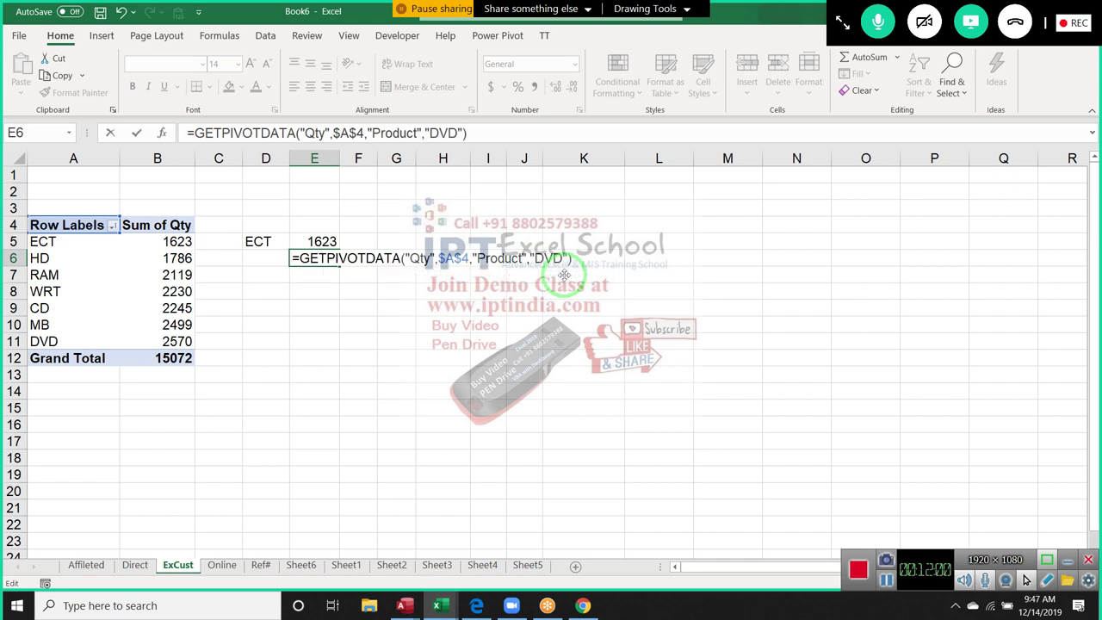
{"action": "key", "text": "Return"}
- Label D6 as HD and reopen E6's GETPIVOTDATA formula for editing
{"action": "key", "text": "Up"}
{"action": "key", "text": "Left"}
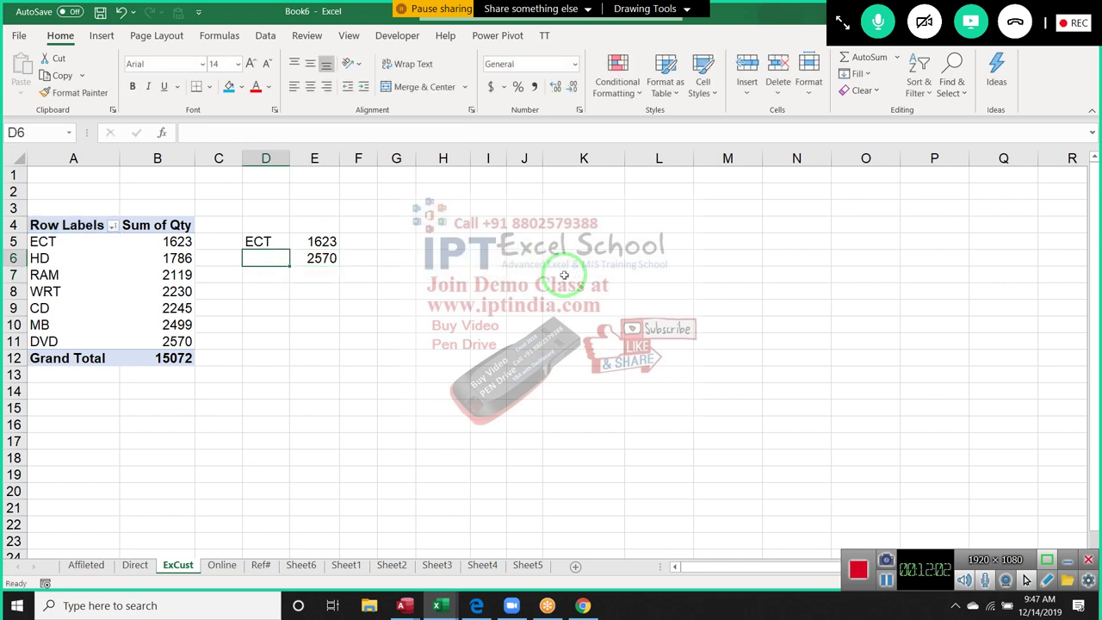
{"action": "key", "text": "Down"}
{"action": "key", "text": "Up"}
{"action": "type", "text": "HD"}
{"action": "key", "text": "Return"}
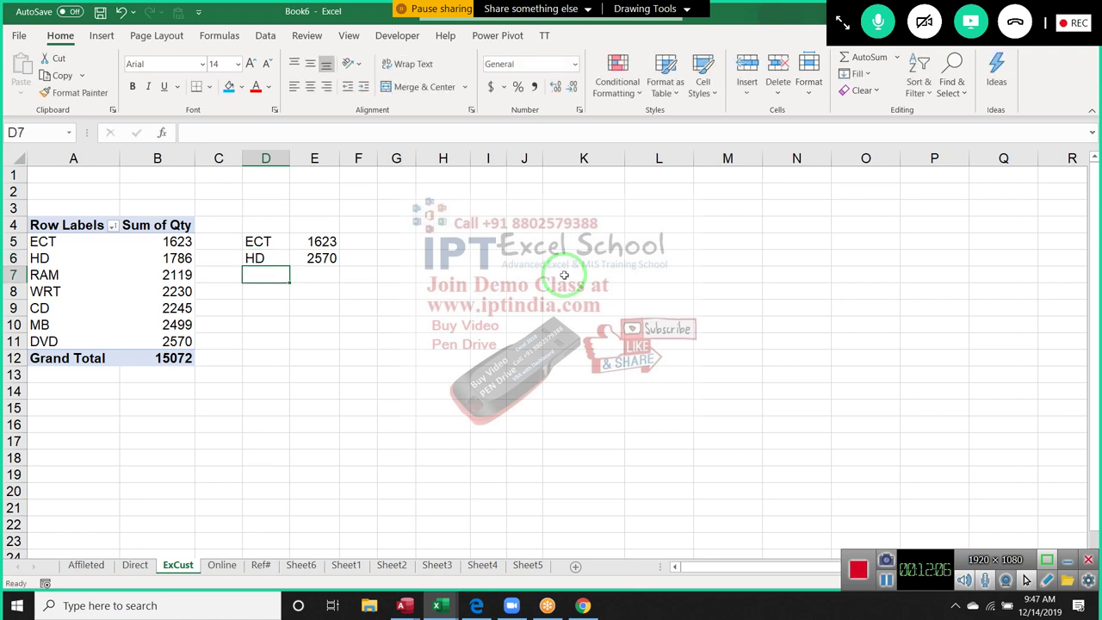
{"action": "key", "text": "Up"}
{"action": "key", "text": "Right"}
{"action": "key", "text": "F2"}
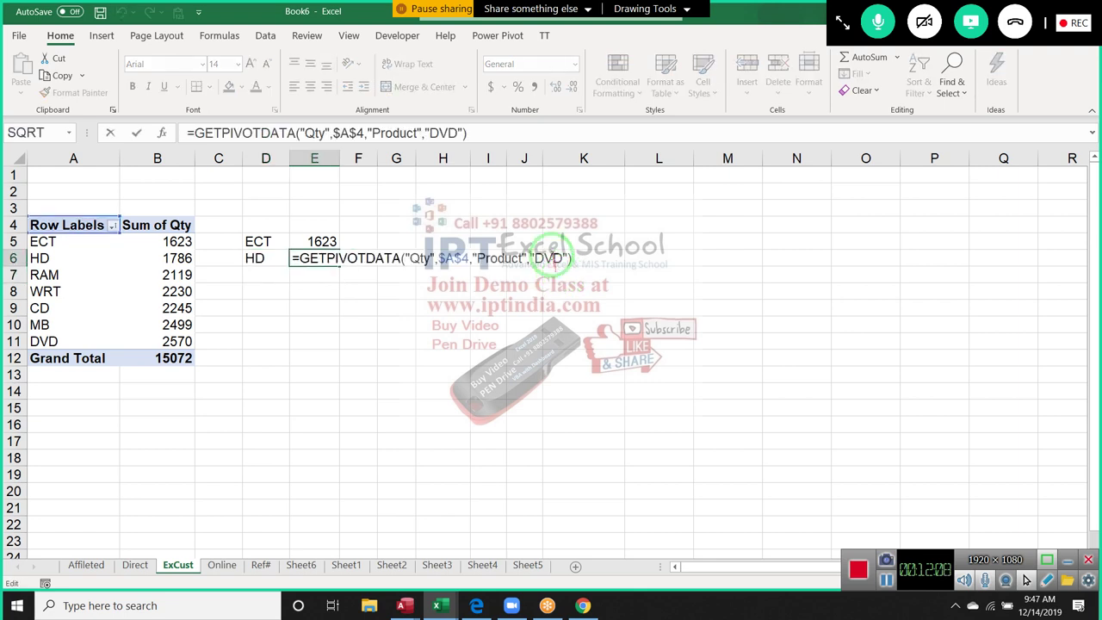
- Make E6's GETPIVOTDATA item argument reference cell D6 instead of DVD
{"action": "left_click", "coordinate": [555, 259]}
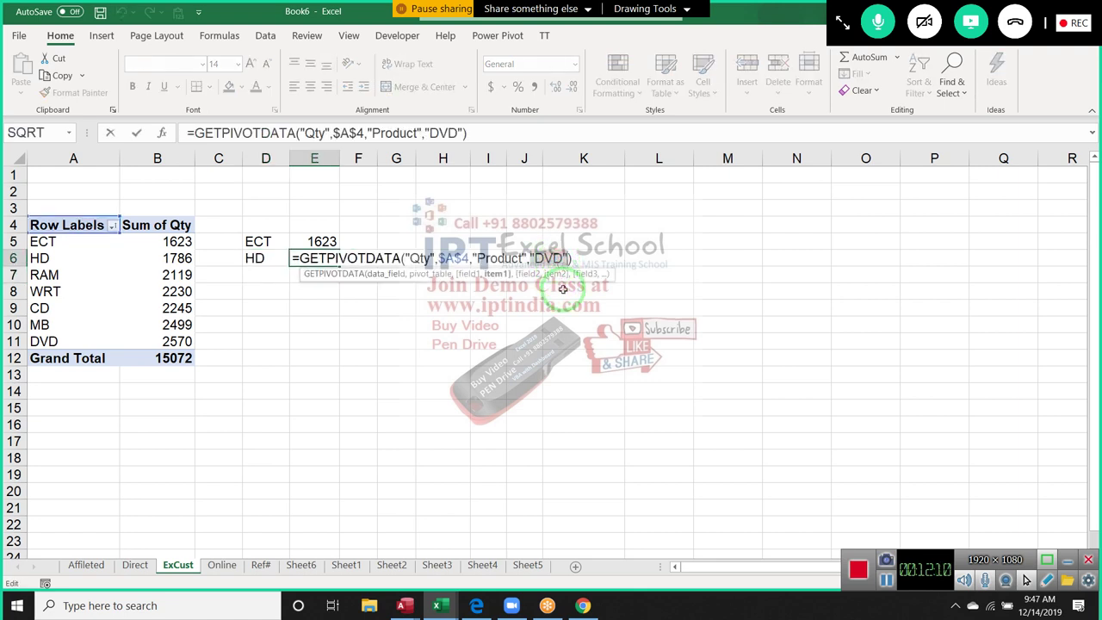
{"action": "key", "text": "BackSpace"}
{"action": "key", "text": "BackSpace"}
{"action": "key", "text": "BackSpace"}
{"action": "left_click", "coordinate": [256, 258]}
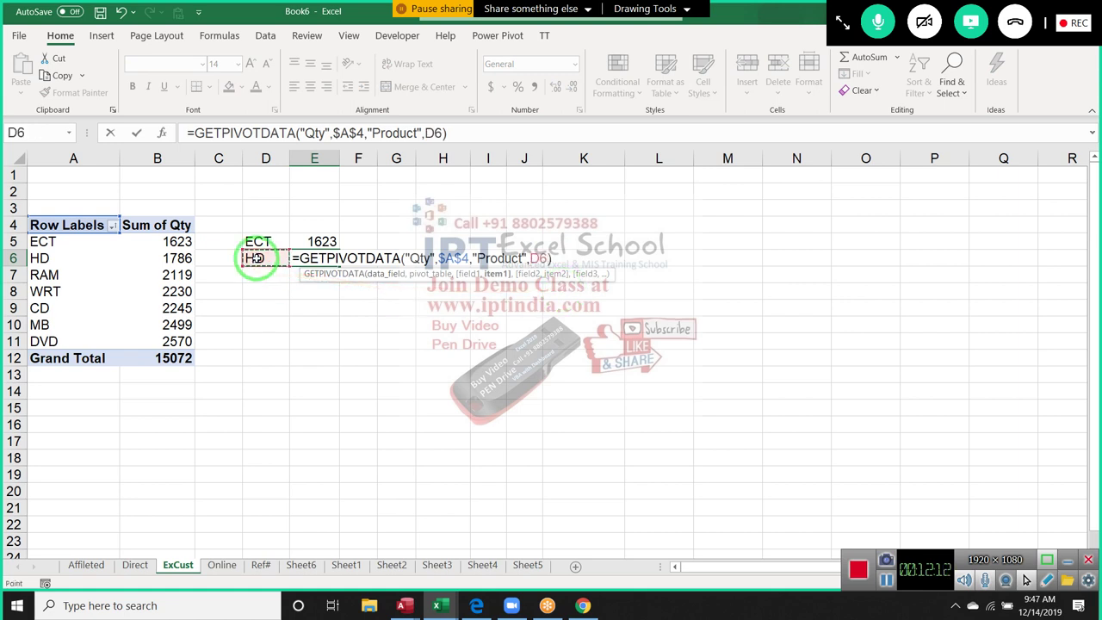
{"action": "key", "text": "Return"}
- Change D6's label to RAM so E6 returns 2119
{"action": "key", "text": "Up"}
{"action": "key", "text": "Left"}
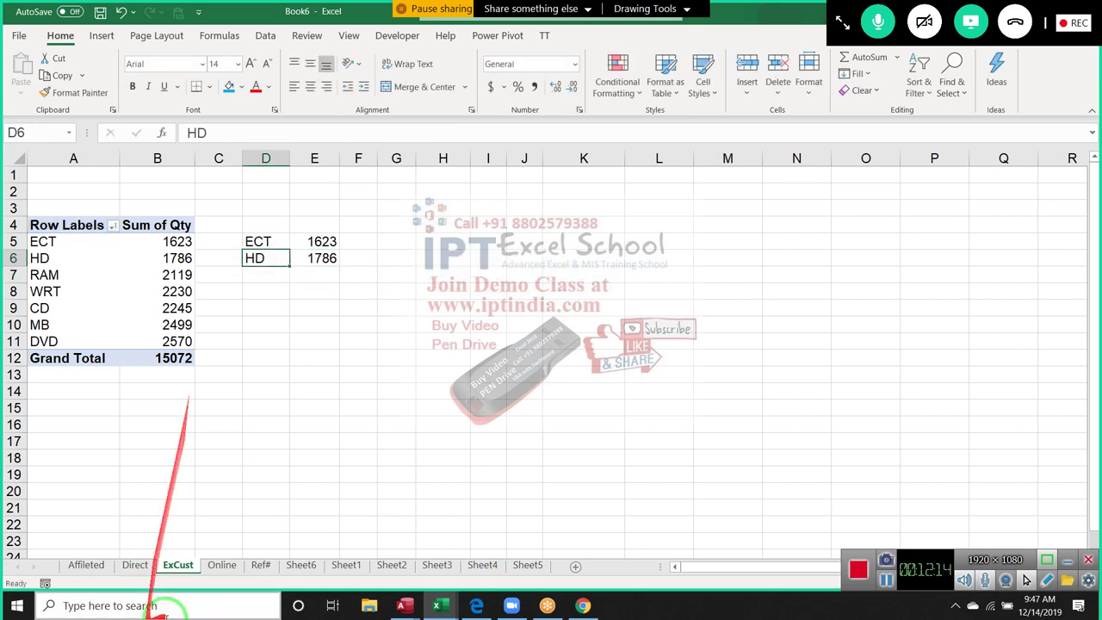
{"action": "type", "text": "RAM"}
{"action": "key", "text": "Return"}
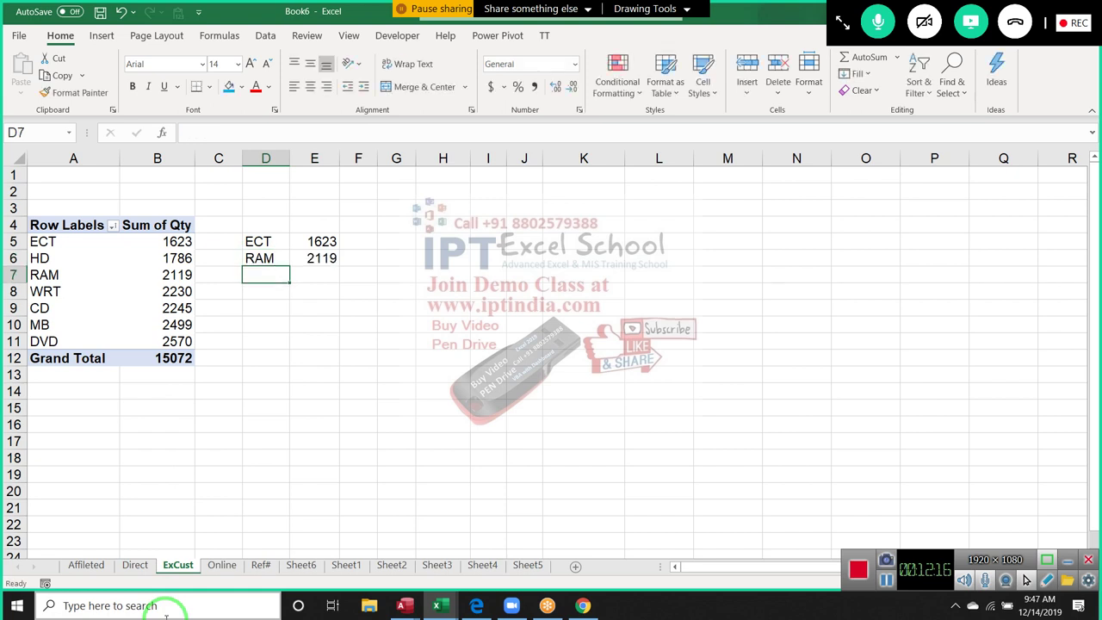
{"action": "key", "text": "Up"}
{"action": "key", "text": "Right"}
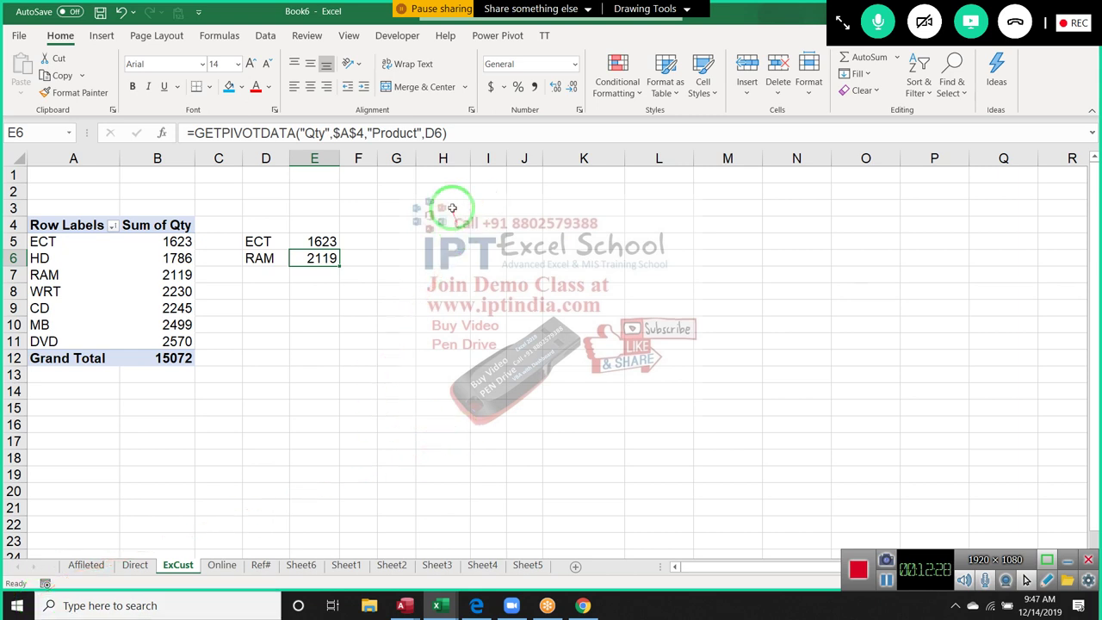
{"action": "left_click", "coordinate": [497, 36]}
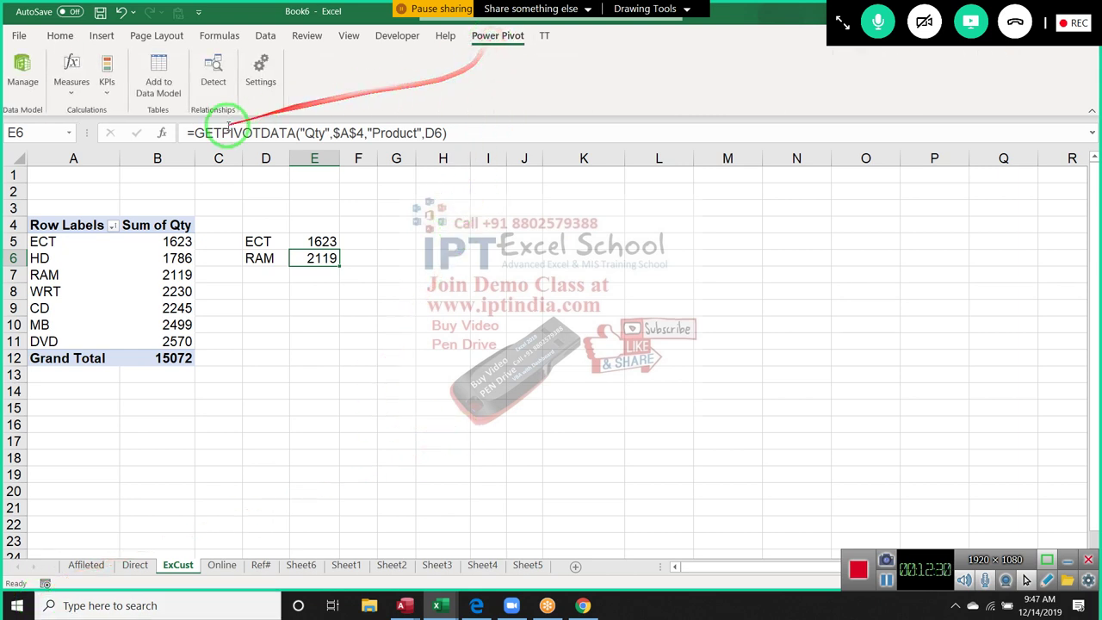
{"action": "left_click", "coordinate": [157, 289]}
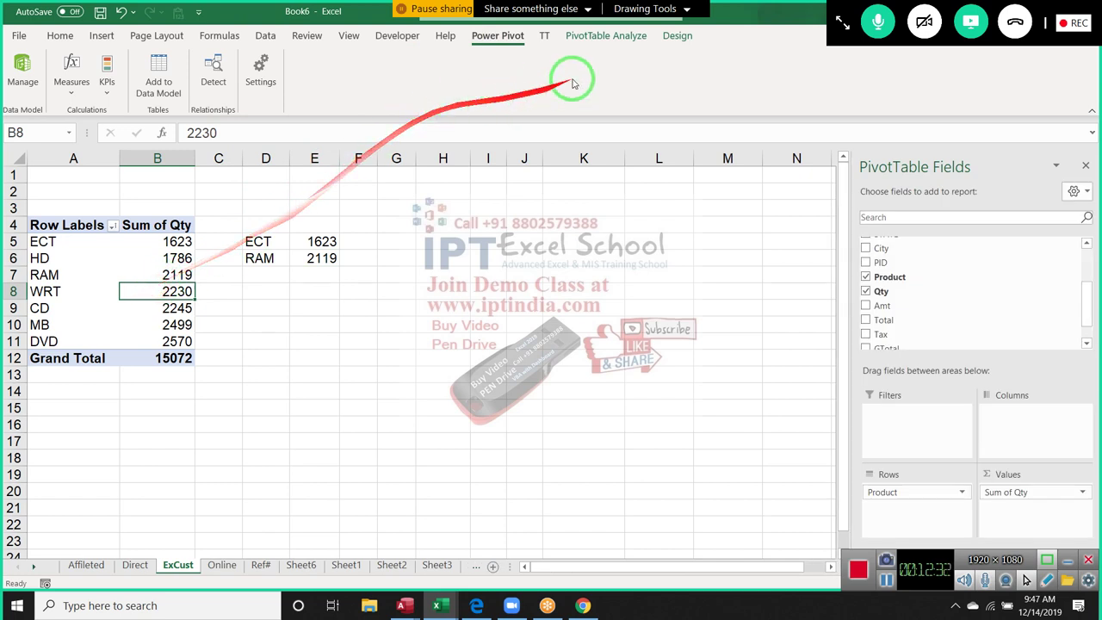
{"action": "left_click", "coordinate": [600, 39]}
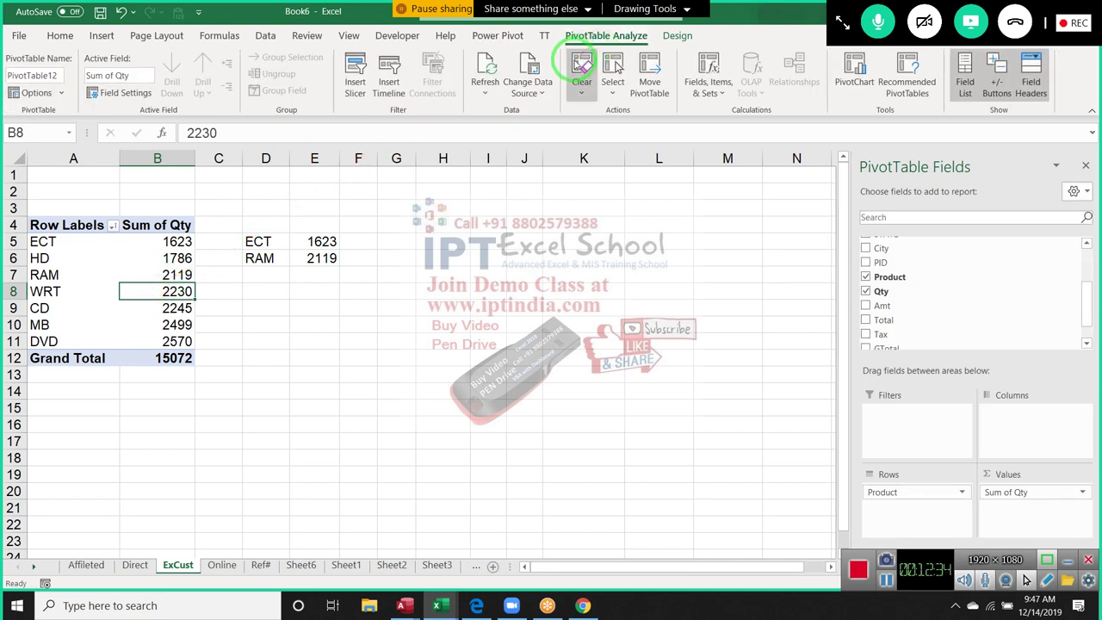
{"action": "left_click", "coordinate": [313, 258]}
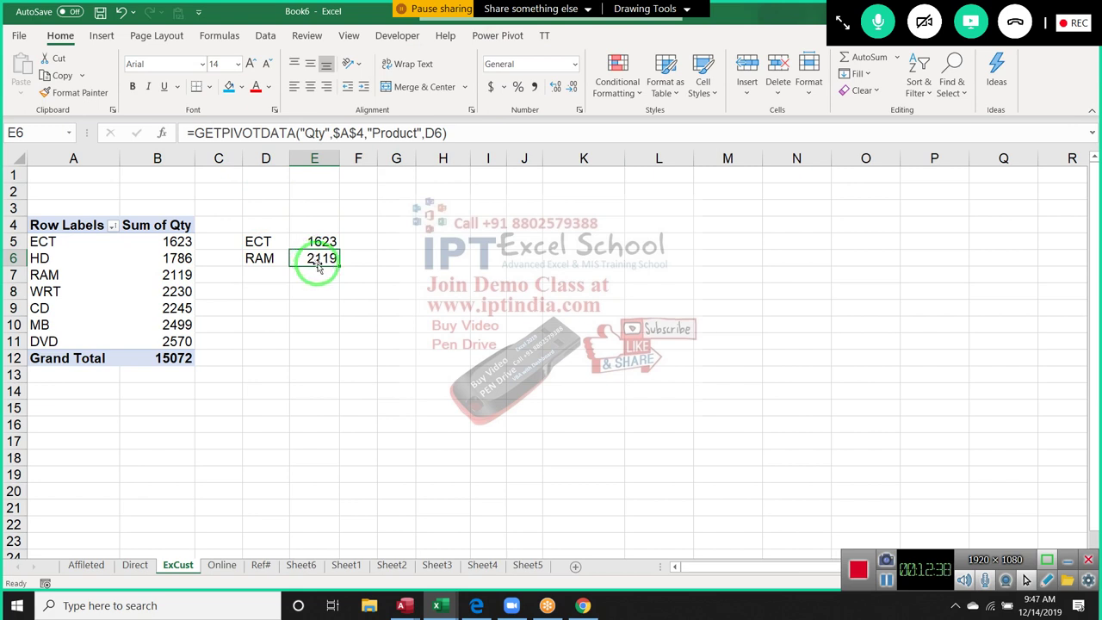
{"action": "mouse_move", "coordinate": [314, 260]}
{"action": "left_mouse_down"}
{"action": "mouse_move", "coordinate": [404, 137]}
{"action": "mouse_move", "coordinate": [370, 135]}
{"action": "left_mouse_up"}
{"action": "left_click", "coordinate": [402, 135]}
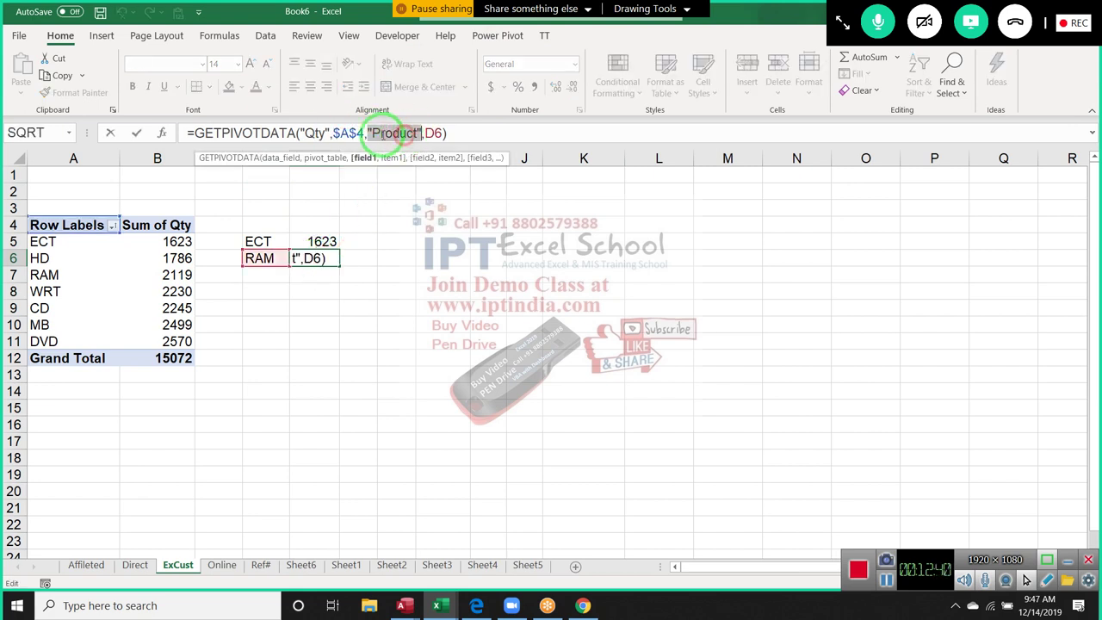
{"action": "key", "text": "Return"}
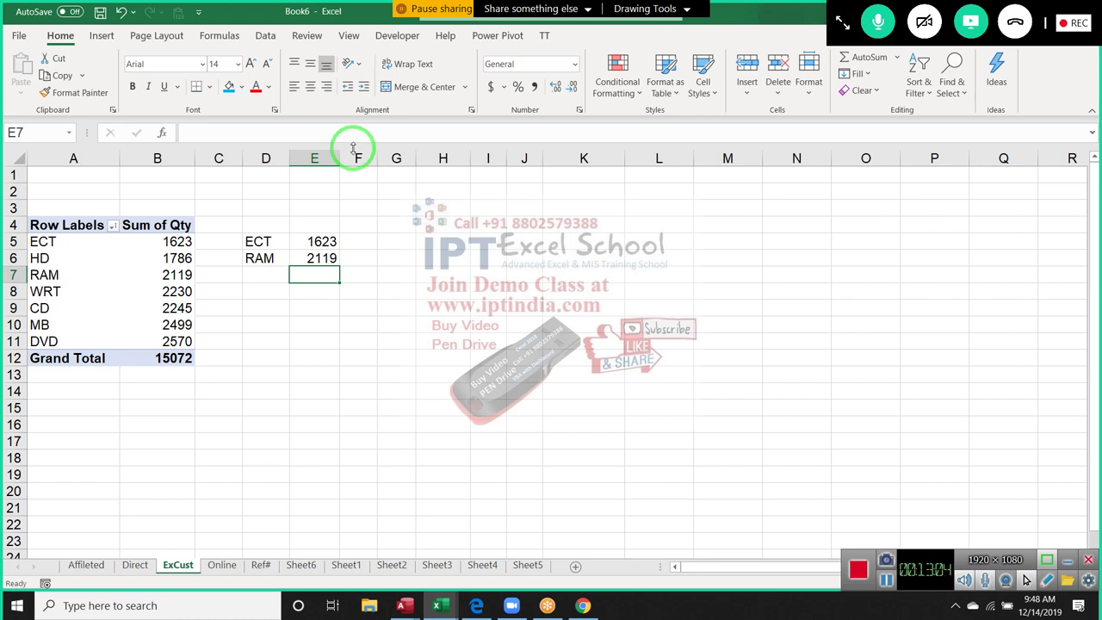
- Put a GETPIVOTDATA lookup of CD's quantity (2245) in F6 and autofit column F
{"action": "left_click", "coordinate": [363, 259]}
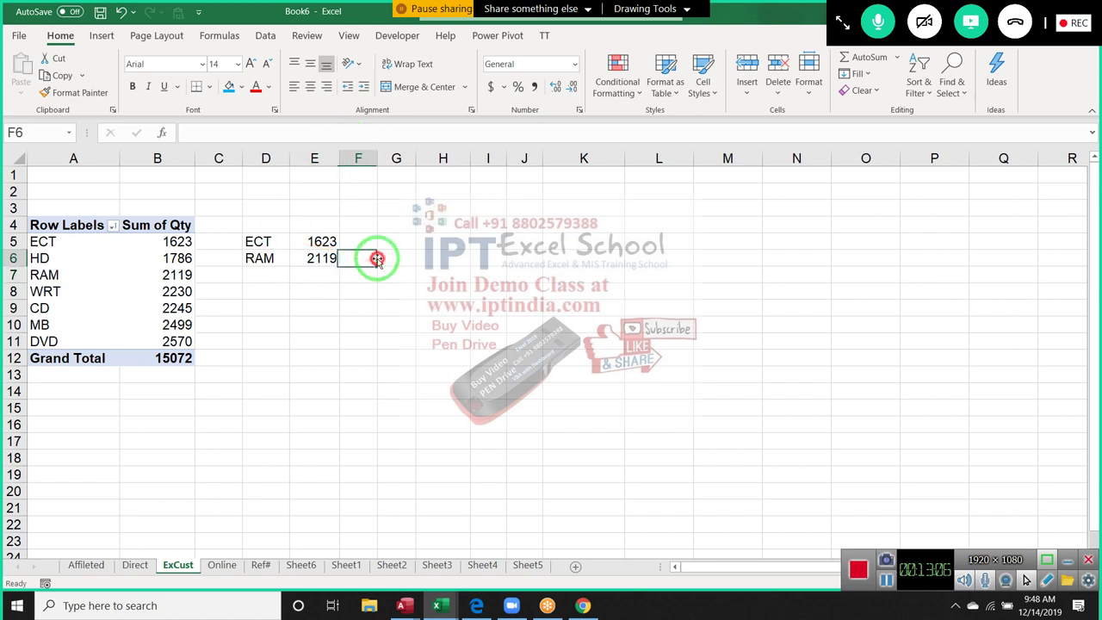
{"action": "type", "text": "="}
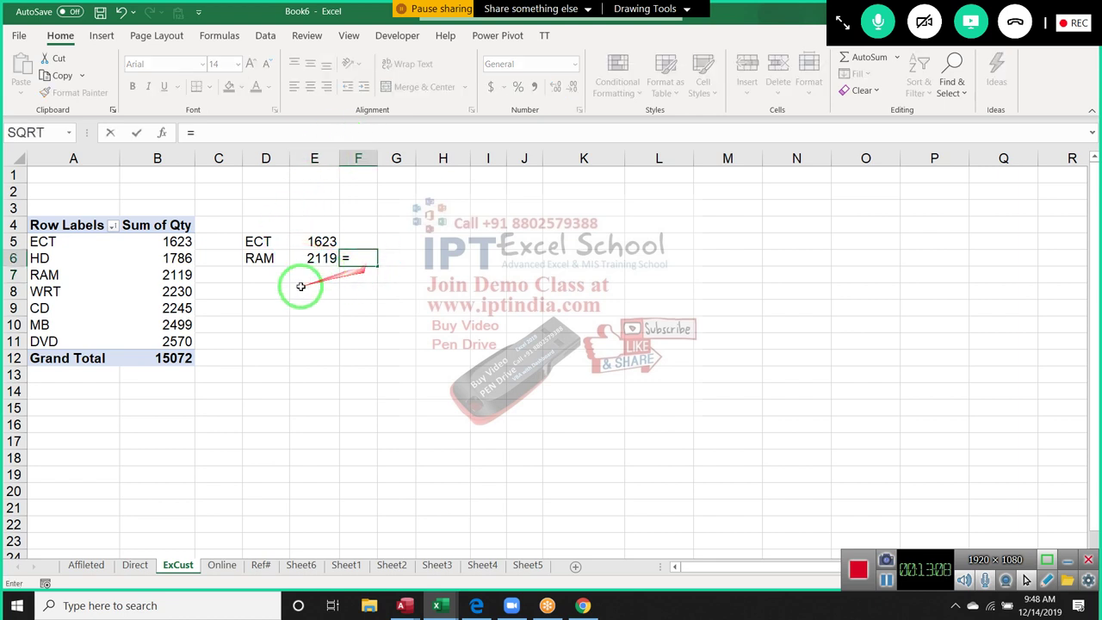
{"action": "left_click", "coordinate": [183, 310]}
{"action": "key", "text": "Return"}
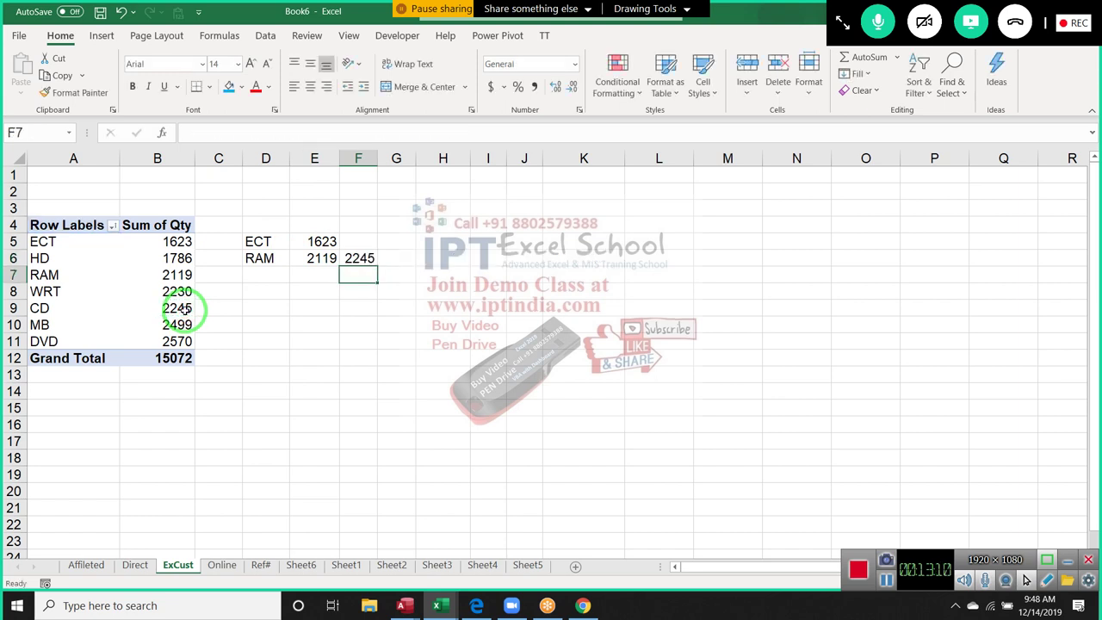
{"action": "key", "text": "Up"}
{"action": "key", "text": "Up"}
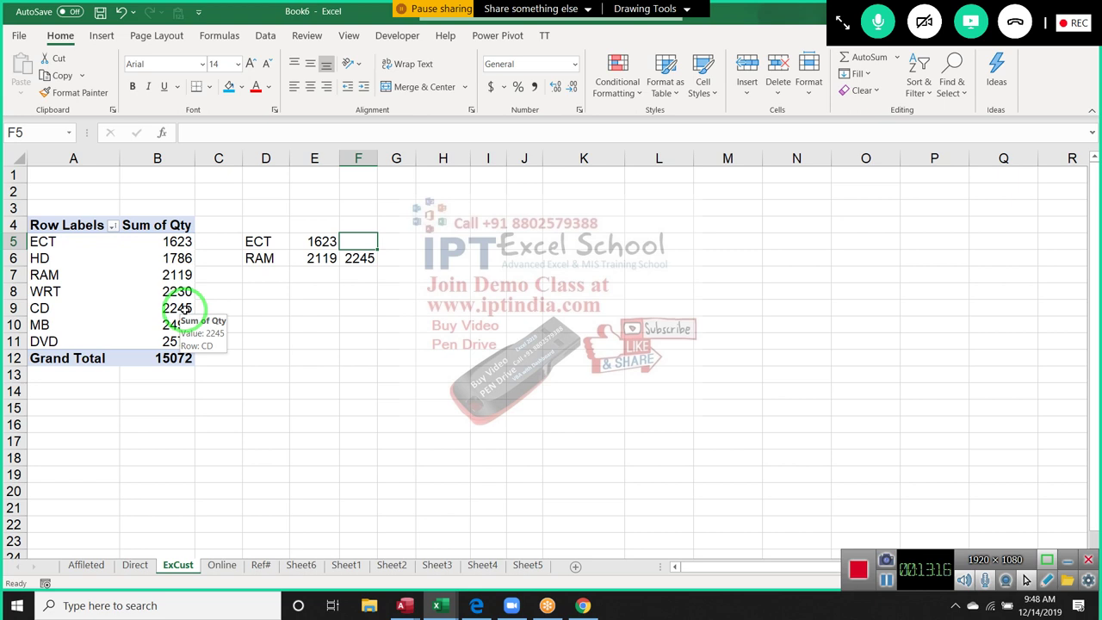
{"action": "double_click", "coordinate": [377, 160]}
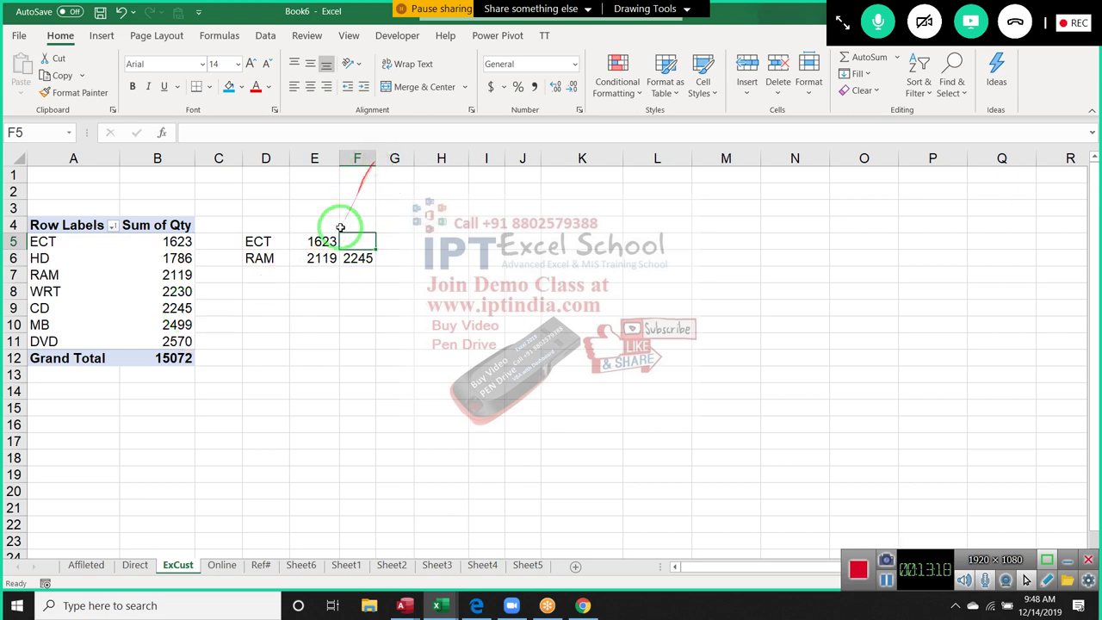
{"action": "left_click", "coordinate": [317, 241]}
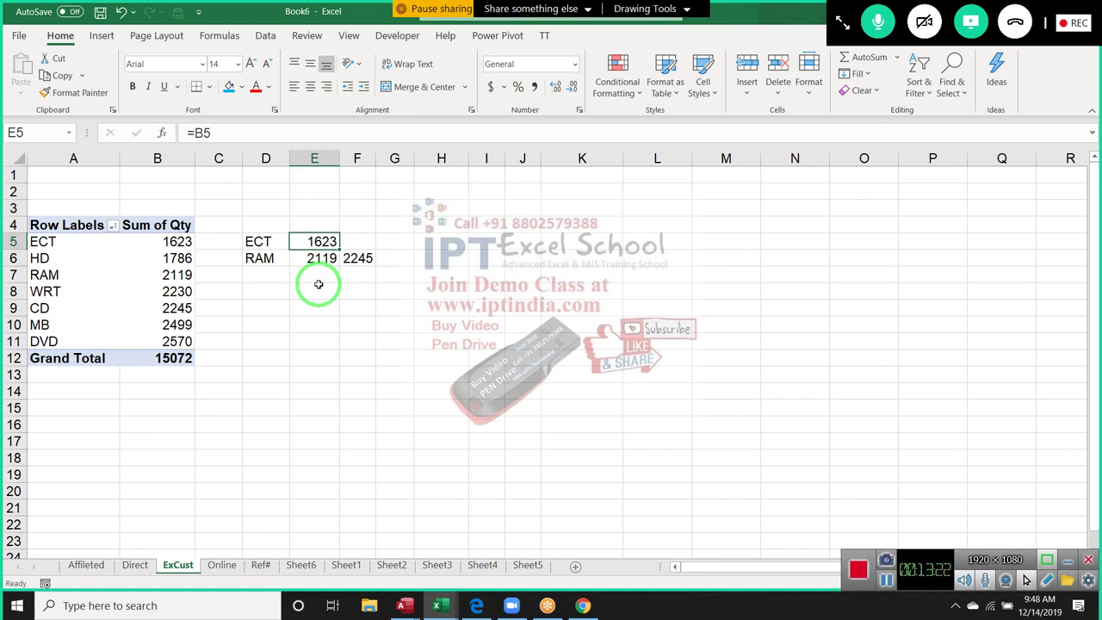
- Sort the pivot by Sum of Qty largest to smallest, putting DVD first
{"action": "right_click", "coordinate": [163, 291]}
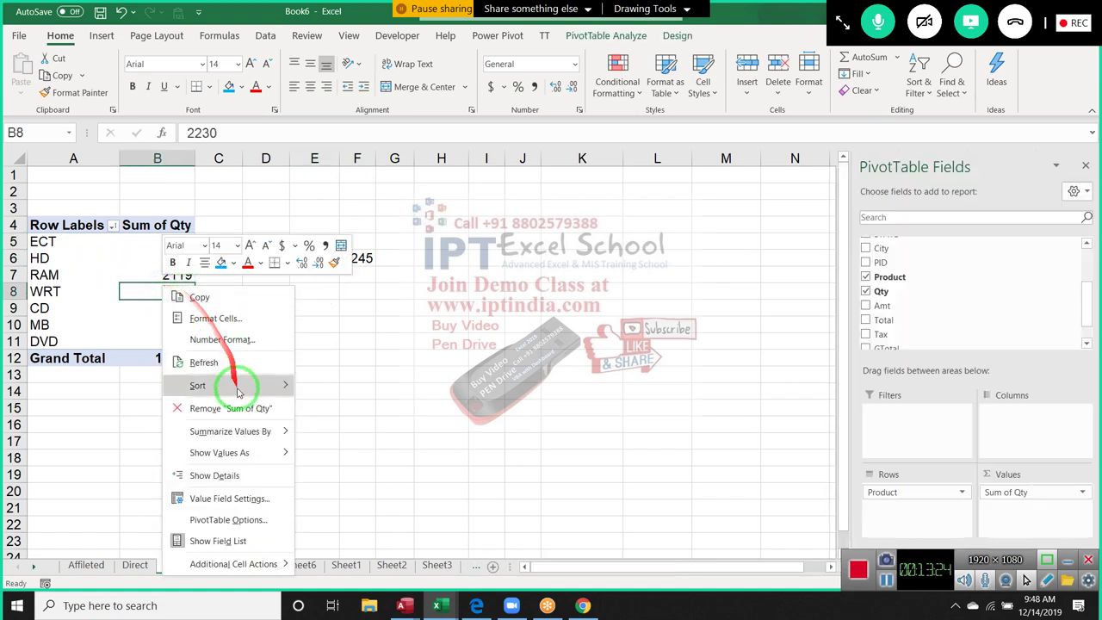
{"action": "mouse_move", "coordinate": [238, 387]}
{"action": "left_click", "coordinate": [337, 409]}
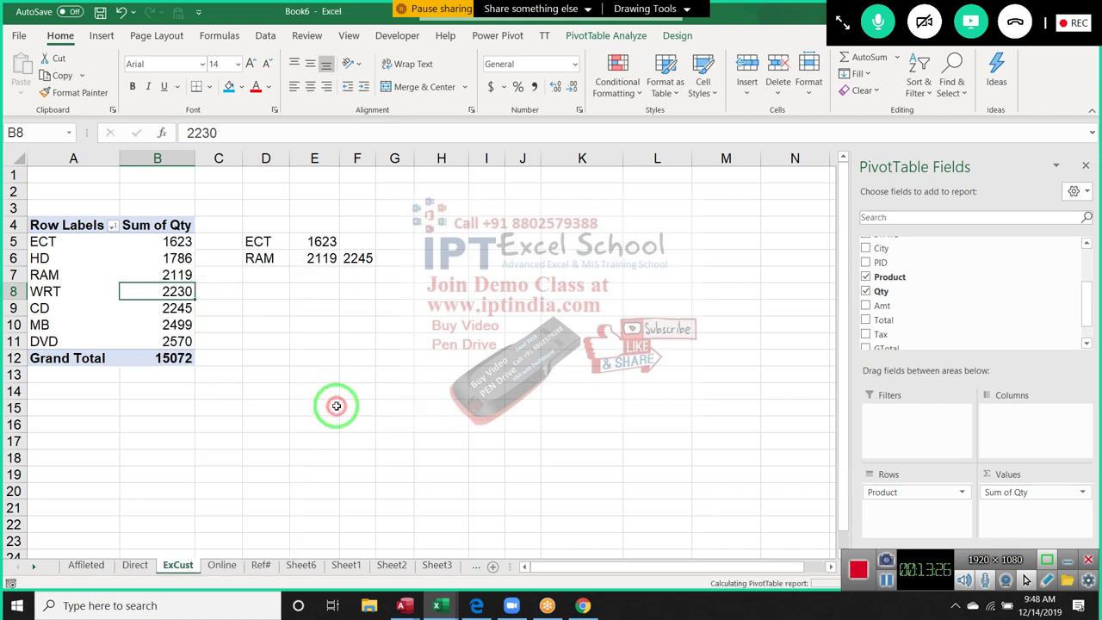
{"action": "left_click", "coordinate": [315, 244]}
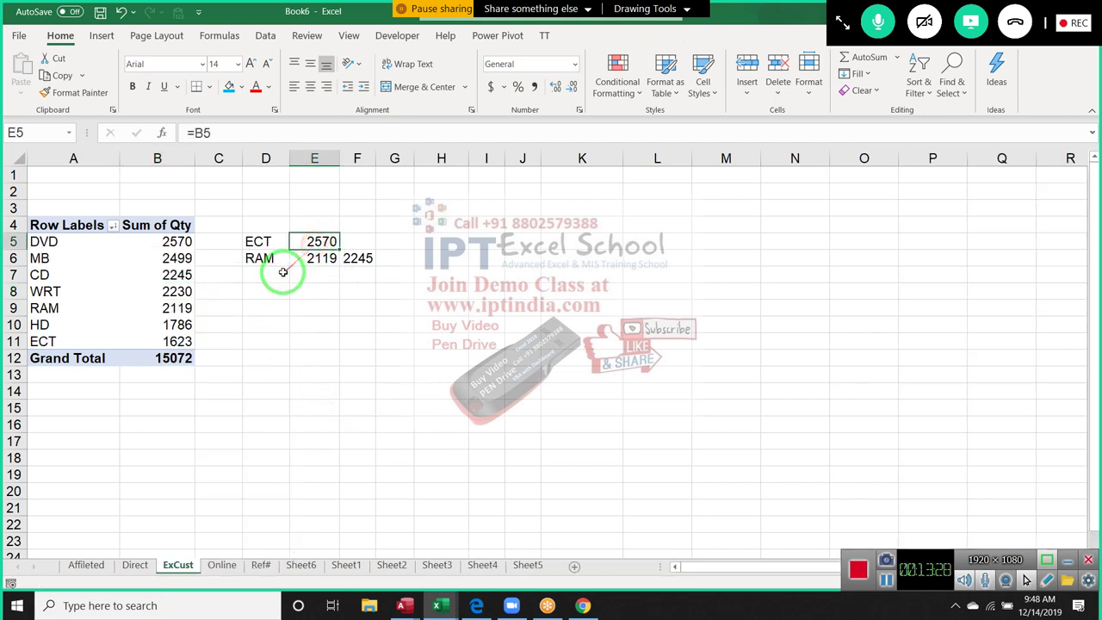
{"action": "left_click", "coordinate": [265, 241]}
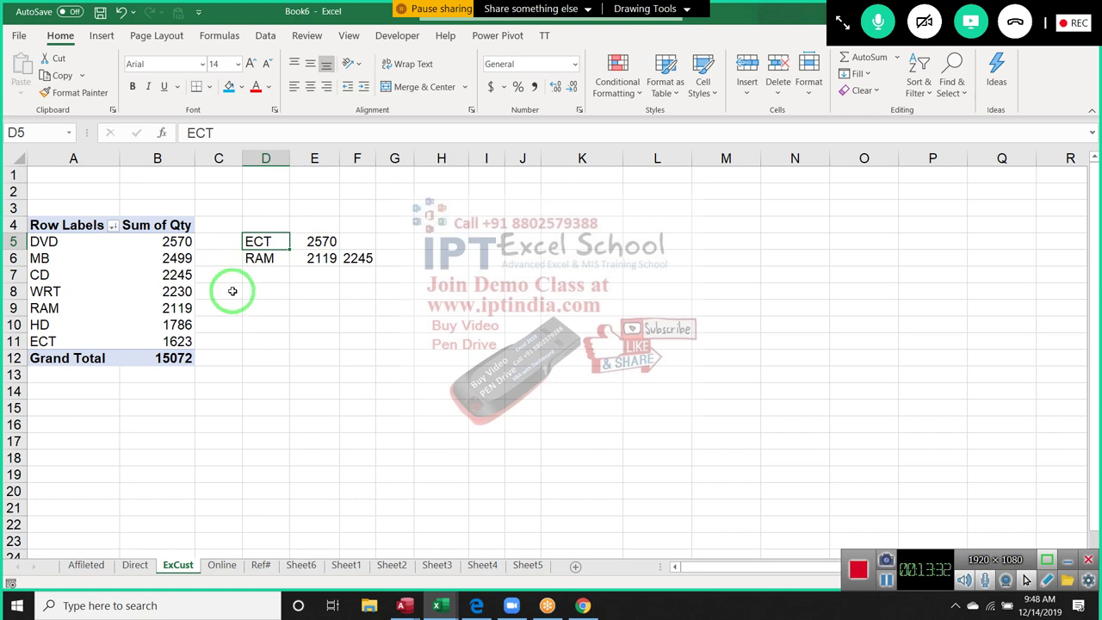
{"action": "left_click", "coordinate": [65, 244]}
- Compare E5's =B5 link, now 2570, with E6's GETPIVOTDATA lookup still returning 2119
{"action": "left_click", "coordinate": [312, 241]}
{"action": "key", "text": "F2"}
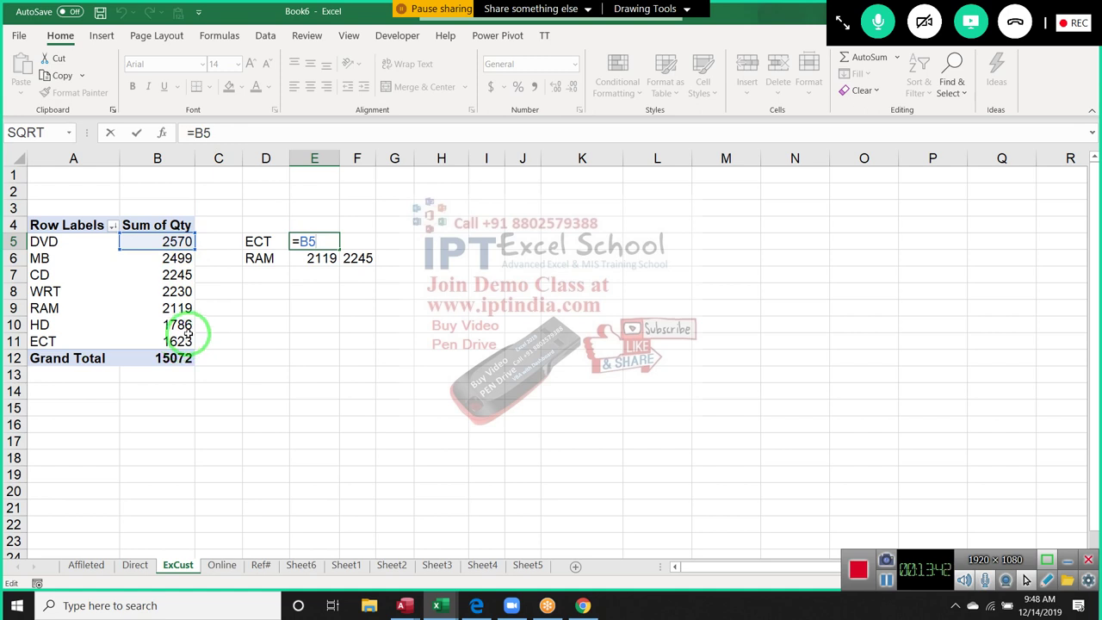
{"action": "key", "text": "Return"}
{"action": "double_click", "coordinate": [315, 258]}
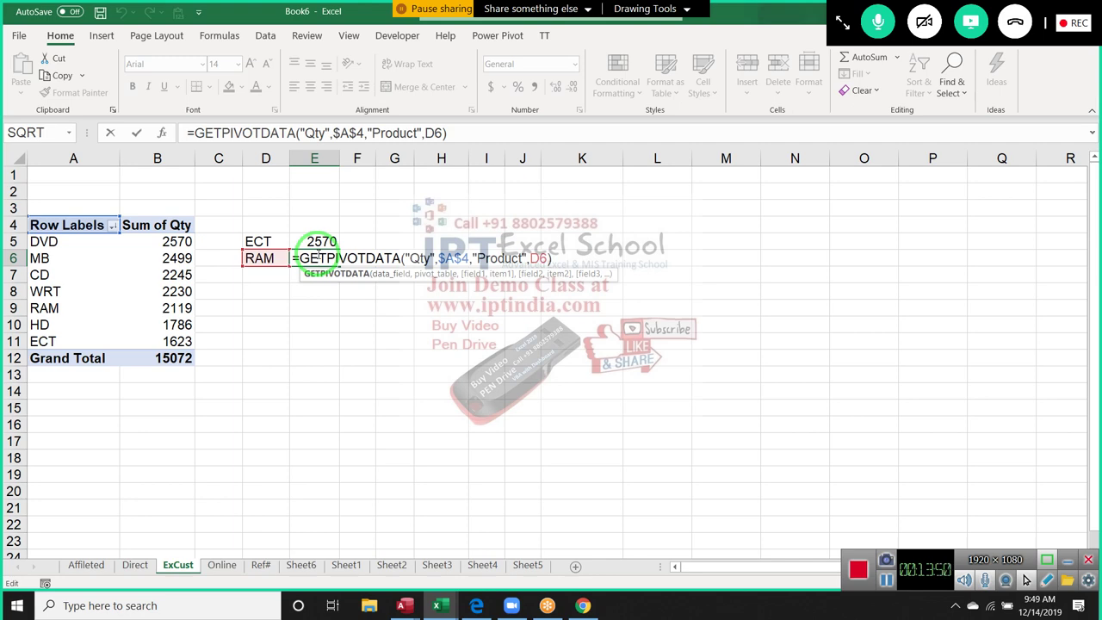
{"action": "key", "text": "Return"}
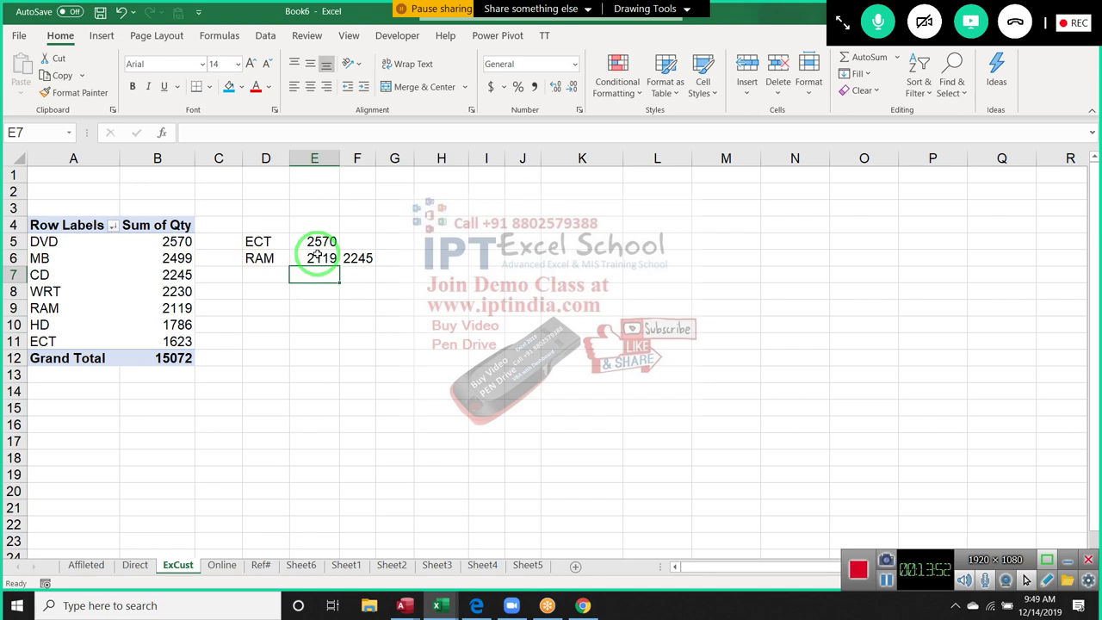
{"action": "left_click", "coordinate": [316, 256]}
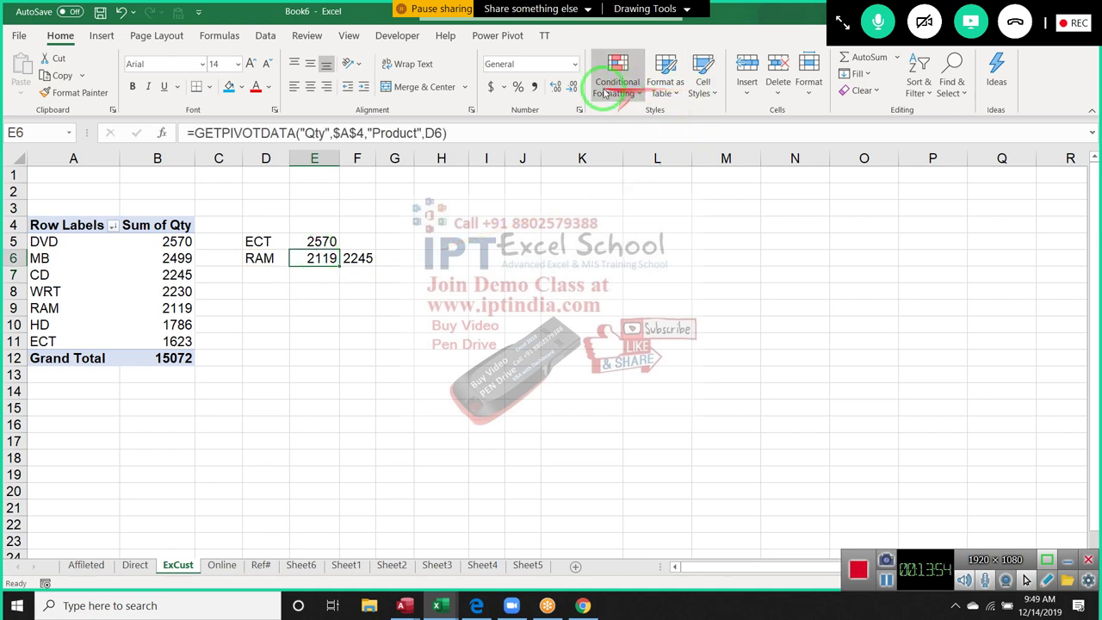
{"action": "left_click", "coordinate": [164, 258]}
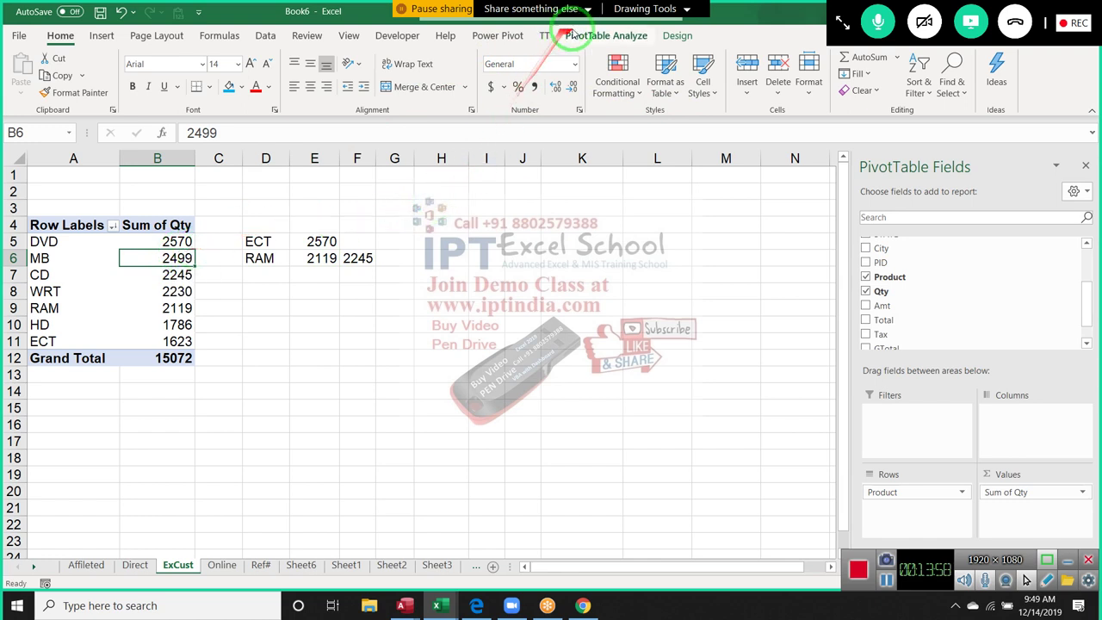
{"action": "left_click", "coordinate": [590, 35]}
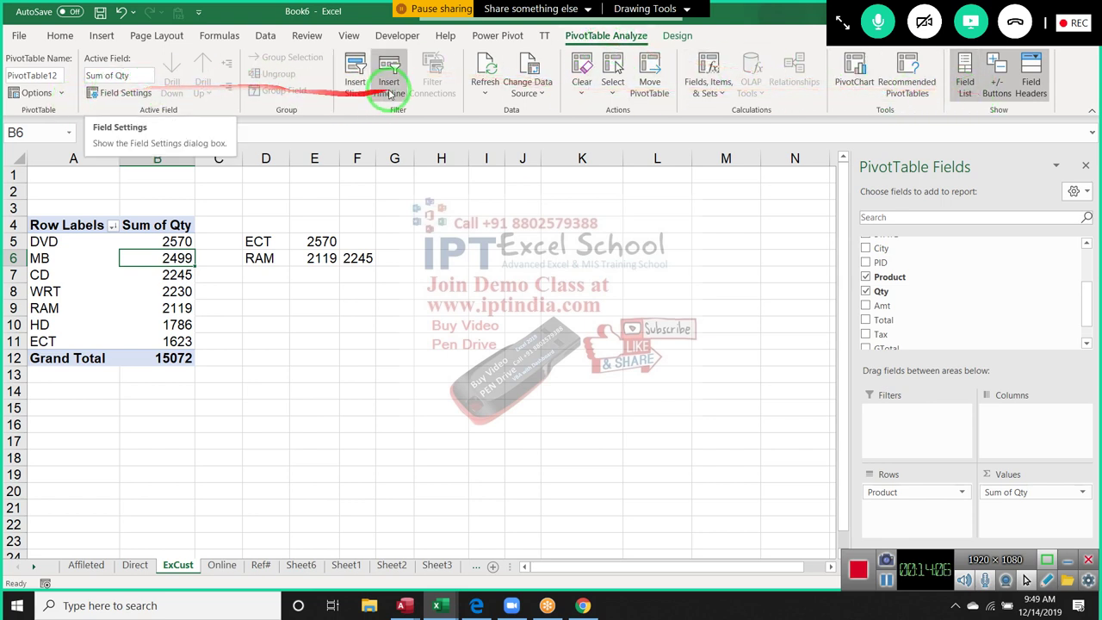
{"action": "mouse_move", "coordinate": [379, 73]}
{"action": "left_mouse_down"}
{"action": "mouse_move", "coordinate": [476, 104]}
{"action": "mouse_move", "coordinate": [408, 92]}
{"action": "left_mouse_up"}
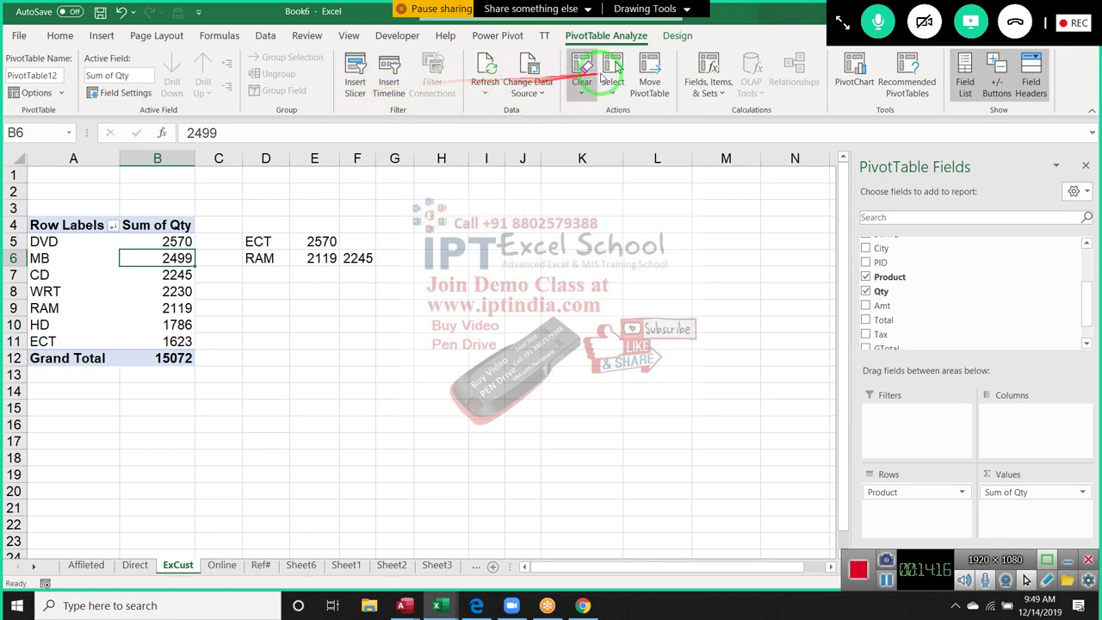
{"action": "left_click", "coordinate": [672, 36]}
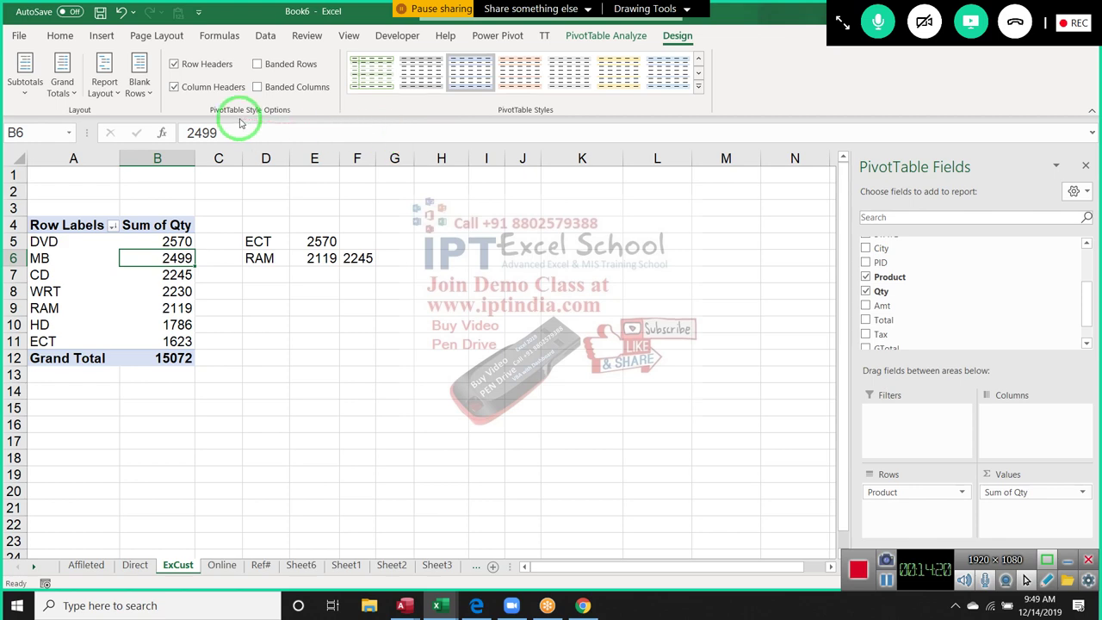
{"action": "left_click", "coordinate": [587, 35]}
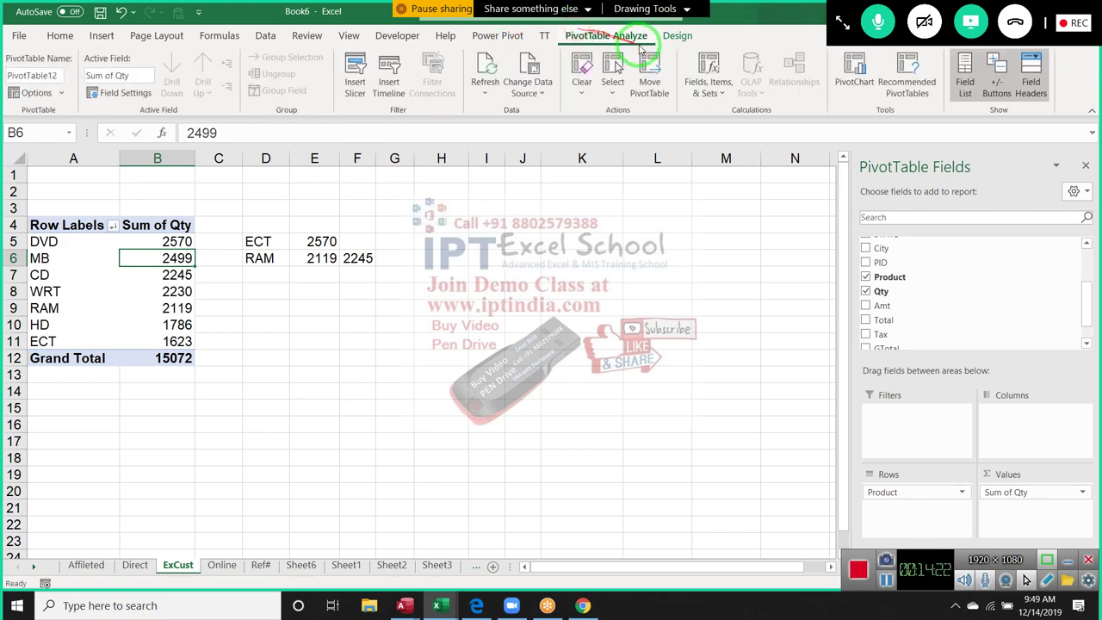
{"action": "left_click", "coordinate": [676, 35]}
{"action": "left_click", "coordinate": [627, 35]}
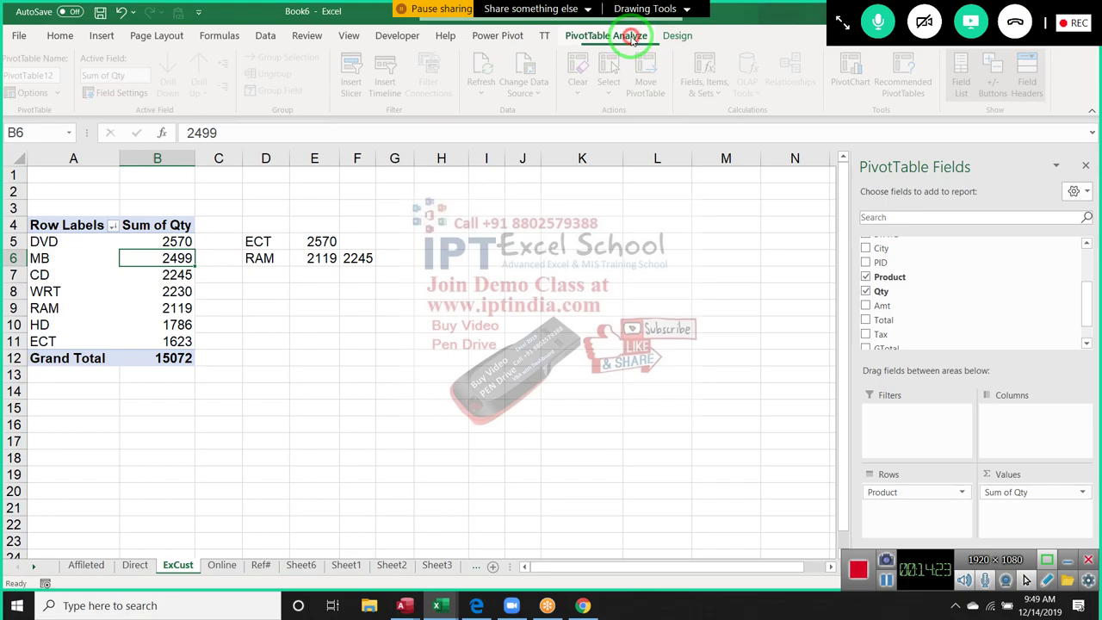
{"action": "left_click", "coordinate": [498, 269]}
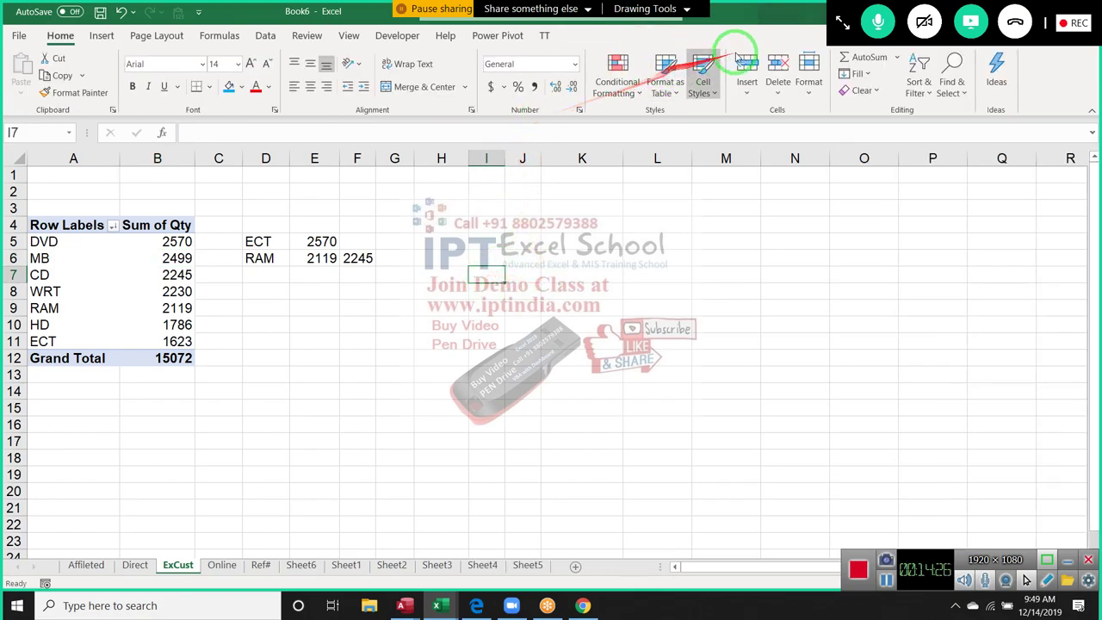
- Close Book6 without saving its changes
{"action": "left_click_drag", "start_coordinate": [749, 25], "coordinate": [684, 148]}
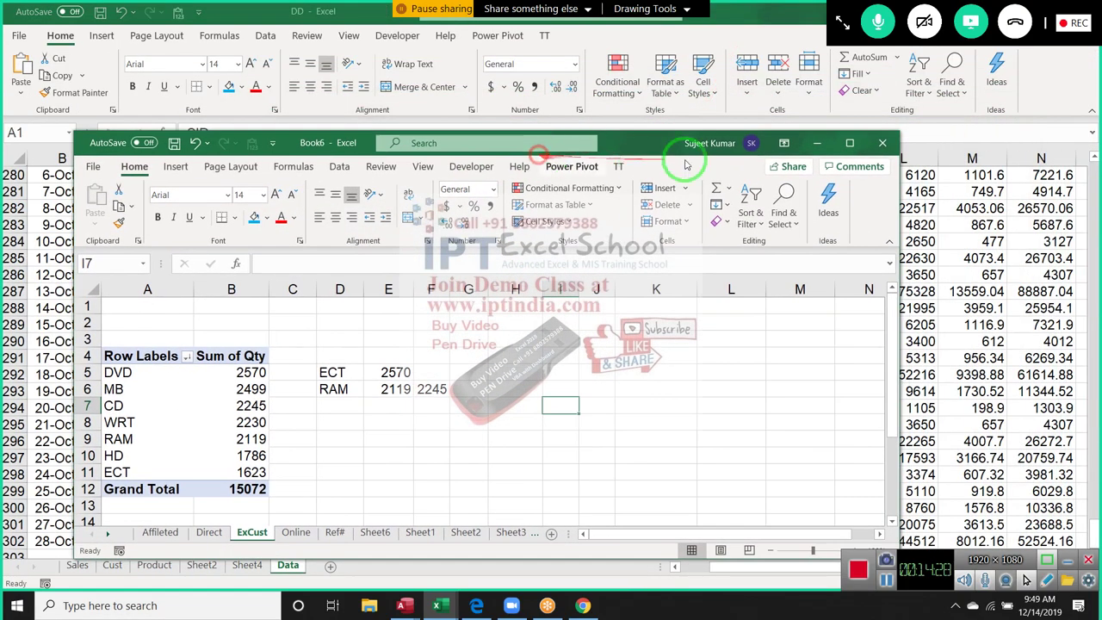
{"action": "left_click", "coordinate": [880, 144]}
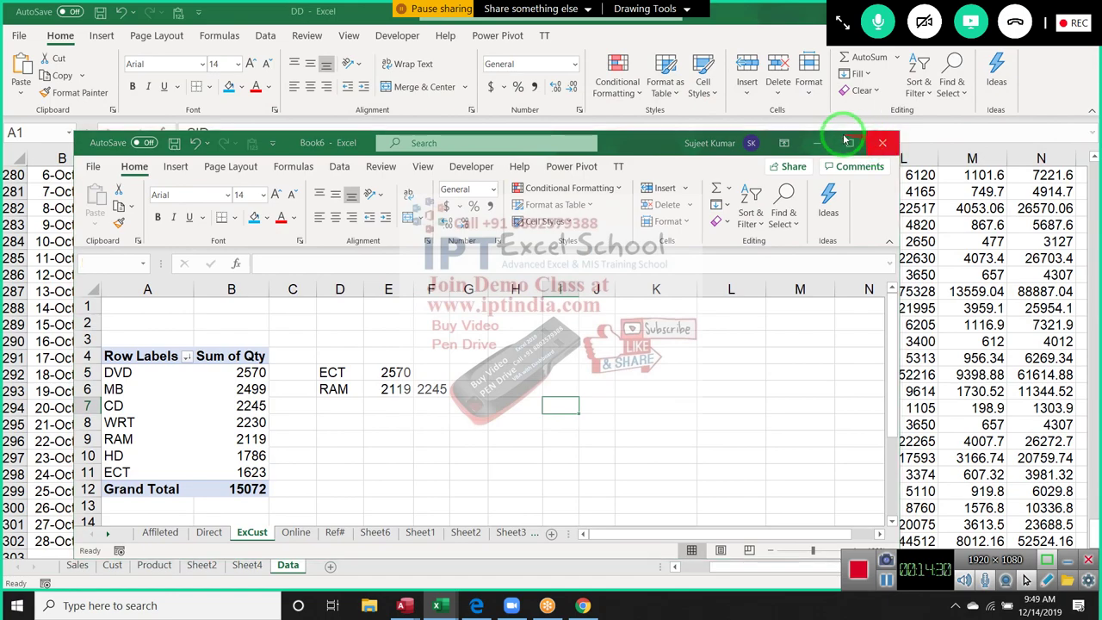
{"action": "left_click", "coordinate": [544, 454]}
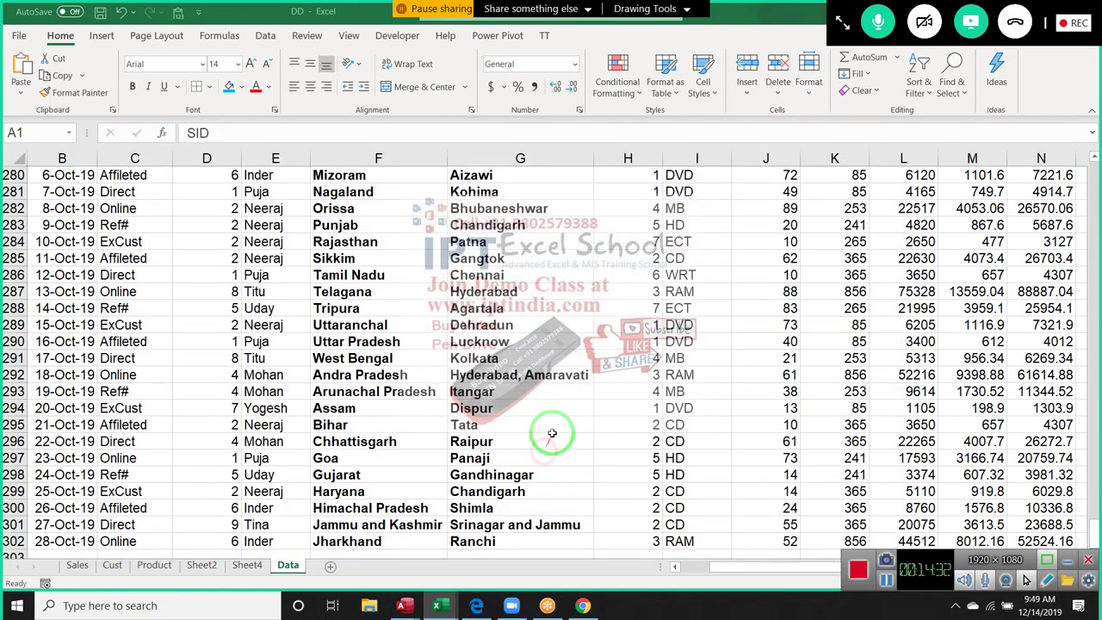
- Maximize the DD workbook and return to cell A1 of its Data sheet
{"action": "mouse_move", "coordinate": [738, 25]}
{"action": "left_mouse_down"}
{"action": "mouse_move", "coordinate": [699, 90]}
{"action": "mouse_move", "coordinate": [515, 140]}
{"action": "left_mouse_up"}
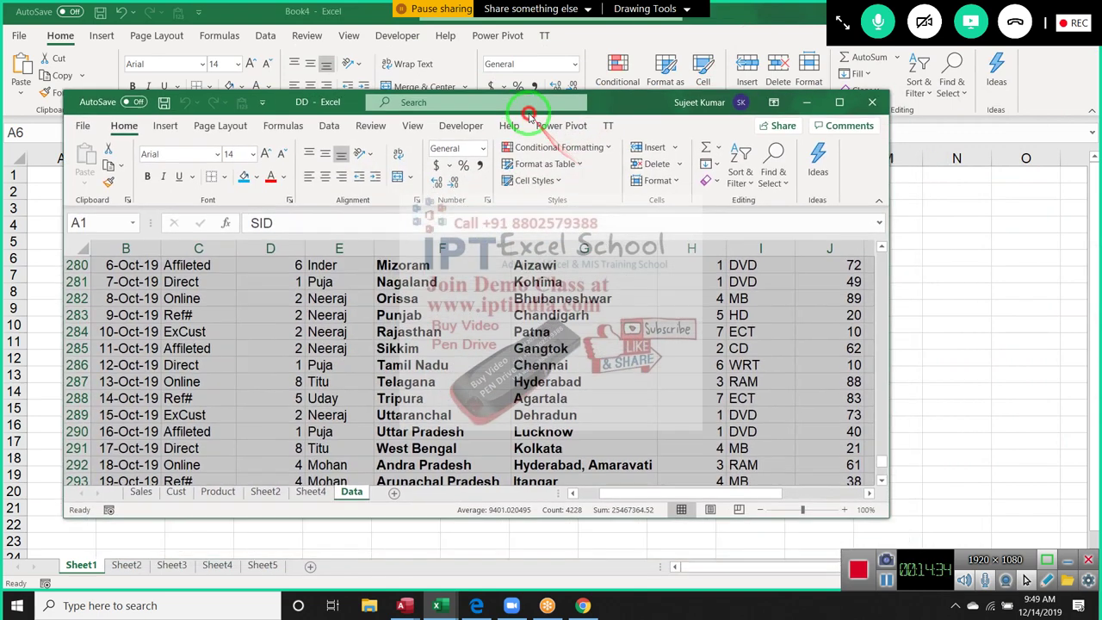
{"action": "left_click", "coordinate": [840, 105]}
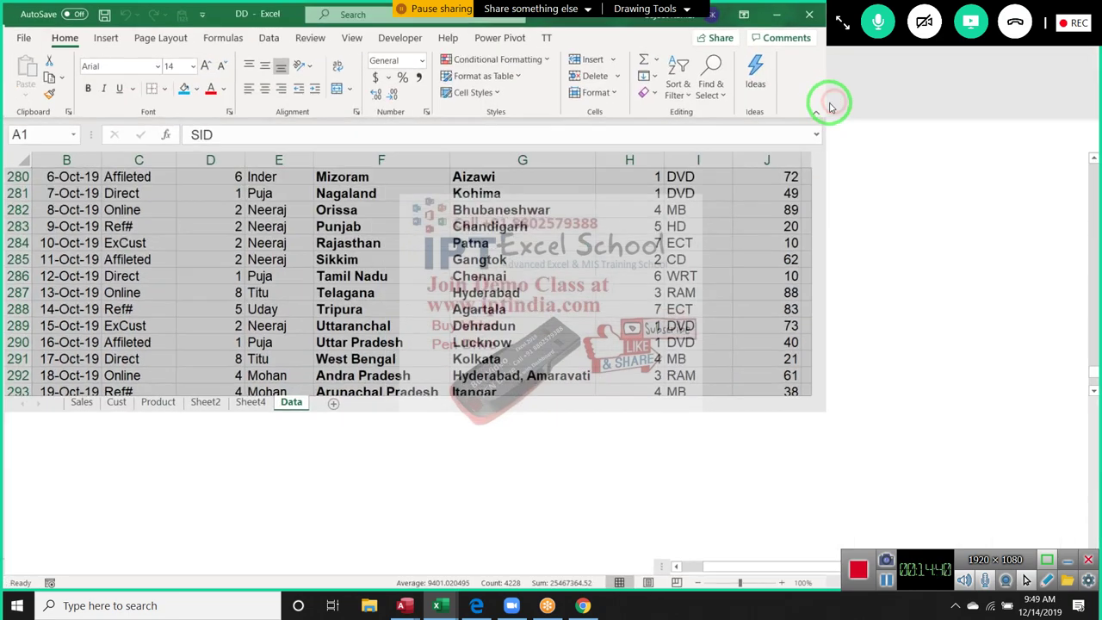
{"action": "scroll", "coordinate": [567, 372], "scroll_direction": "up", "scroll_amount": 10}
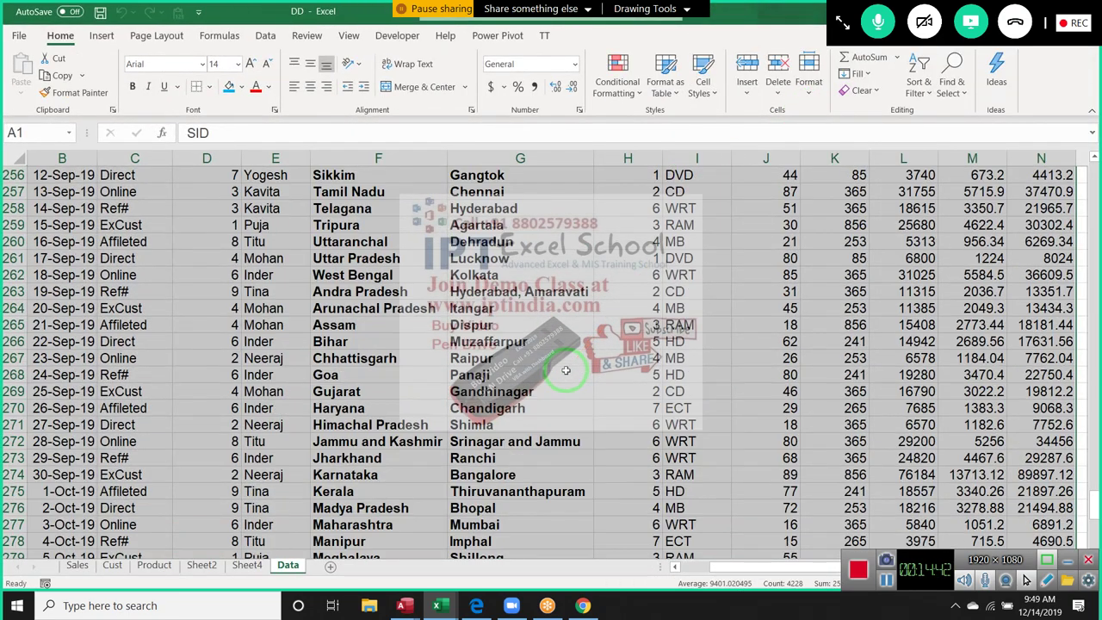
{"action": "scroll", "coordinate": [564, 372], "scroll_direction": "up", "scroll_amount": 6}
{"action": "scroll", "coordinate": [534, 383], "scroll_direction": "up", "scroll_amount": 6}
{"action": "scroll", "coordinate": [502, 393], "scroll_direction": "up", "scroll_amount": 4}
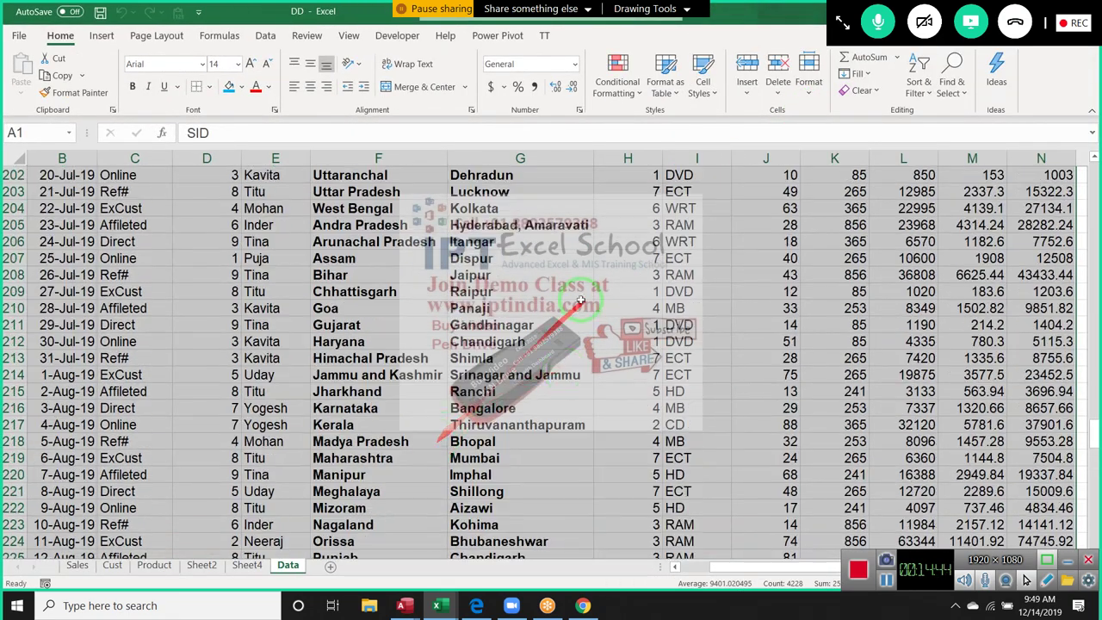
{"action": "left_click", "coordinate": [369, 427]}
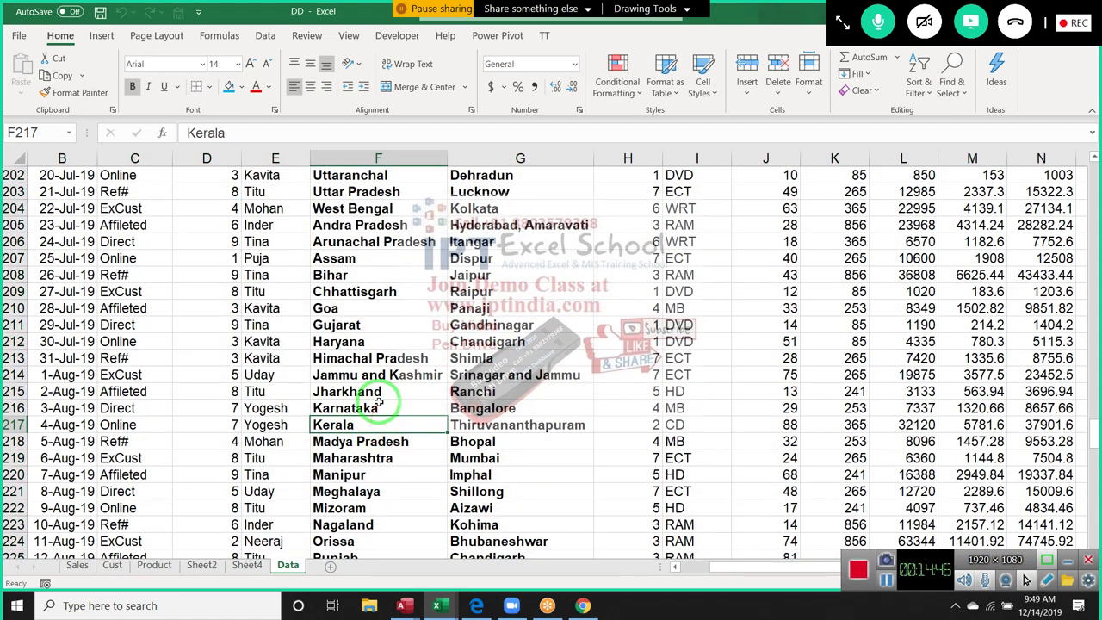
{"action": "key", "text": "ctrl+Up"}
{"action": "key", "text": "ctrl+Left"}
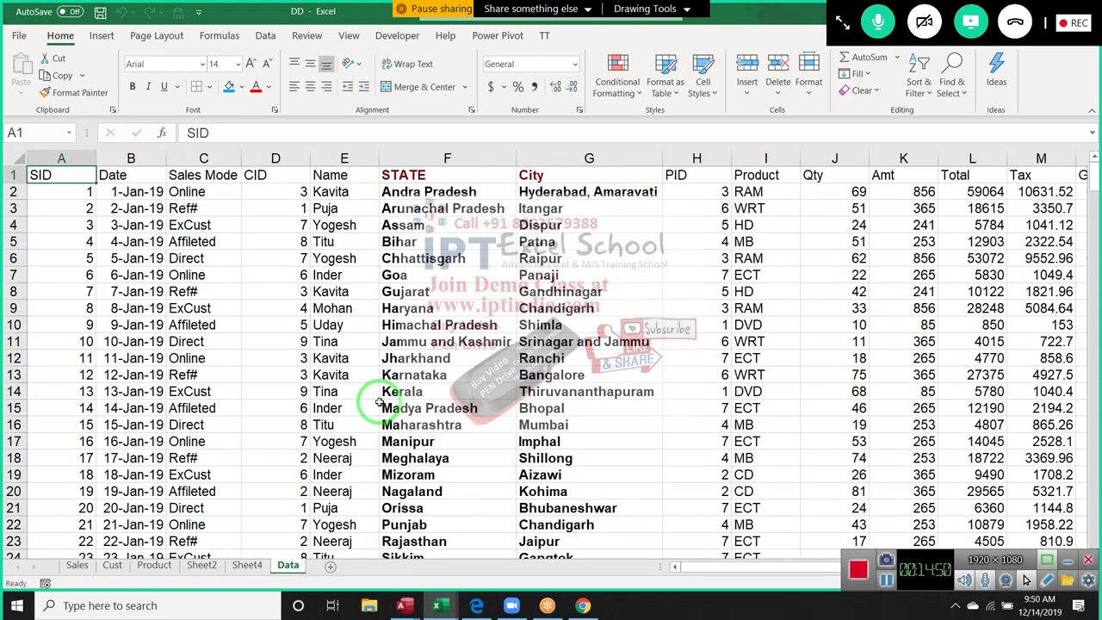
- Delete the empty Sheet4 tab, confirming the permanent deletion
{"action": "left_click", "coordinate": [246, 568]}
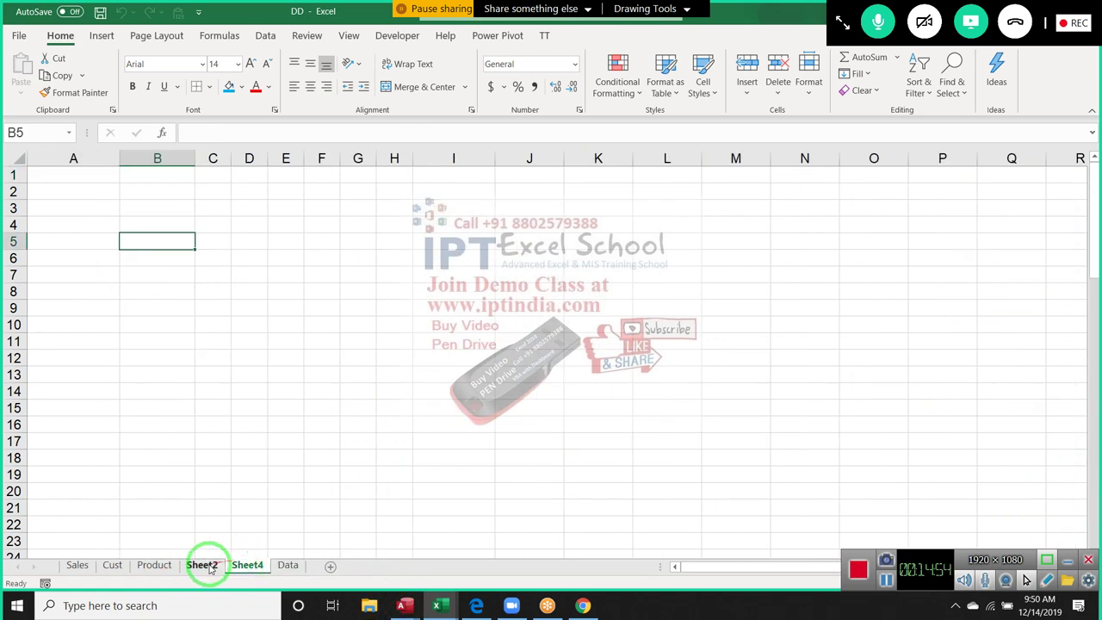
{"action": "left_click", "coordinate": [205, 565]}
{"action": "left_click", "coordinate": [242, 568]}
{"action": "right_click", "coordinate": [242, 568]}
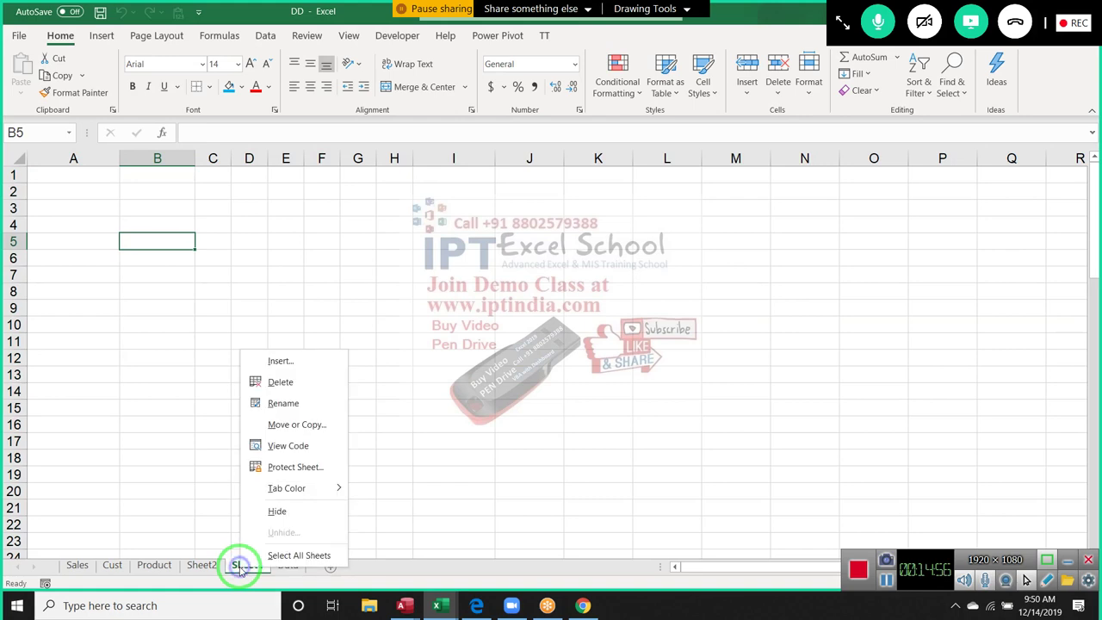
{"action": "left_click", "coordinate": [275, 381]}
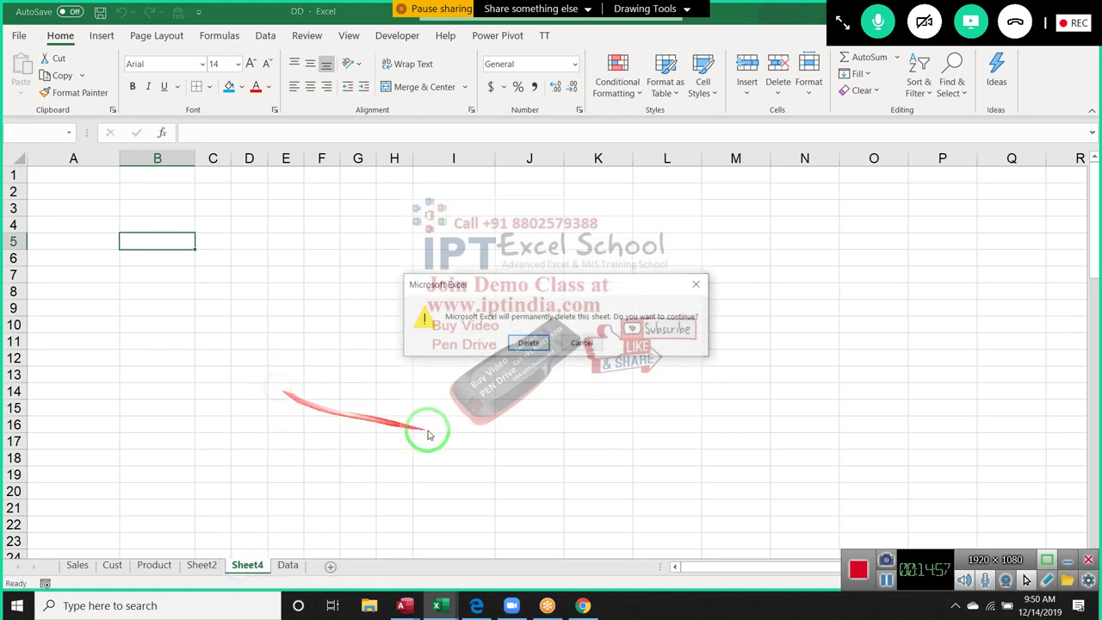
{"action": "left_click", "coordinate": [527, 343]}
{"action": "left_click", "coordinate": [156, 488]}
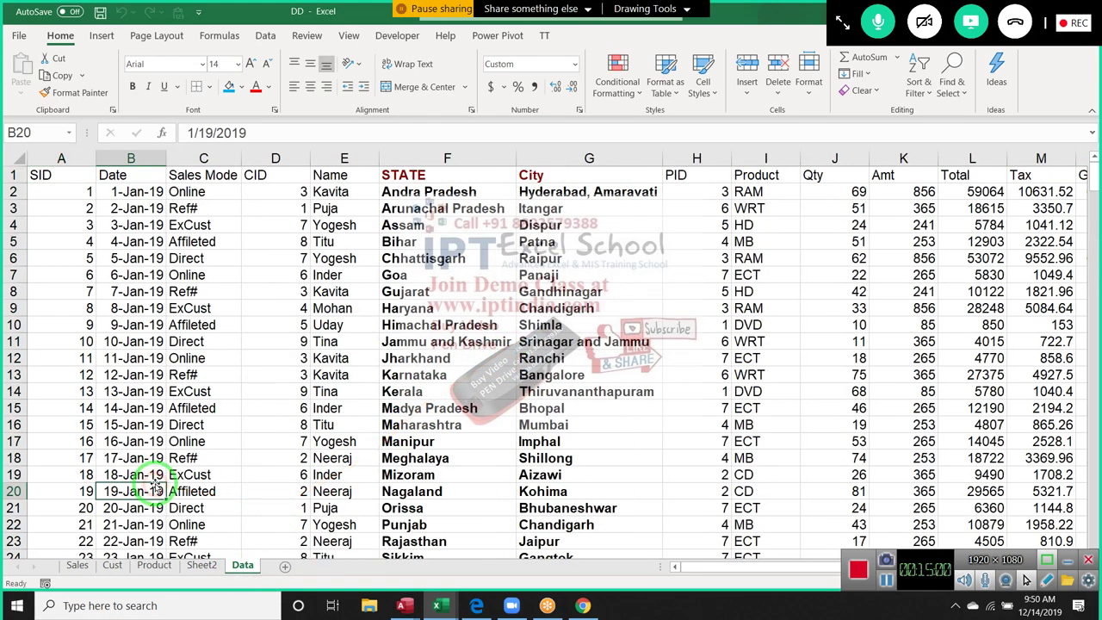
{"action": "key", "text": "ctrl+Down"}
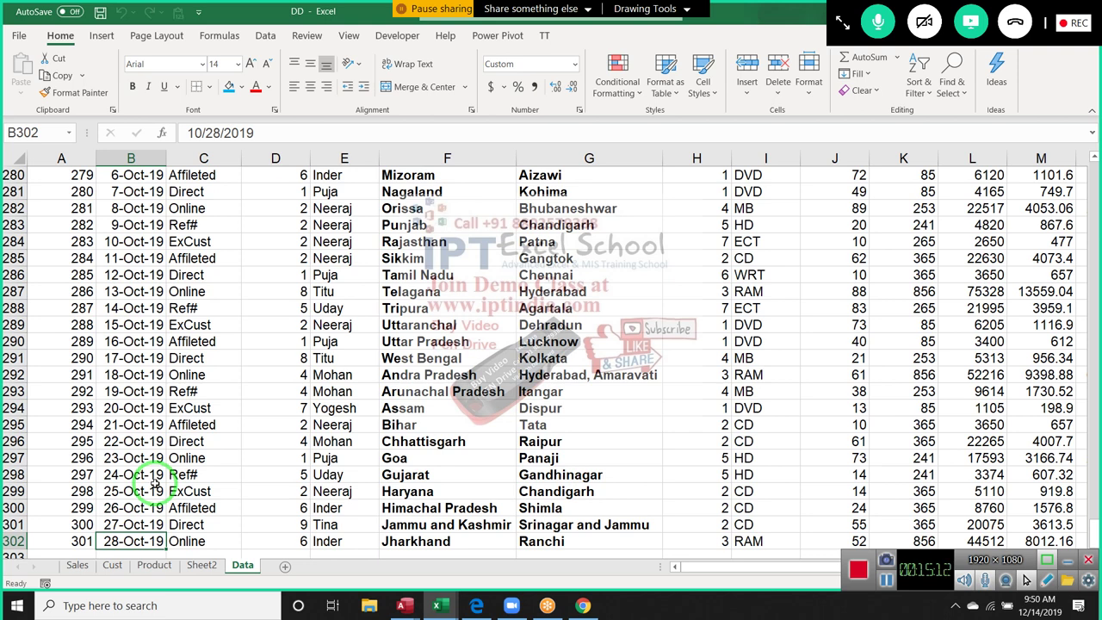
{"action": "key", "text": "Up"}
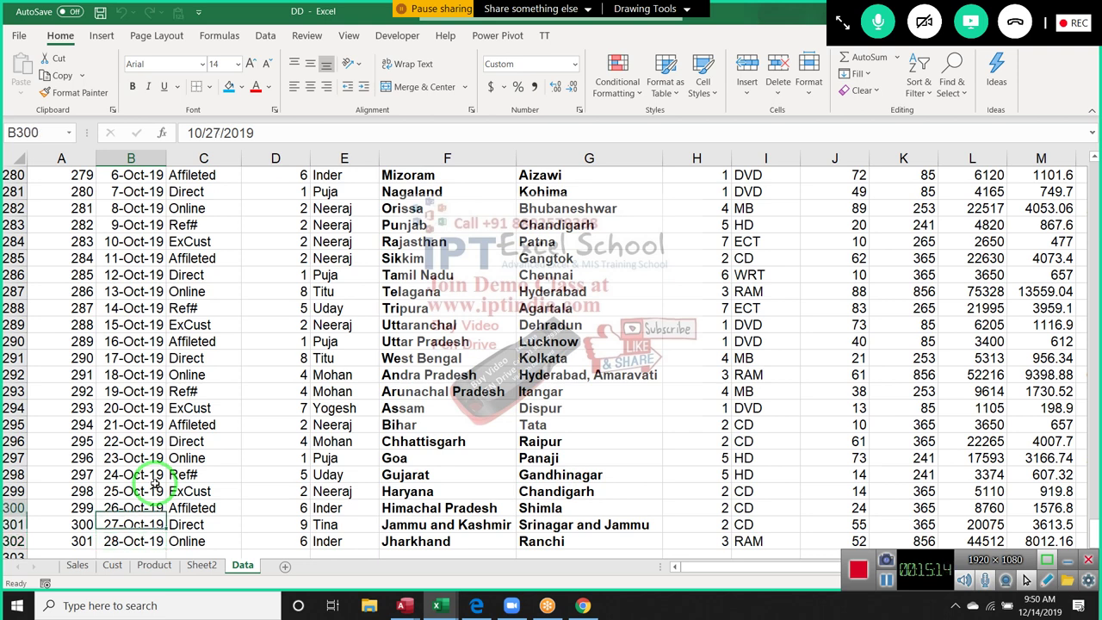
{"action": "key", "text": "Up"}
{"action": "key", "text": "Up"}
{"action": "key", "text": "Up"}
{"action": "key", "text": "Up"}
{"action": "key", "text": "Up"}
{"action": "key", "text": "Up"}
{"action": "key", "text": "Up"}
{"action": "key", "text": "Up"}
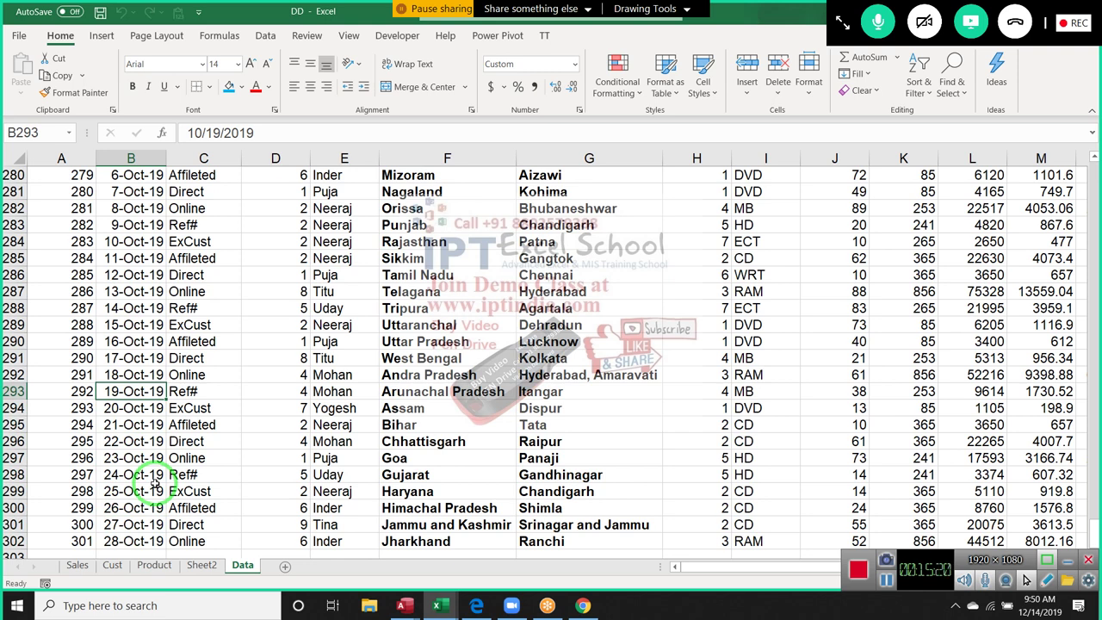
{"action": "key", "text": "Up"}
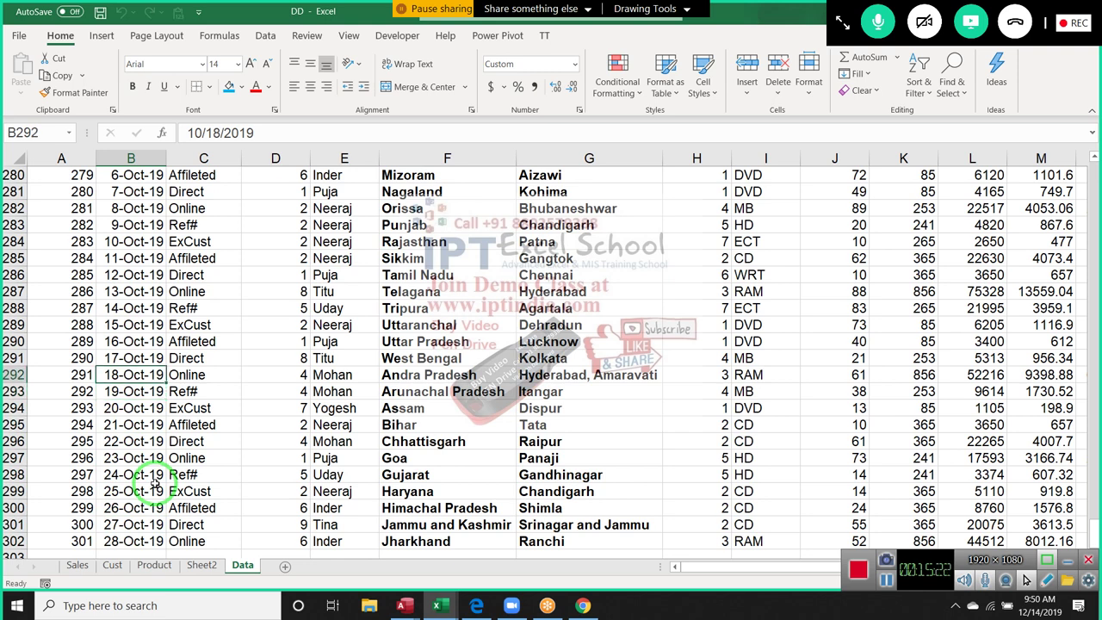
{"action": "key", "text": "Up"}
{"action": "key", "text": "Up"}
{"action": "key", "text": "Up"}
{"action": "key", "text": "Up"}
{"action": "key", "text": "Up"}
{"action": "key", "text": "Up"}
{"action": "key", "text": "Up"}
{"action": "key", "text": "Up"}
{"action": "key", "text": "Up"}
{"action": "key", "text": "Up"}
{"action": "key", "text": "Up"}
{"action": "key", "text": "Up"}
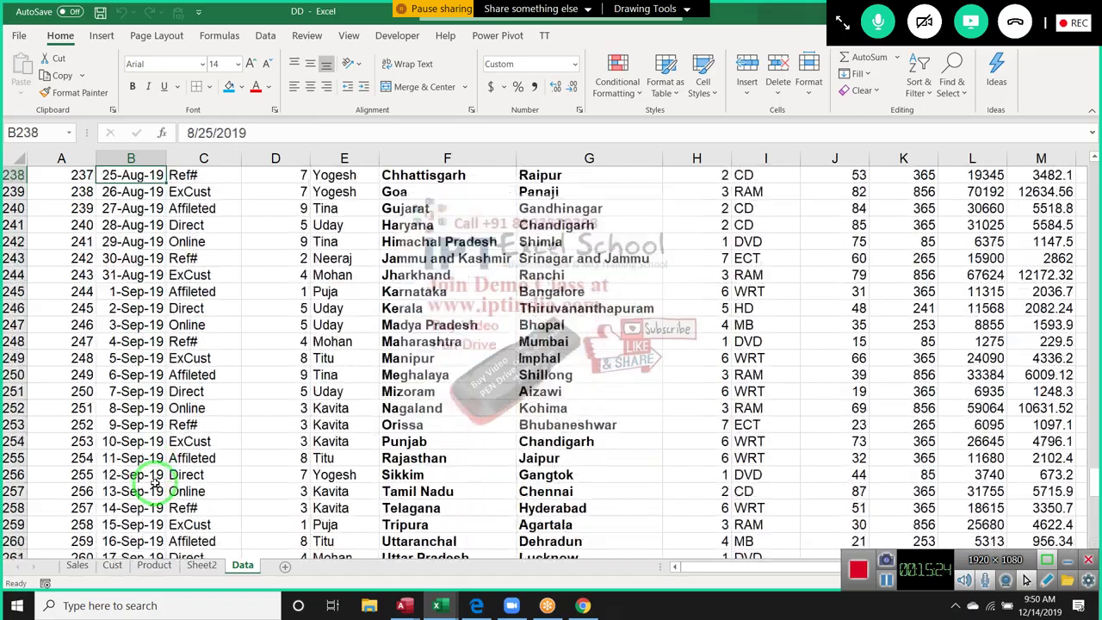
{"action": "key", "text": "Up"}
{"action": "key", "text": "Up"}
{"action": "key", "text": "Up"}
{"action": "key", "text": "Up"}
{"action": "key", "text": "Up"}
{"action": "key", "text": "Up"}
{"action": "key", "text": "Left"}
{"action": "key", "text": "ctrl+Up"}
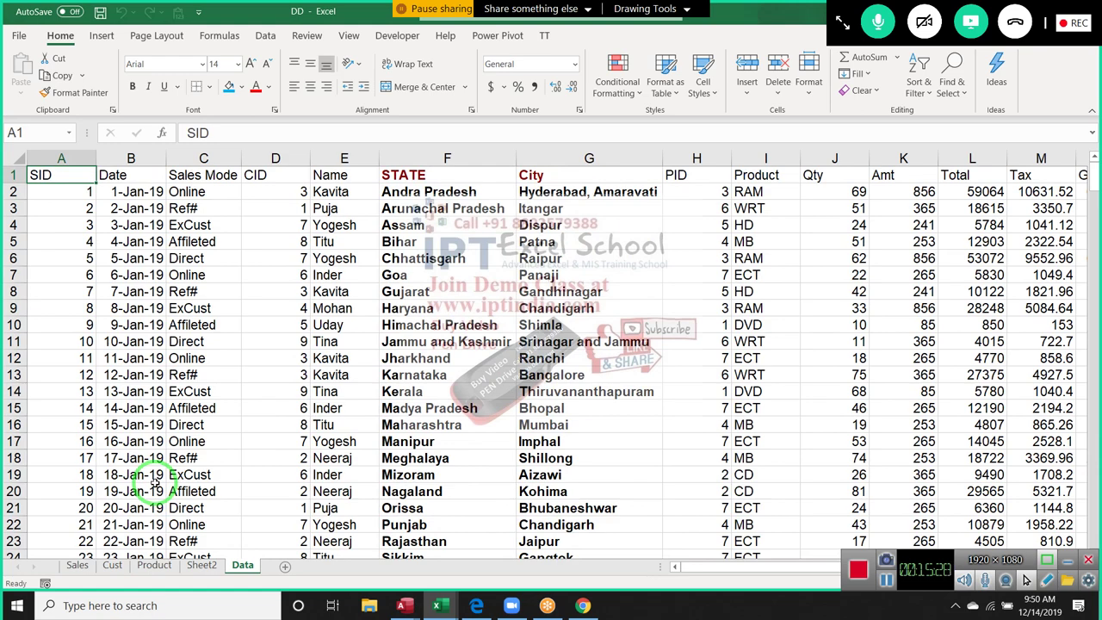
- View Sheet2's sales table and review its Table Design settings and Format as Table styles
{"action": "left_click", "coordinate": [201, 565]}
{"action": "left_click", "coordinate": [166, 356]}
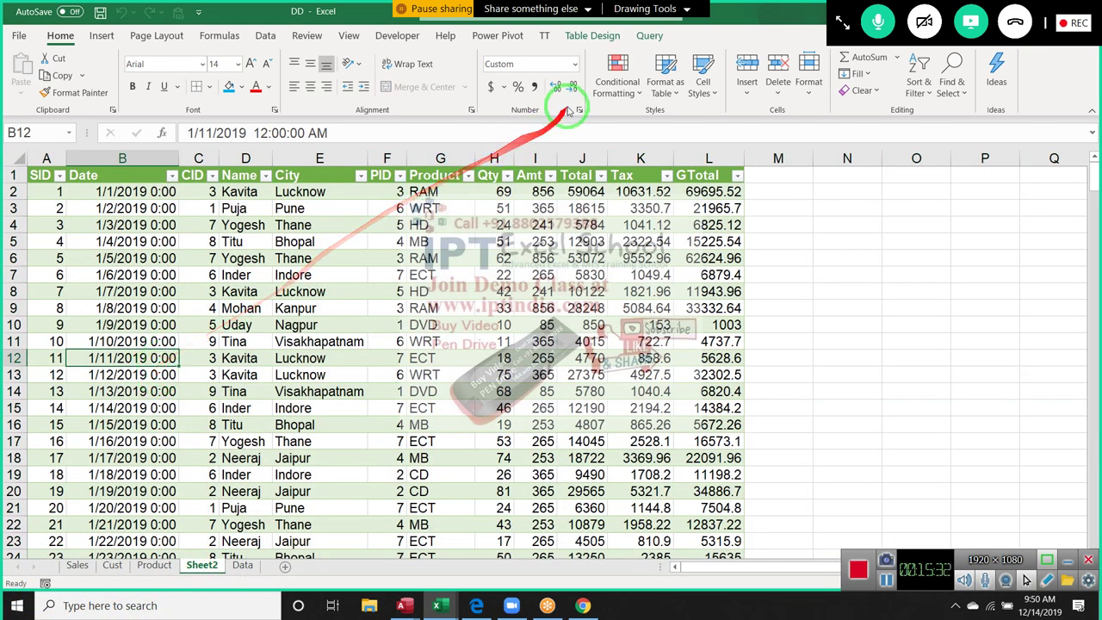
{"action": "left_click", "coordinate": [590, 37]}
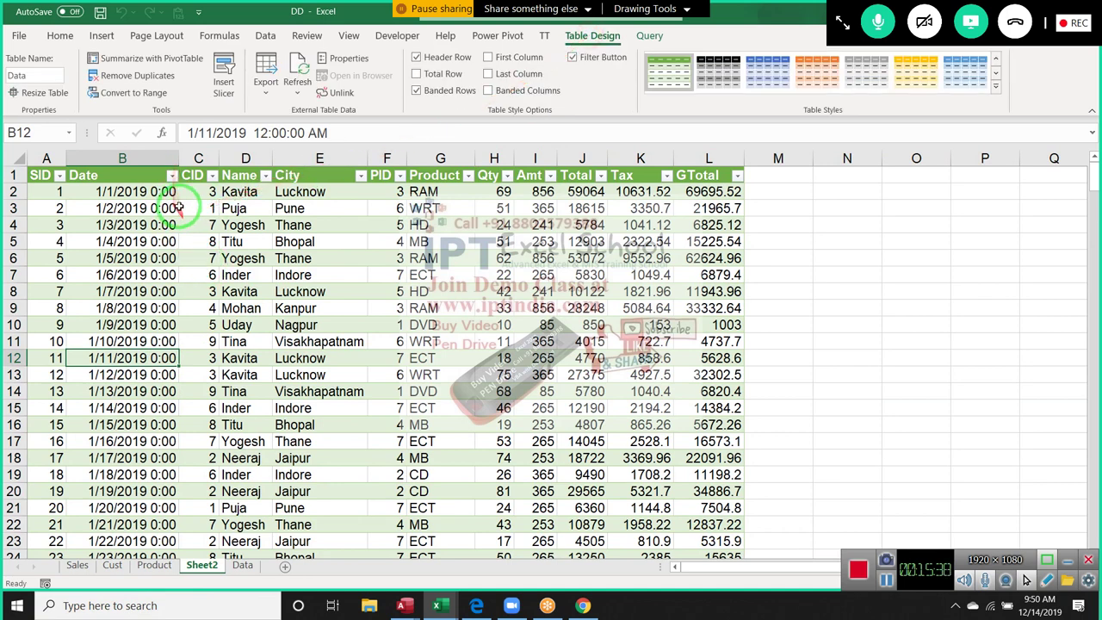
{"action": "left_click", "coordinate": [129, 225]}
{"action": "left_click", "coordinate": [101, 36]}
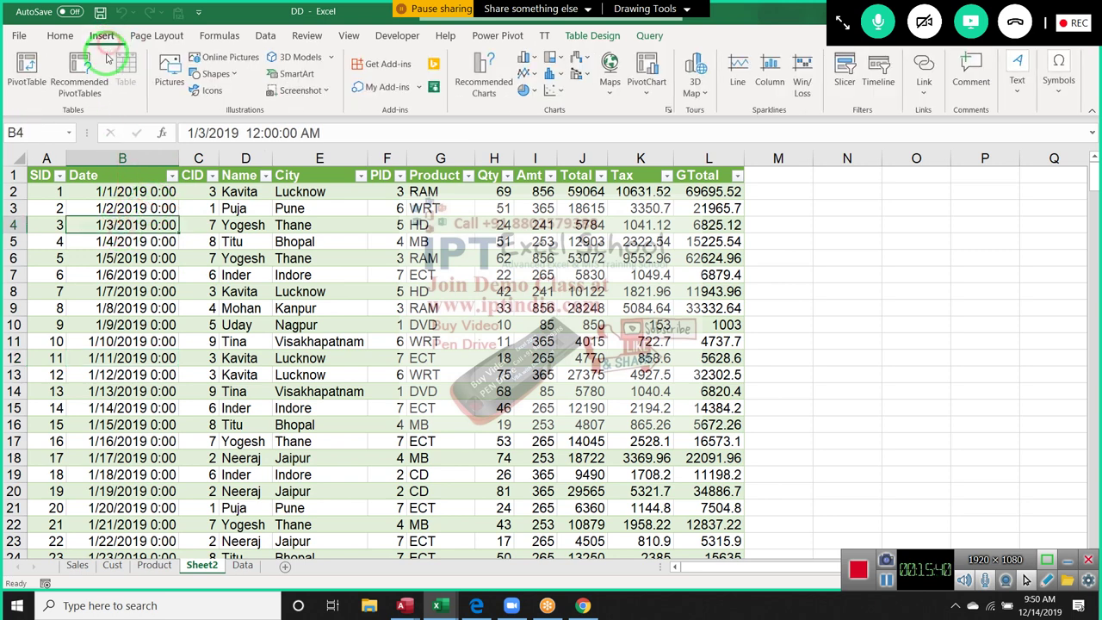
{"action": "left_click", "coordinate": [60, 36]}
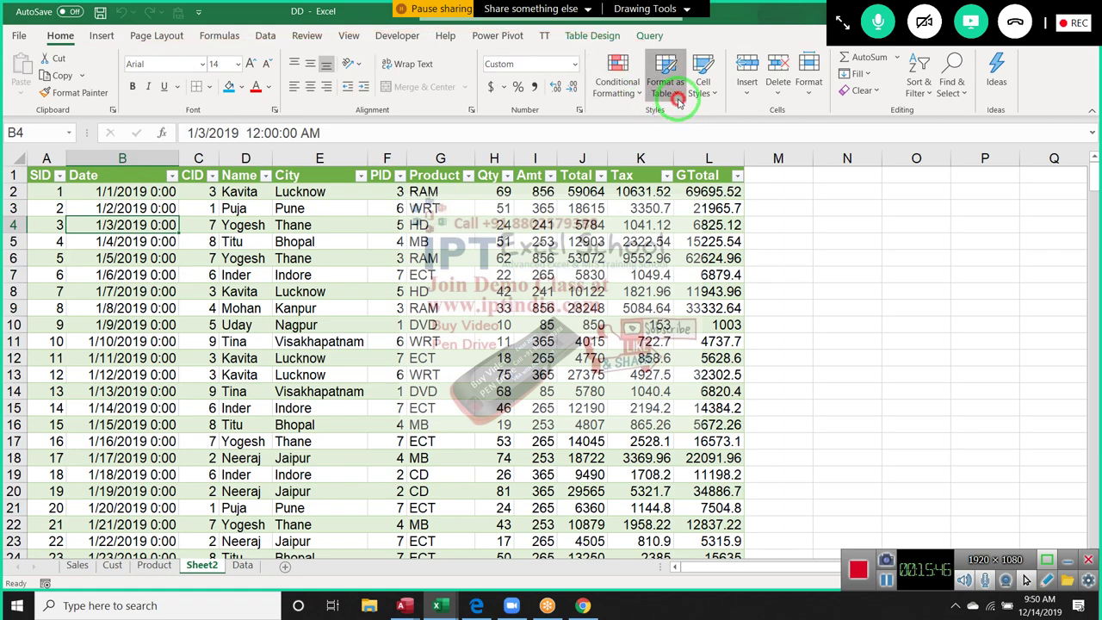
{"action": "left_click", "coordinate": [676, 95]}
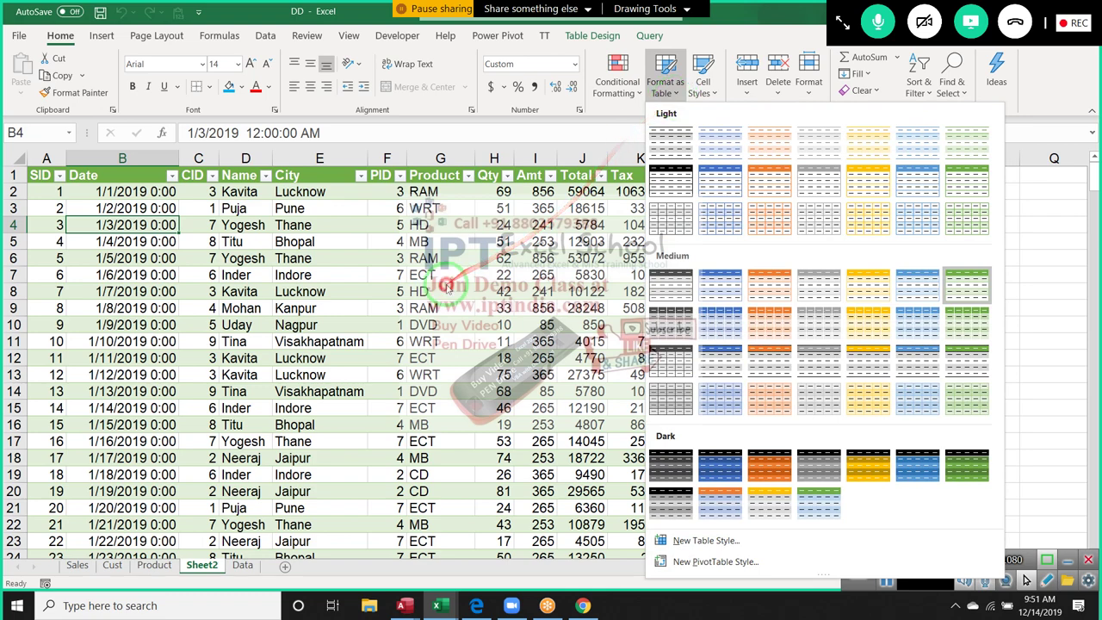
{"action": "left_click", "coordinate": [448, 276]}
{"action": "left_click", "coordinate": [101, 39]}
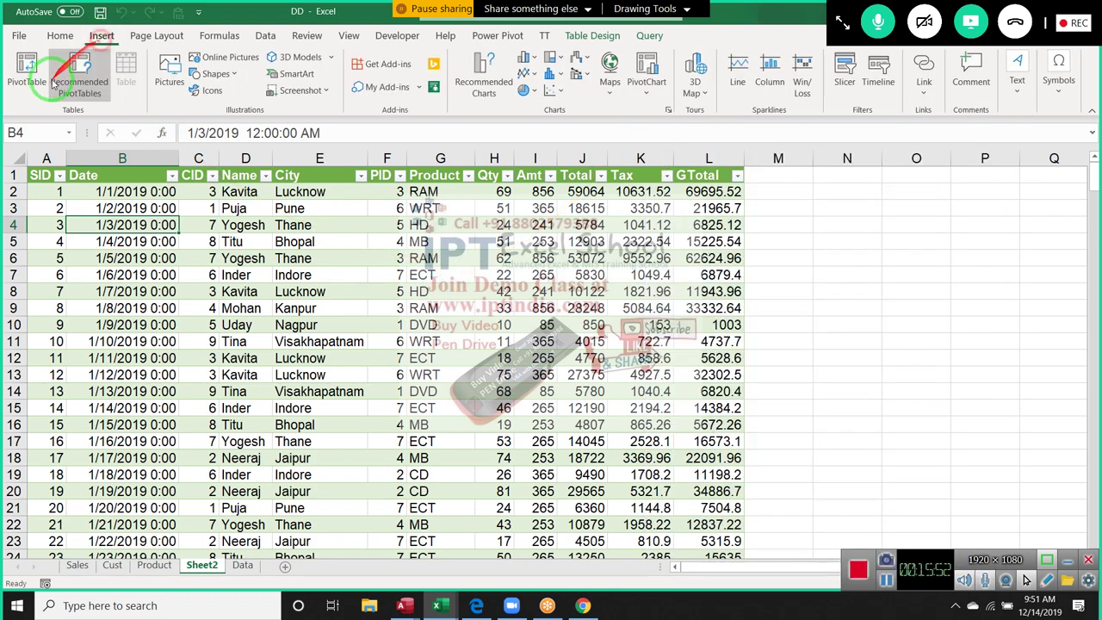
{"action": "left_click", "coordinate": [26, 73]}
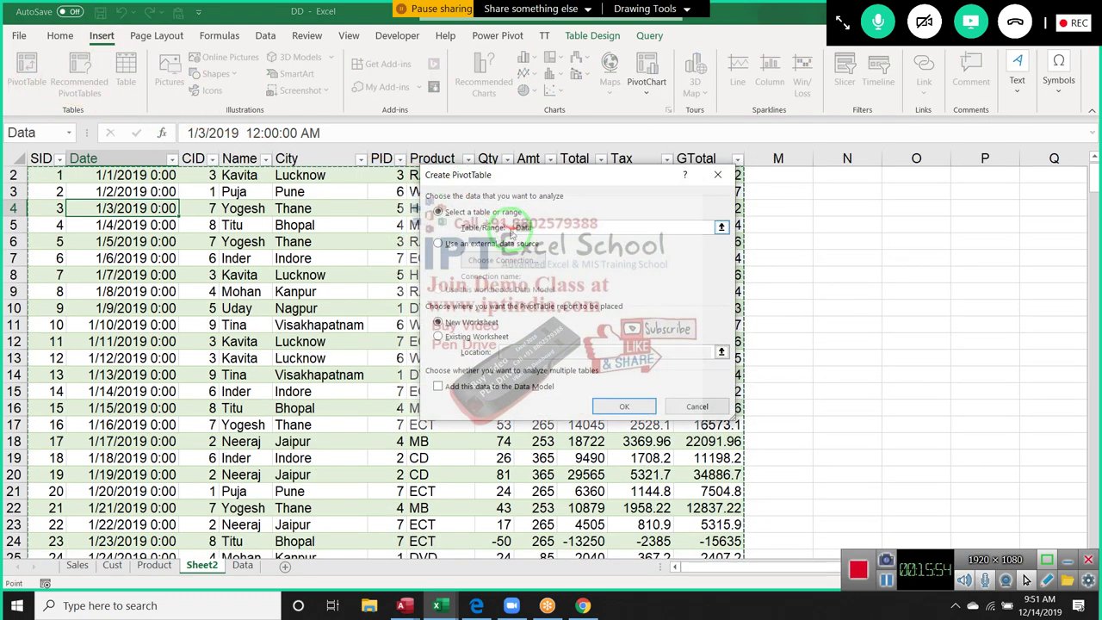
{"action": "left_click_drag", "start_coordinate": [545, 169], "coordinate": [712, 169]}
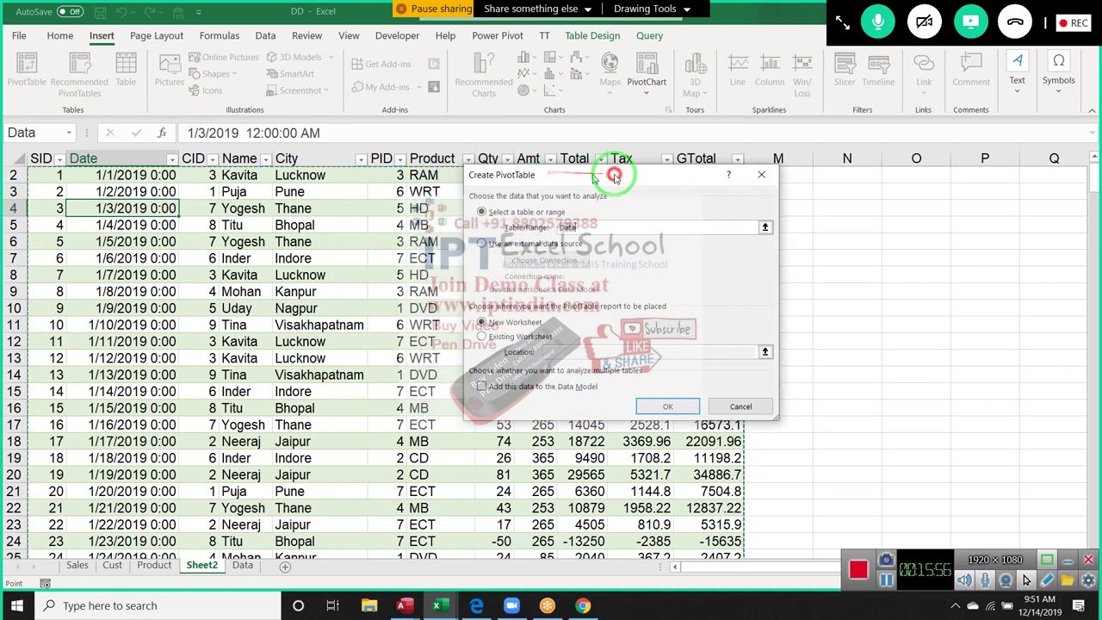
{"action": "mouse_move", "coordinate": [755, 220]}
{"action": "left_mouse_down"}
{"action": "mouse_move", "coordinate": [177, 243]}
{"action": "mouse_move", "coordinate": [103, 216]}
{"action": "left_mouse_up"}
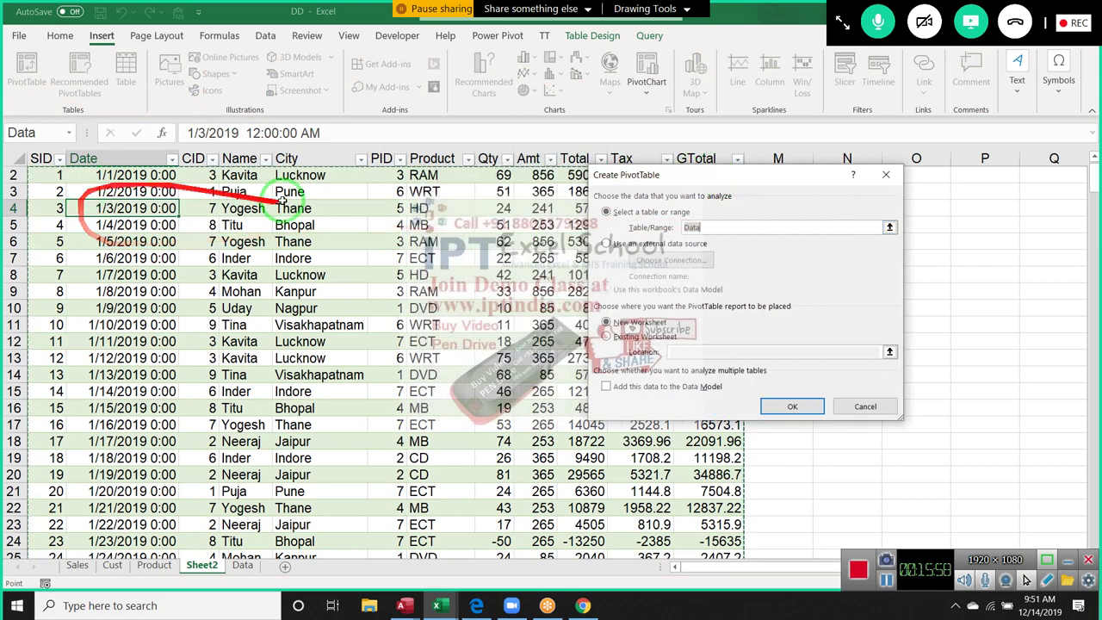
{"action": "mouse_move", "coordinate": [172, 357]}
{"action": "left_mouse_down"}
{"action": "mouse_move", "coordinate": [160, 467]}
{"action": "mouse_move", "coordinate": [19, 155]}
{"action": "left_mouse_up"}
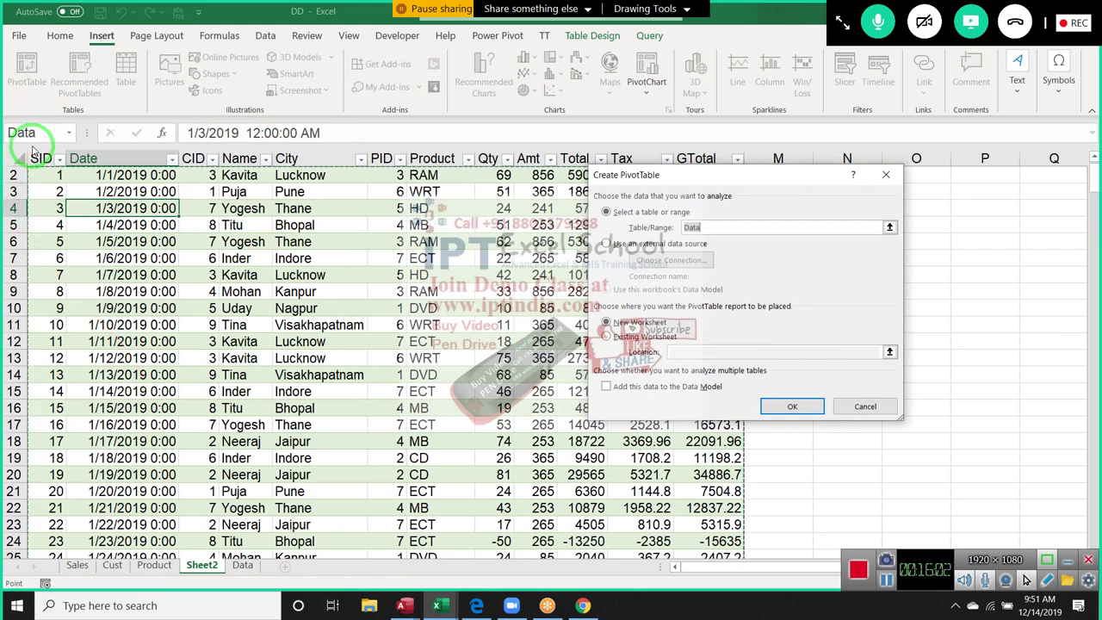
{"action": "left_click_drag", "start_coordinate": [32, 150], "coordinate": [101, 257]}
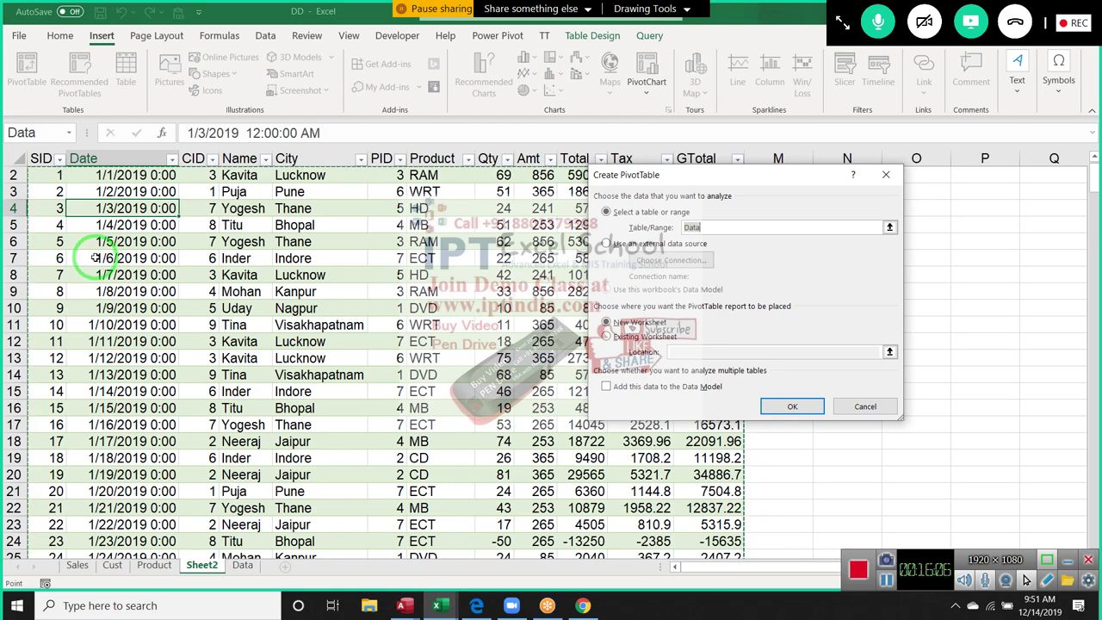
- Cancel the pivot table setup and select an empty cell right of the table
{"action": "left_click", "coordinate": [852, 410]}
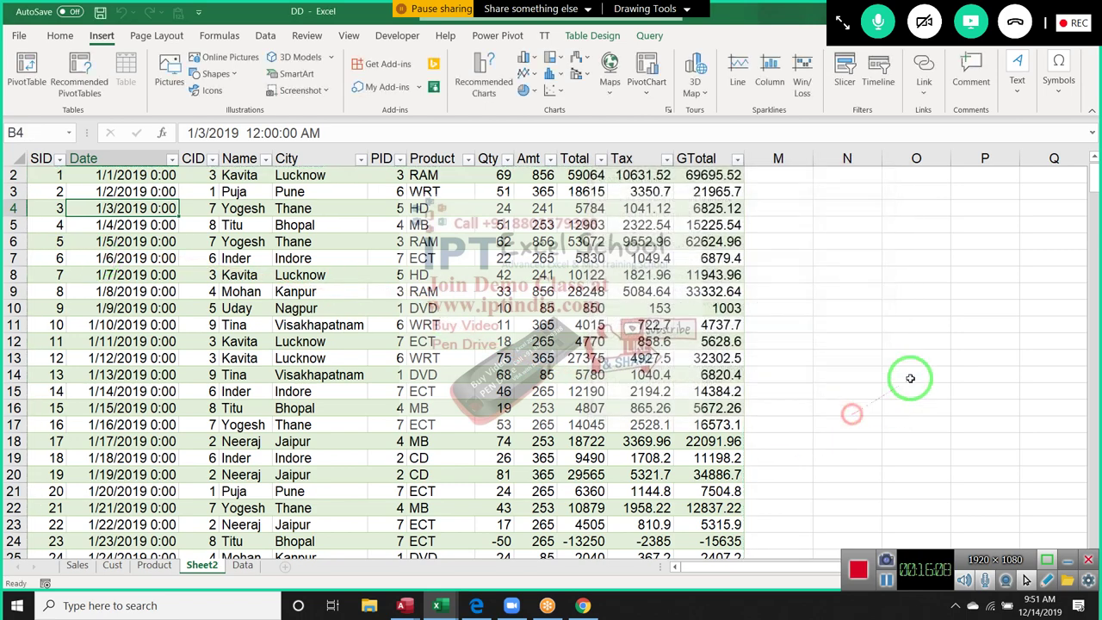
{"action": "mouse_move", "coordinate": [1093, 169]}
{"action": "left_mouse_down"}
{"action": "mouse_move", "coordinate": [1087, 435]}
{"action": "mouse_move", "coordinate": [1057, 548]}
{"action": "left_mouse_up"}
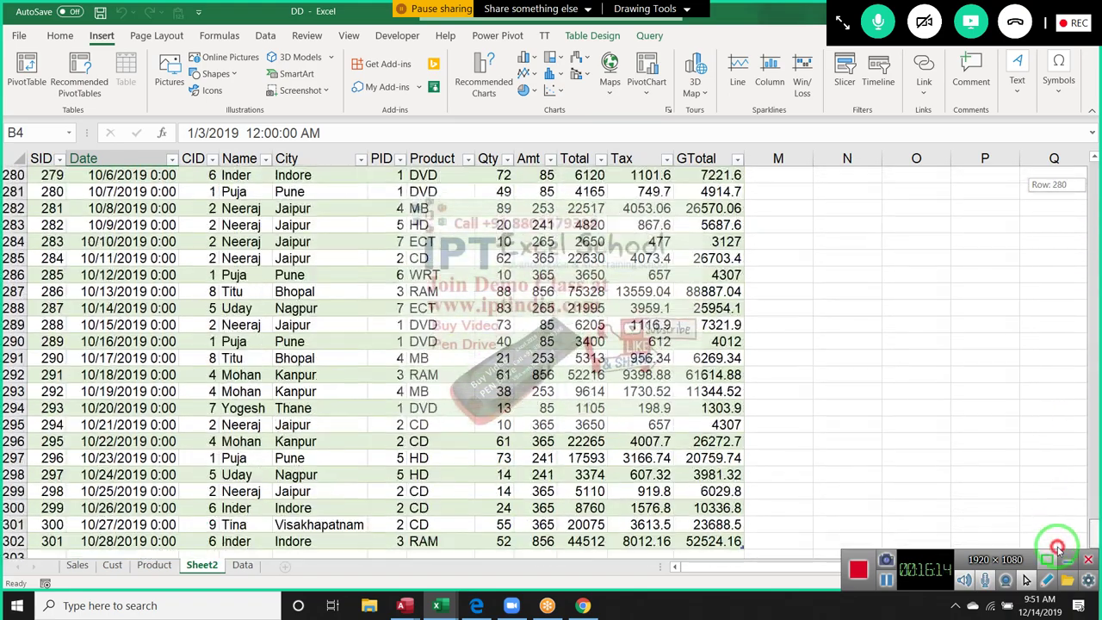
{"action": "left_click", "coordinate": [1057, 543]}
{"action": "left_click", "coordinate": [1062, 356]}
{"action": "left_click", "coordinate": [1062, 175]}
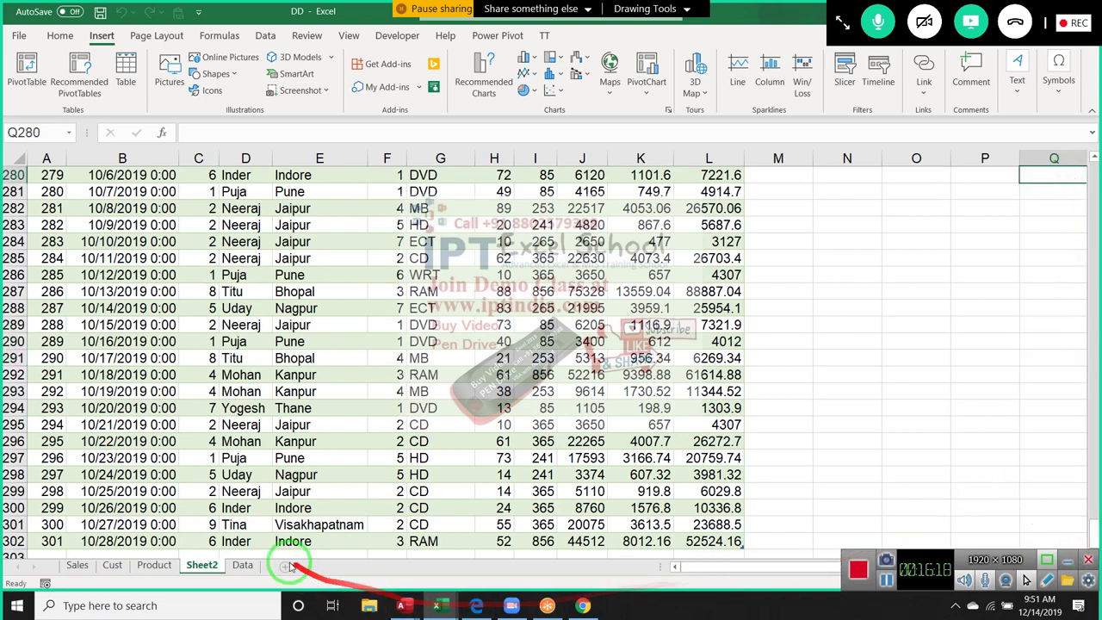
- Insert a new blank Sheet5 after the Data sheet and switch to it
{"action": "left_click", "coordinate": [242, 565]}
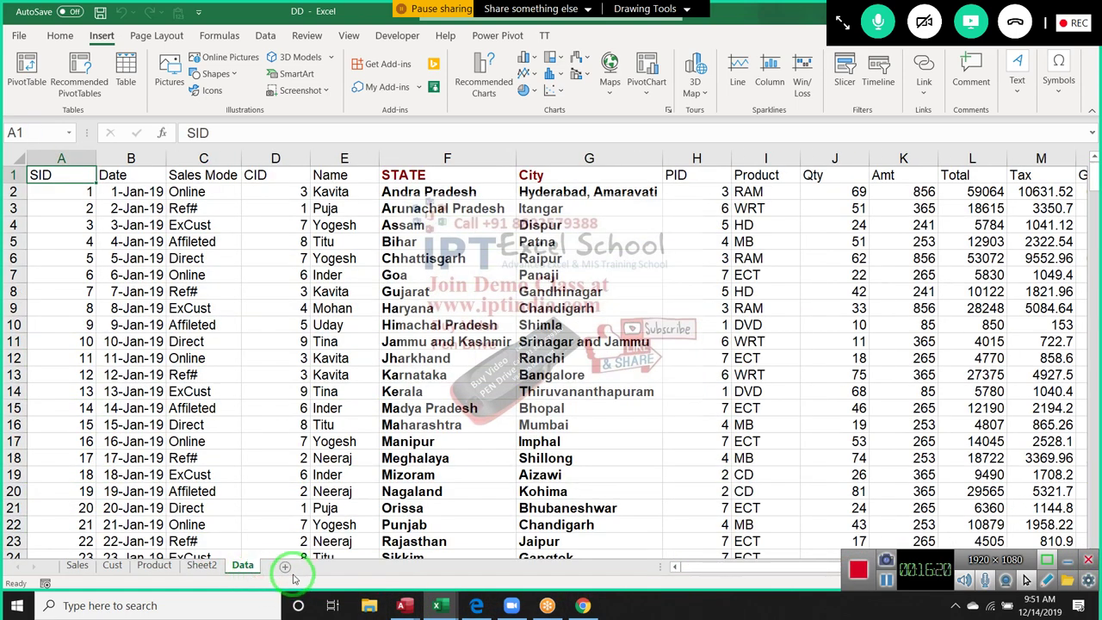
{"action": "left_click", "coordinate": [287, 568]}
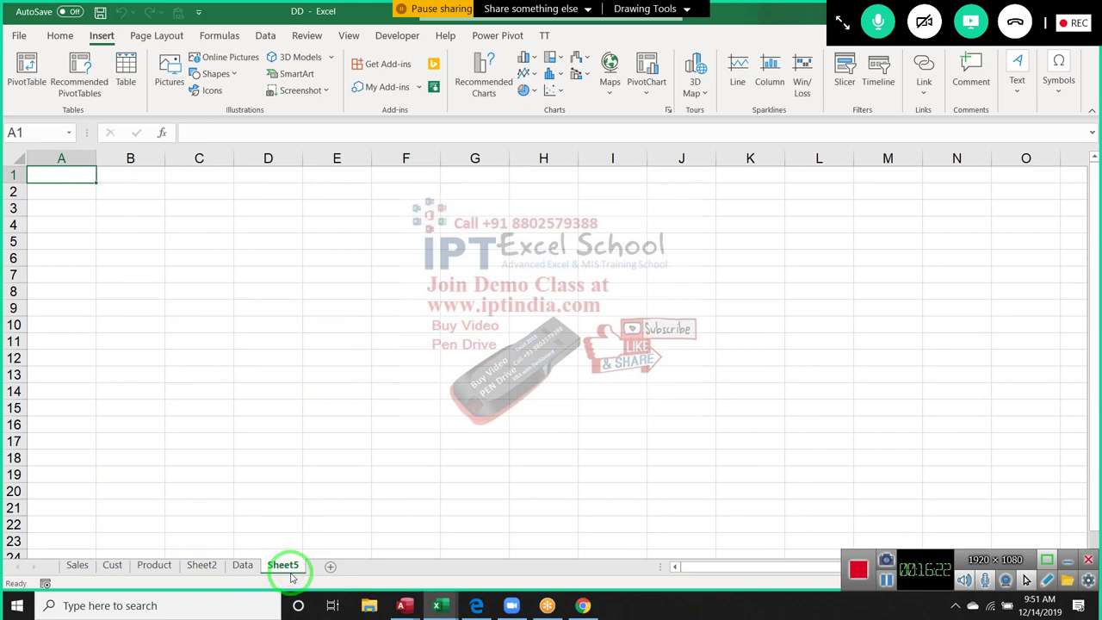
{"action": "left_click", "coordinate": [242, 568]}
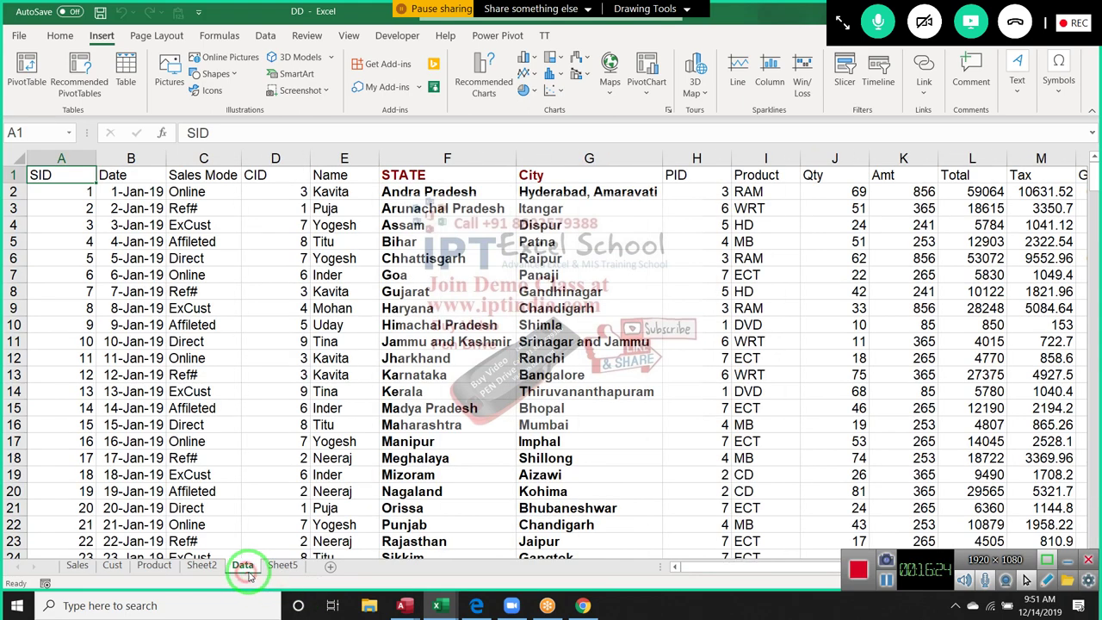
{"action": "left_click", "coordinate": [275, 568]}
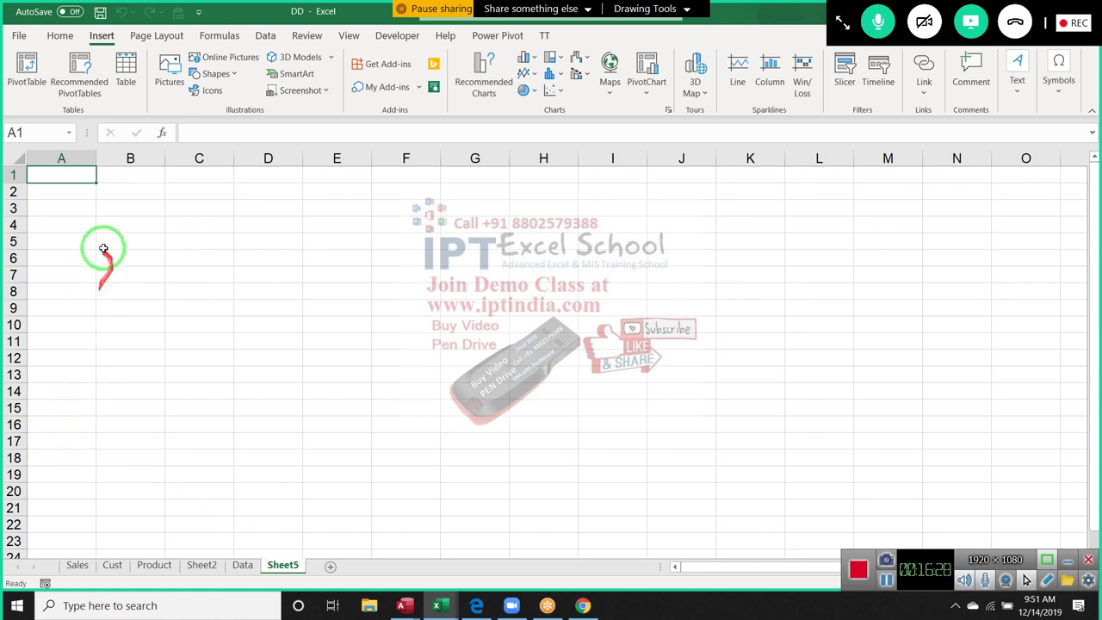
- Start a PivotTable based on an external data source and browse for a connection
{"action": "left_click", "coordinate": [35, 75]}
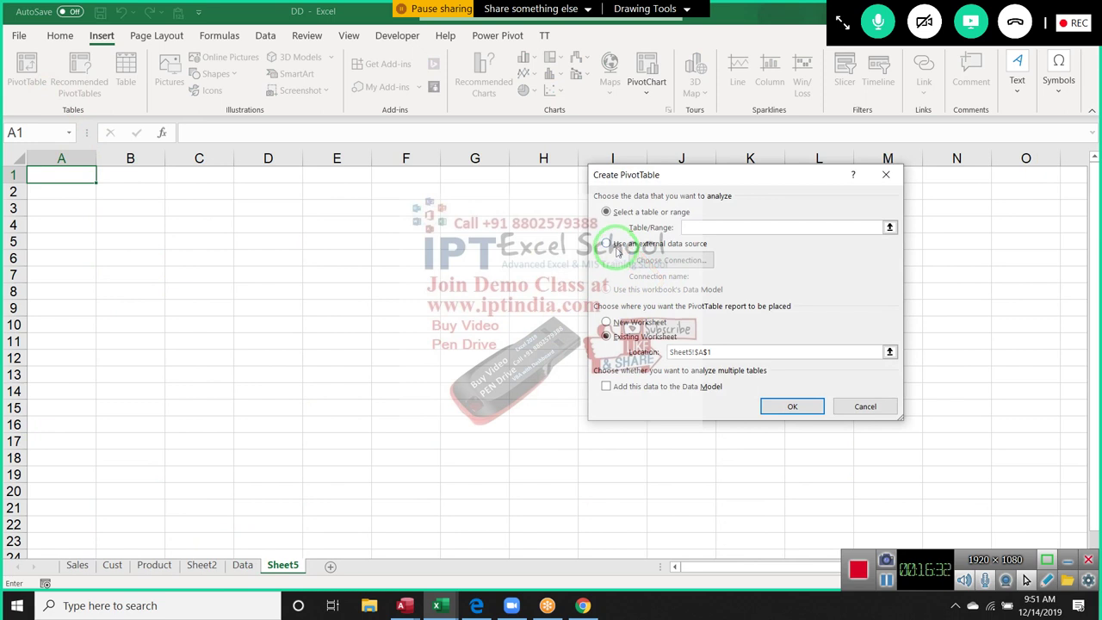
{"action": "left_click", "coordinate": [607, 244]}
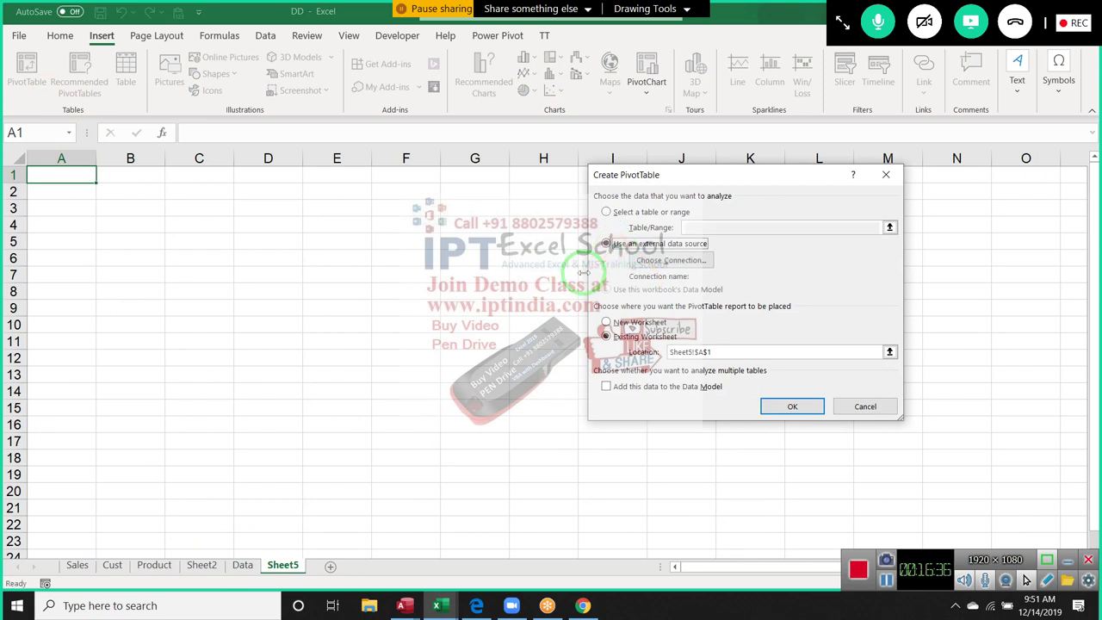
{"action": "left_click", "coordinate": [657, 265]}
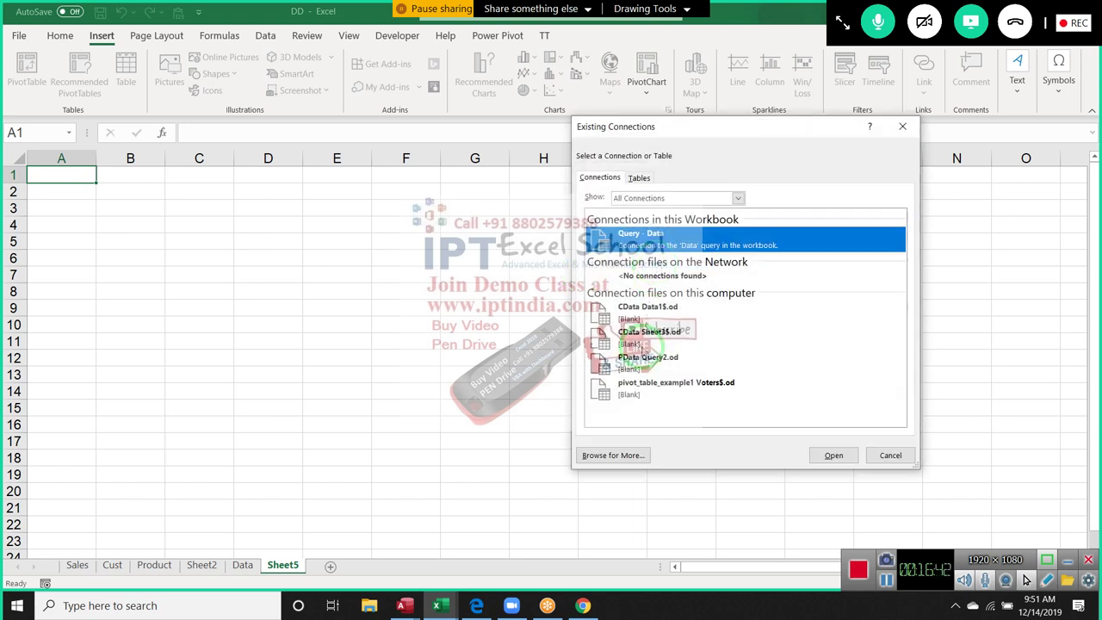
{"action": "left_click", "coordinate": [615, 456]}
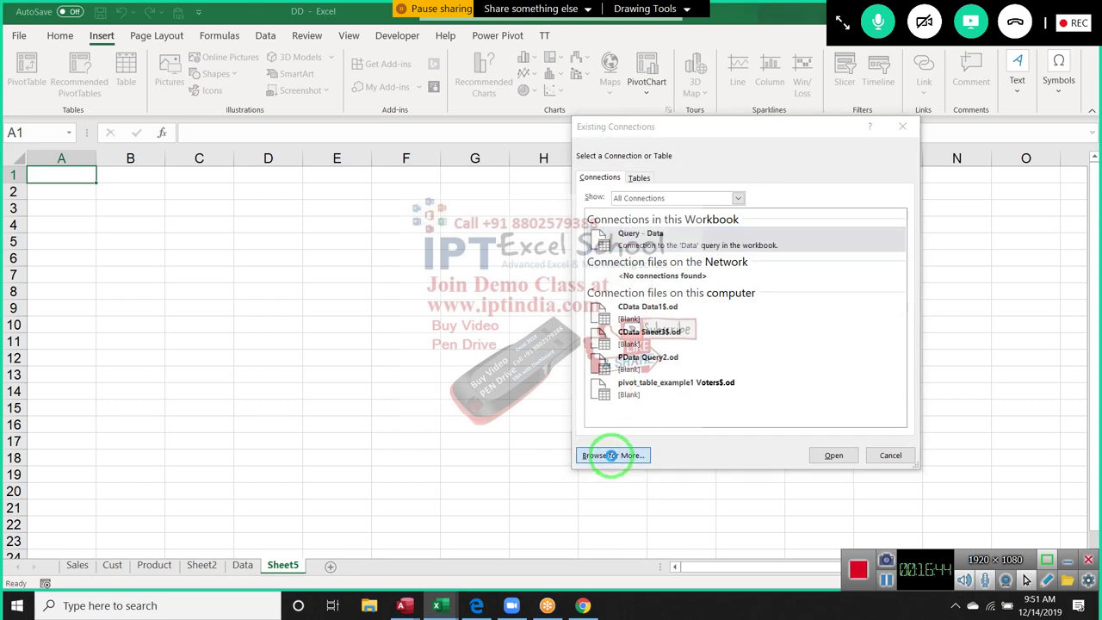
{"action": "left_click_drag", "start_coordinate": [613, 452], "coordinate": [682, 328]}
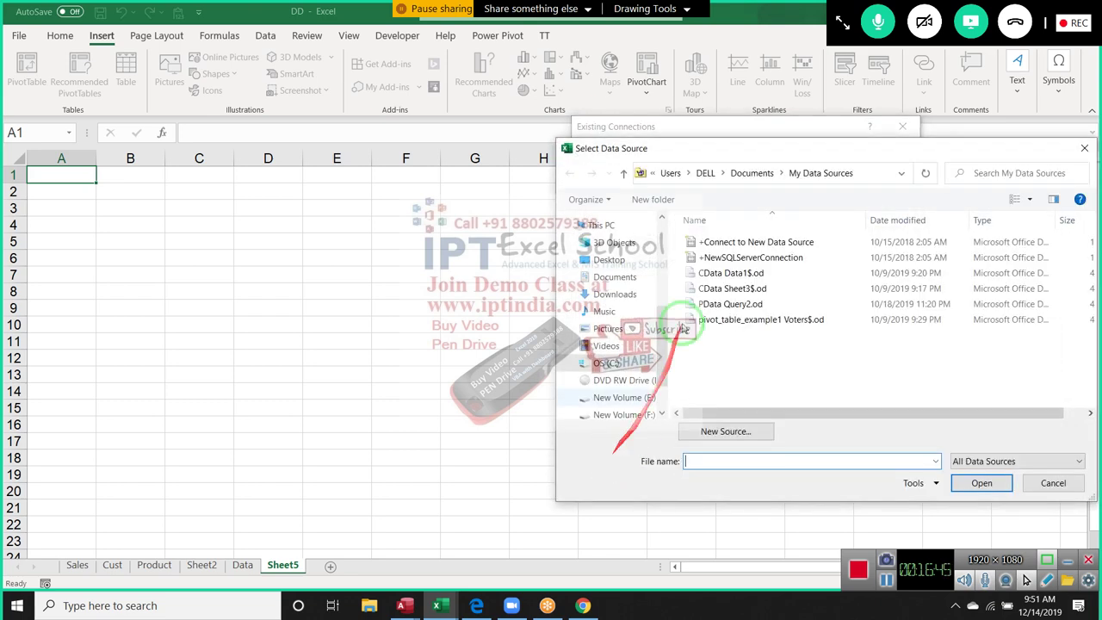
{"action": "left_click", "coordinate": [1053, 483]}
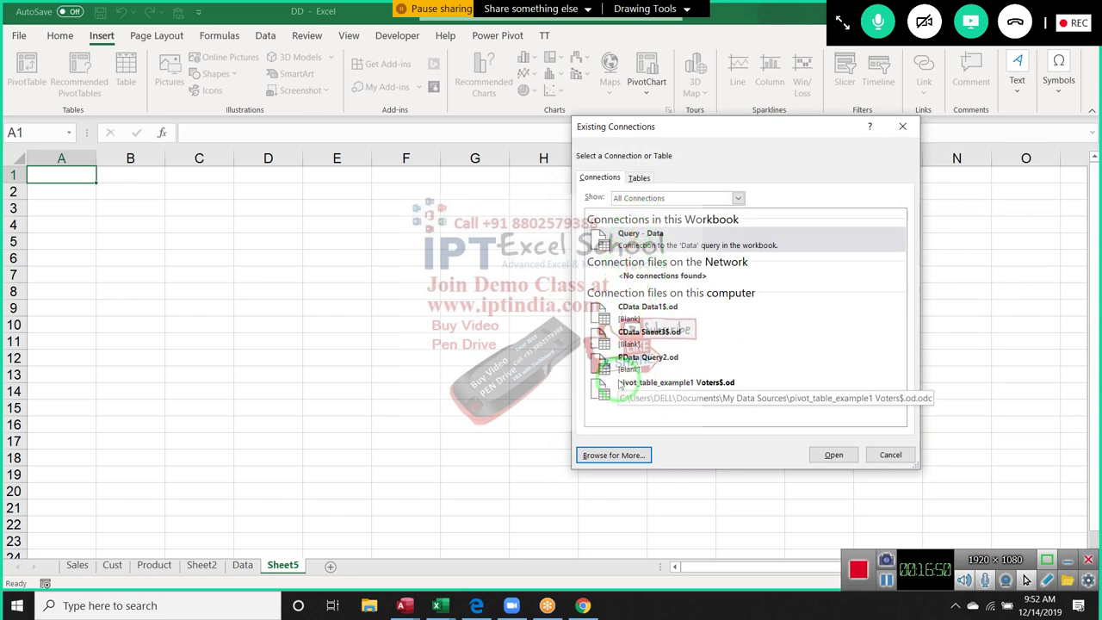
- Connect to the DD workbook in Desktop\New folder and choose its Data$ table
{"action": "left_click", "coordinate": [627, 463]}
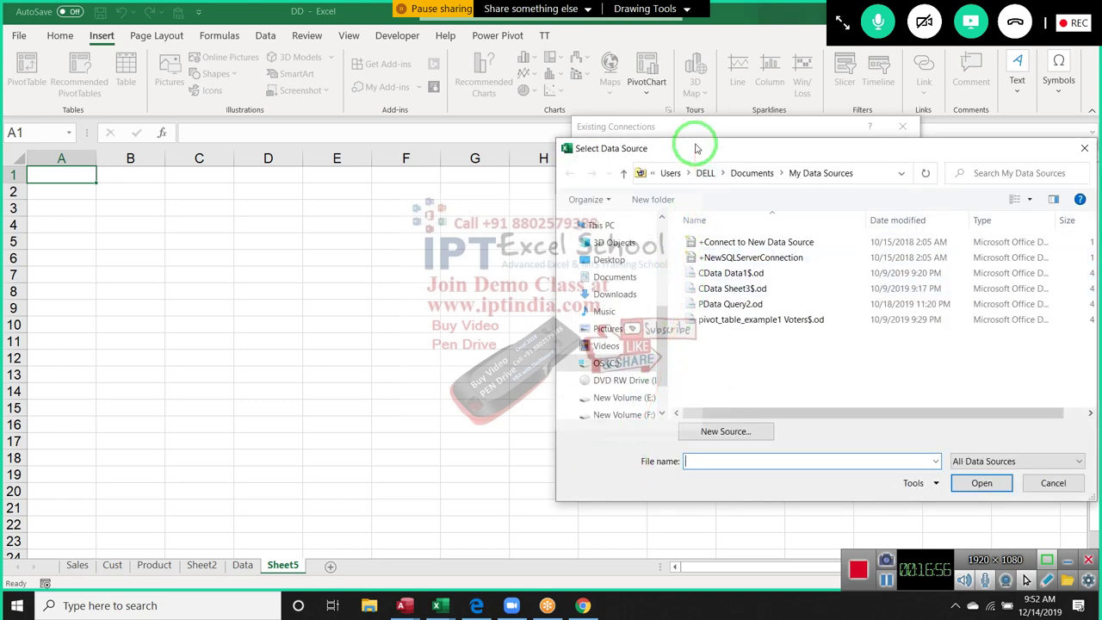
{"action": "left_click_drag", "start_coordinate": [697, 148], "coordinate": [336, 162]}
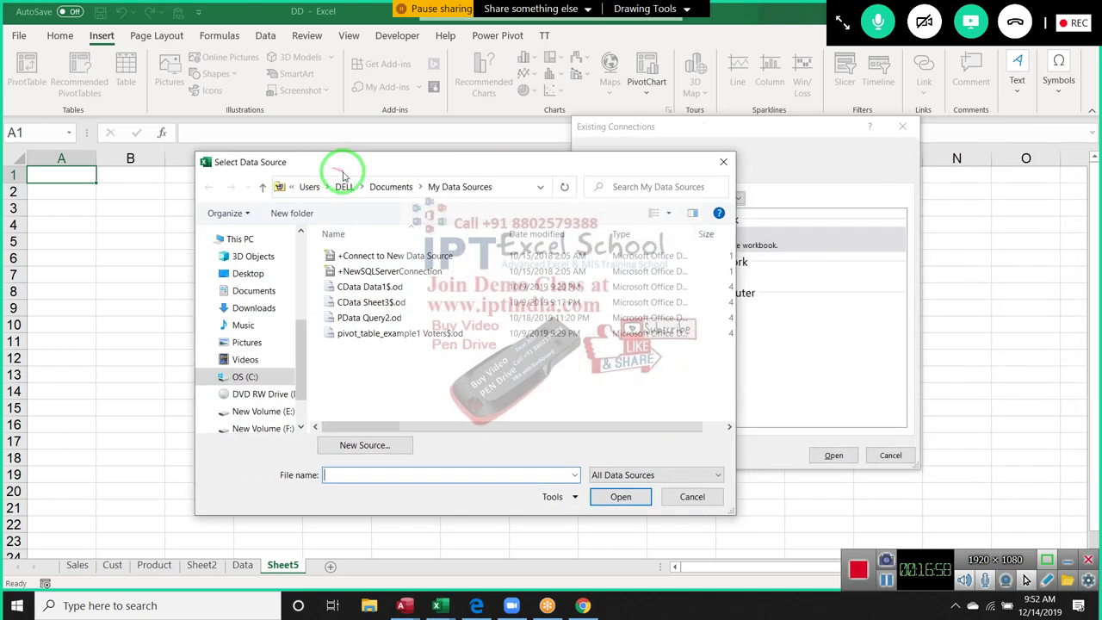
{"action": "left_click", "coordinate": [257, 275]}
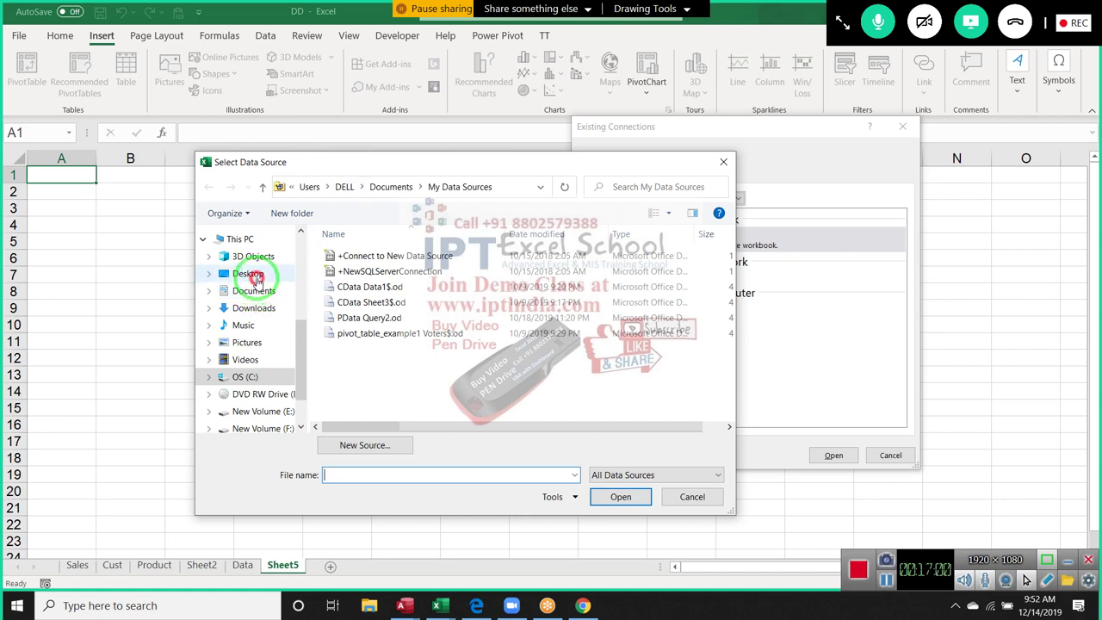
{"action": "double_click", "coordinate": [344, 255]}
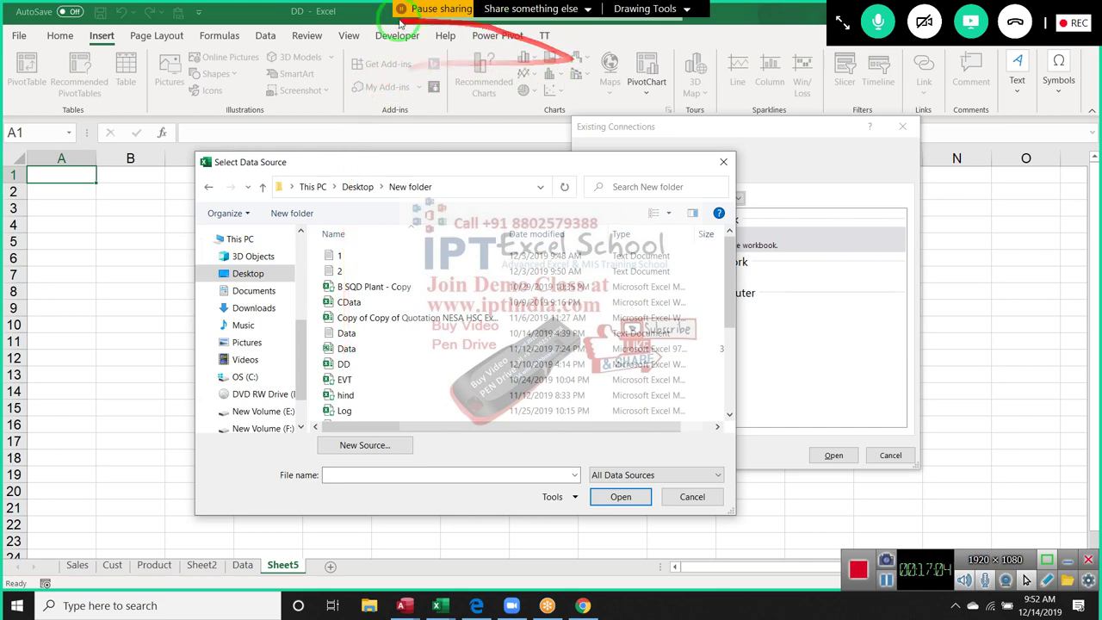
{"action": "left_click", "coordinate": [369, 365]}
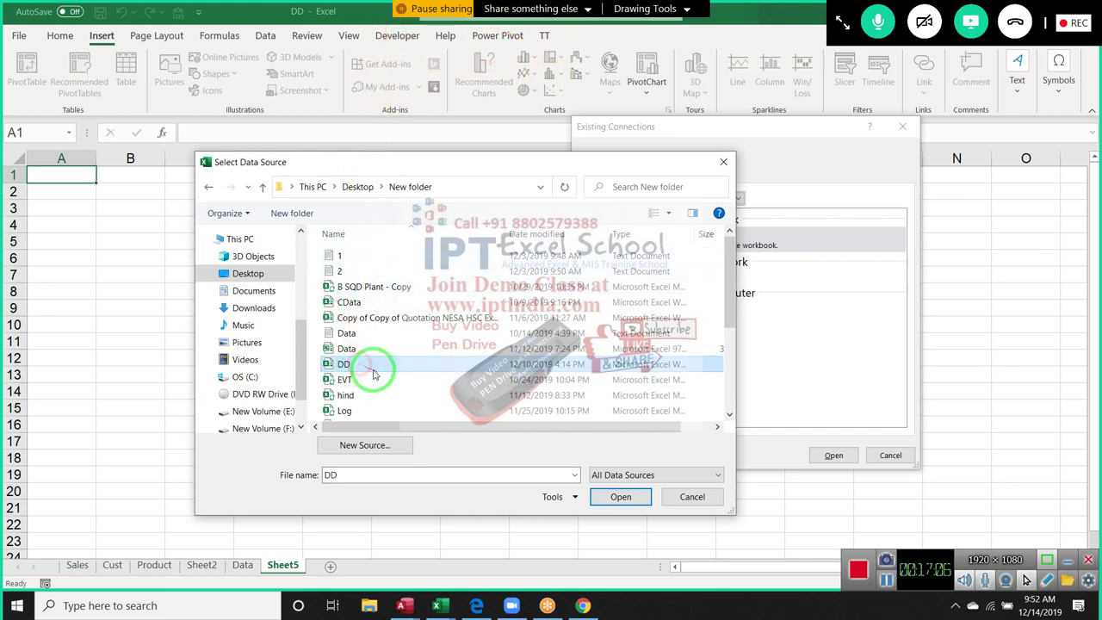
{"action": "left_click", "coordinate": [602, 497]}
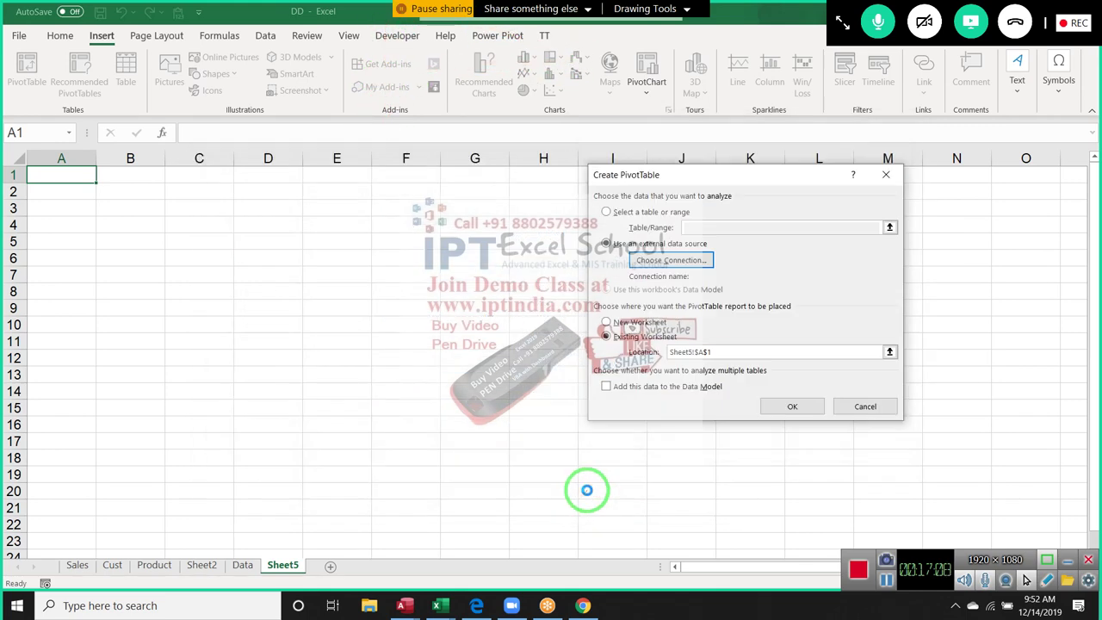
{"action": "mouse_move", "coordinate": [818, 408]}
{"action": "left_mouse_down"}
{"action": "mouse_move", "coordinate": [514, 364]}
{"action": "mouse_move", "coordinate": [288, 285]}
{"action": "left_mouse_up"}
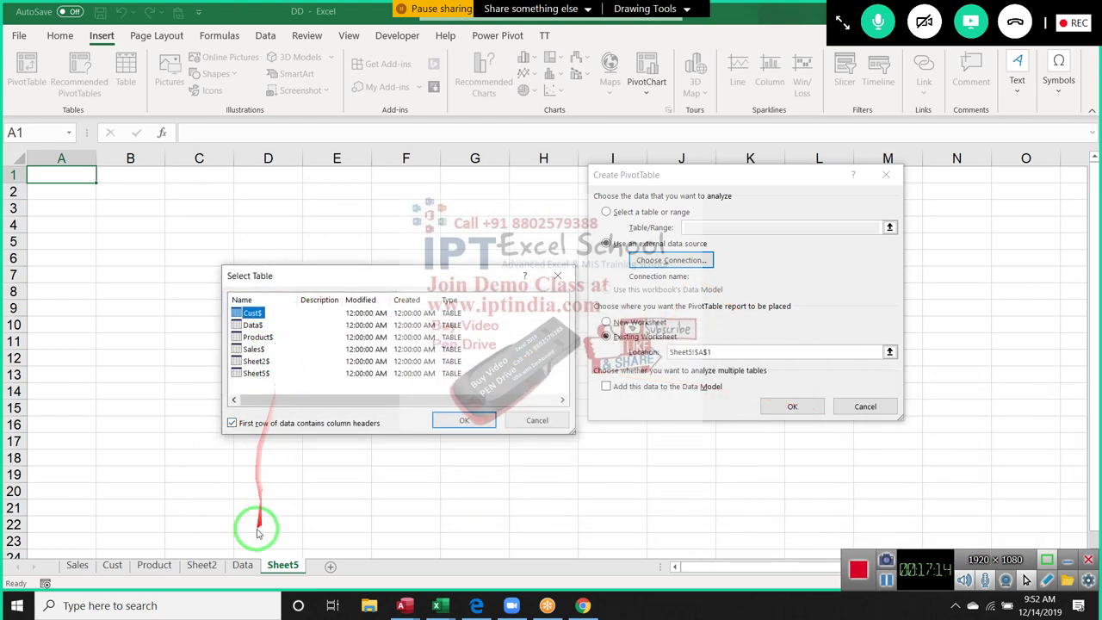
{"action": "left_click", "coordinate": [252, 325]}
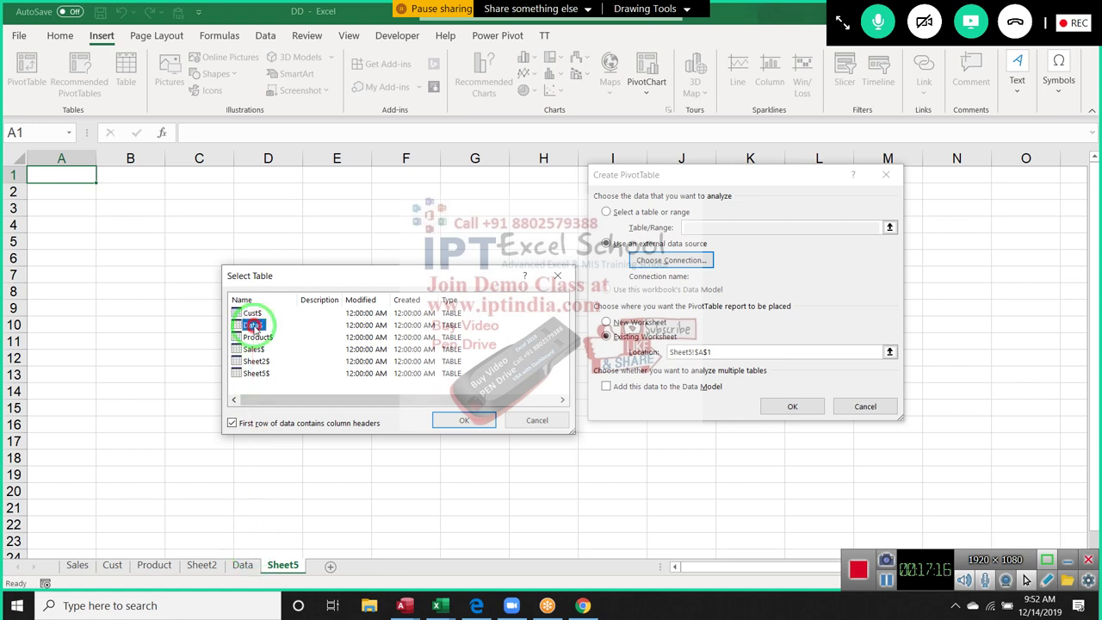
{"action": "left_click", "coordinate": [479, 420]}
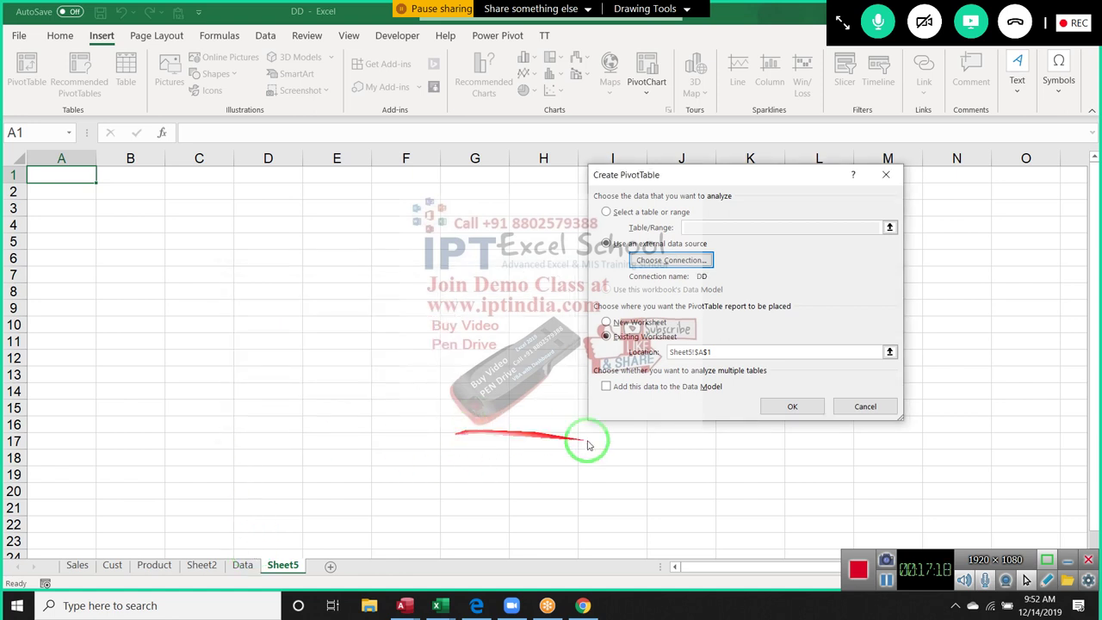
- Create the Sheet5 pivot with Name in Rows and Sum of Qty in Values, totalling 15072
{"action": "left_click", "coordinate": [790, 408]}
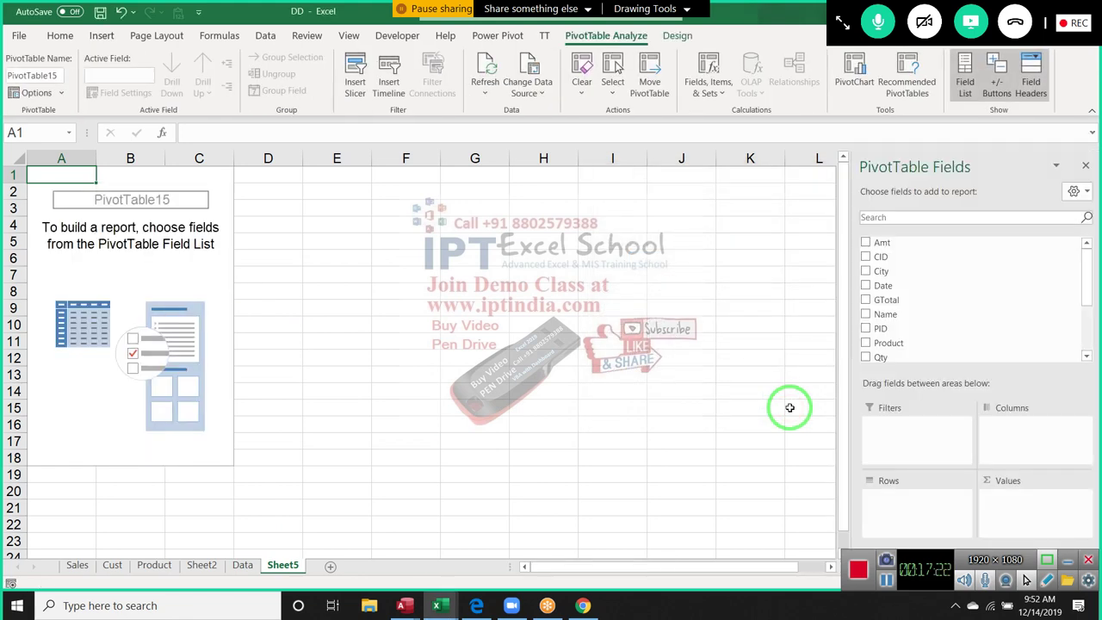
{"action": "left_click", "coordinate": [242, 565]}
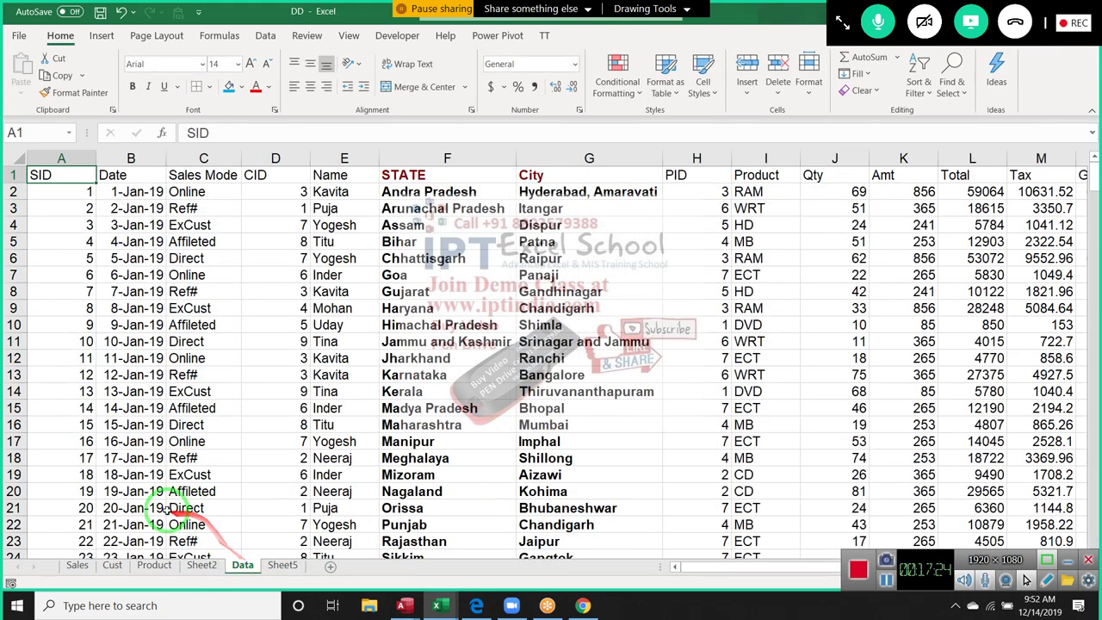
{"action": "left_click", "coordinate": [69, 493]}
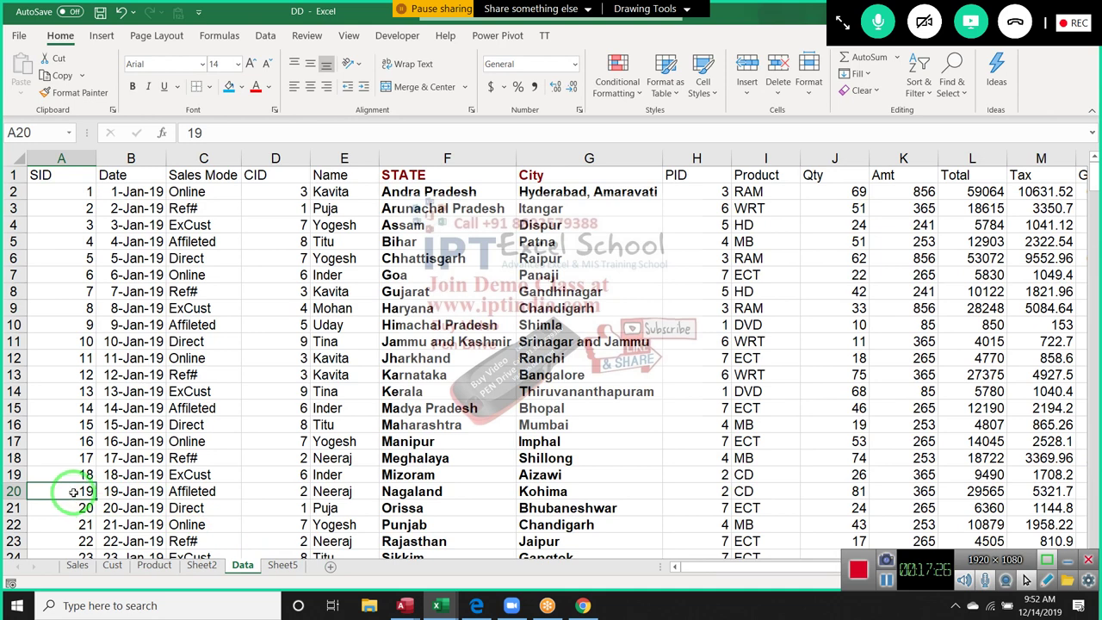
{"action": "left_click", "coordinate": [282, 565]}
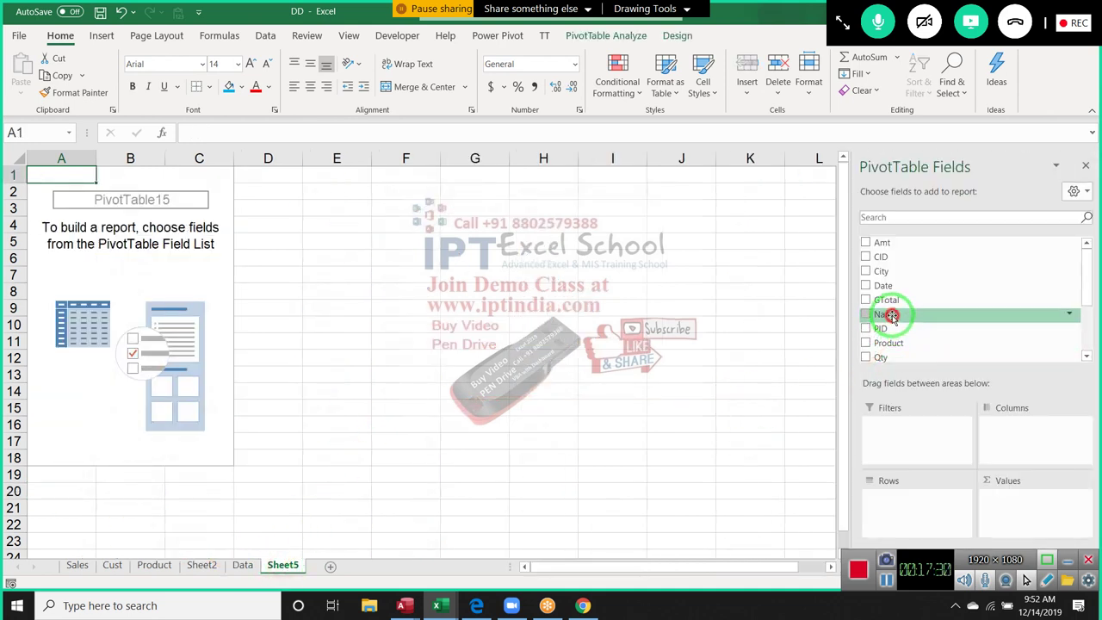
{"action": "left_click_drag", "start_coordinate": [887, 315], "coordinate": [915, 495]}
{"action": "left_click_drag", "start_coordinate": [882, 358], "coordinate": [1009, 520]}
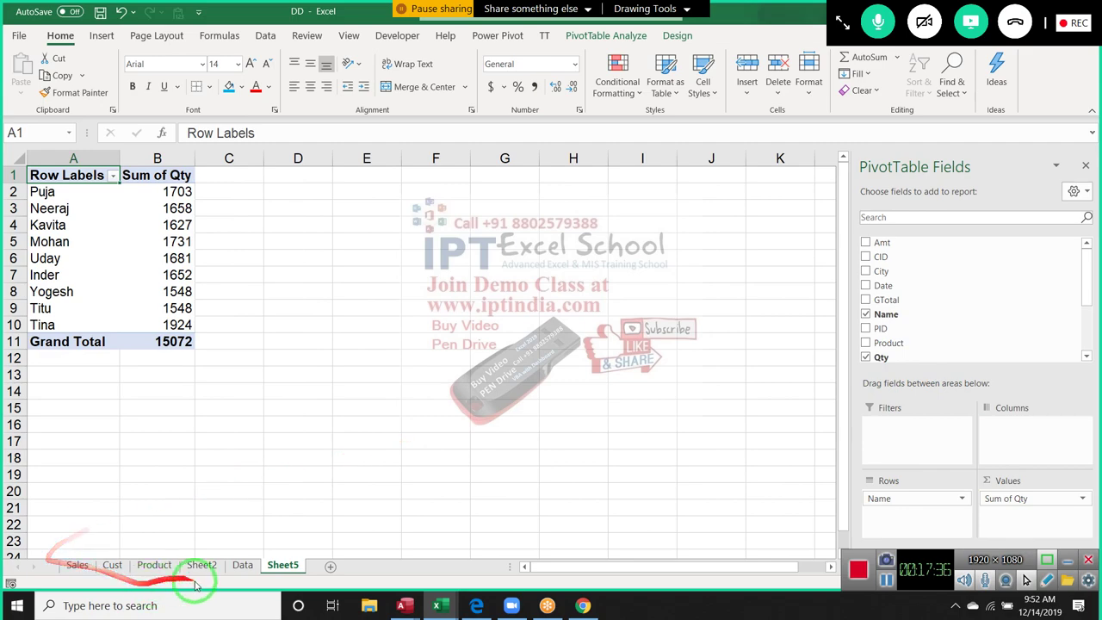
- Start row 303 with SID 302, today's date, sales mode Online and 3 in column D
{"action": "left_click", "coordinate": [241, 564]}
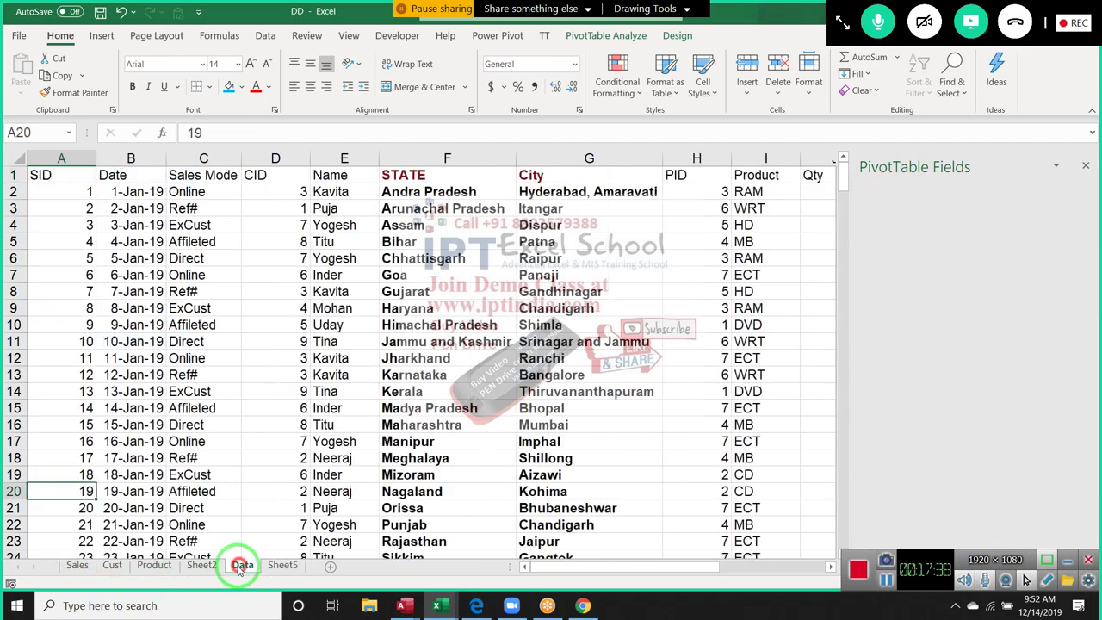
{"action": "key", "text": "ctrl+Down"}
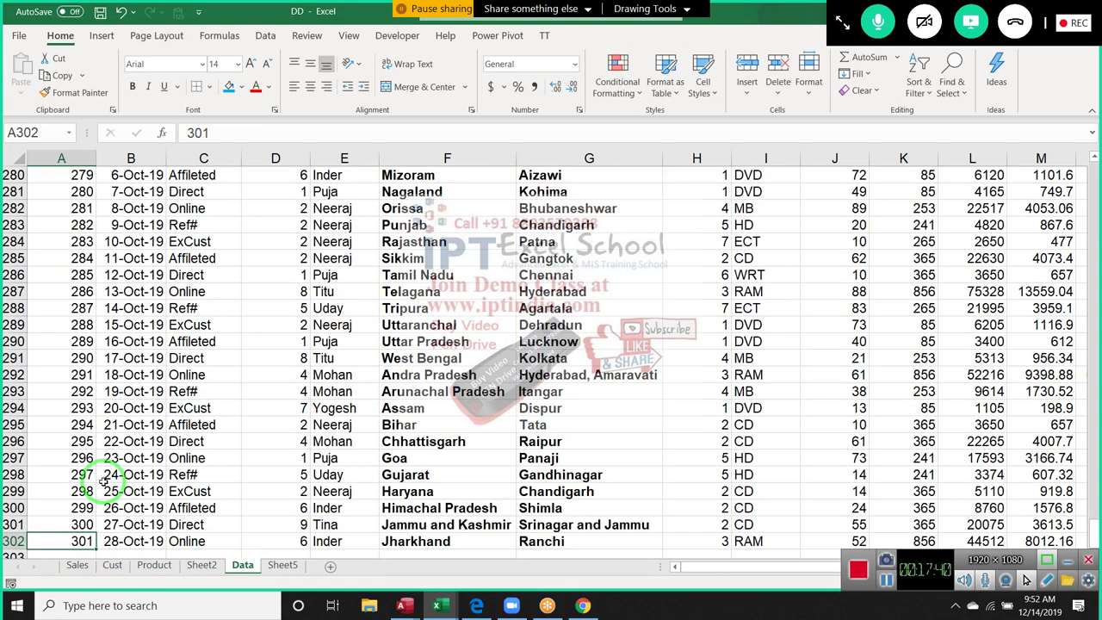
{"action": "key", "text": "Down"}
{"action": "type", "text": "302"}
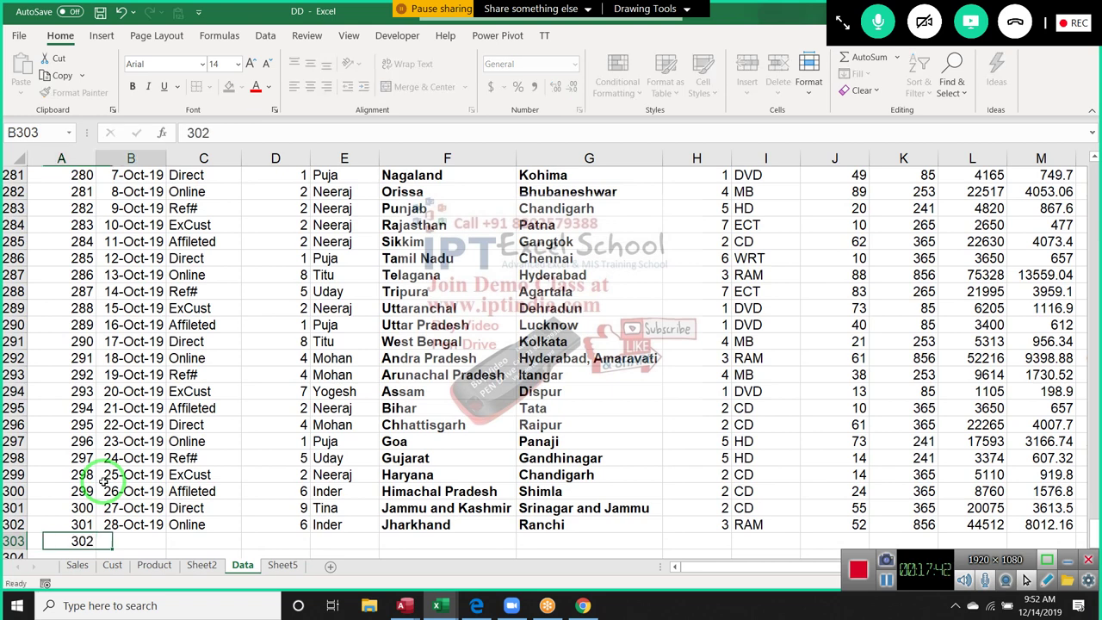
{"action": "key", "text": "Tab"}
{"action": "key", "text": "ctrl+semicolon"}
{"action": "key", "text": "Tab"}
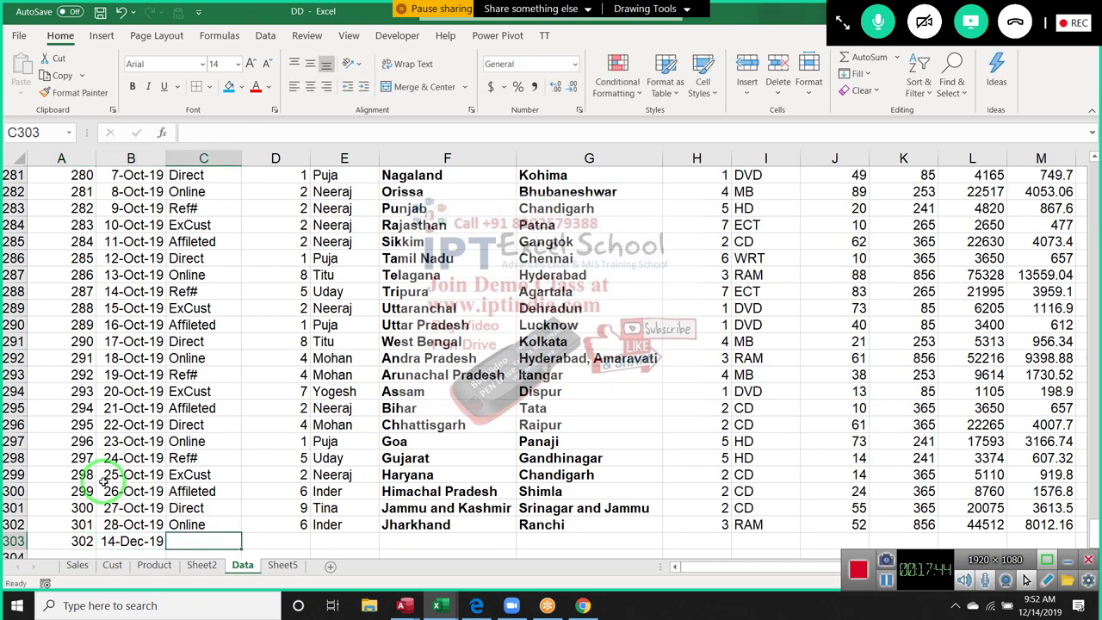
{"action": "type", "text": "o"}
{"action": "key", "text": "Tab"}
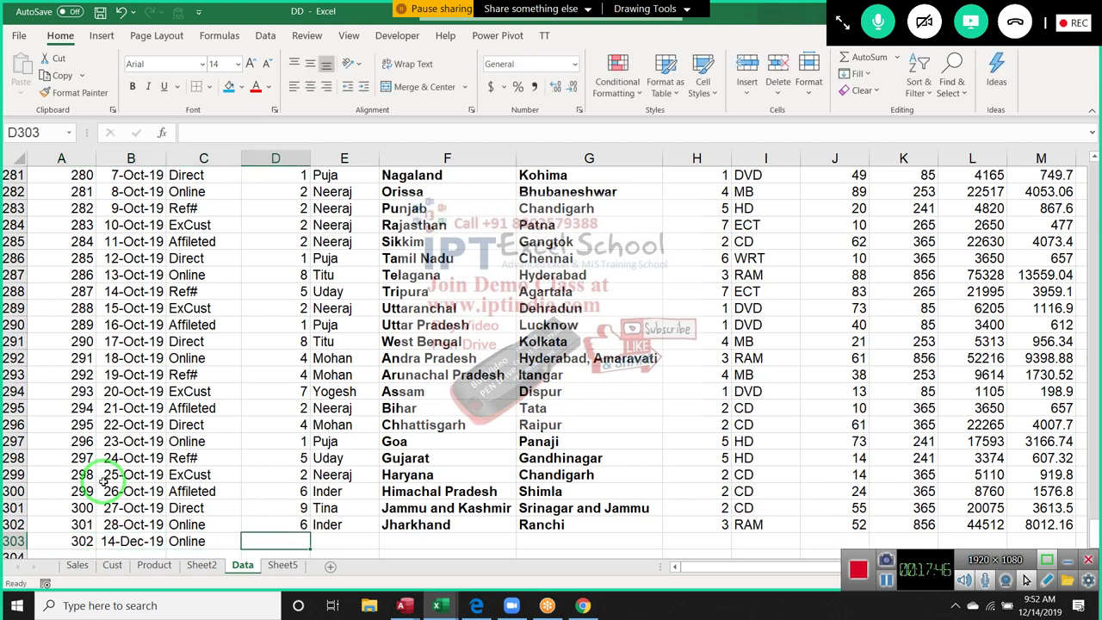
{"action": "type", "text": "7"}
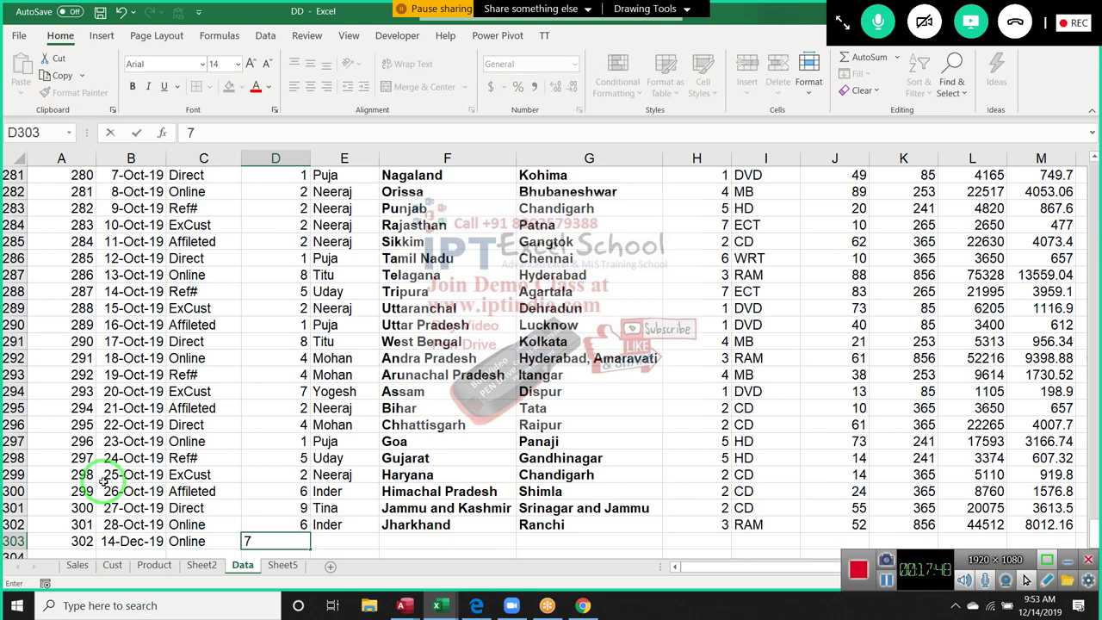
{"action": "key", "text": "Escape"}
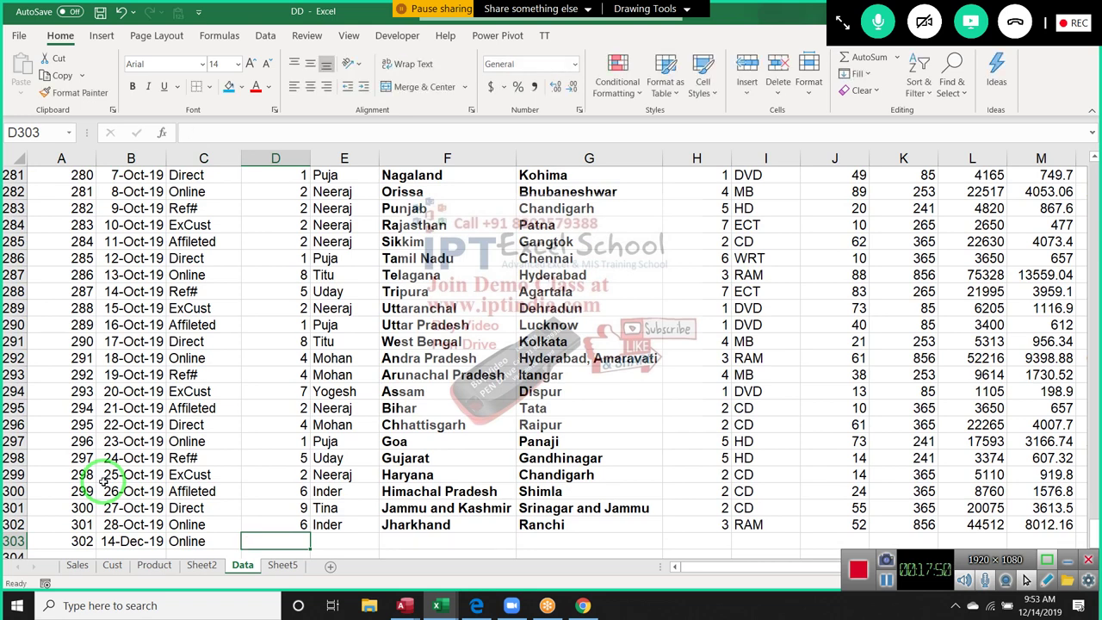
{"action": "type", "text": "3"}
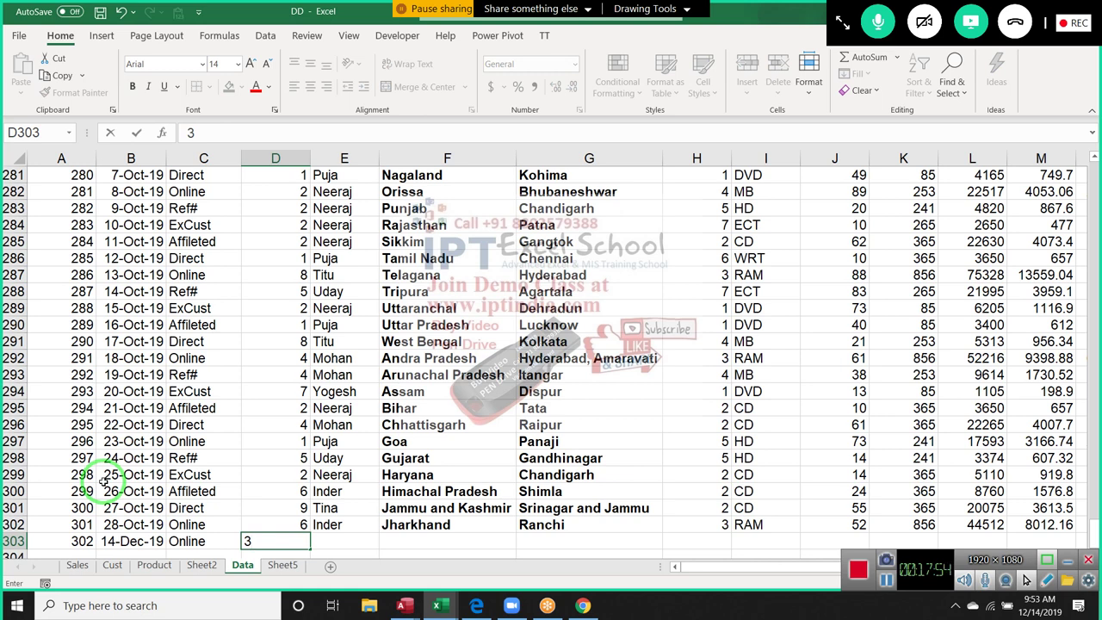
{"action": "key", "text": "Tab"}
{"action": "key", "text": "Left"}
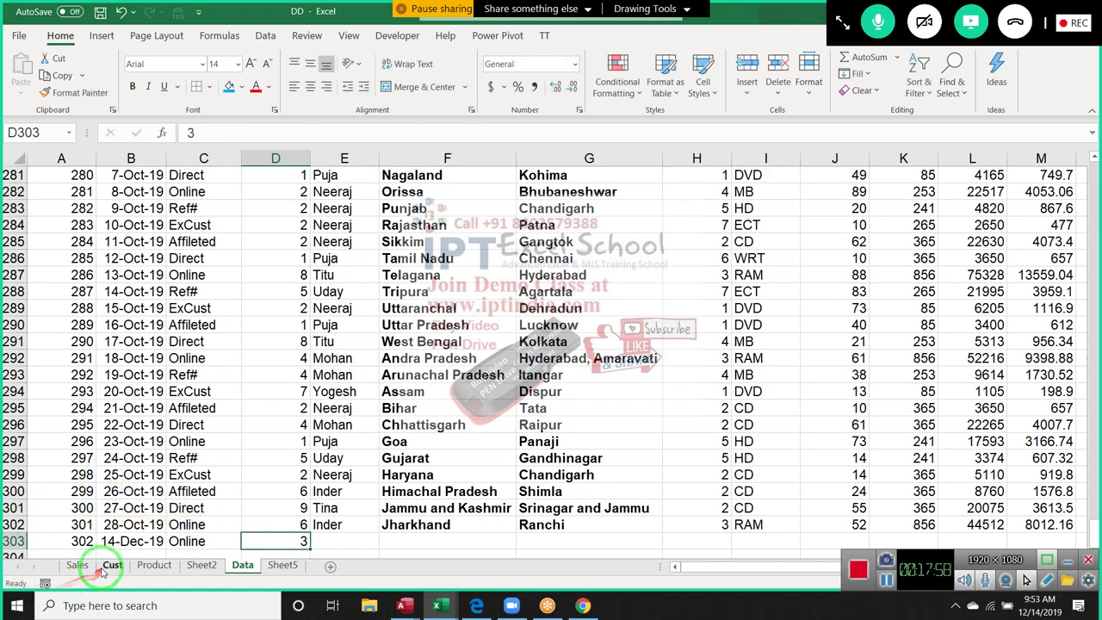
{"action": "left_click", "coordinate": [106, 565]}
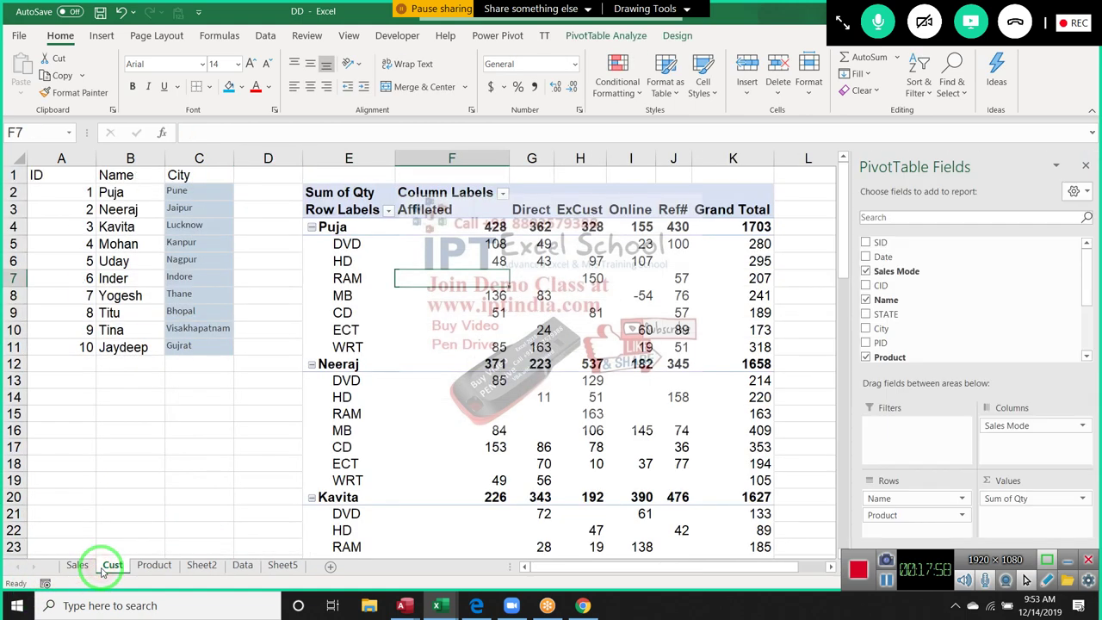
{"action": "left_click", "coordinate": [241, 568]}
{"action": "type", "text": "11"}
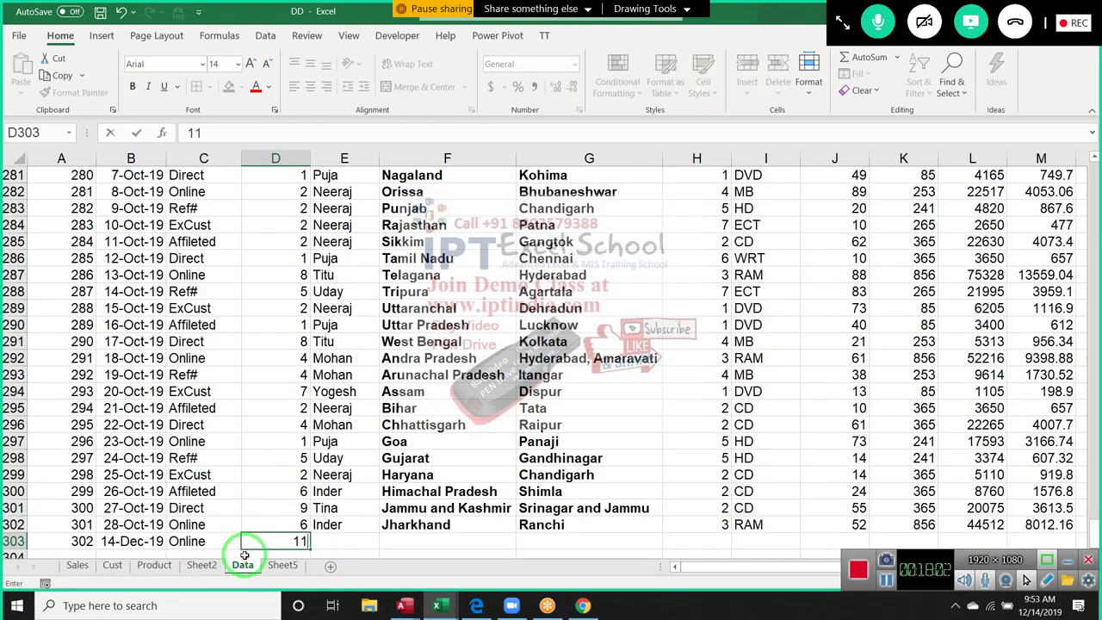
{"action": "key", "text": "Tab"}
{"action": "type", "text": "jA"}
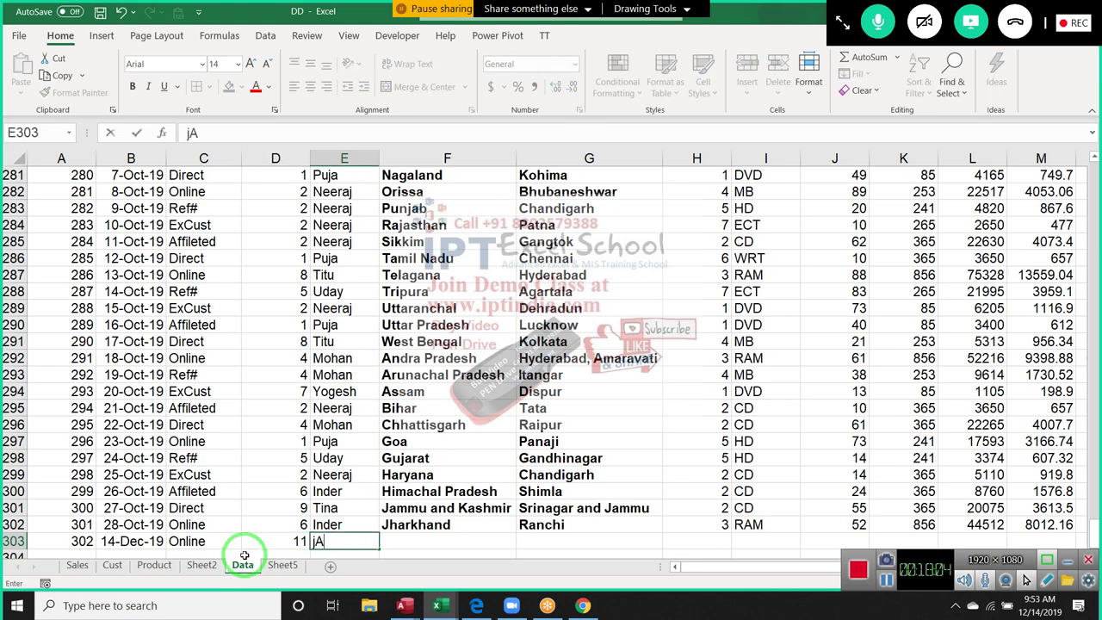
{"action": "type", "text": "P"}
{"action": "key", "text": "Tab"}
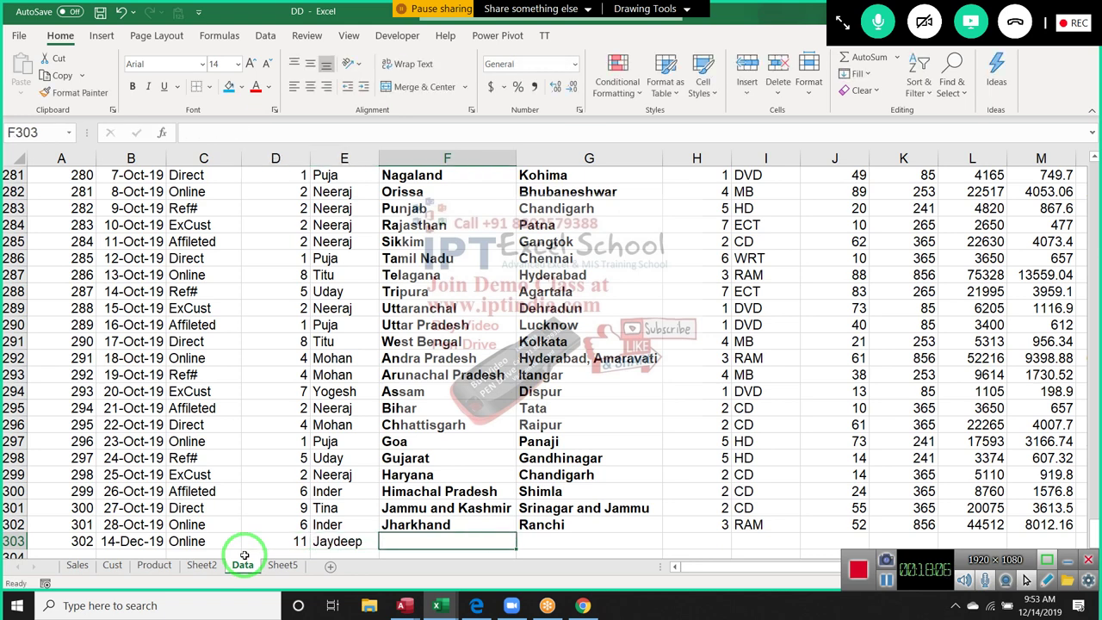
{"action": "key", "text": "Left"}
{"action": "type", "text": "R"}
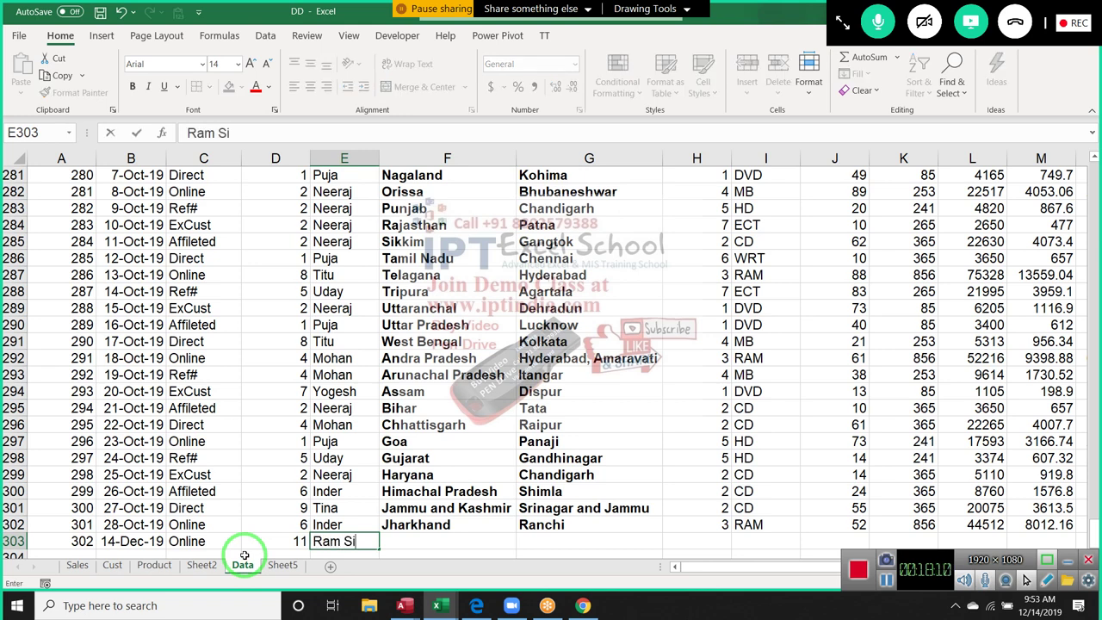
{"action": "key", "text": "Tab"}
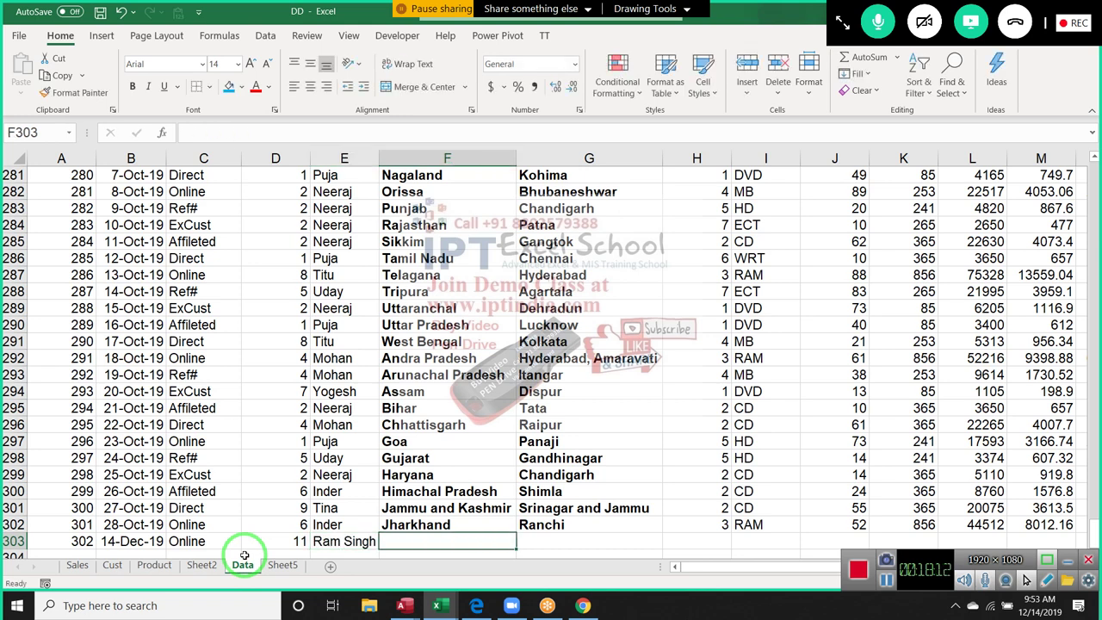
- Fill in state Bihar, city Patna, 2, product CD and quantity 65
{"action": "type", "text": "Bihar"}
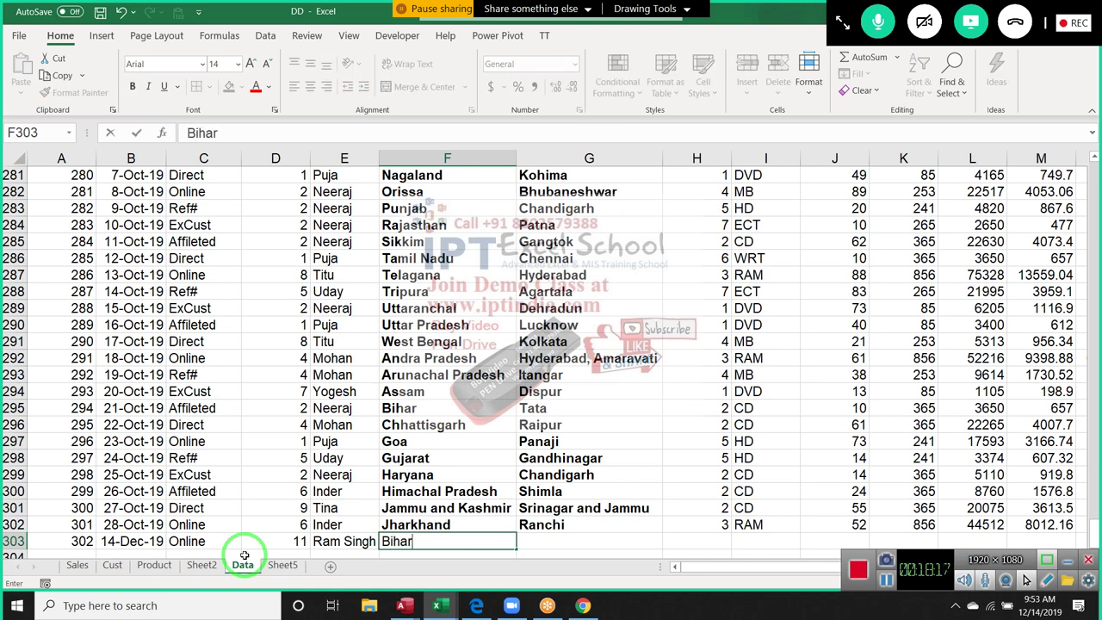
{"action": "key", "text": "Tab"}
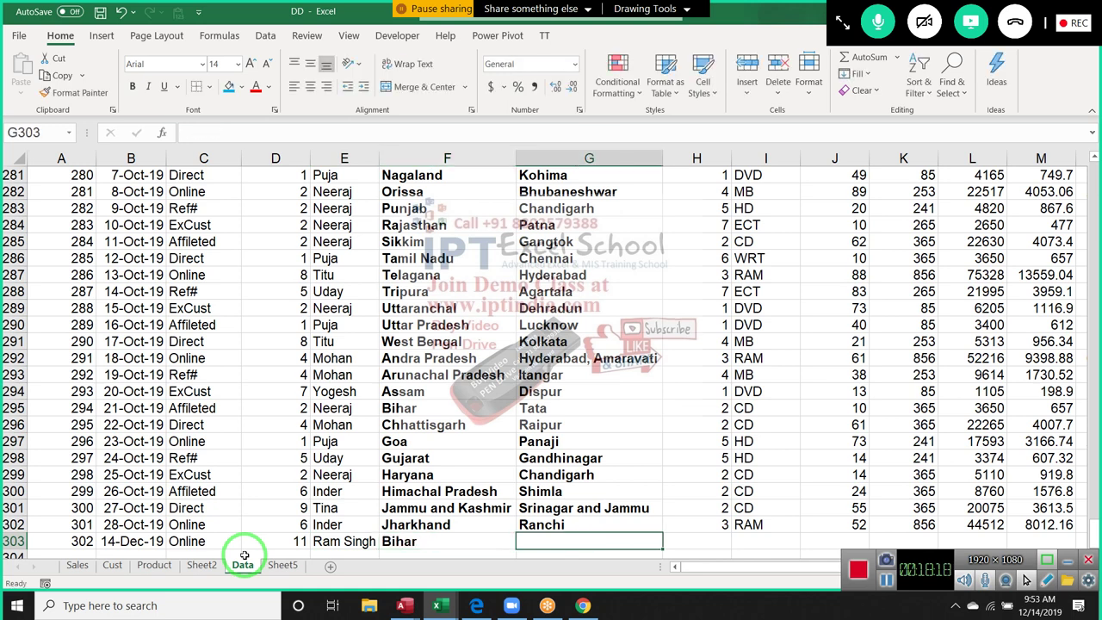
{"action": "type", "text": "Patna"}
{"action": "key", "text": "Tab"}
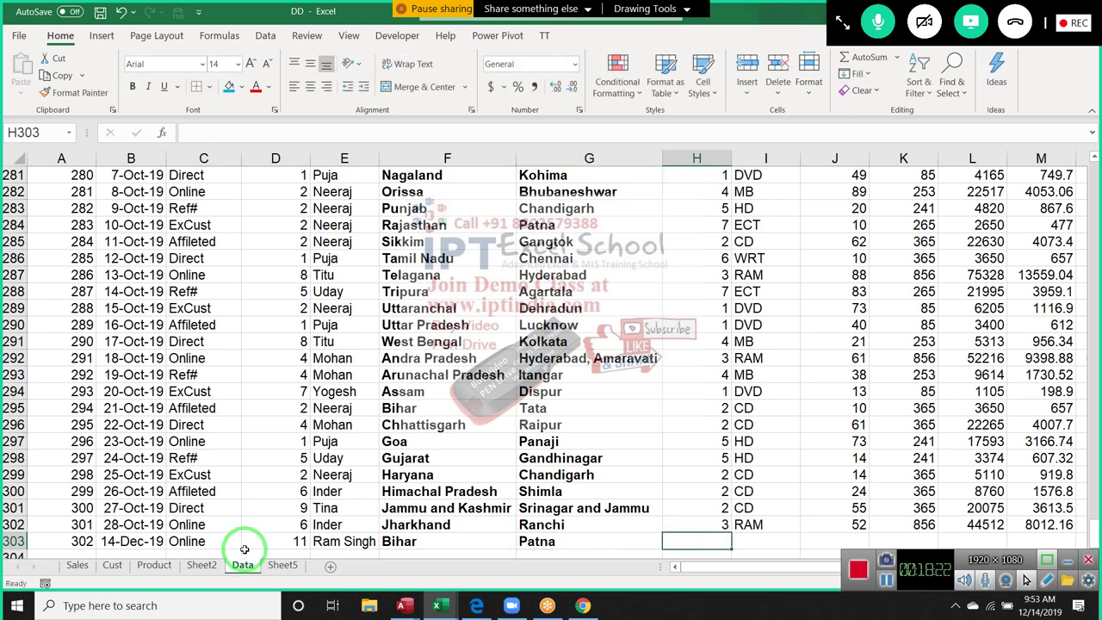
{"action": "type", "text": "2"}
{"action": "key", "text": "Tab"}
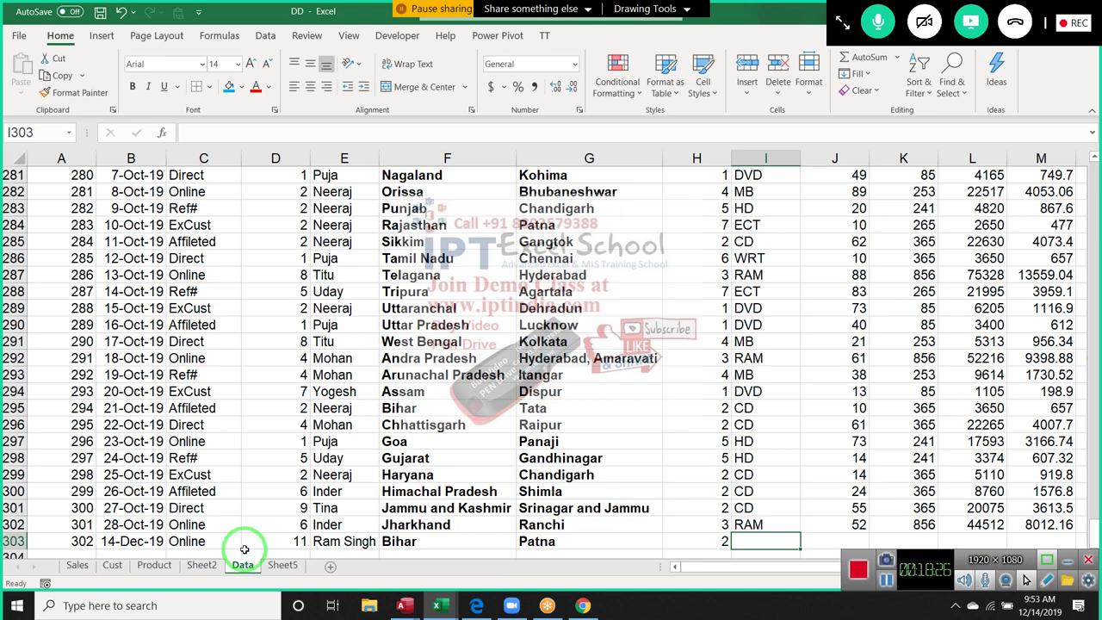
{"action": "type", "text": "CD"}
{"action": "key", "text": "Tab"}
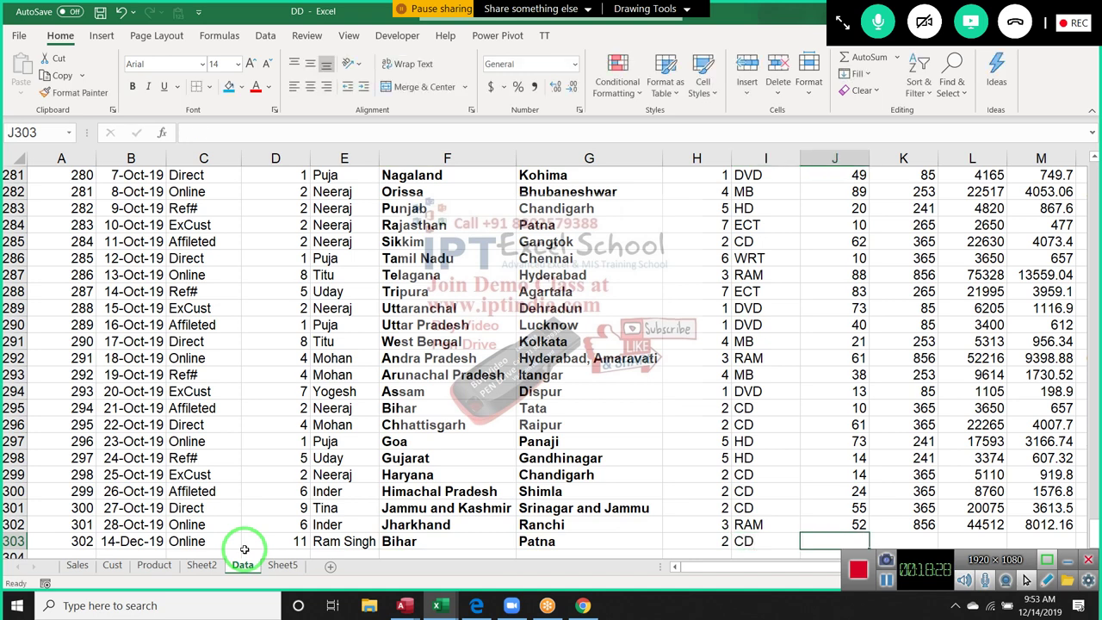
{"action": "type", "text": "65"}
{"action": "key", "text": "Tab"}
- Complete row 303 with 856, 9658, 69548 and 6854154 in columns K to N
{"action": "type", "text": "856"}
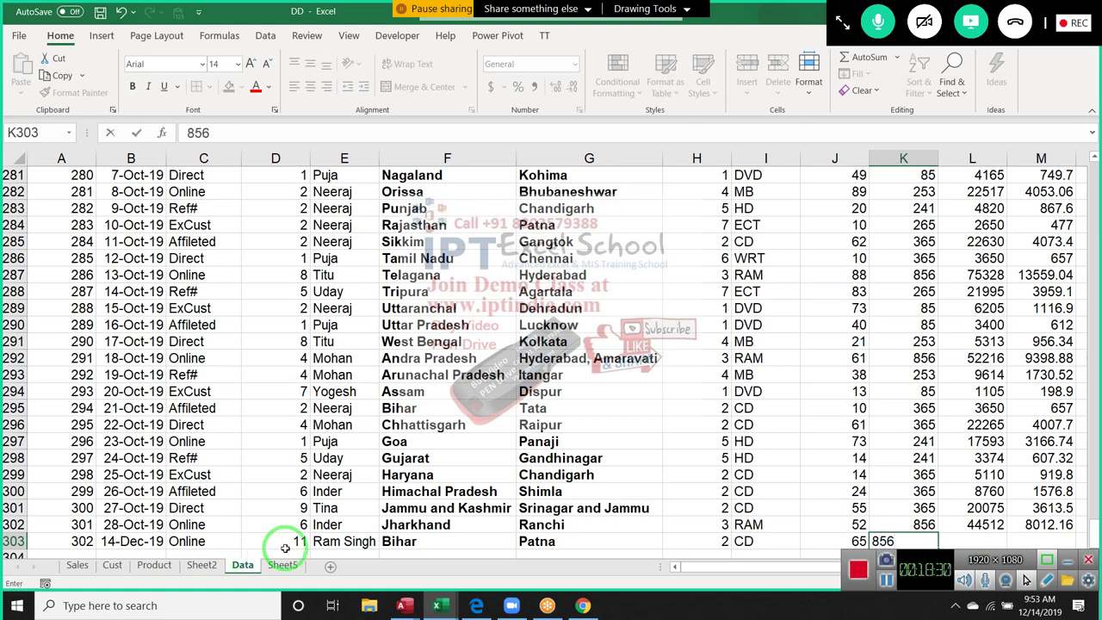
{"action": "key", "text": "Tab"}
{"action": "type", "text": "954"}
{"action": "type", "text": "8"}
{"action": "key", "text": "Tab"}
{"action": "type", "text": "69"}
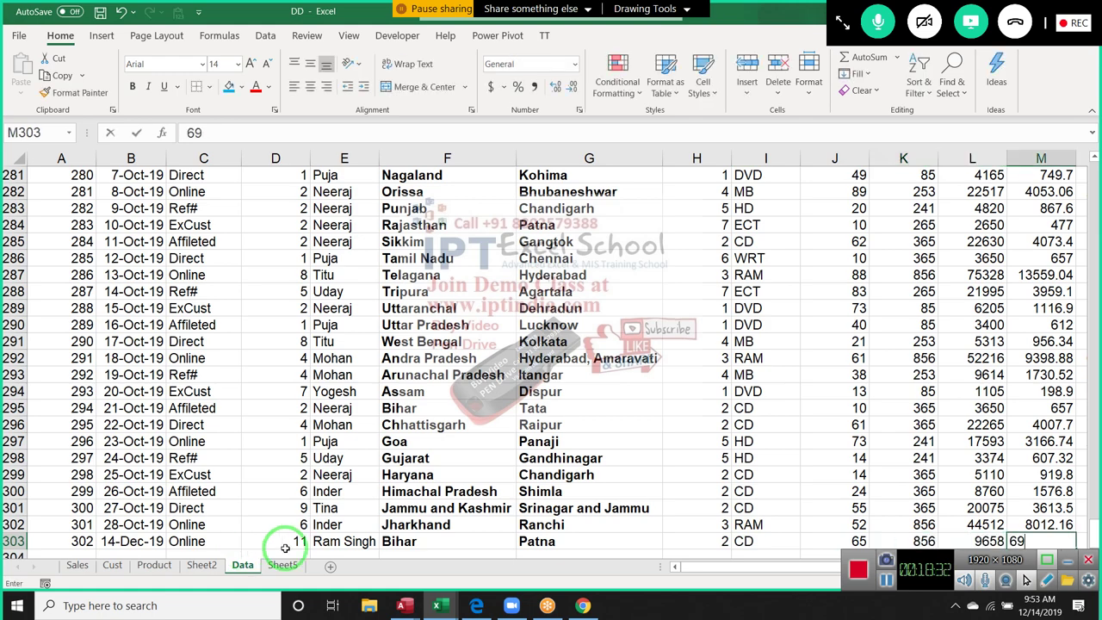
{"action": "type", "text": "548"}
{"action": "key", "text": "Tab"}
{"action": "type", "text": "6"}
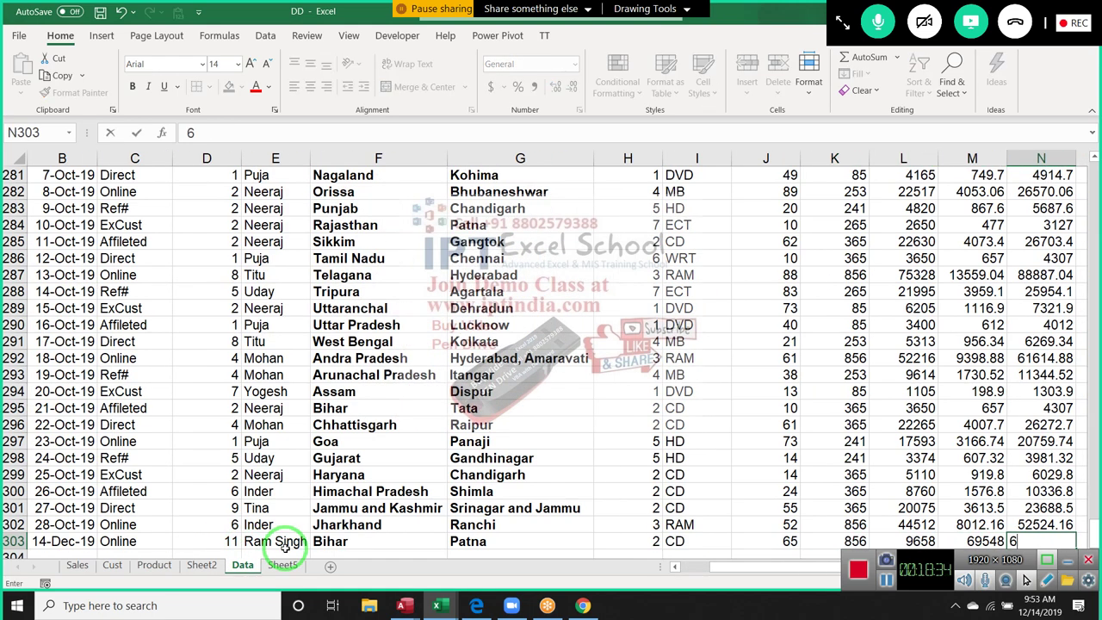
{"action": "key", "text": "Tab"}
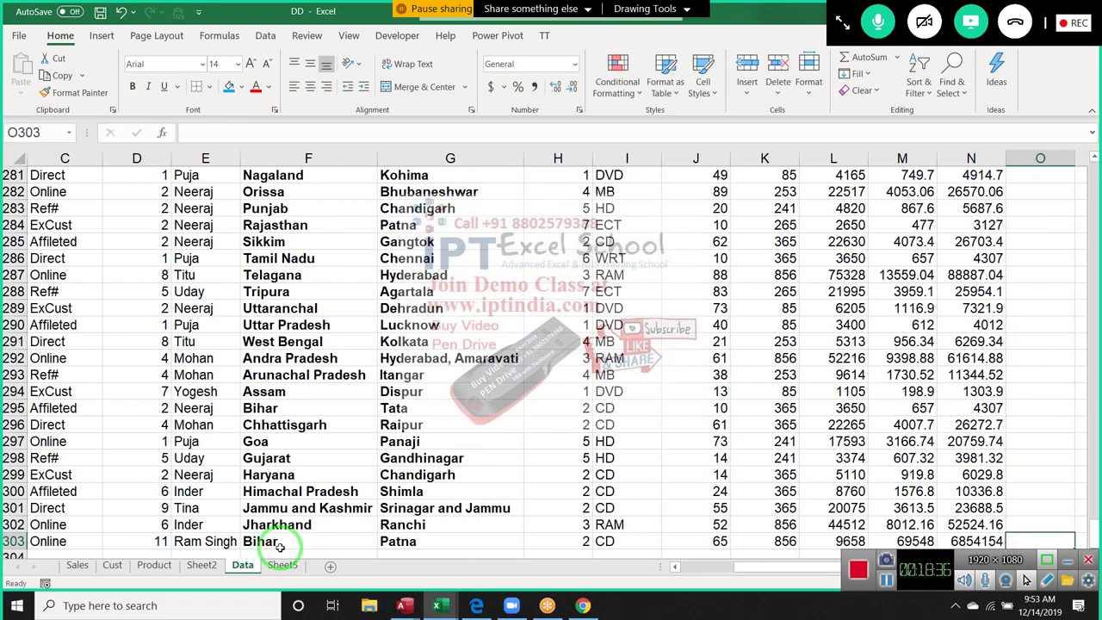
{"action": "scroll", "coordinate": [78, 448], "scroll_direction": "down", "scroll_amount": 3}
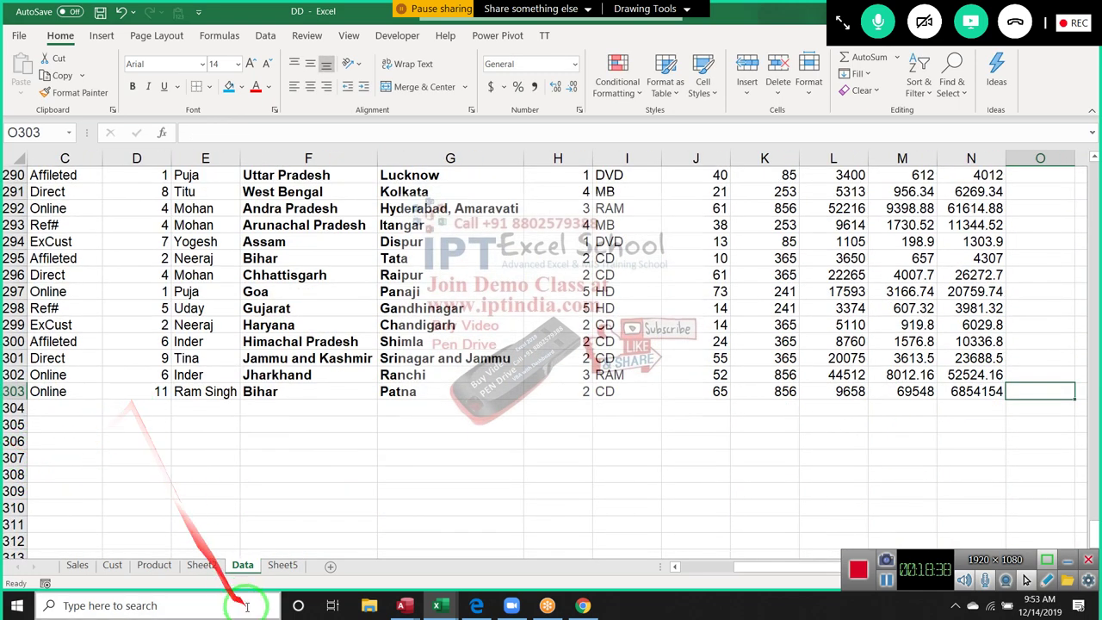
{"action": "left_click", "coordinate": [282, 564]}
{"action": "right_click", "coordinate": [103, 229]}
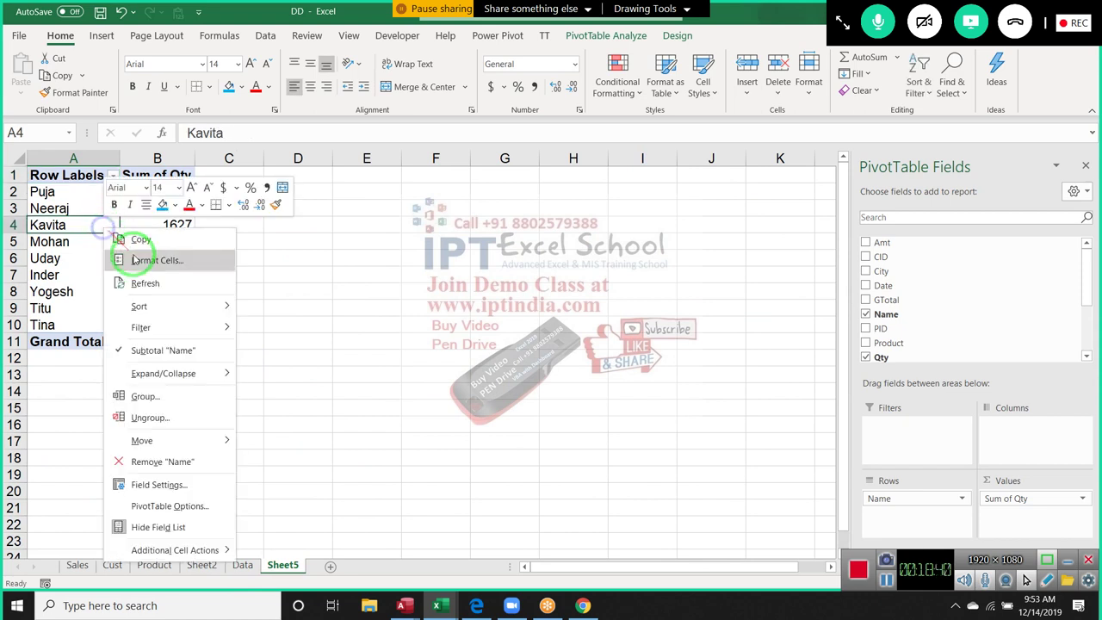
{"action": "left_click", "coordinate": [165, 285]}
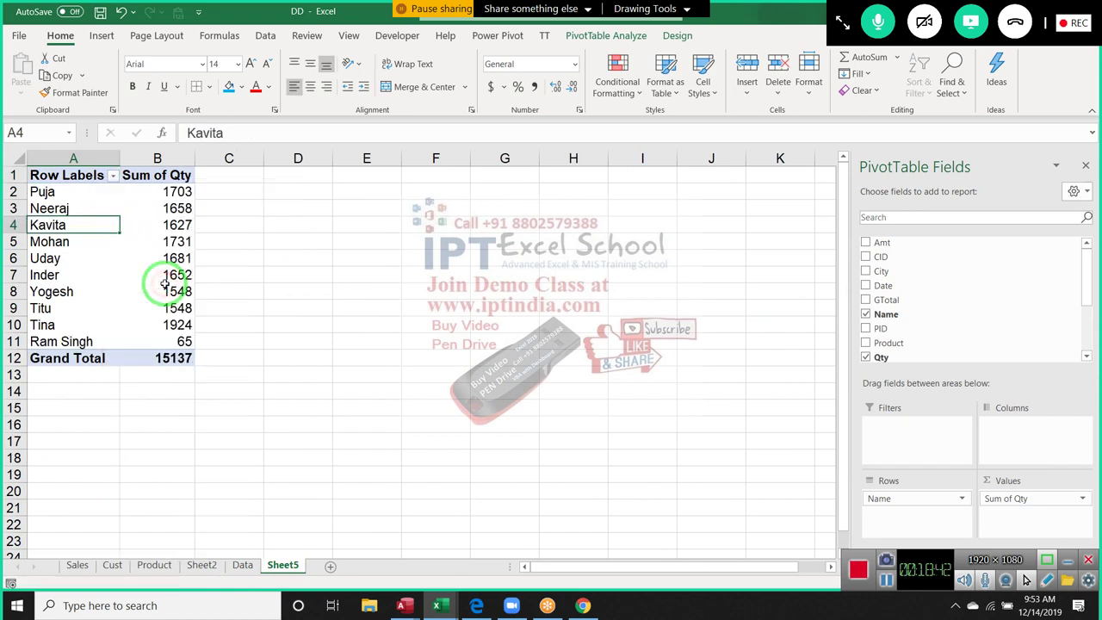
{"action": "left_click", "coordinate": [75, 343]}
{"action": "left_click_drag", "start_coordinate": [75, 343], "coordinate": [153, 343]}
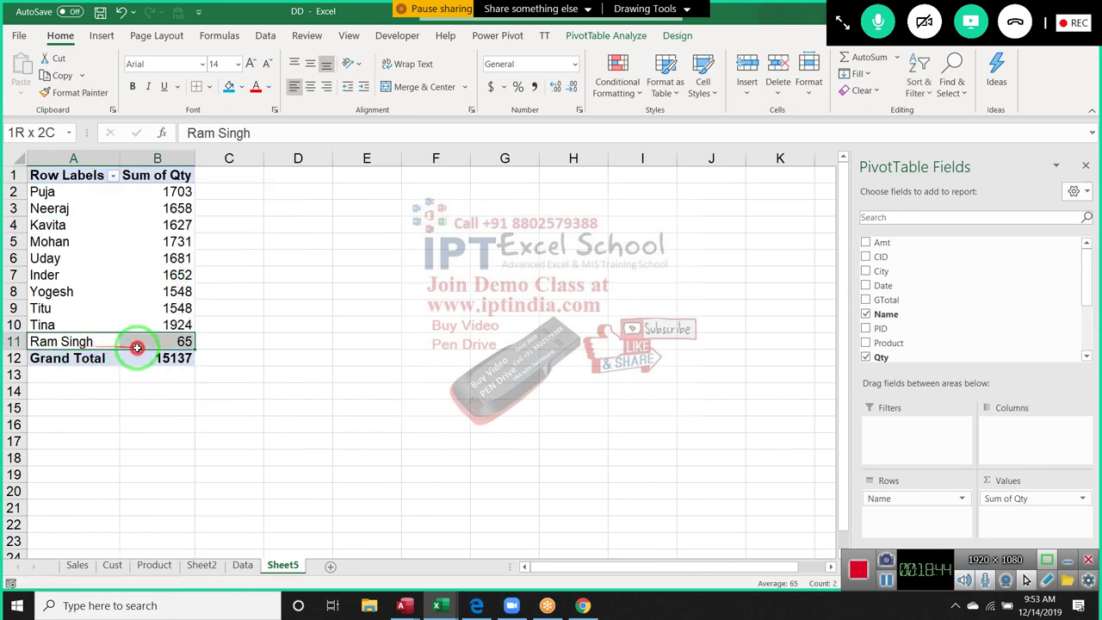
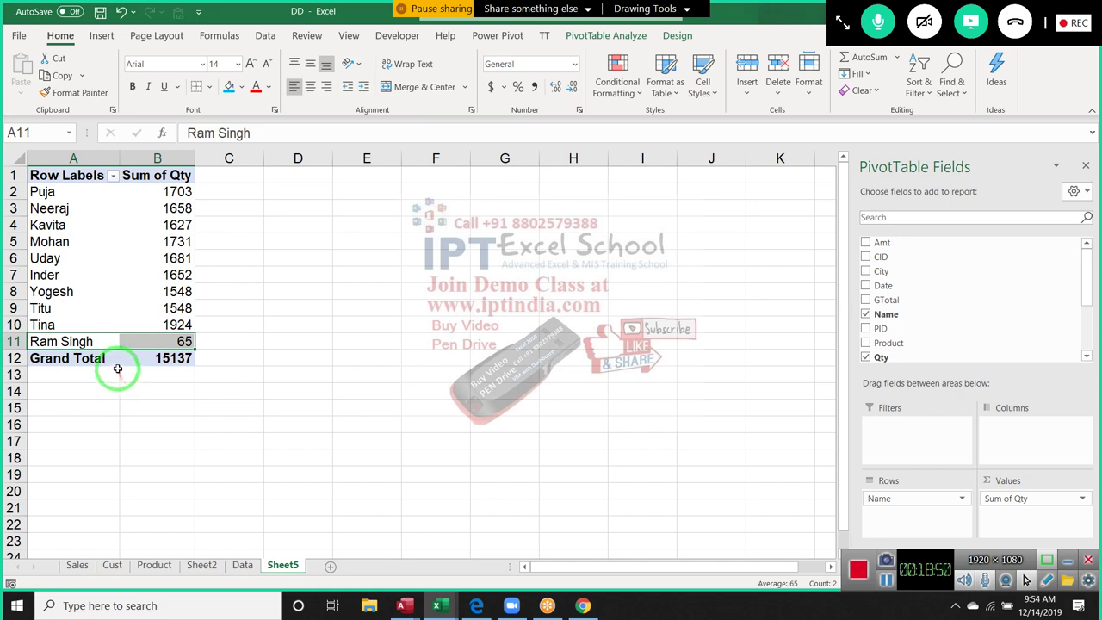
- Open the PivotTable's connection properties and toggle the 60-minute automatic refresh on and back off
{"action": "left_click_drag", "start_coordinate": [121, 361], "coordinate": [517, 87]}
{"action": "left_click", "coordinate": [575, 35]}
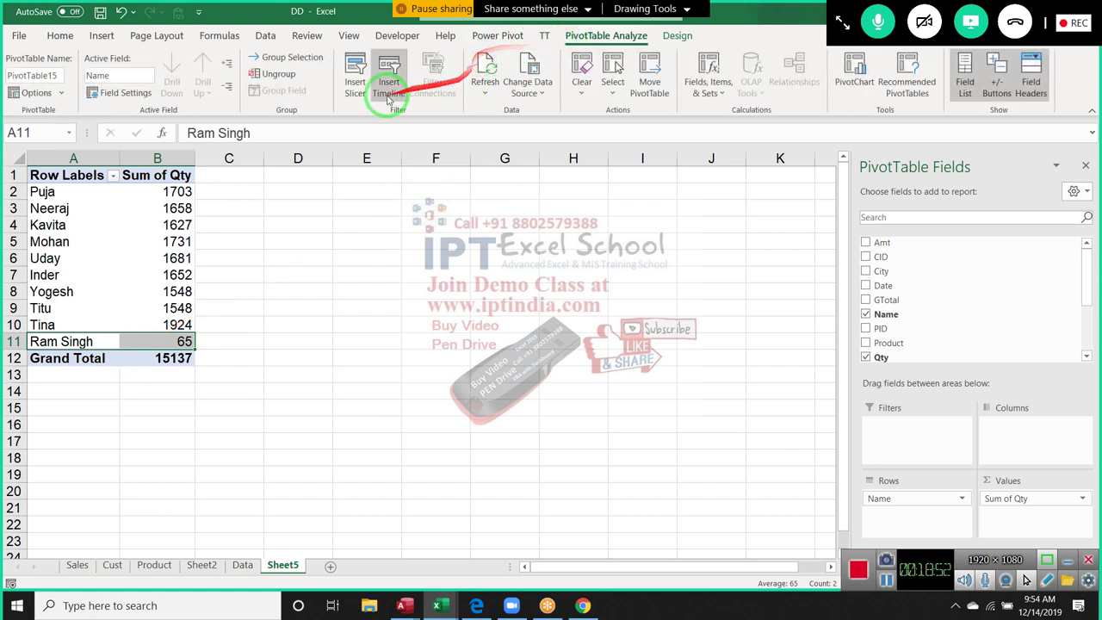
{"action": "left_click", "coordinate": [528, 92]}
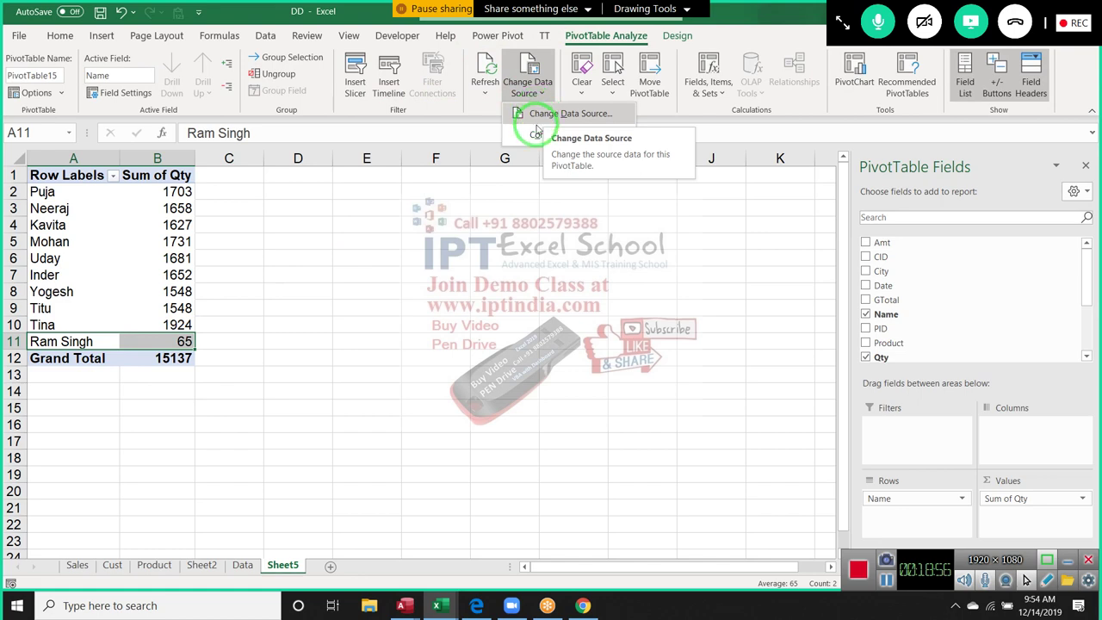
{"action": "left_click", "coordinate": [537, 136]}
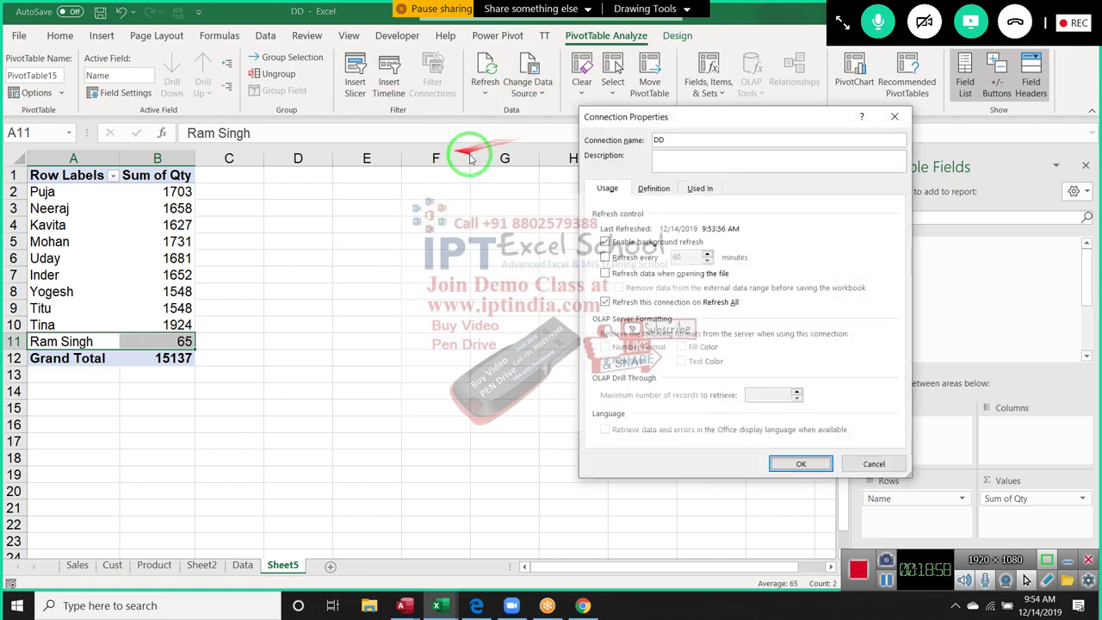
{"action": "left_click_drag", "start_coordinate": [671, 114], "coordinate": [551, 118]}
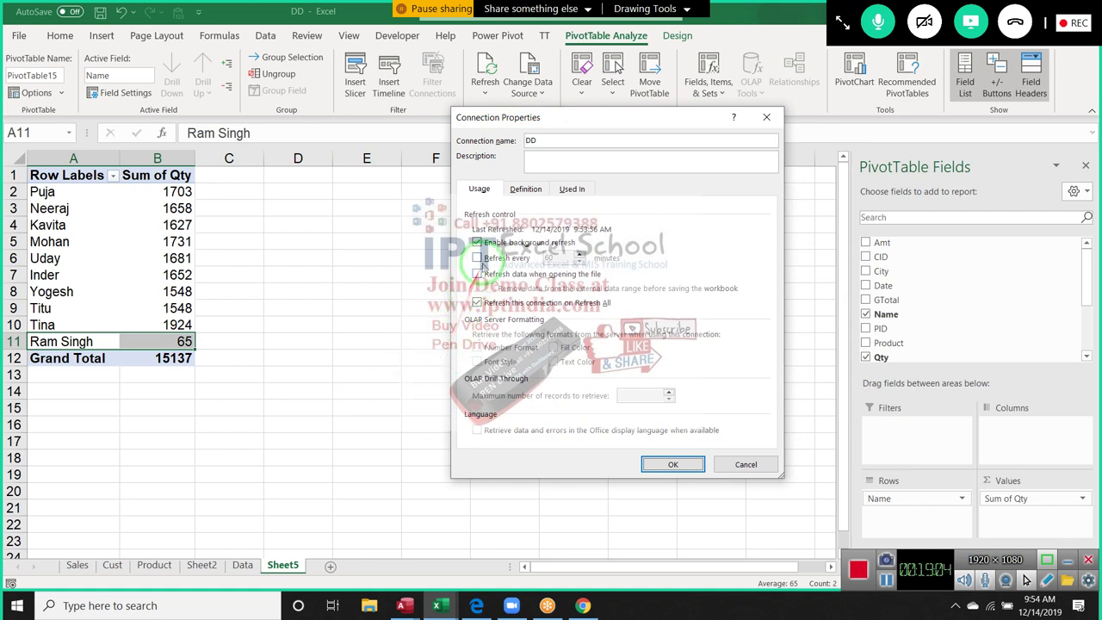
{"action": "left_click", "coordinate": [477, 257]}
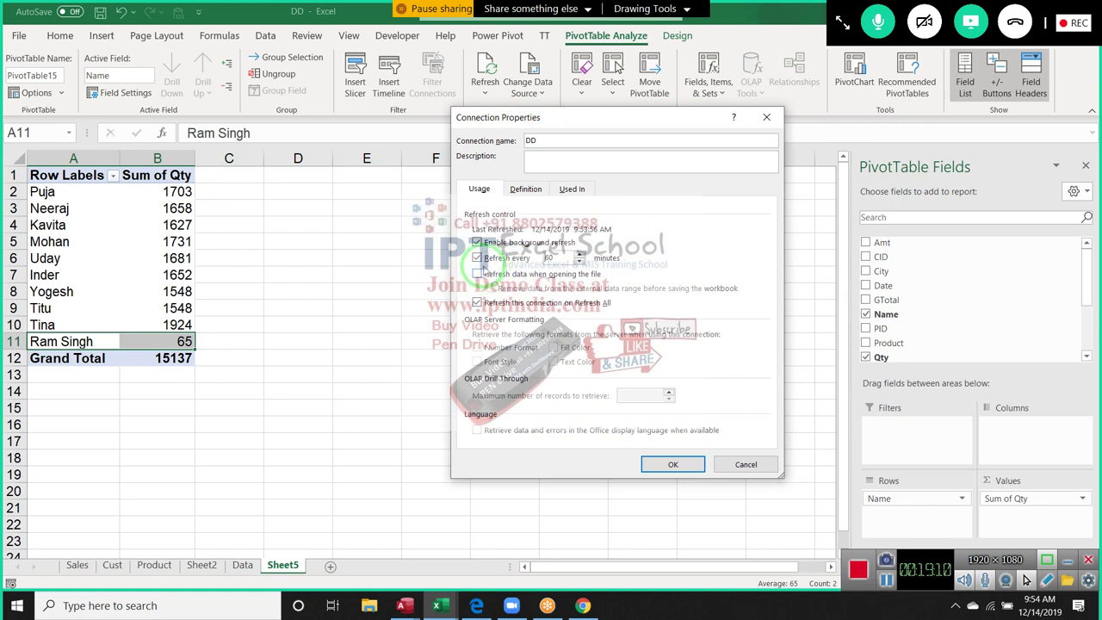
{"action": "left_click", "coordinate": [477, 258]}
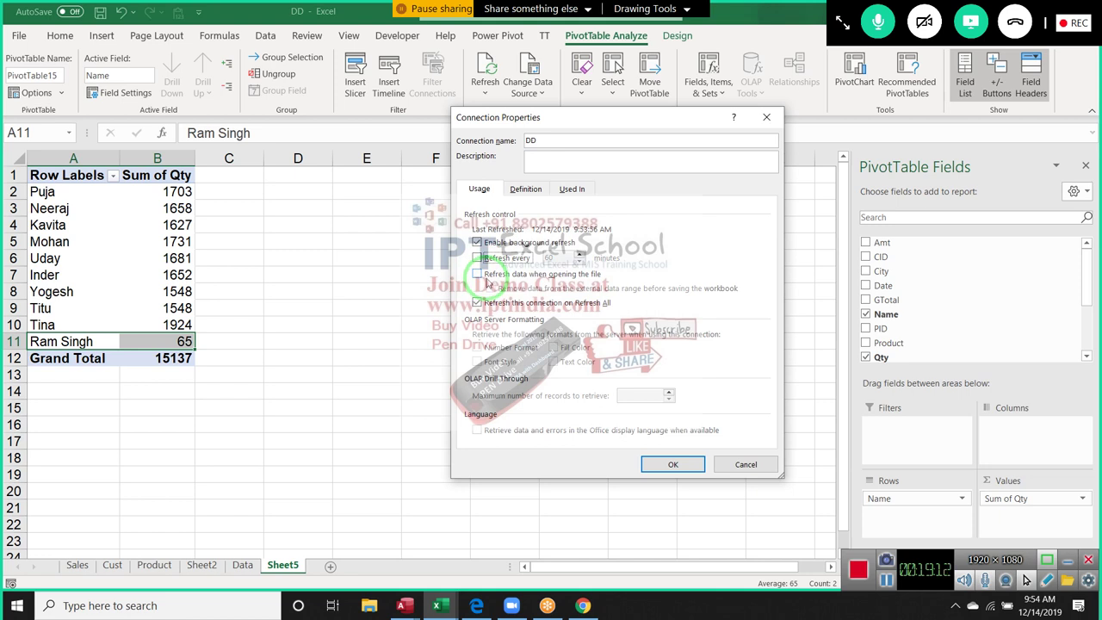
- Inspect the connection's file path and Data$ command text, then close the properties without changes
{"action": "left_click", "coordinate": [516, 194]}
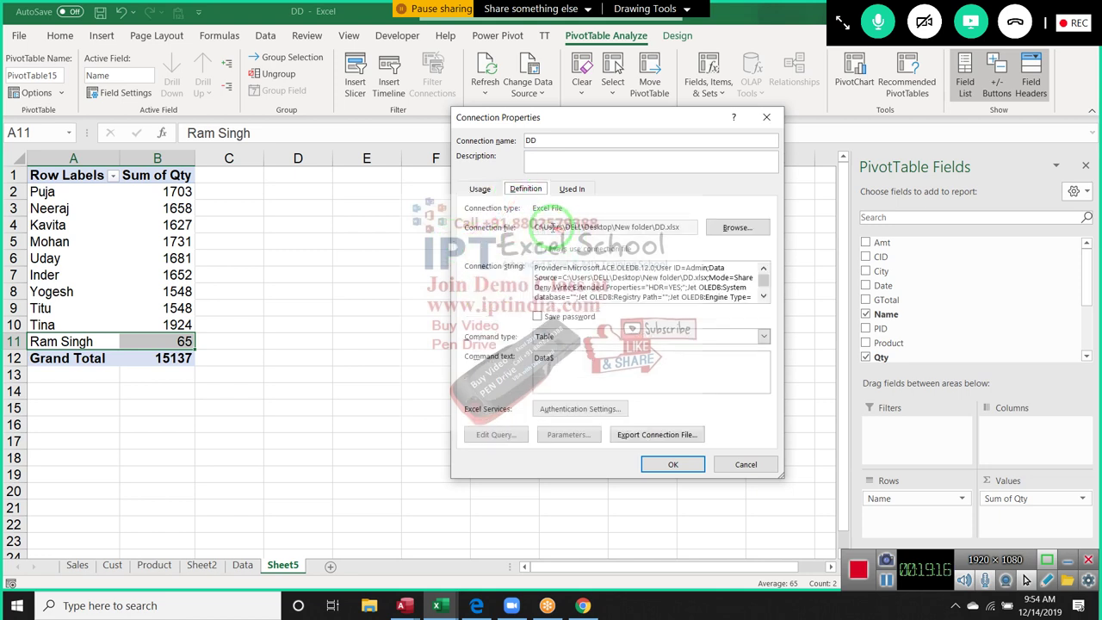
{"action": "left_click_drag", "start_coordinate": [552, 227], "coordinate": [693, 226]}
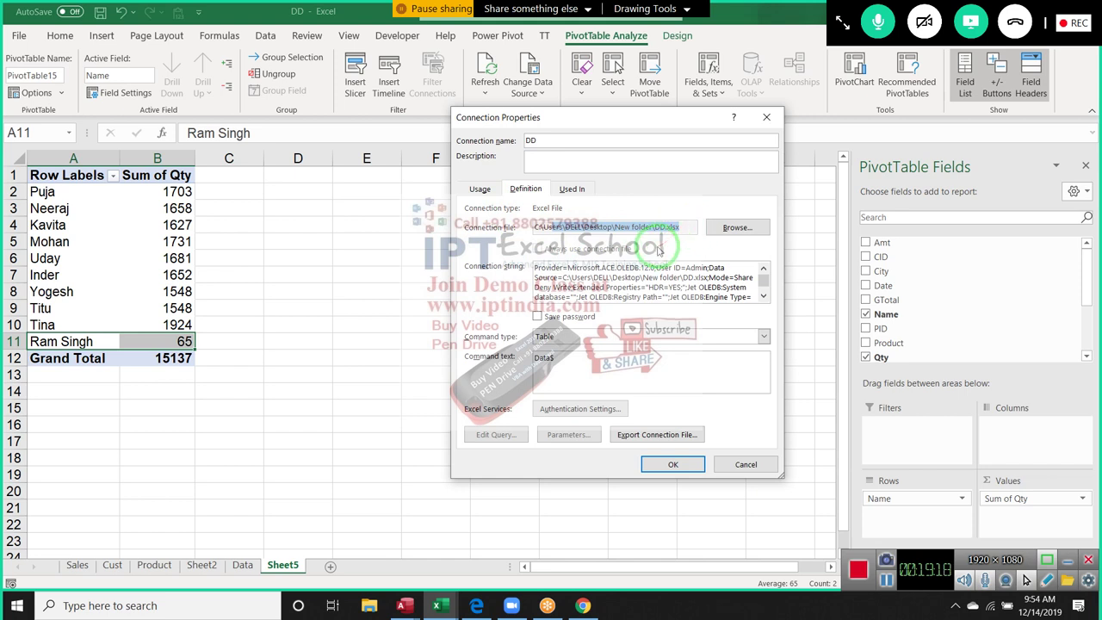
{"action": "left_click", "coordinate": [663, 298]}
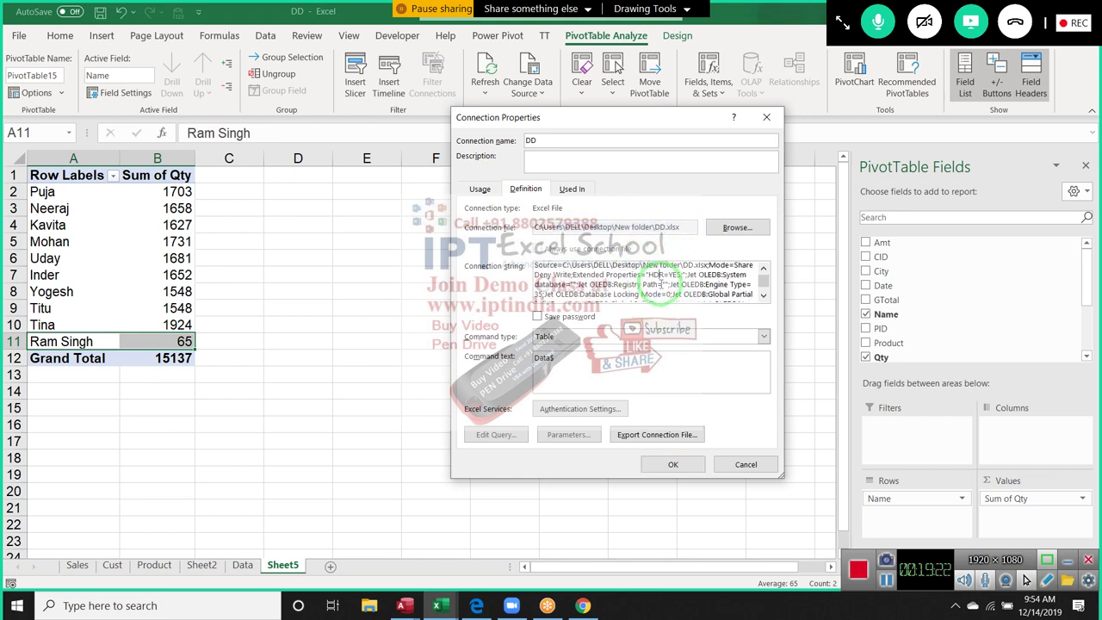
{"action": "scroll", "coordinate": [661, 284], "scroll_direction": "down", "scroll_amount": 1}
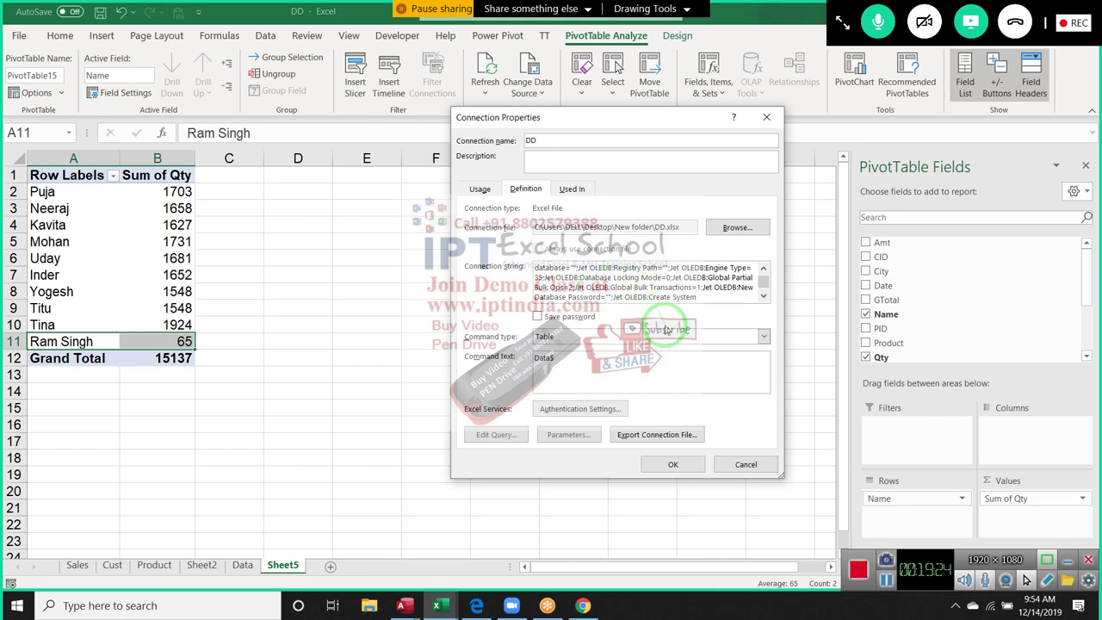
{"action": "left_click_drag", "start_coordinate": [572, 361], "coordinate": [476, 348]}
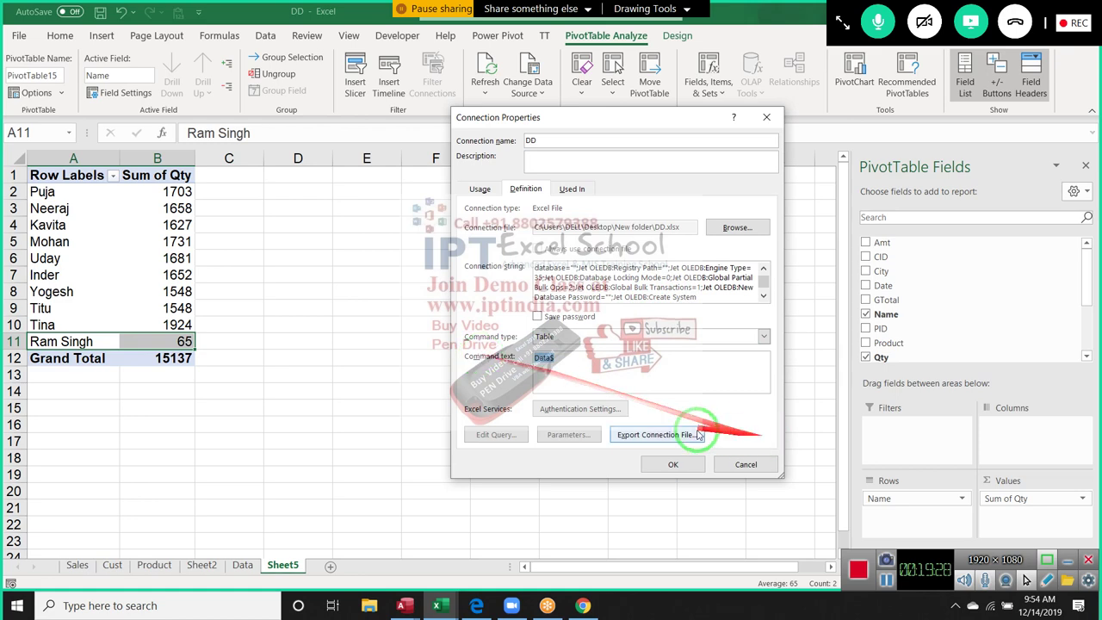
{"action": "left_click", "coordinate": [763, 462]}
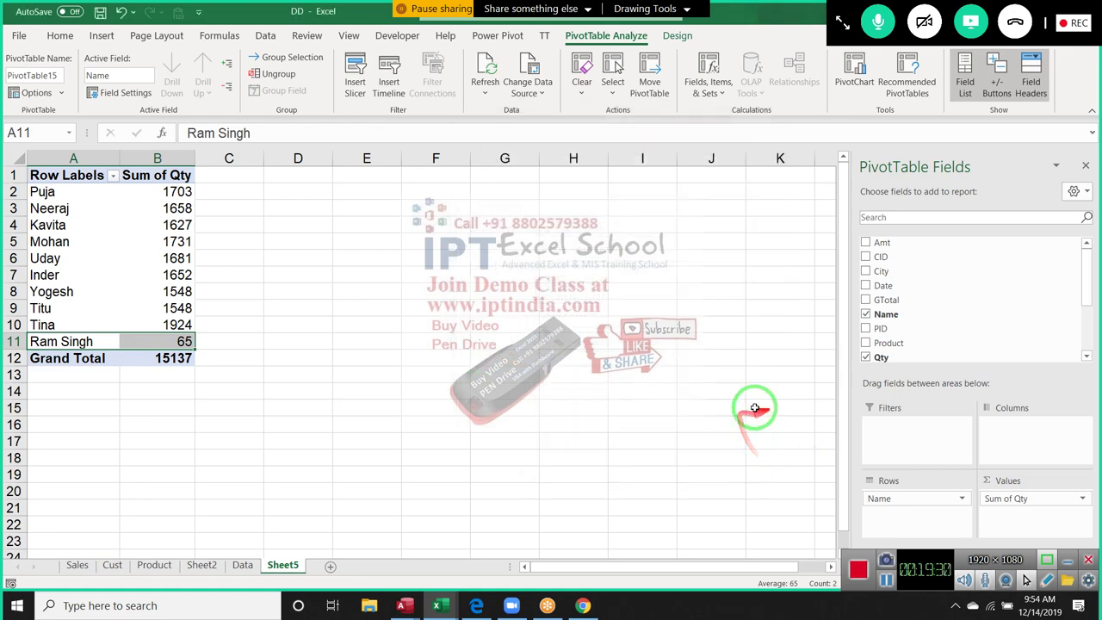
- Restore the DD window and close DD.xlsx, discarding its changes
{"action": "left_click", "coordinate": [391, 394]}
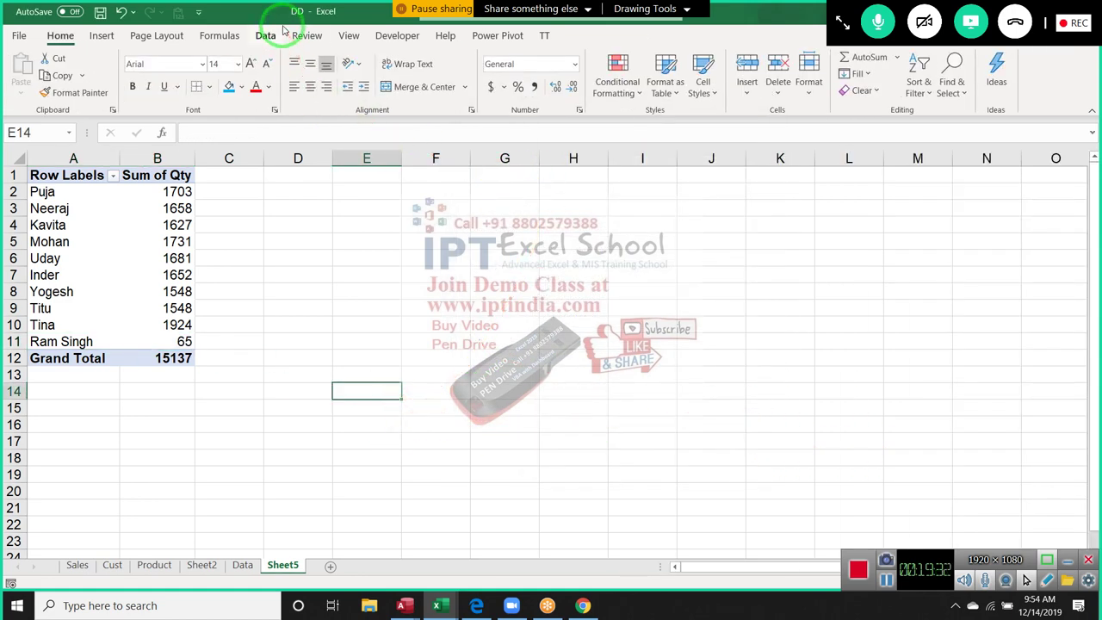
{"action": "double_click", "coordinate": [272, 13]}
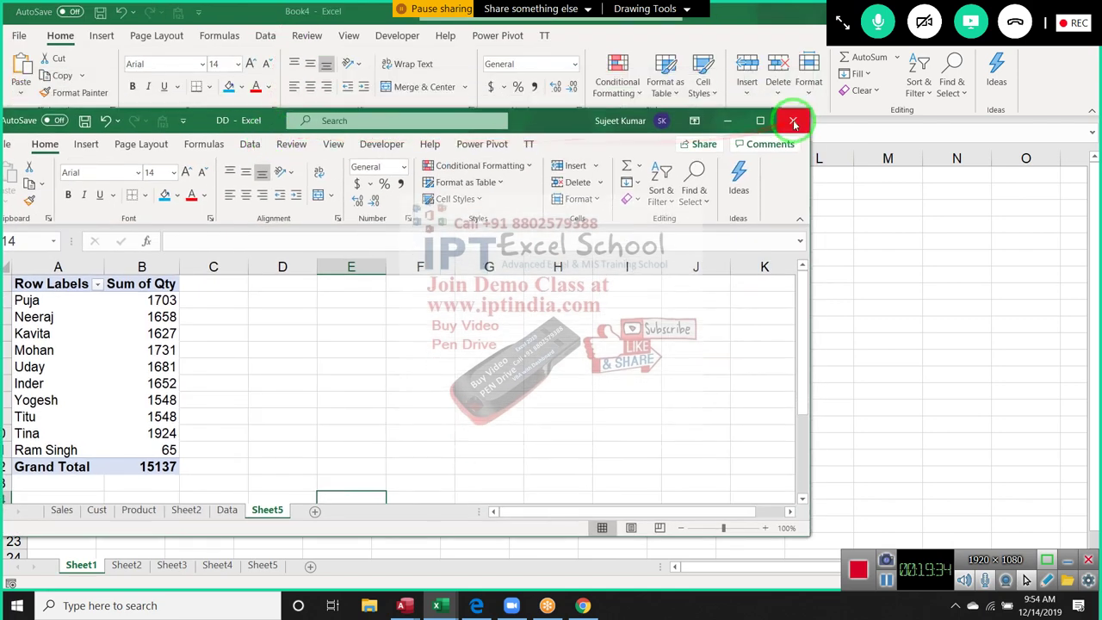
{"action": "left_click", "coordinate": [792, 120]}
{"action": "left_click", "coordinate": [566, 337]}
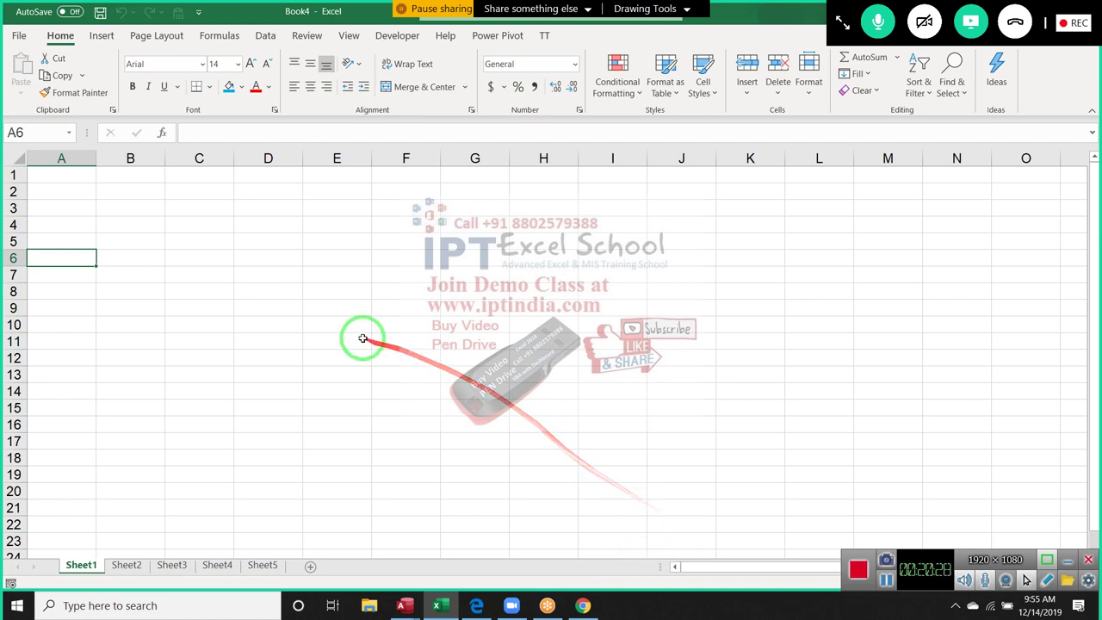
- Start a new PivotTable from an external data source and browse for a connection file
{"action": "left_click", "coordinate": [106, 39]}
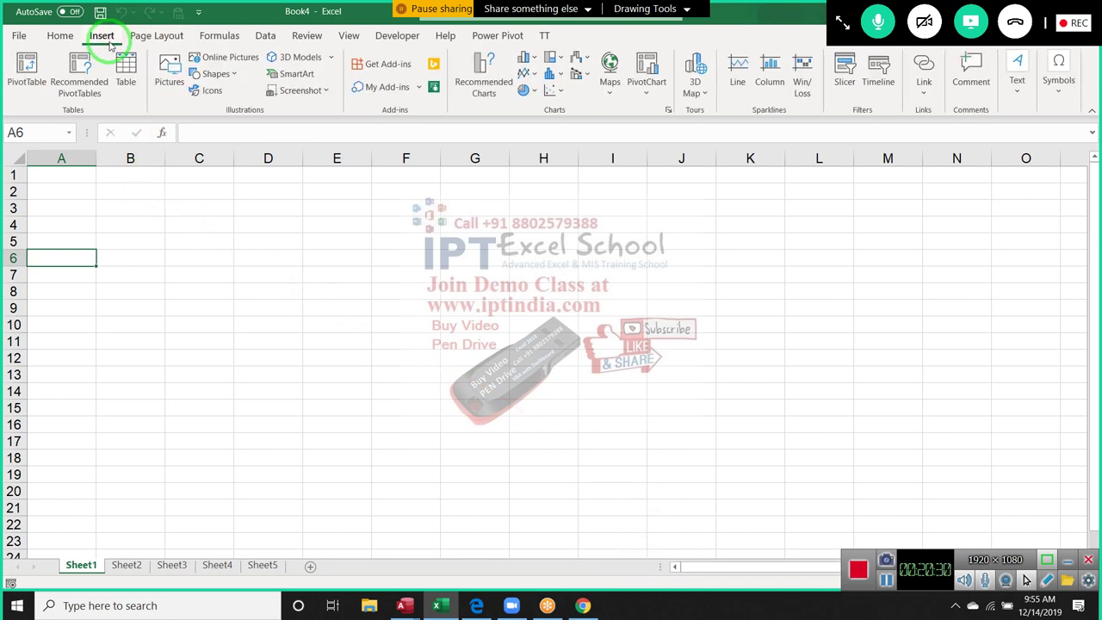
{"action": "left_click", "coordinate": [37, 95]}
{"action": "left_click", "coordinate": [515, 244]}
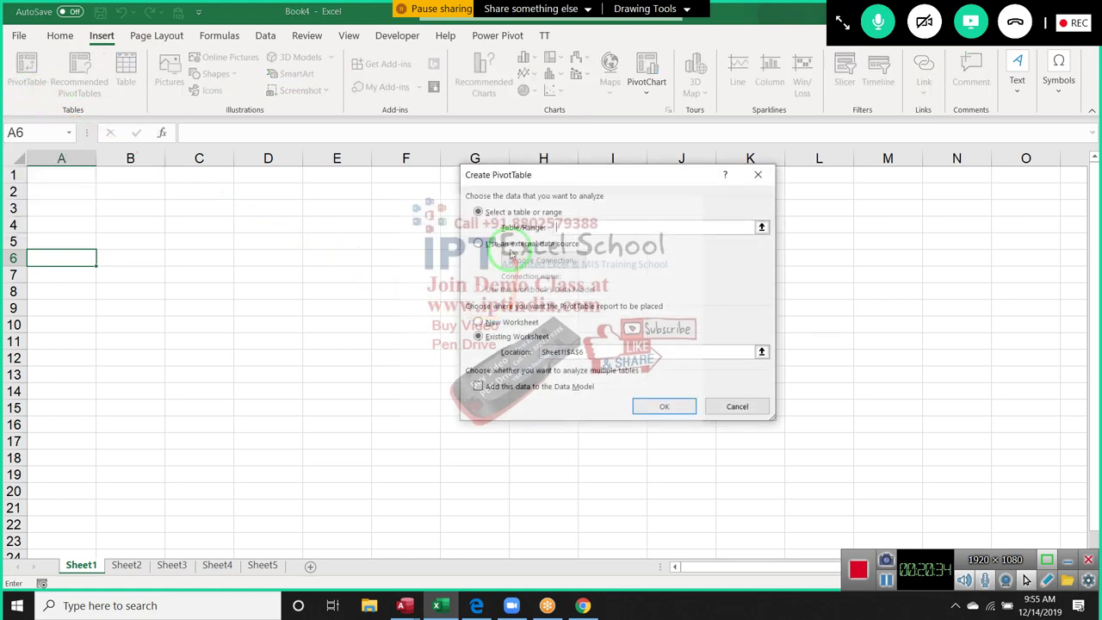
{"action": "left_click", "coordinate": [519, 261]}
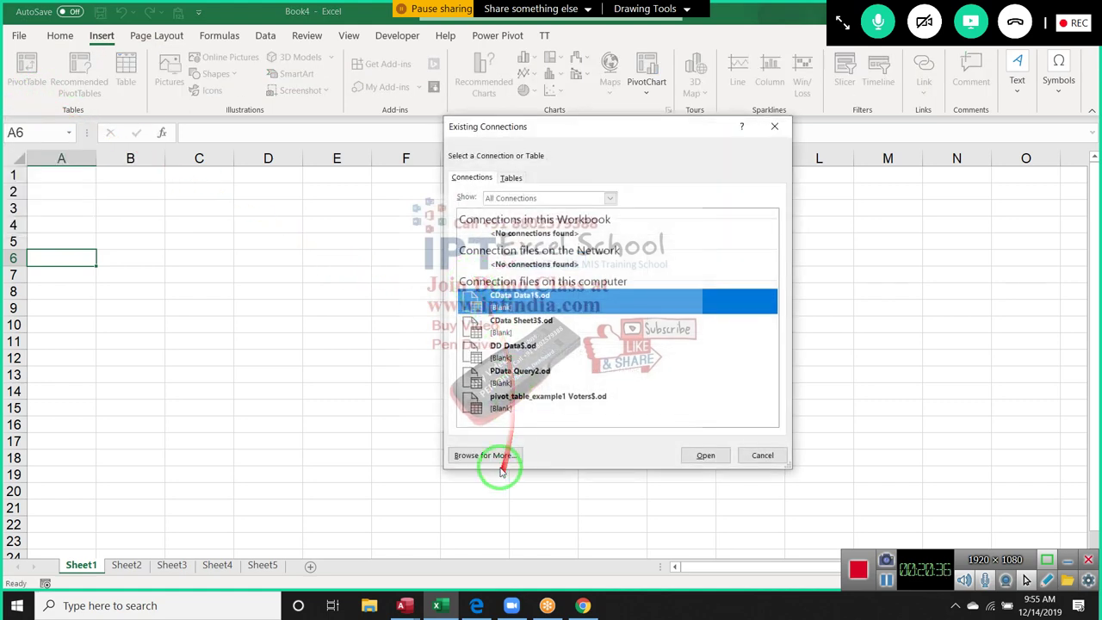
{"action": "left_click", "coordinate": [495, 458]}
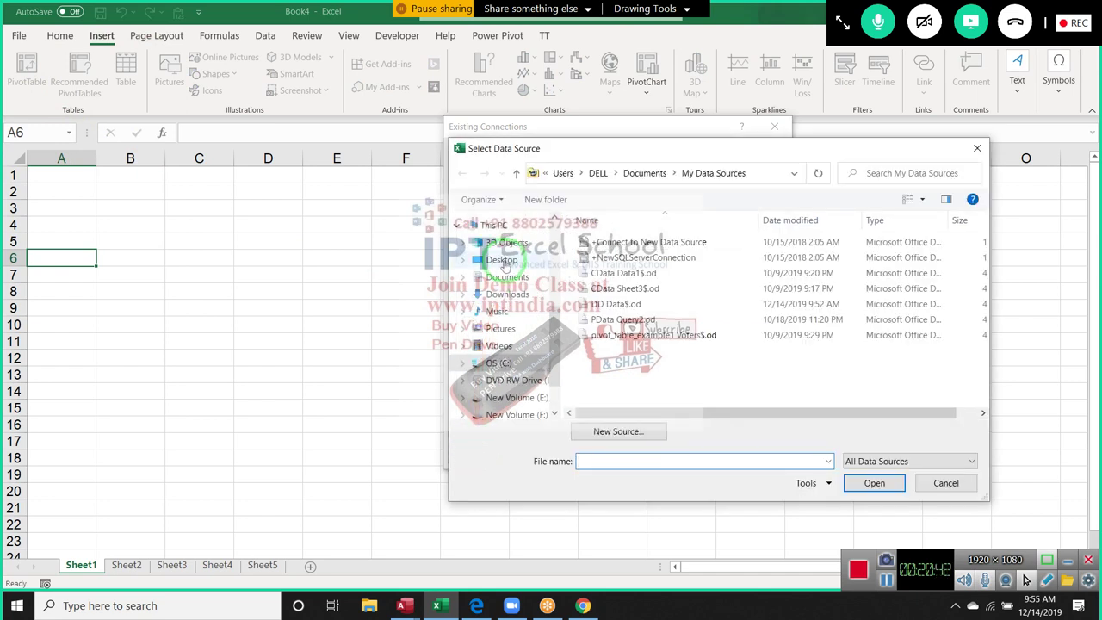
- Open the DD workbook from Desktop\New folder as the data source
{"action": "left_click", "coordinate": [502, 262]}
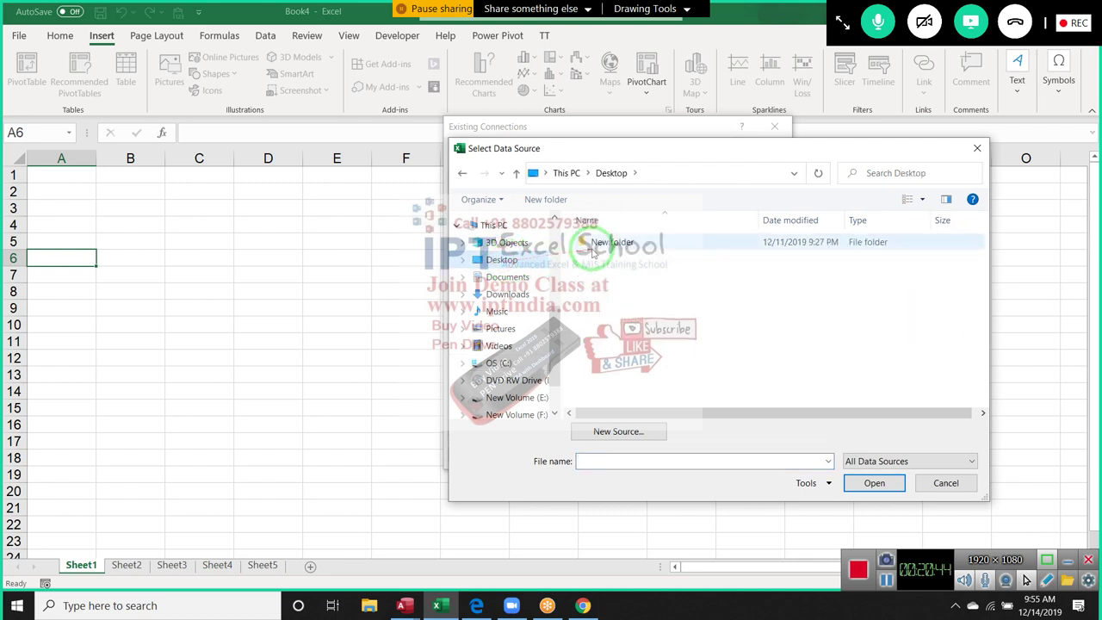
{"action": "left_click", "coordinate": [594, 248]}
{"action": "double_click", "coordinate": [593, 249]}
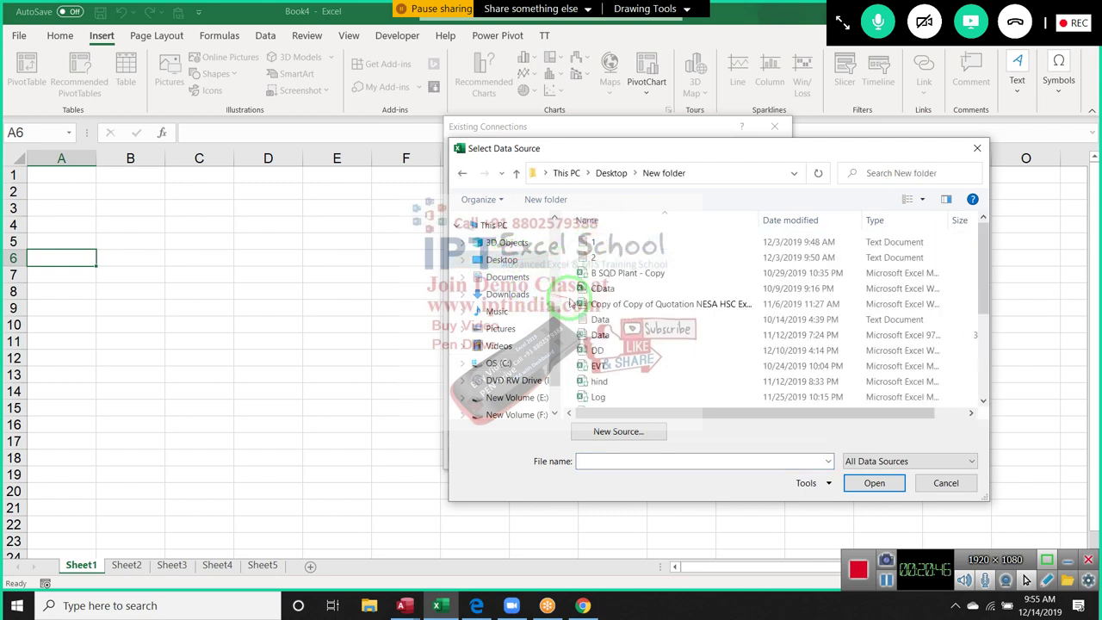
{"action": "left_click", "coordinate": [664, 338]}
{"action": "left_click", "coordinate": [643, 348]}
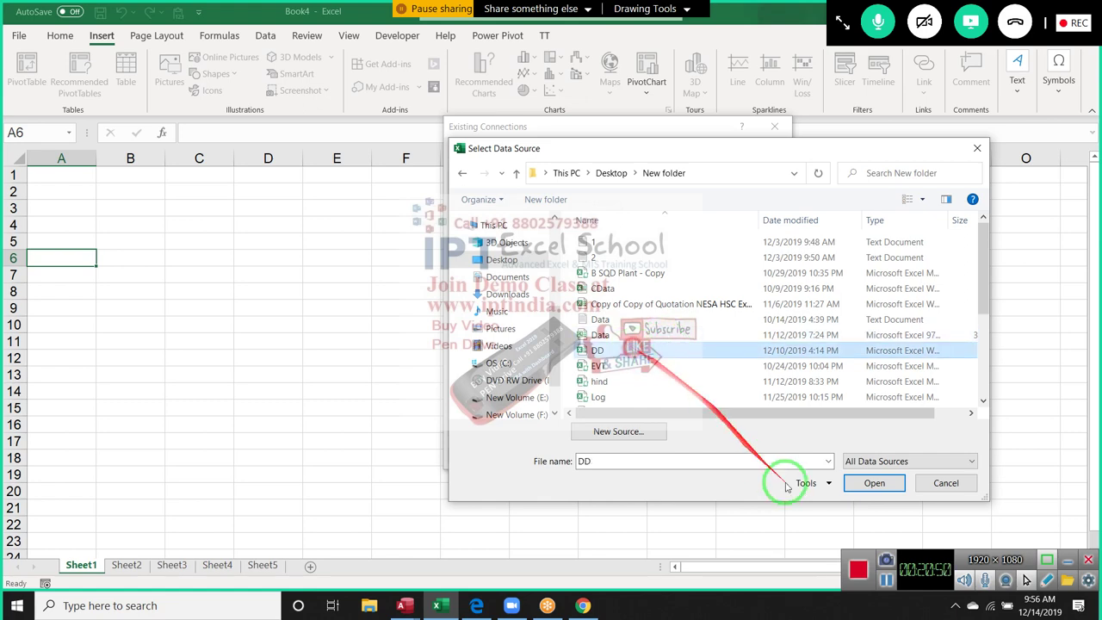
{"action": "left_click", "coordinate": [871, 483]}
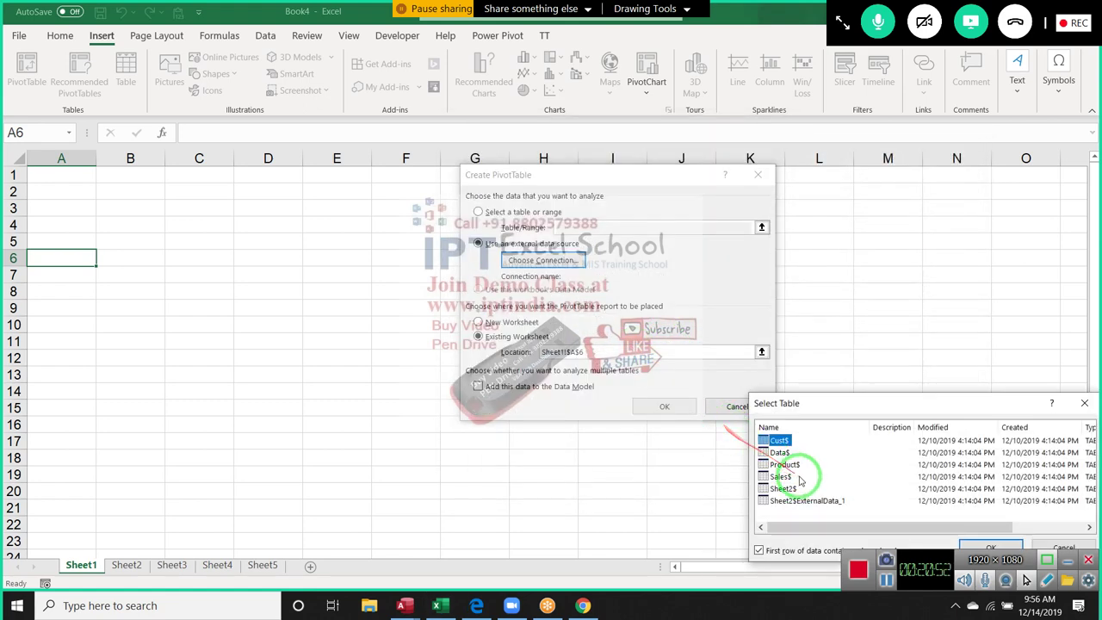
- Choose the Data$ table and create the empty PivotTable at A6
{"action": "left_click_drag", "start_coordinate": [814, 413], "coordinate": [719, 319]}
{"action": "left_click", "coordinate": [685, 358]}
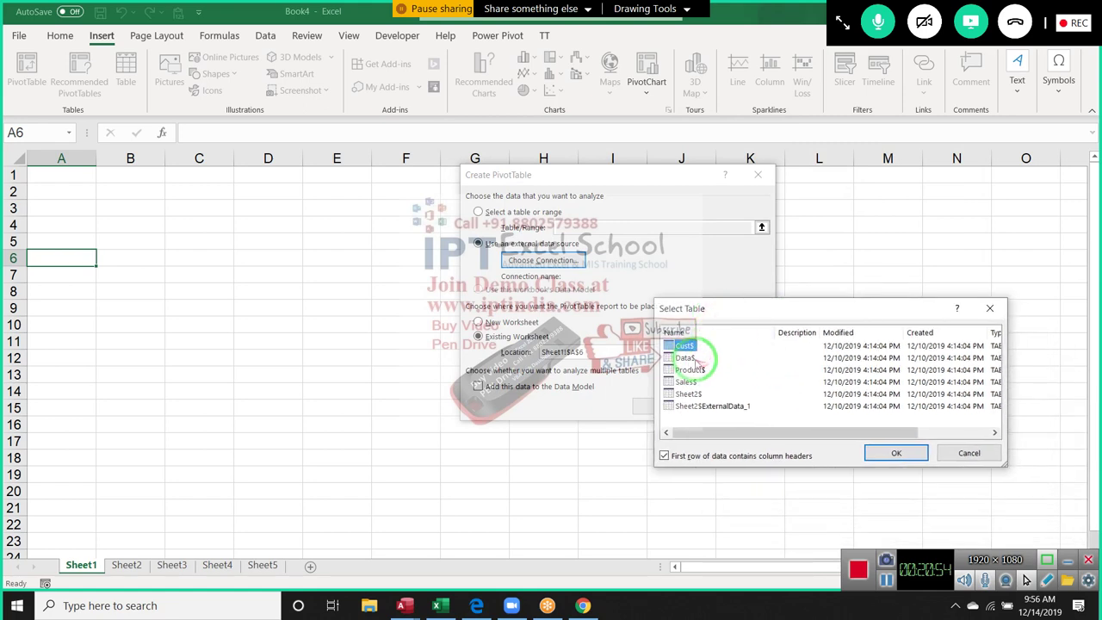
{"action": "left_click", "coordinate": [896, 452]}
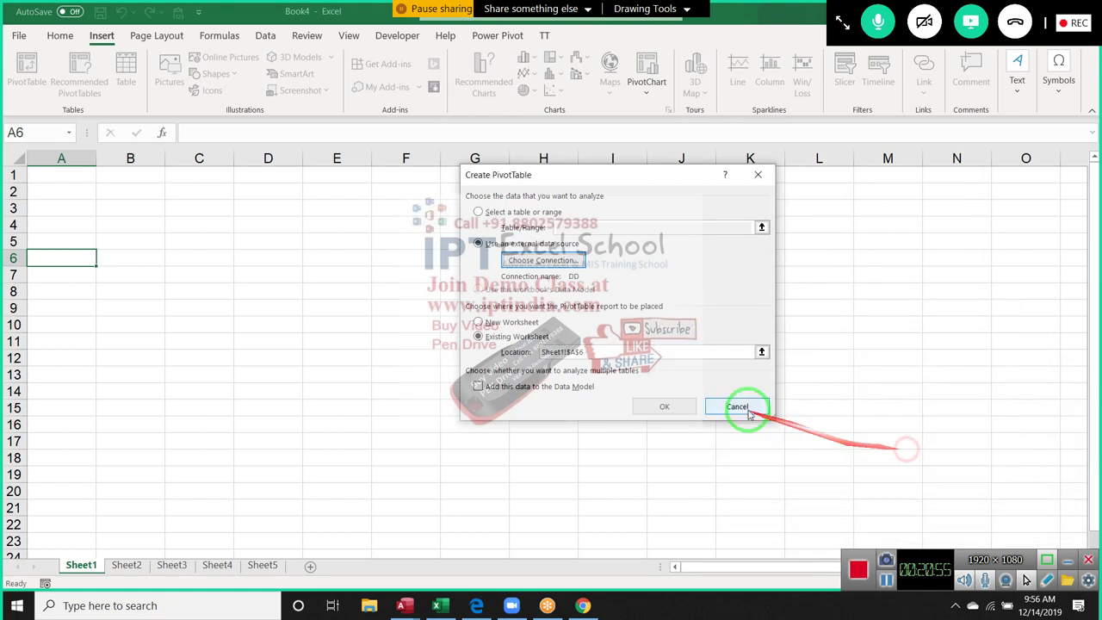
{"action": "left_click", "coordinate": [665, 406]}
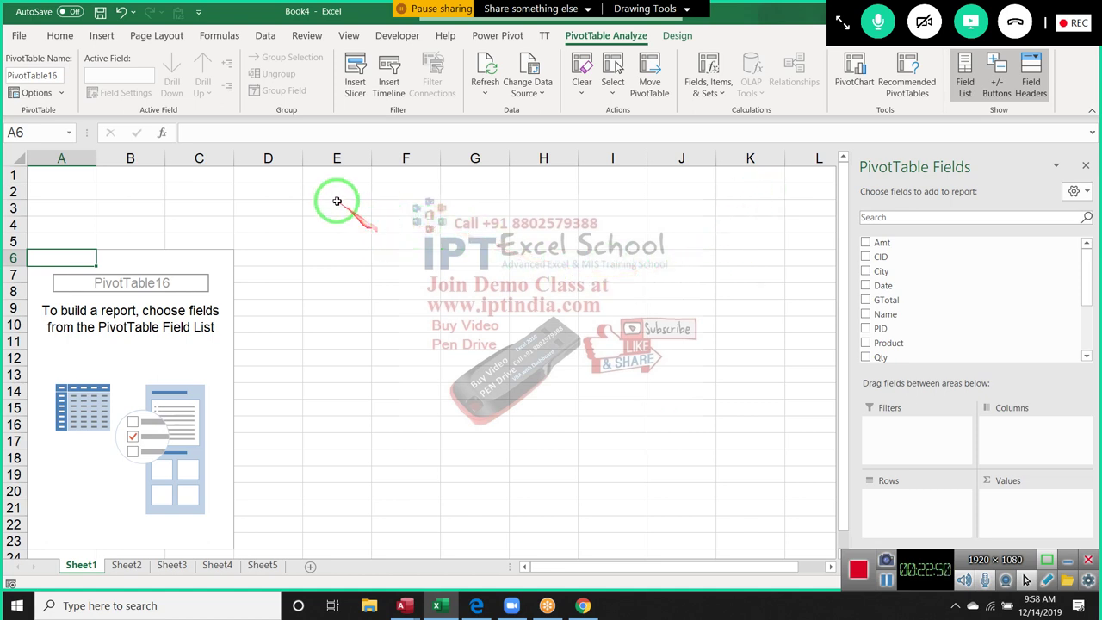
- Select a cell block from E3 down to row 19, then clear the selection
{"action": "left_click_drag", "start_coordinate": [346, 209], "coordinate": [683, 329]}
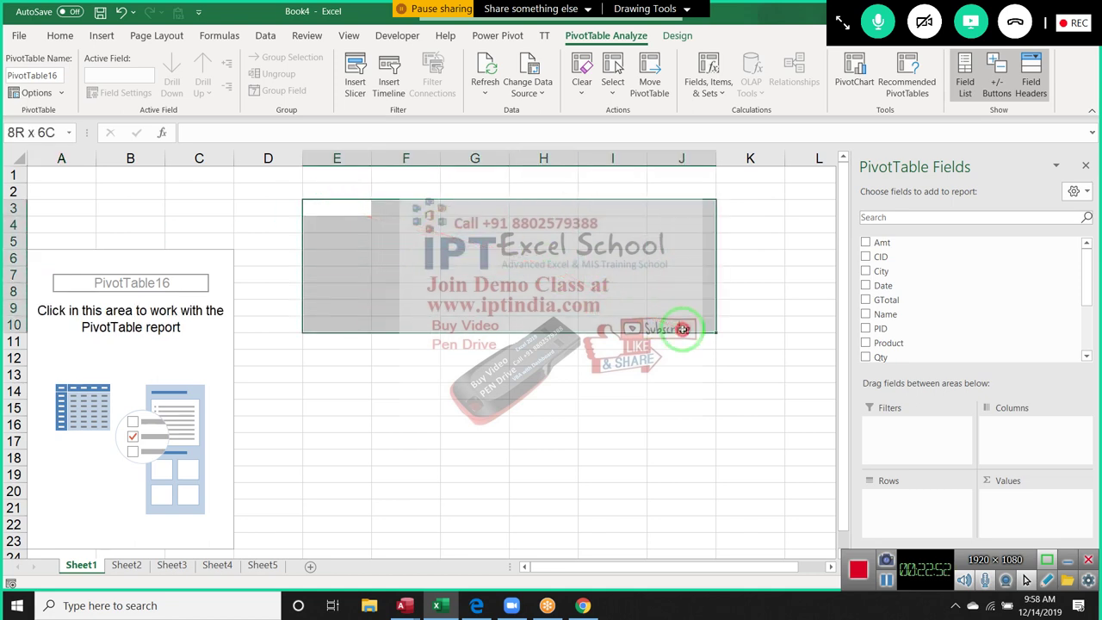
{"action": "left_click_drag", "start_coordinate": [682, 329], "coordinate": [733, 410]}
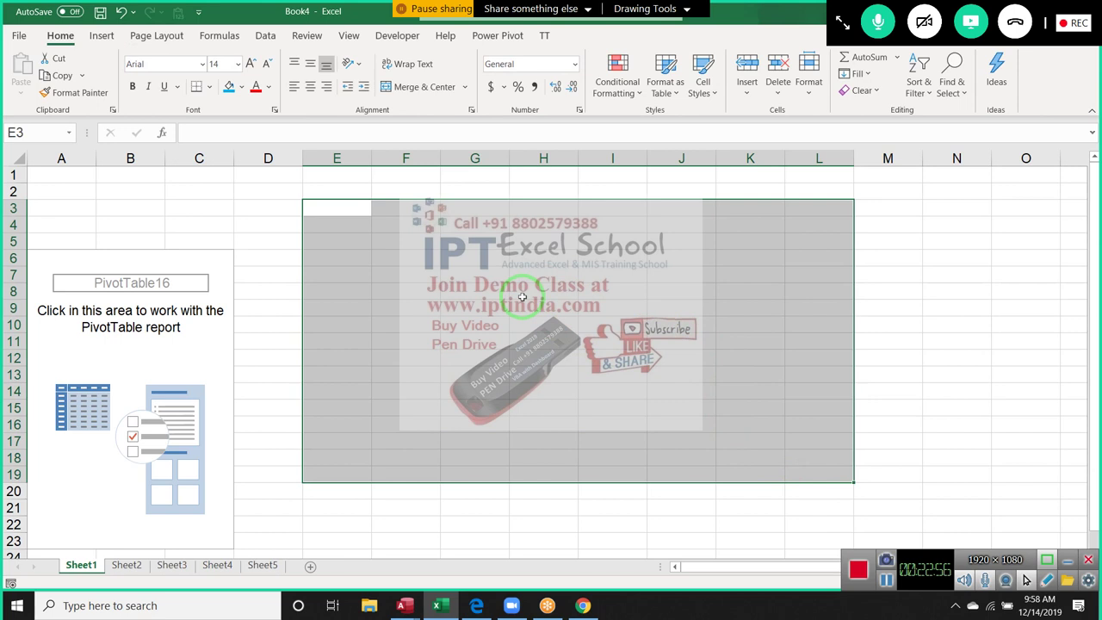
{"action": "left_click", "coordinate": [541, 341]}
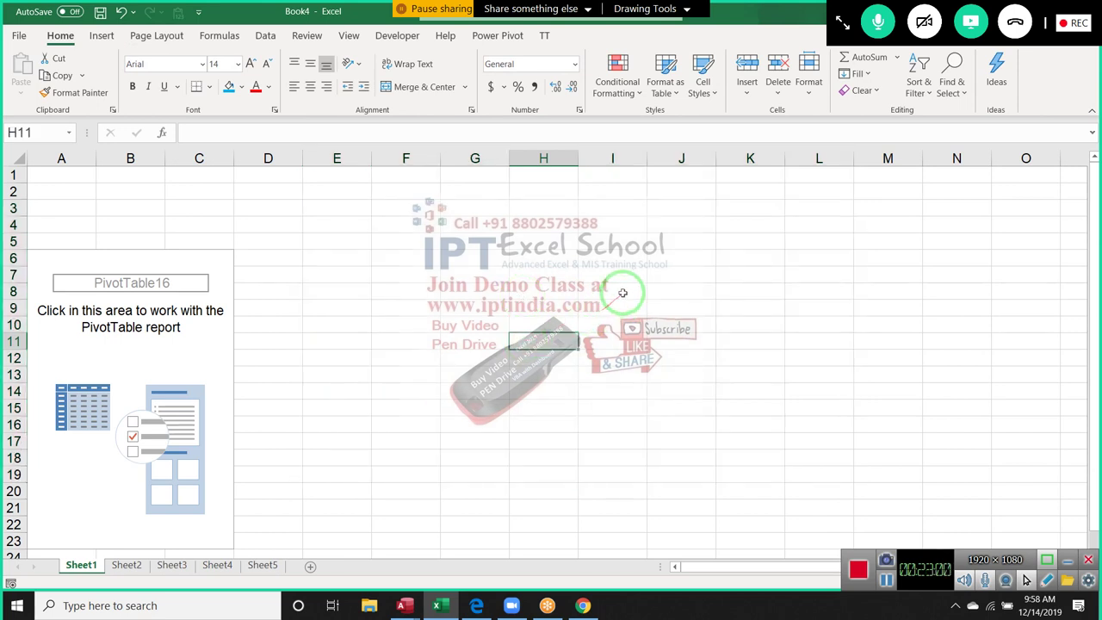
{"action": "left_click_drag", "start_coordinate": [670, 281], "coordinate": [174, 315]}
{"action": "scroll", "coordinate": [129, 284], "scroll_direction": "down", "scroll_amount": 1}
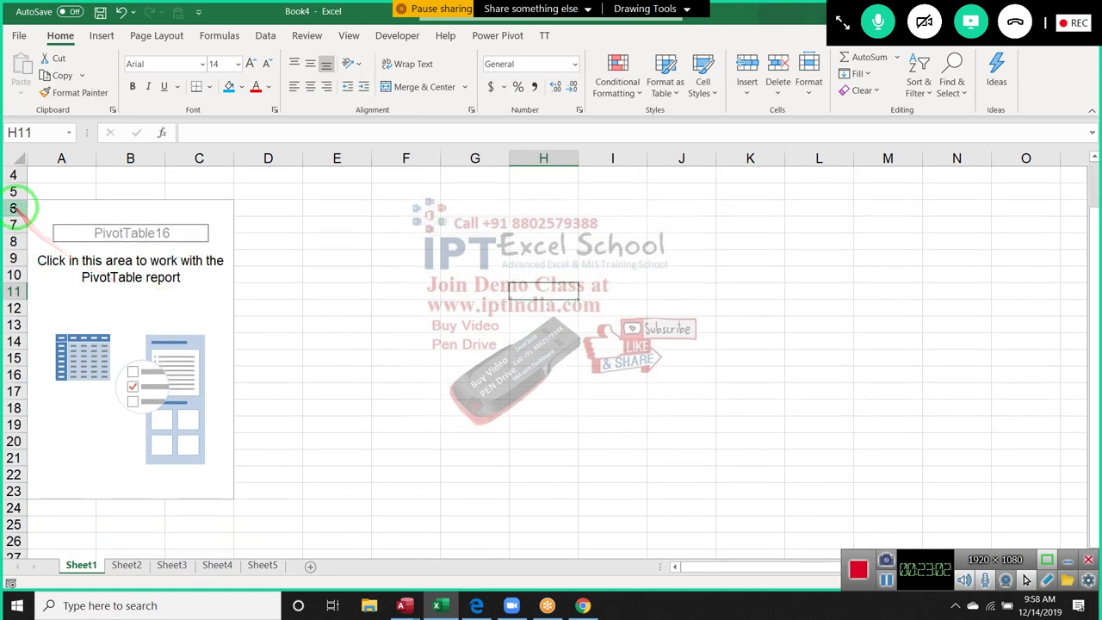
- Hide rows 6–23 holding the PivotTable, then select the surrounding rows to unhide them
{"action": "left_click", "coordinate": [14, 212]}
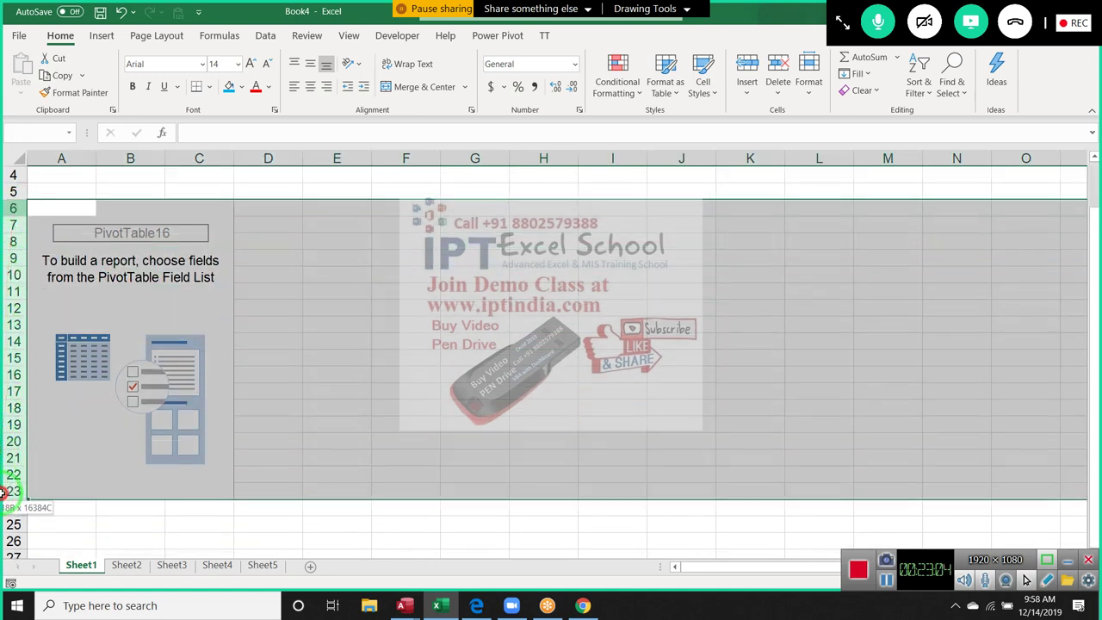
{"action": "left_click_drag", "start_coordinate": [13, 211], "coordinate": [14, 489]}
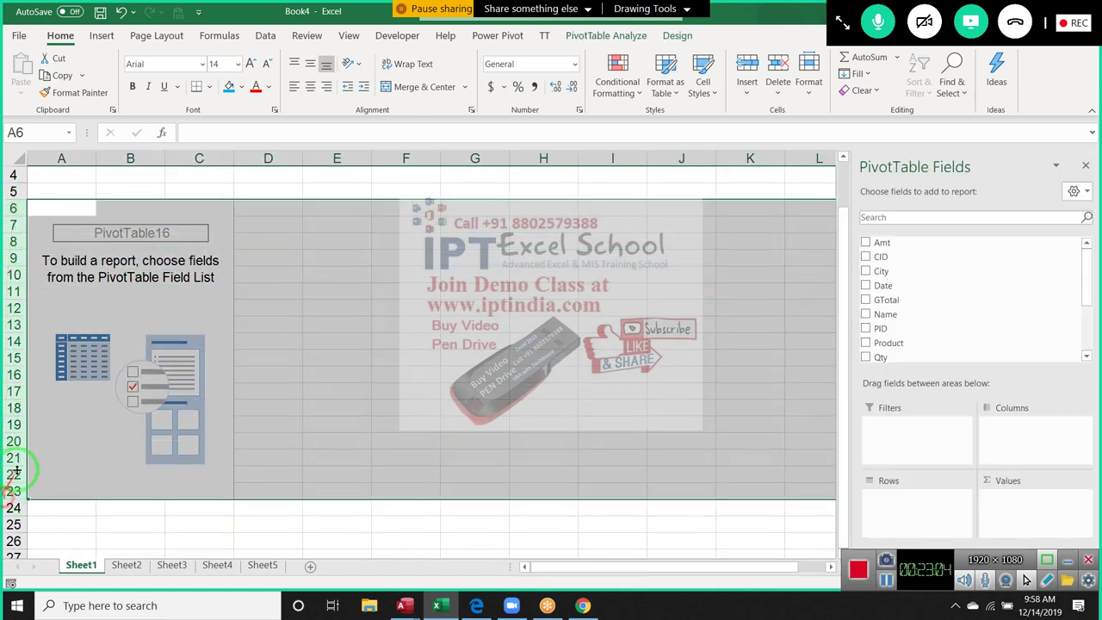
{"action": "right_click", "coordinate": [15, 341]}
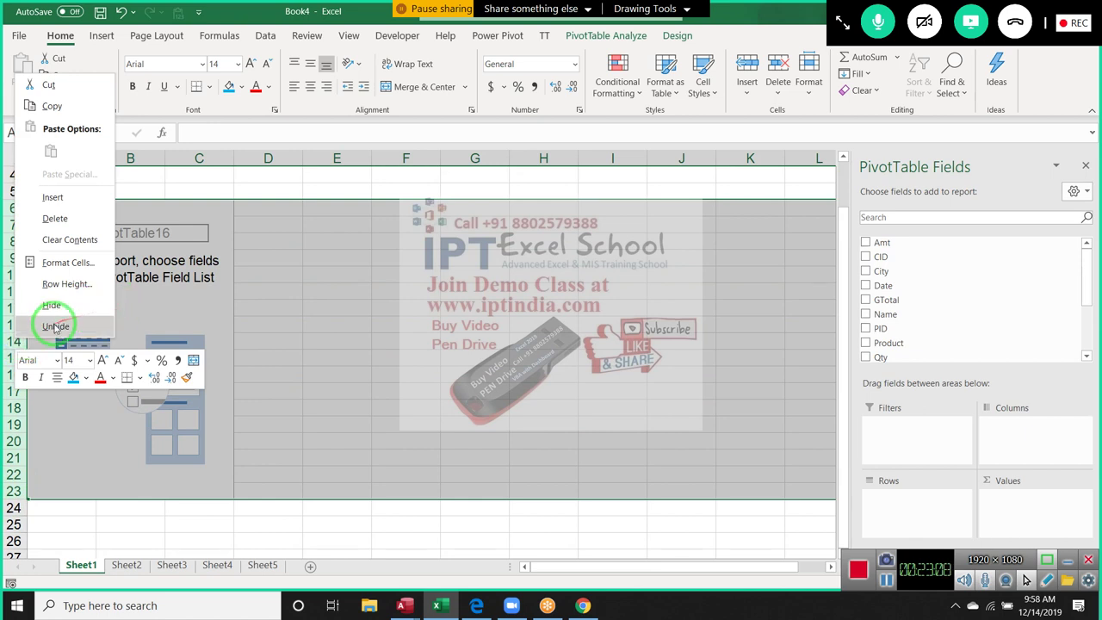
{"action": "left_click", "coordinate": [59, 308]}
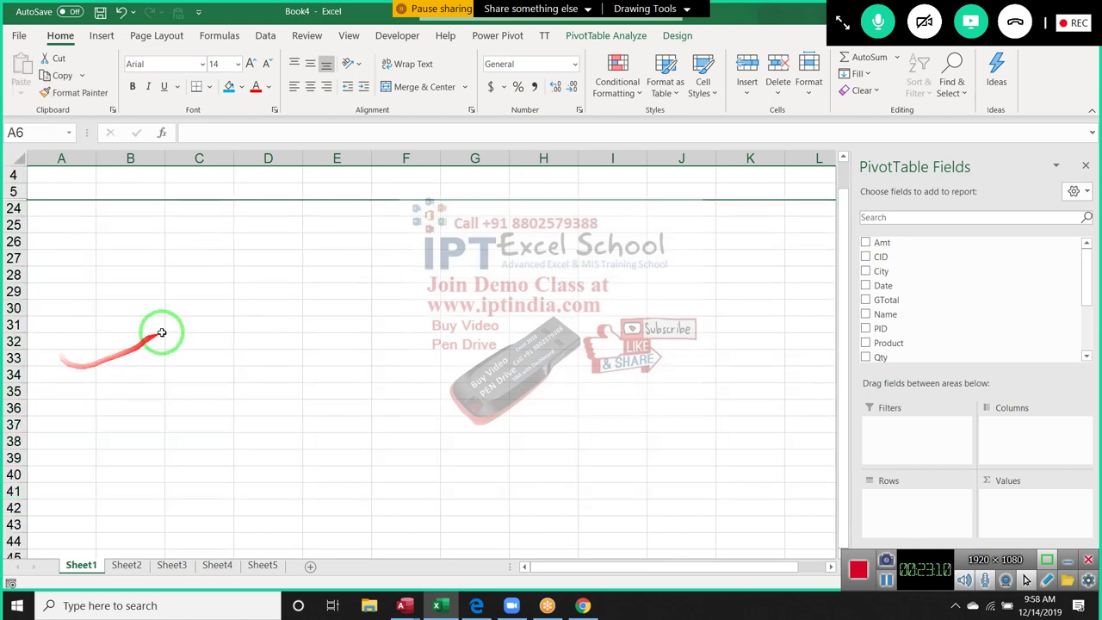
{"action": "left_click", "coordinate": [153, 318]}
{"action": "scroll", "coordinate": [153, 343], "scroll_direction": "up", "scroll_amount": 2}
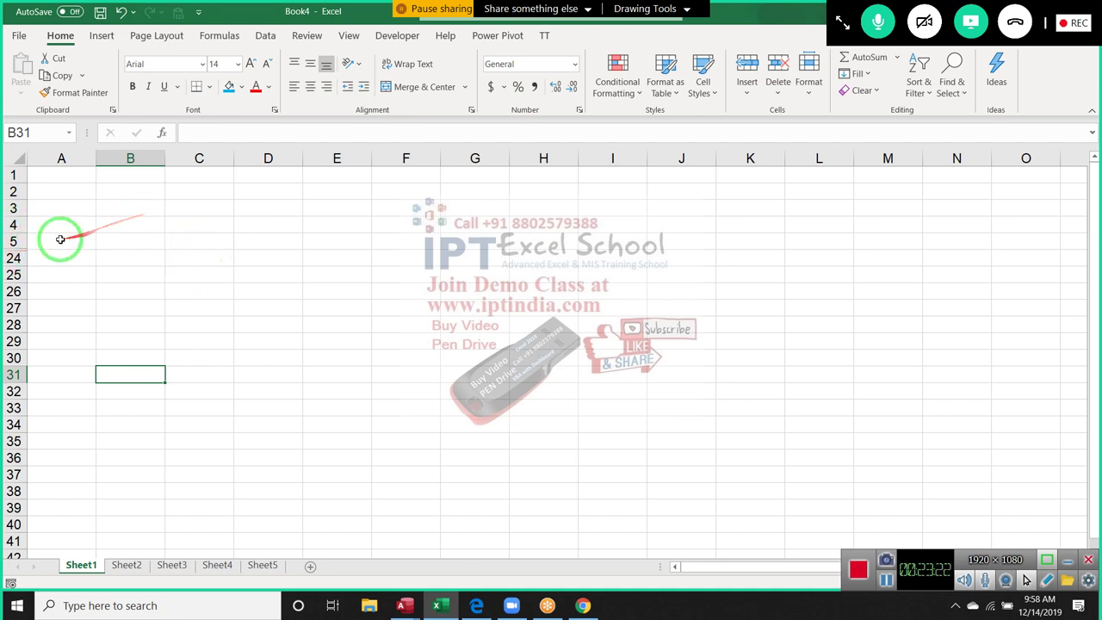
{"action": "left_click_drag", "start_coordinate": [14, 243], "coordinate": [13, 258]}
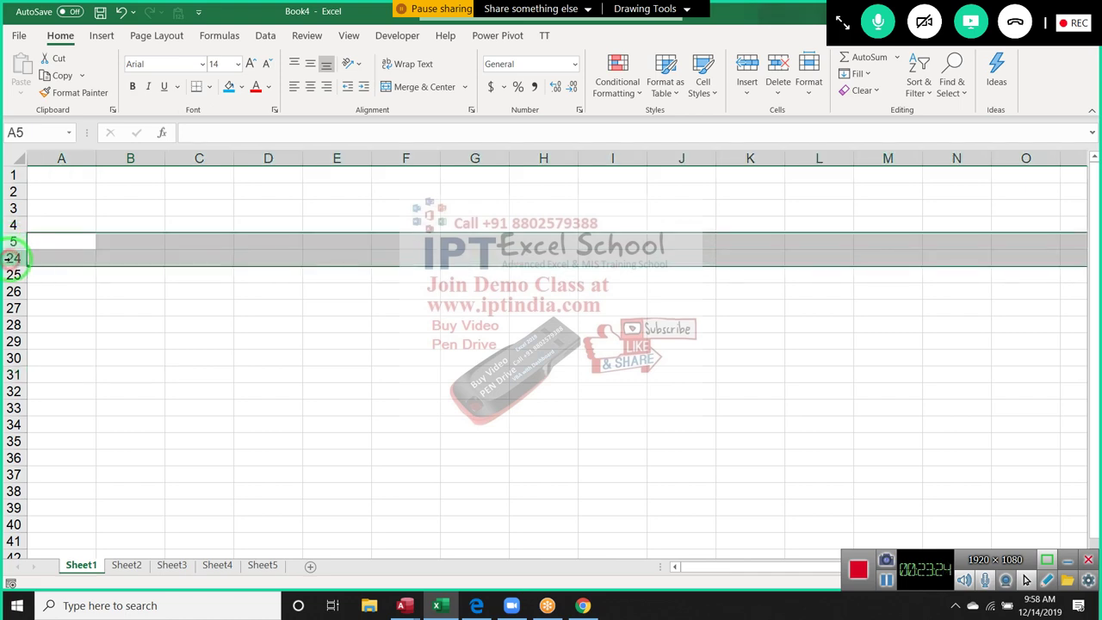
{"action": "right_click", "coordinate": [12, 258]}
- Unhide rows 6–23 and click inside the PivotTable placeholder to show its fields
{"action": "left_click", "coordinate": [77, 510]}
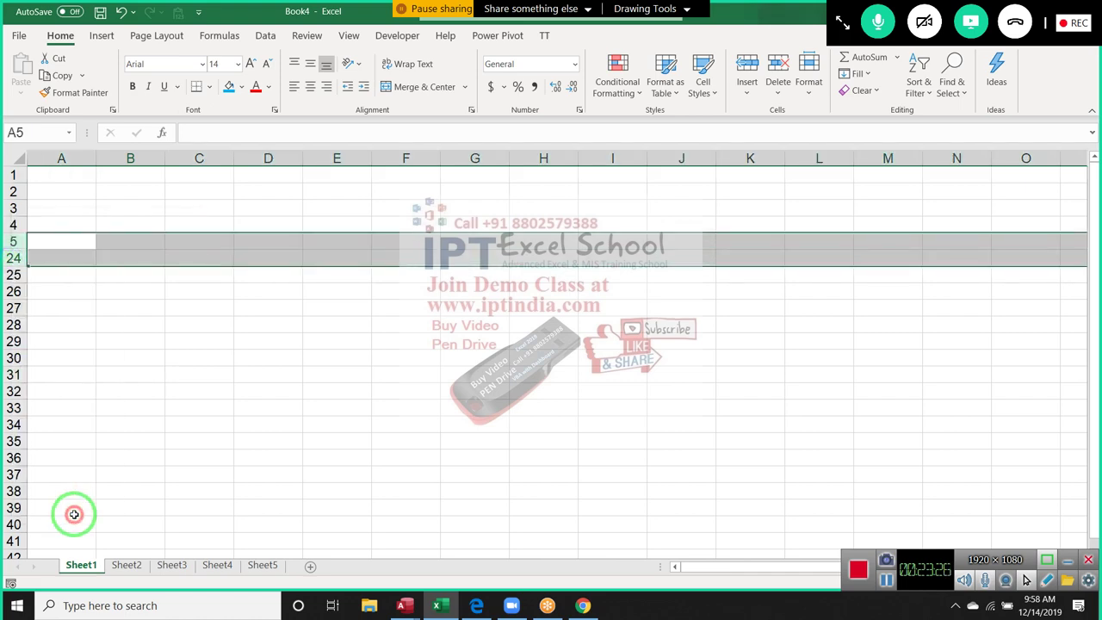
{"action": "left_click", "coordinate": [97, 439]}
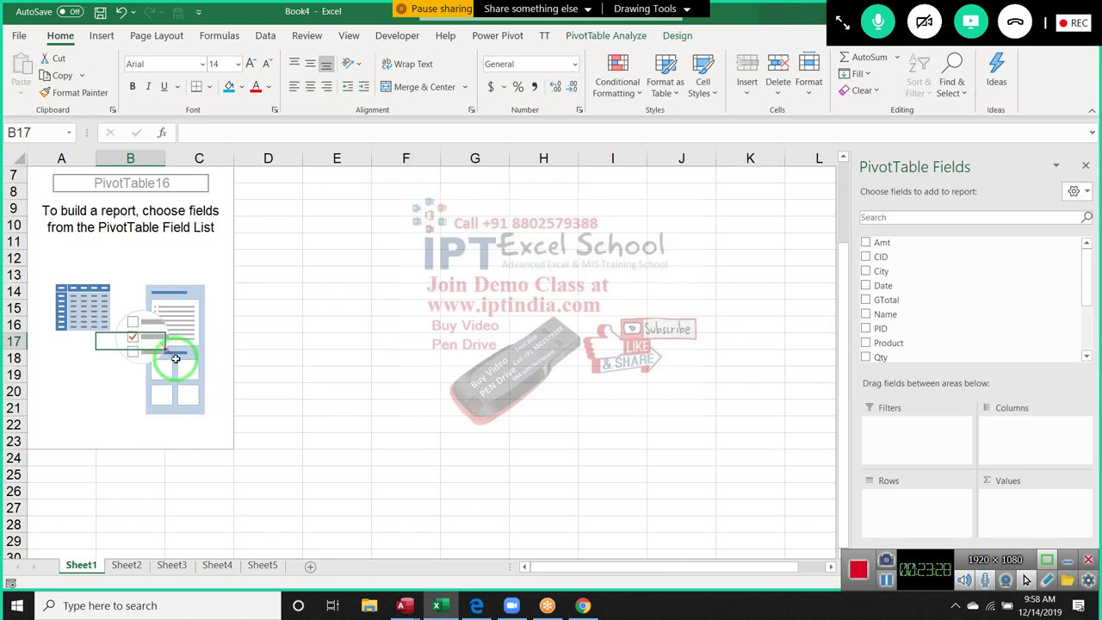
{"action": "left_click", "coordinate": [177, 359]}
{"action": "left_click", "coordinate": [176, 357]}
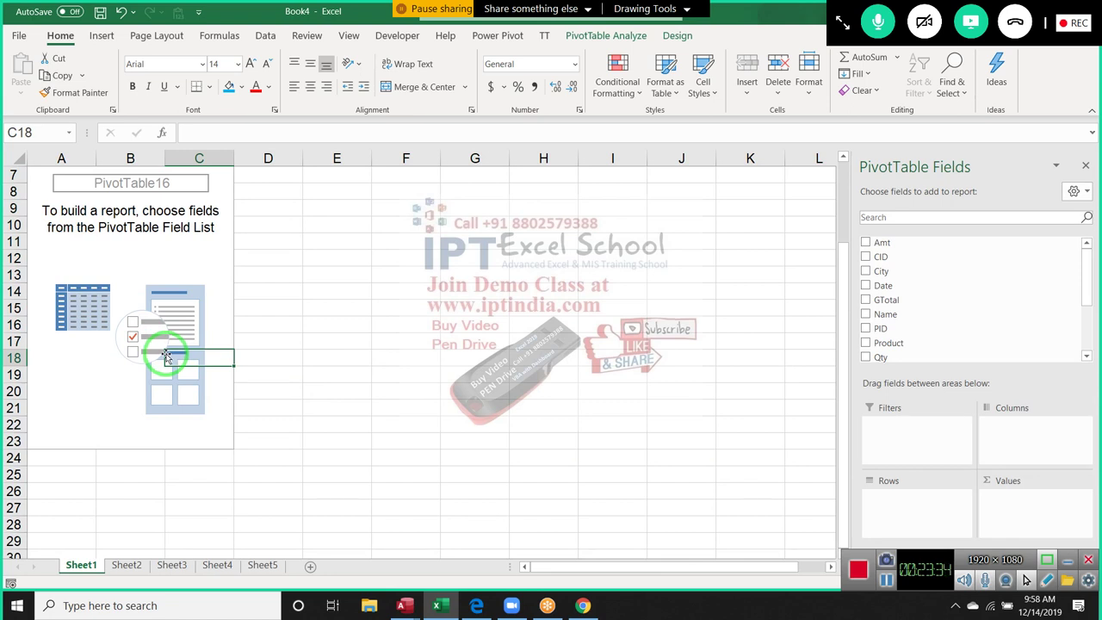
- Select cells A14 through B16 inside the PivotTable placeholder
{"action": "left_click", "coordinate": [56, 295]}
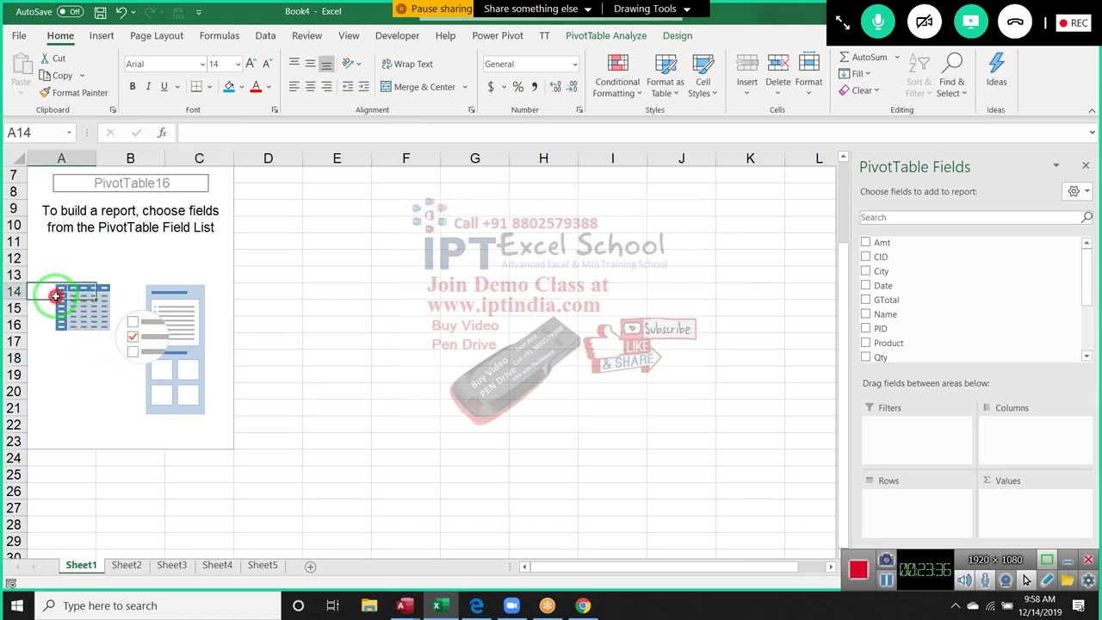
{"action": "left_click_drag", "start_coordinate": [55, 295], "coordinate": [53, 321]}
{"action": "left_click", "coordinate": [62, 287]}
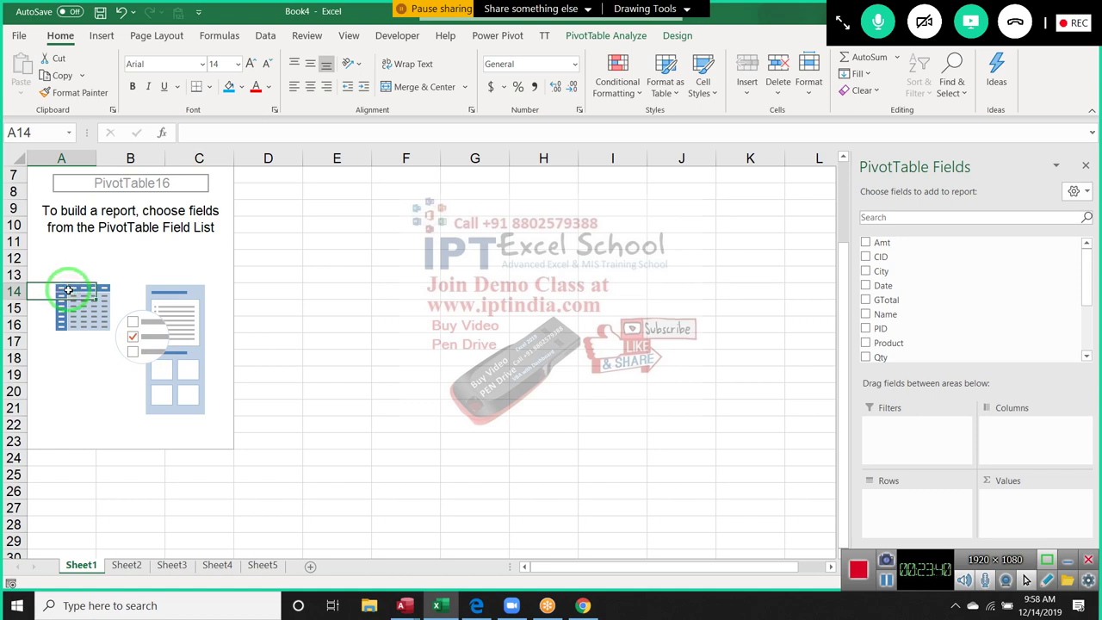
{"action": "left_click", "coordinate": [67, 292]}
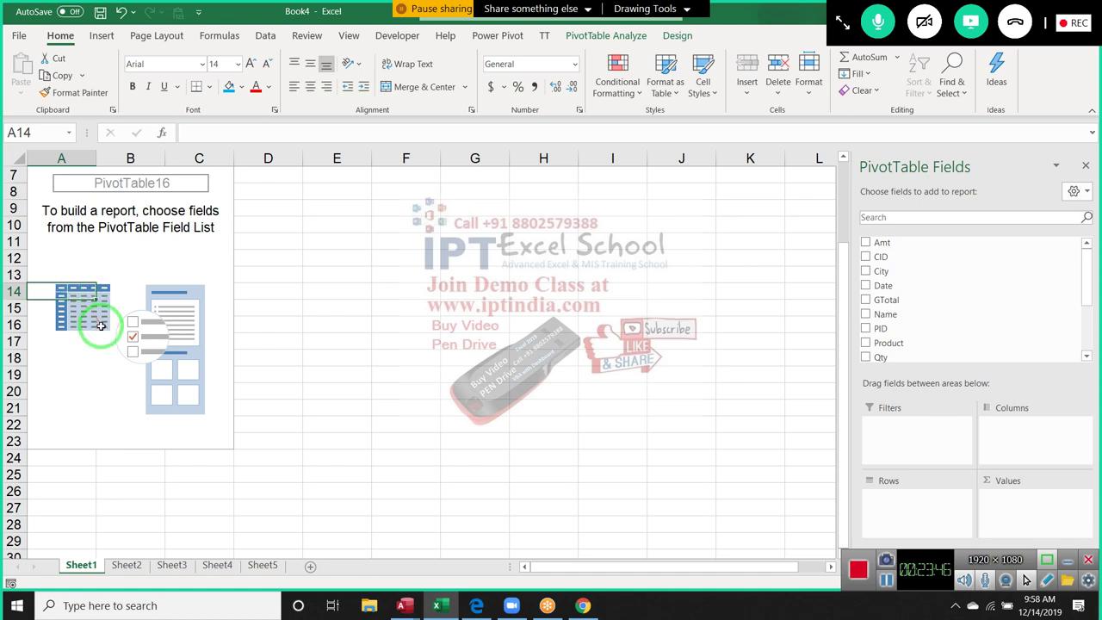
{"action": "left_click_drag", "start_coordinate": [100, 323], "coordinate": [76, 291]}
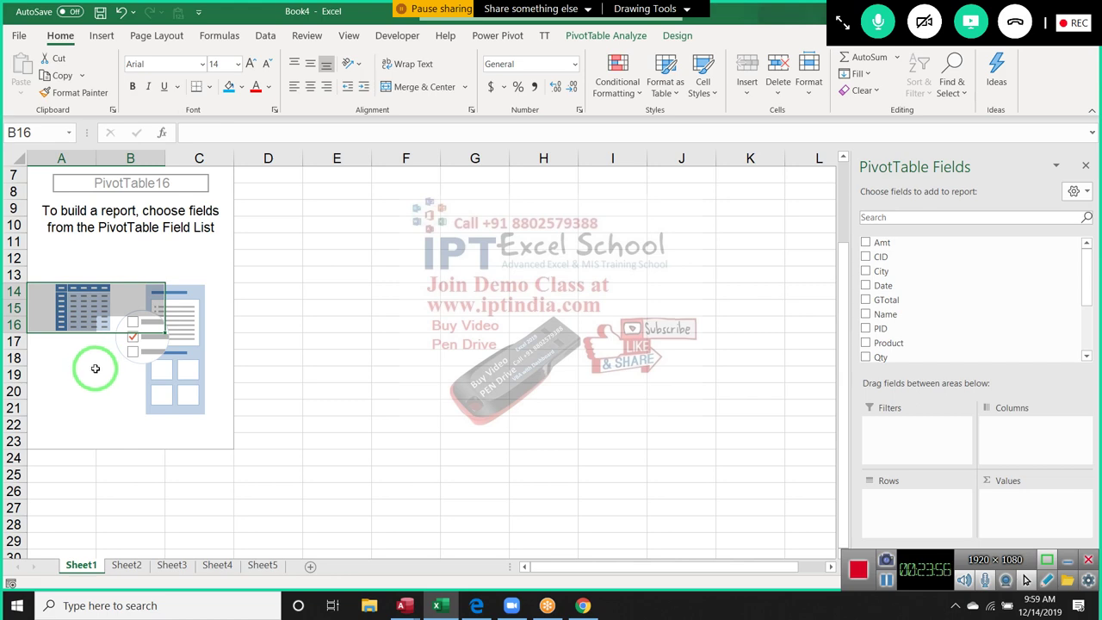
{"action": "scroll", "coordinate": [96, 369], "scroll_direction": "up", "scroll_amount": 2}
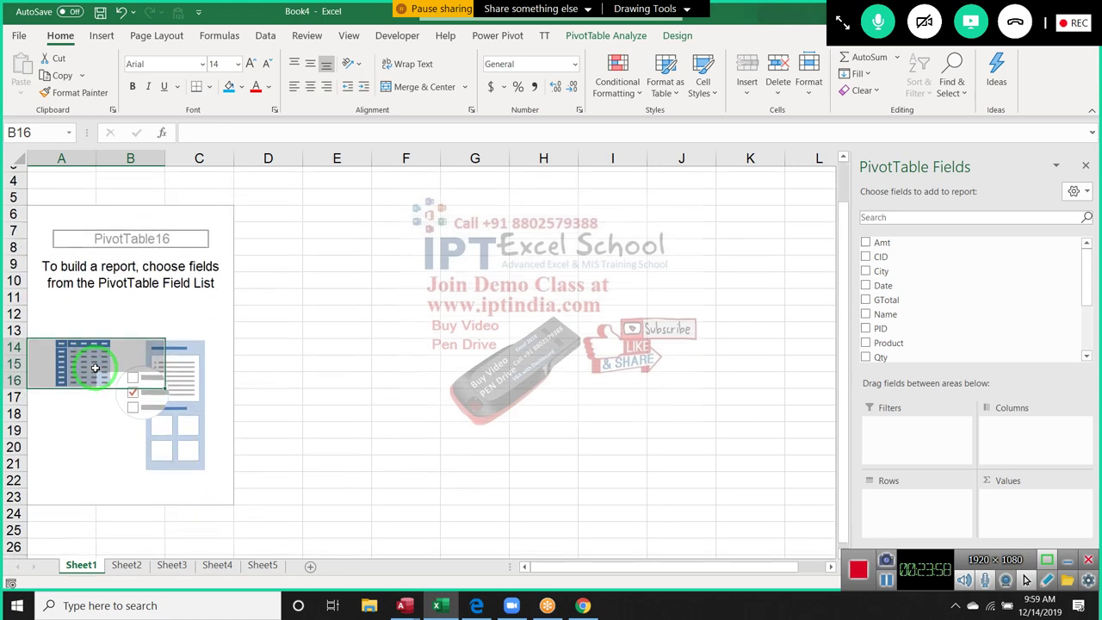
{"action": "left_click_drag", "start_coordinate": [96, 367], "coordinate": [24, 223]}
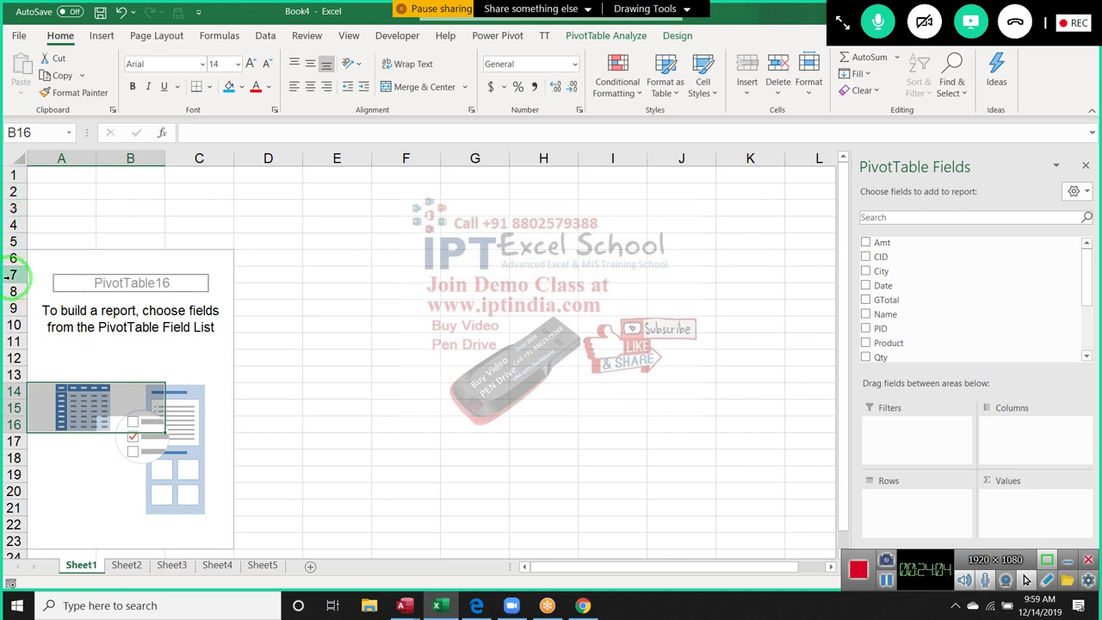
{"action": "scroll", "coordinate": [98, 404], "scroll_direction": "down", "scroll_amount": 1}
{"action": "scroll", "coordinate": [97, 404], "scroll_direction": "up", "scroll_amount": 1}
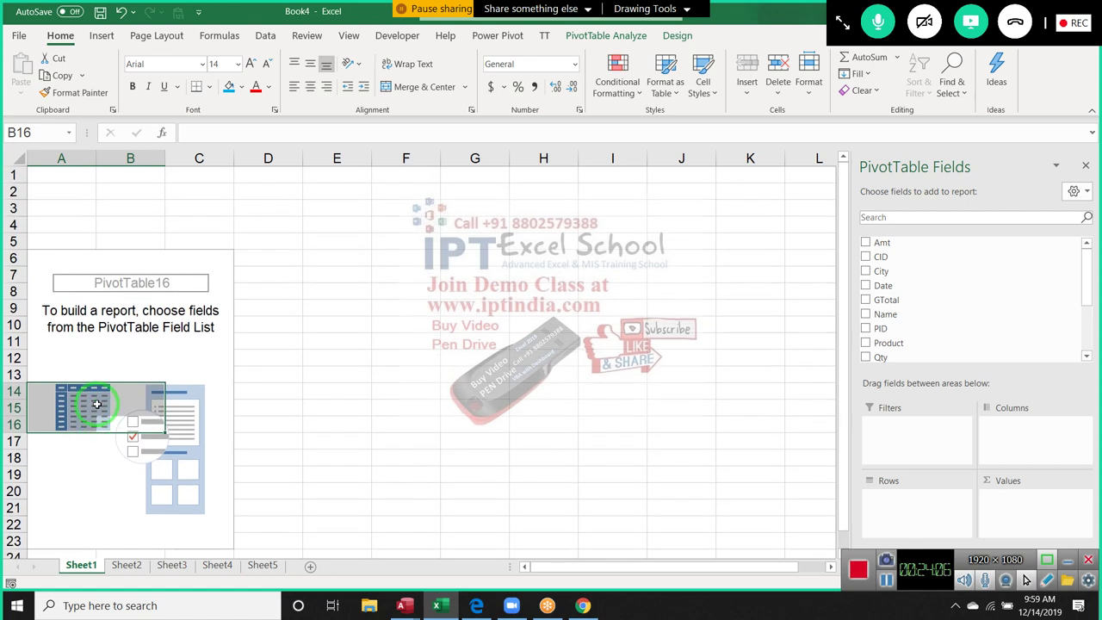
- Add Amt to the PivotTable values, then select rows 6 and 7
{"action": "left_click_drag", "start_coordinate": [880, 243], "coordinate": [1021, 499]}
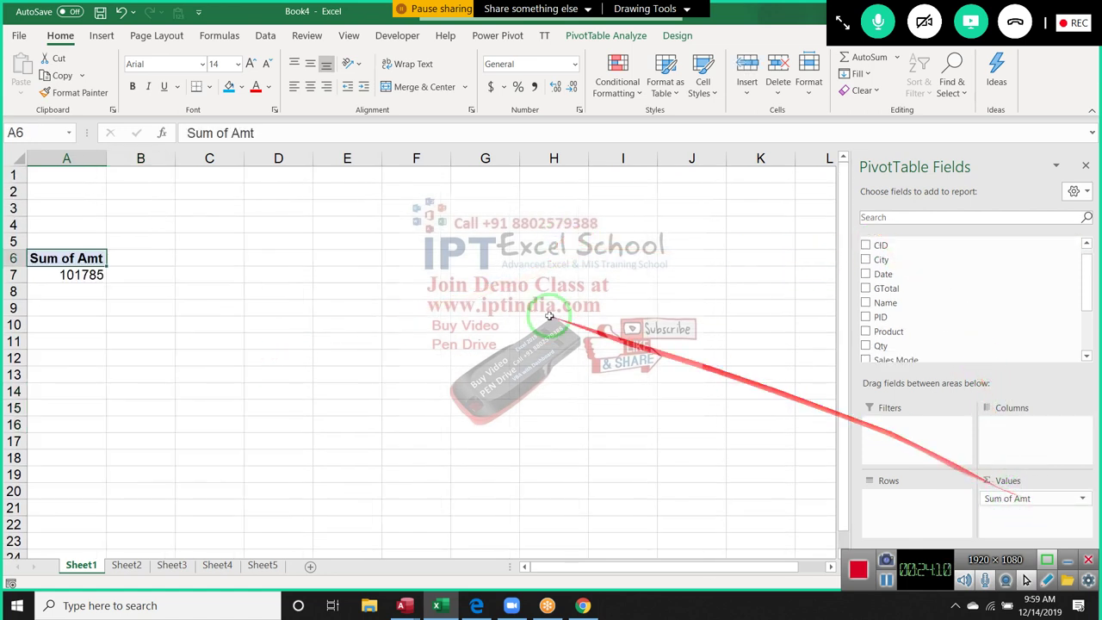
{"action": "left_click", "coordinate": [508, 308]}
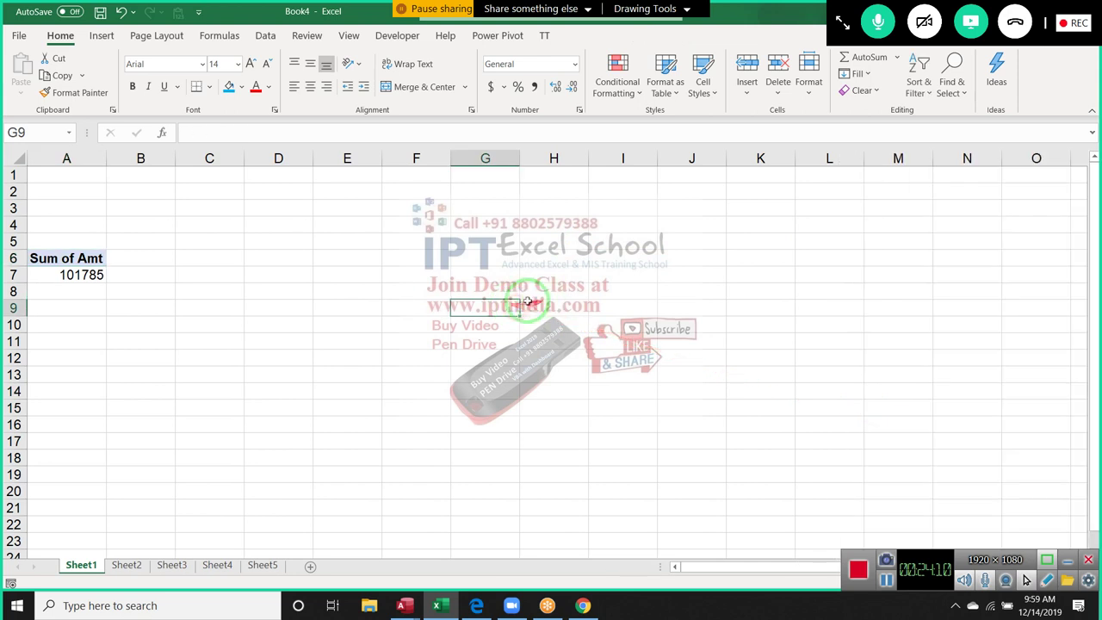
{"action": "left_click_drag", "start_coordinate": [17, 259], "coordinate": [15, 274]}
{"action": "right_click", "coordinate": [15, 275]}
- Select the whole worksheet and unhide any hidden rows
{"action": "scroll", "coordinate": [95, 434], "scroll_direction": "down", "scroll_amount": 7}
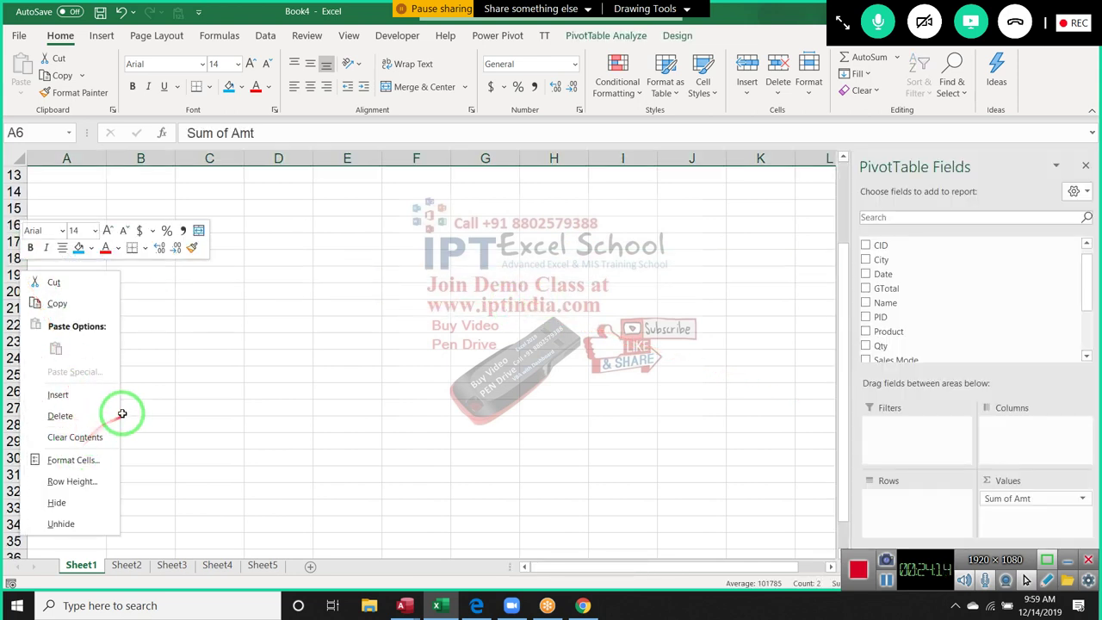
{"action": "scroll", "coordinate": [113, 415], "scroll_direction": "down", "scroll_amount": 7}
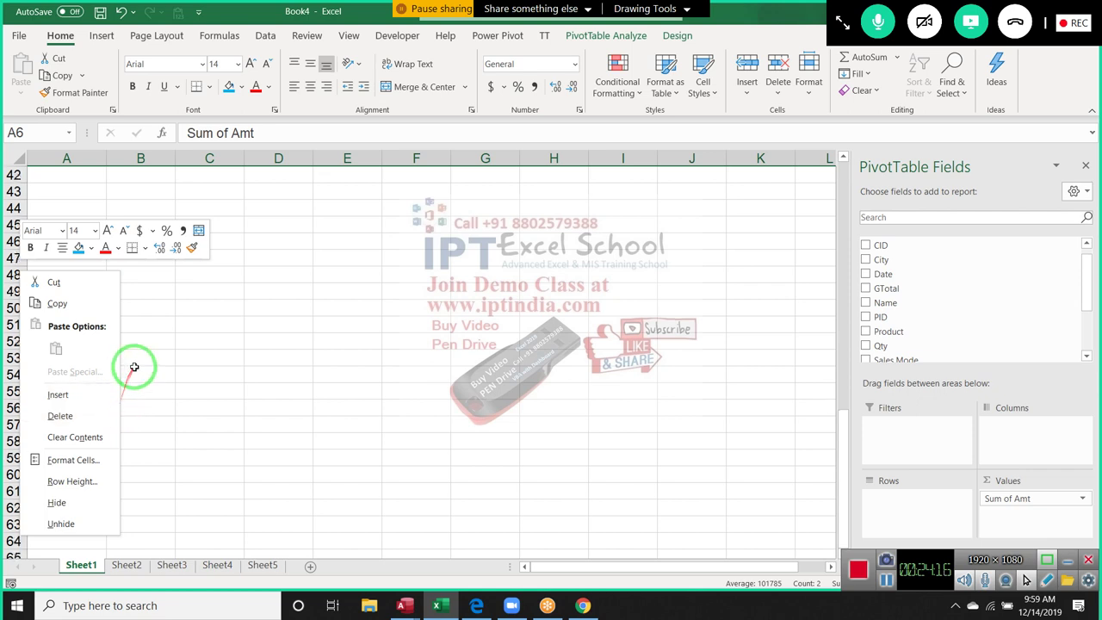
{"action": "scroll", "coordinate": [134, 366], "scroll_direction": "up", "scroll_amount": 12}
{"action": "scroll", "coordinate": [133, 365], "scroll_direction": "up", "scroll_amount": 2}
{"action": "left_click", "coordinate": [19, 159]}
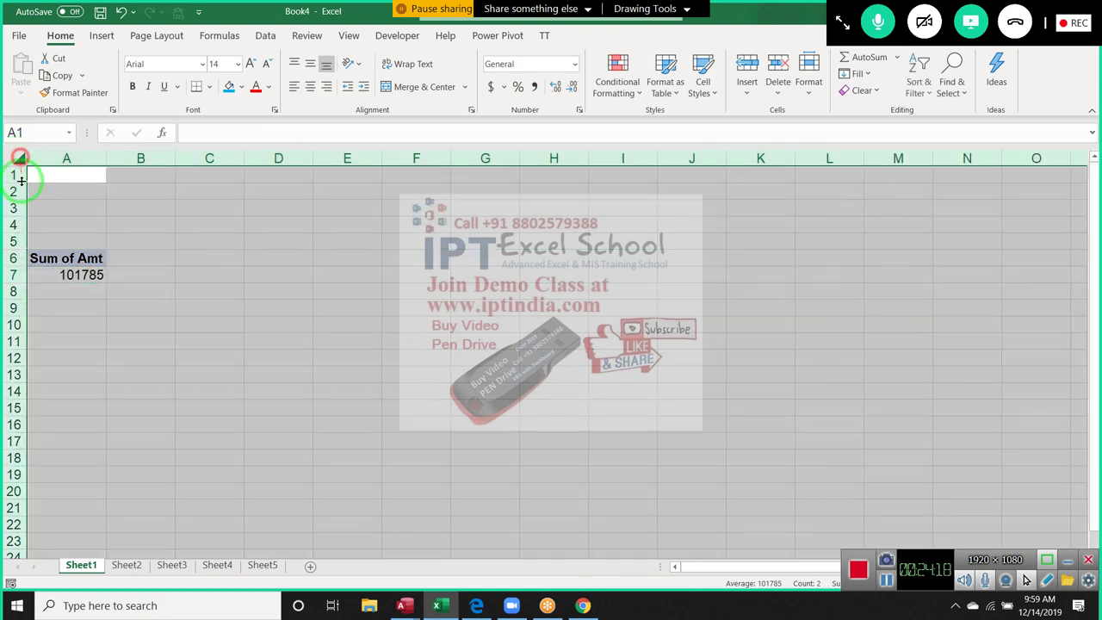
{"action": "right_click", "coordinate": [14, 208]}
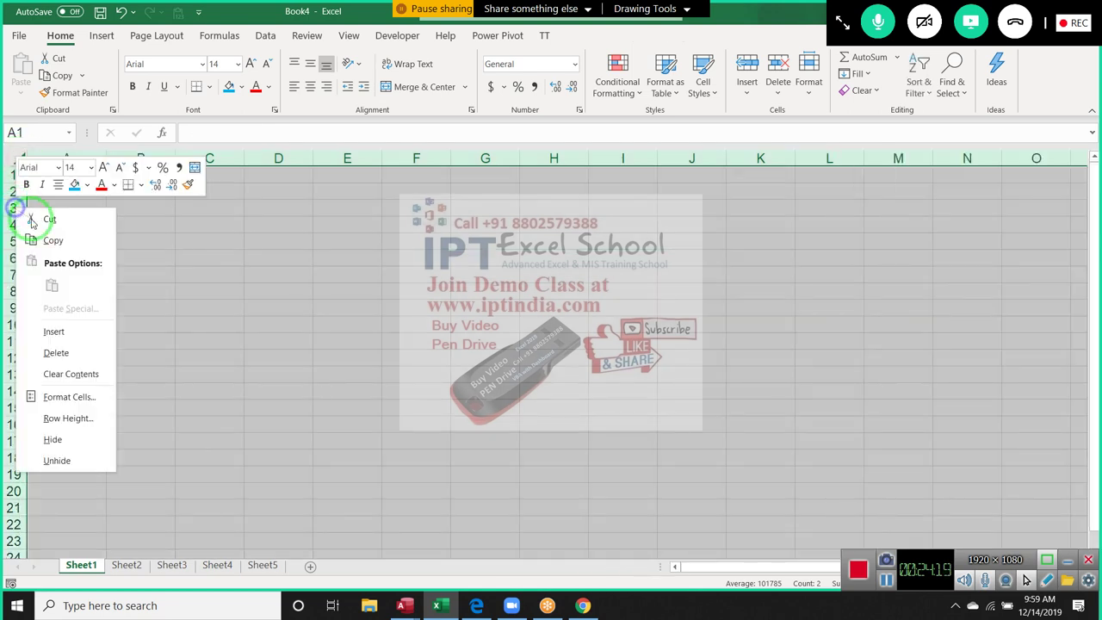
{"action": "left_click", "coordinate": [78, 460]}
{"action": "left_click", "coordinate": [89, 332]}
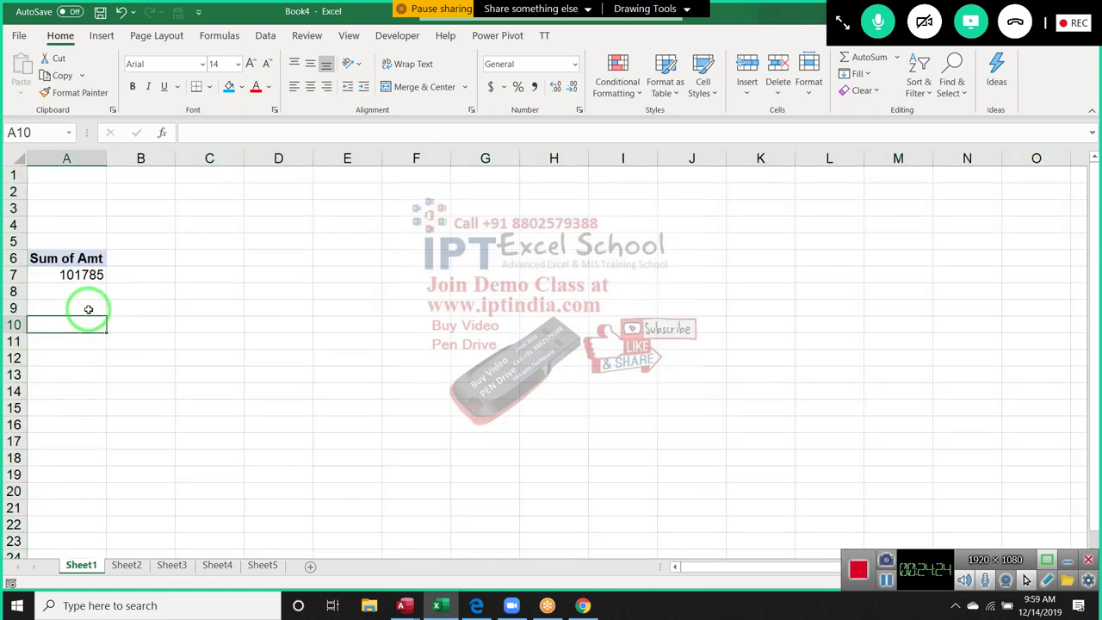
- Drill down on the 101785 Sum of Amt total in A7 to list its source records
{"action": "left_click_drag", "start_coordinate": [81, 274], "coordinate": [79, 258]}
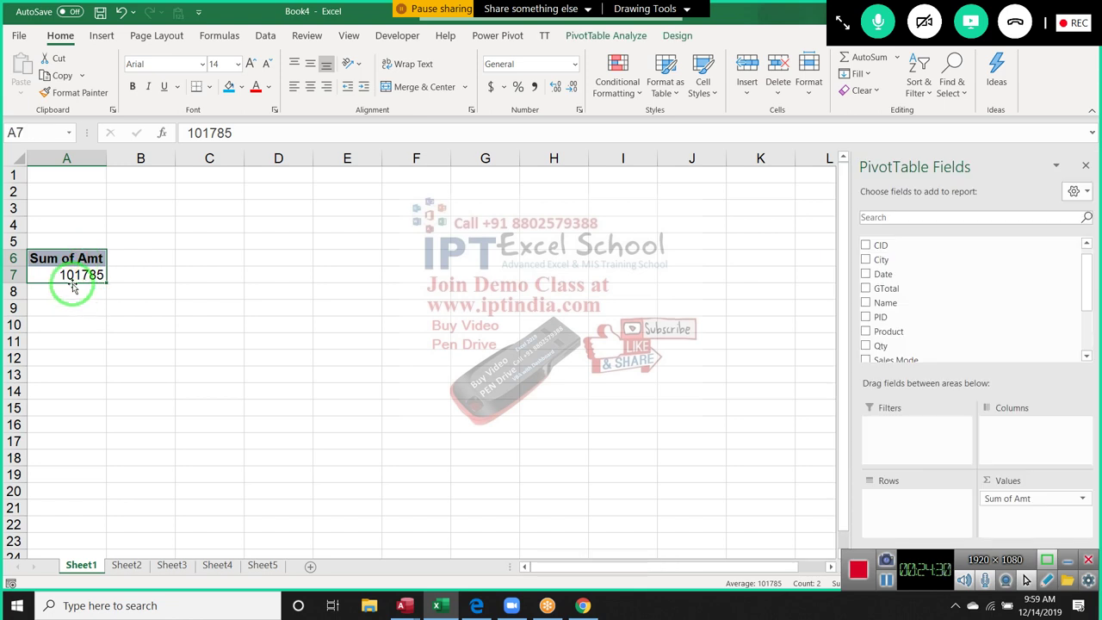
{"action": "left_click", "coordinate": [215, 306]}
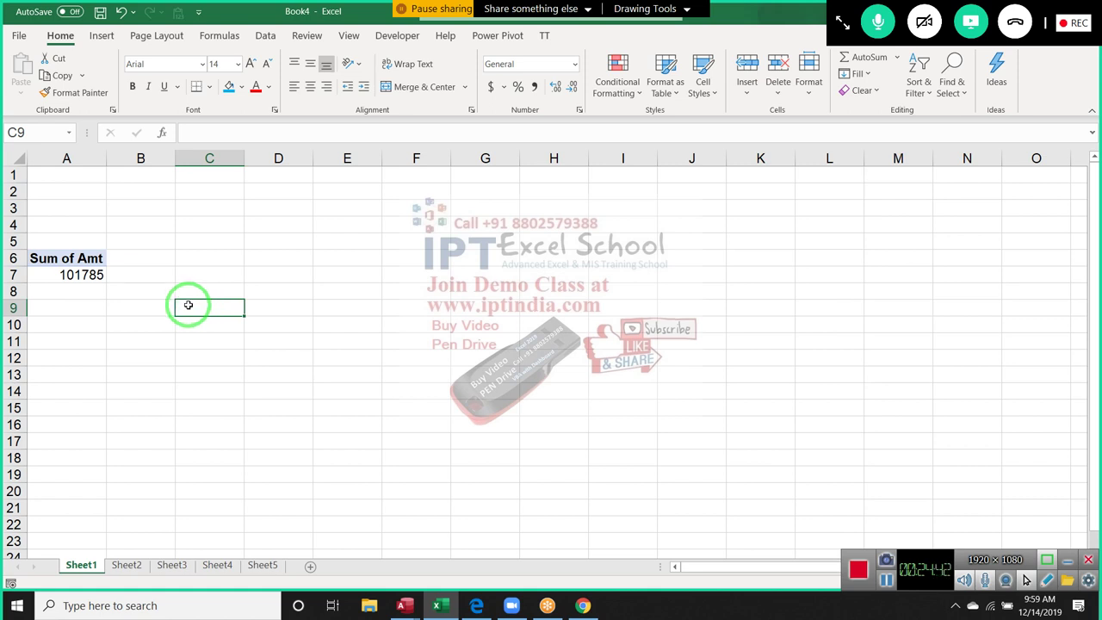
{"action": "left_click", "coordinate": [64, 273]}
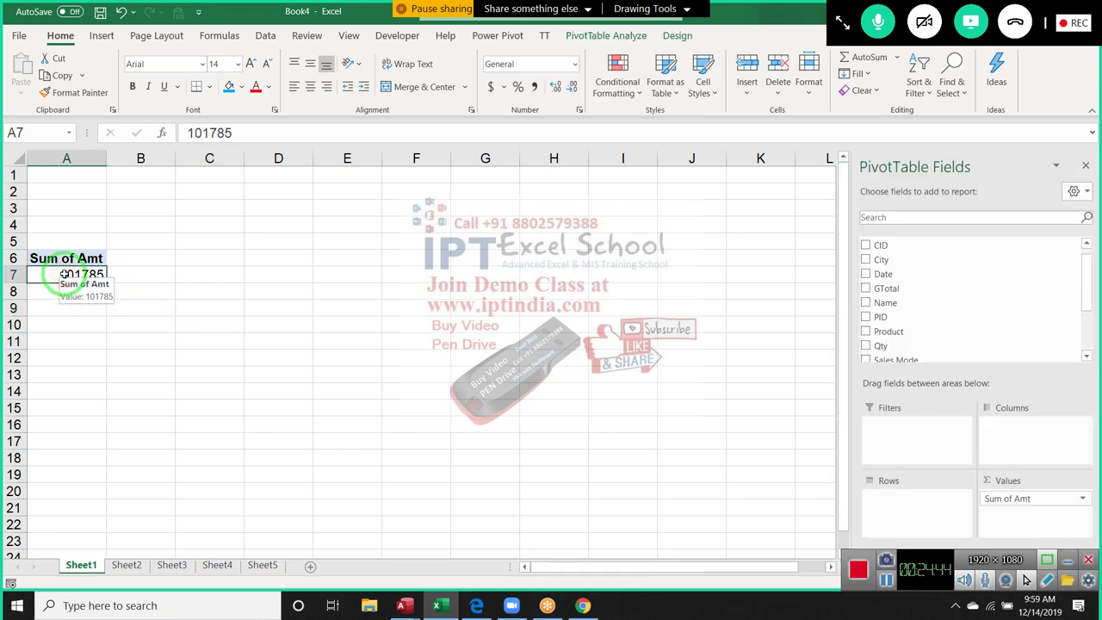
{"action": "double_click", "coordinate": [65, 274]}
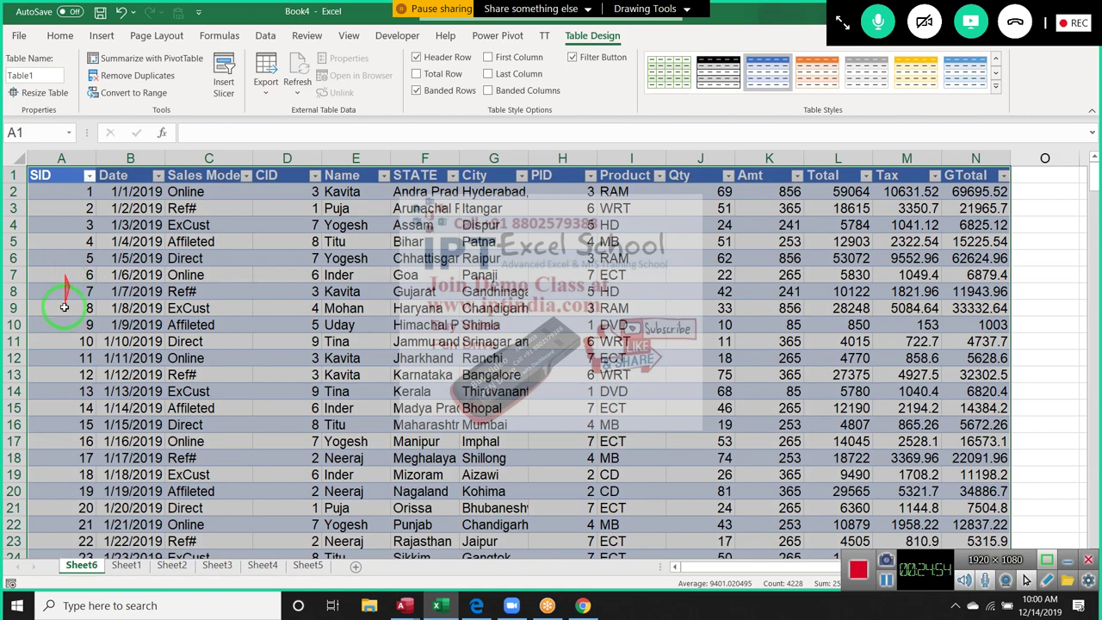
- Delete Sheet6 holding the drill-down table, confirming the permanent deletion
{"action": "right_click", "coordinate": [80, 565]}
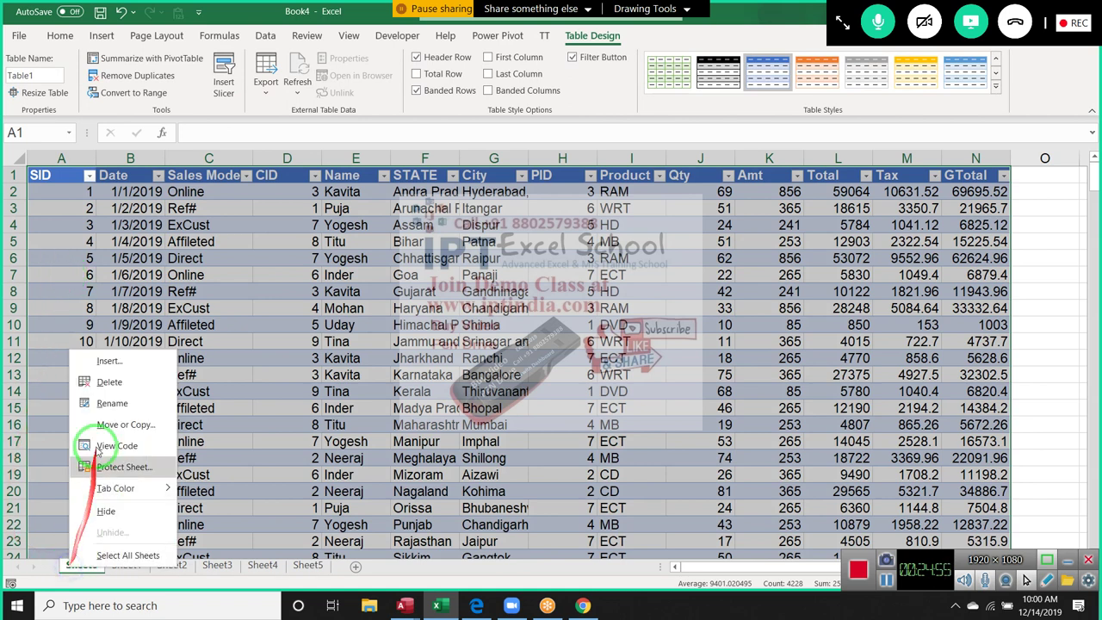
{"action": "left_click", "coordinate": [109, 381]}
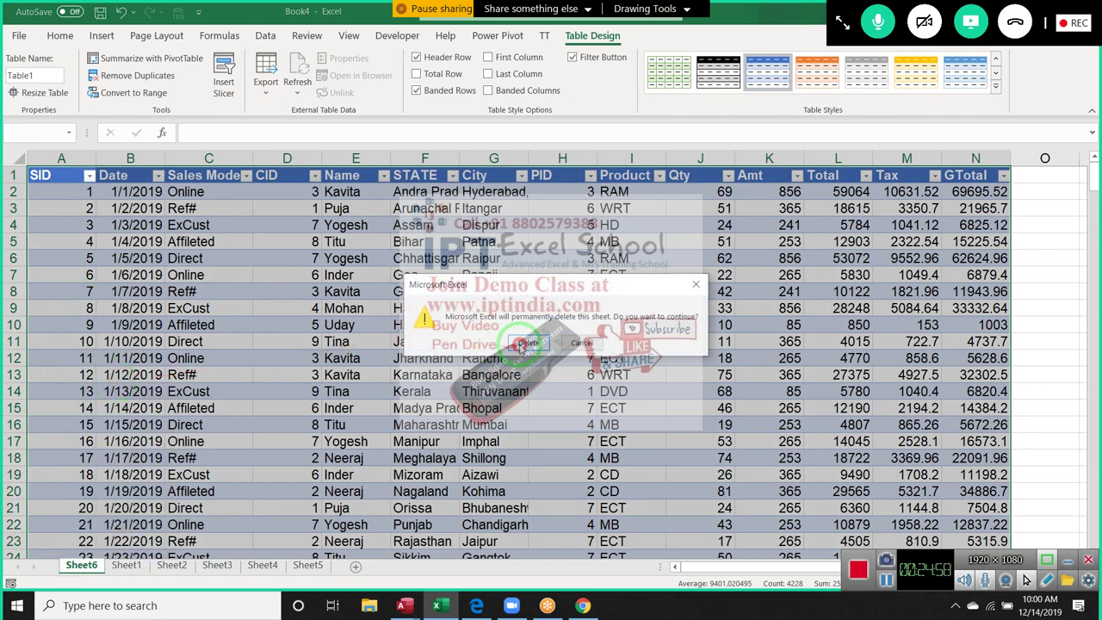
{"action": "left_click", "coordinate": [527, 342]}
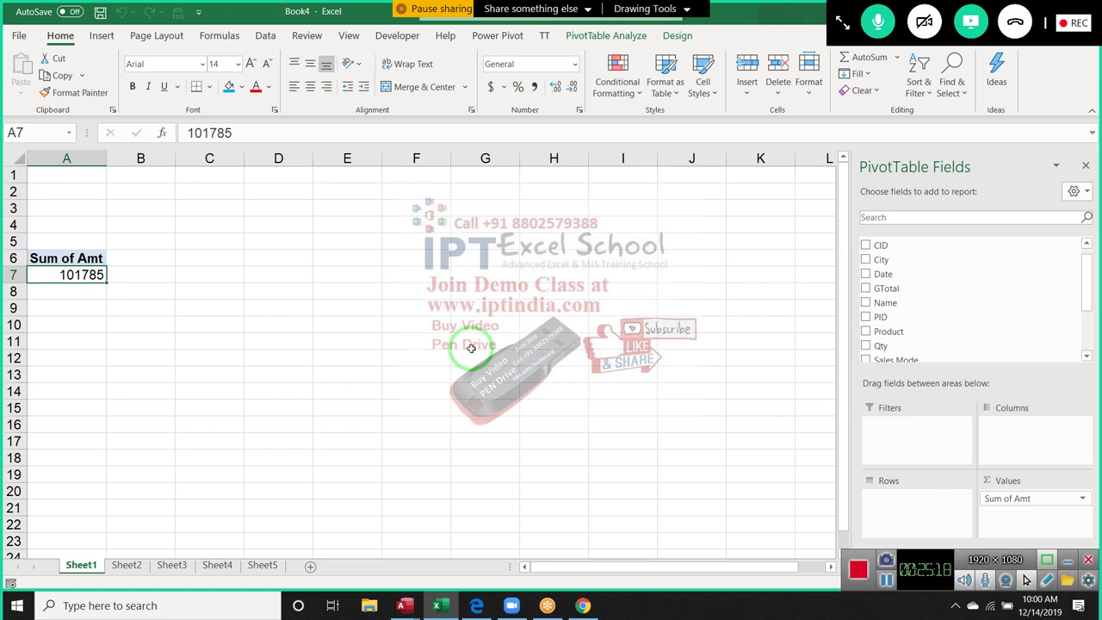
- Save Book4 to the Desktop as a macro-enabled workbook and restore the Excel window
{"action": "left_click", "coordinate": [19, 35]}
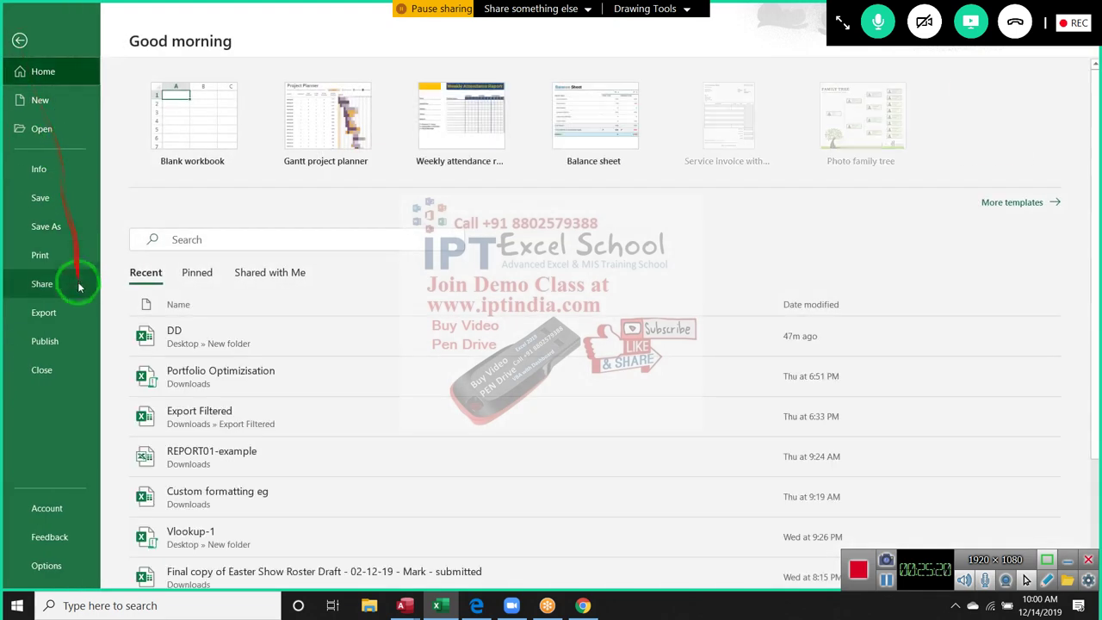
{"action": "key", "text": "Escape"}
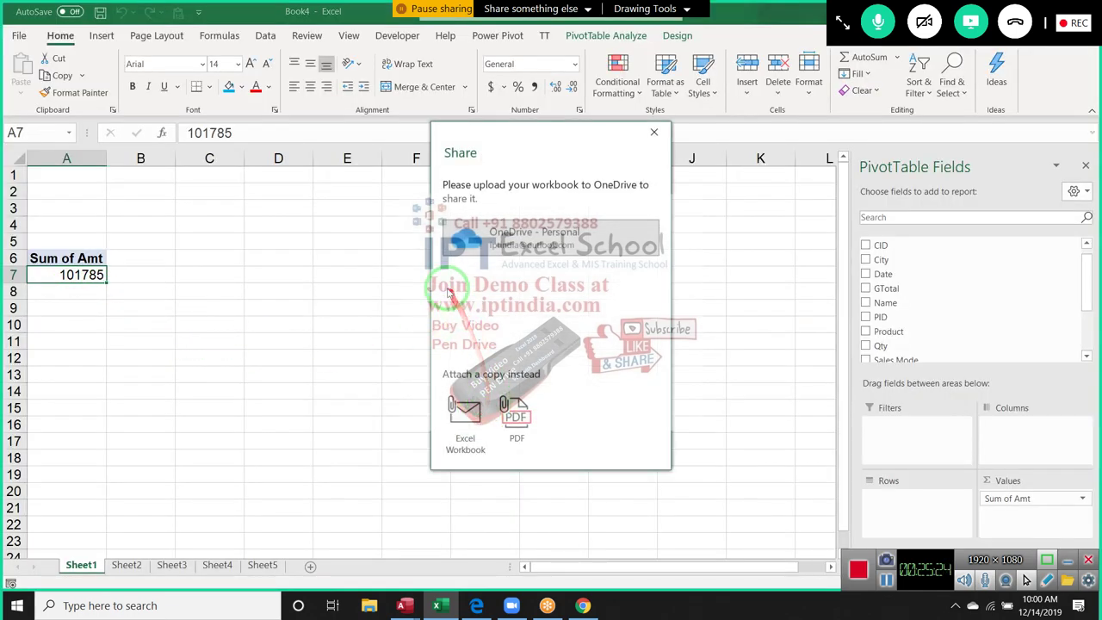
{"action": "key", "text": "Escape"}
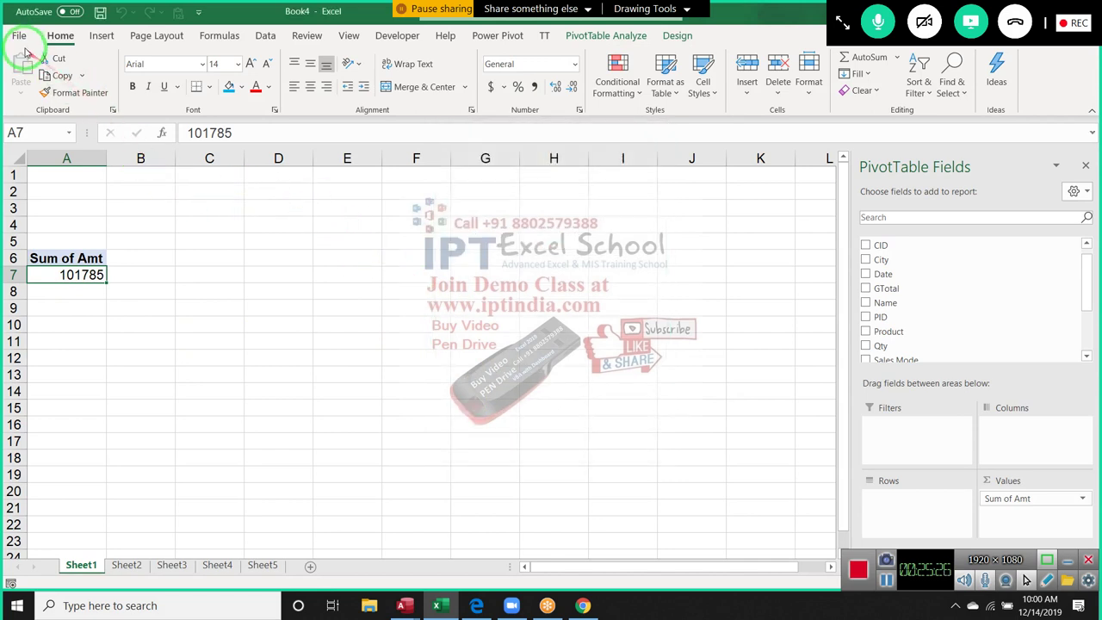
{"action": "left_click", "coordinate": [20, 38]}
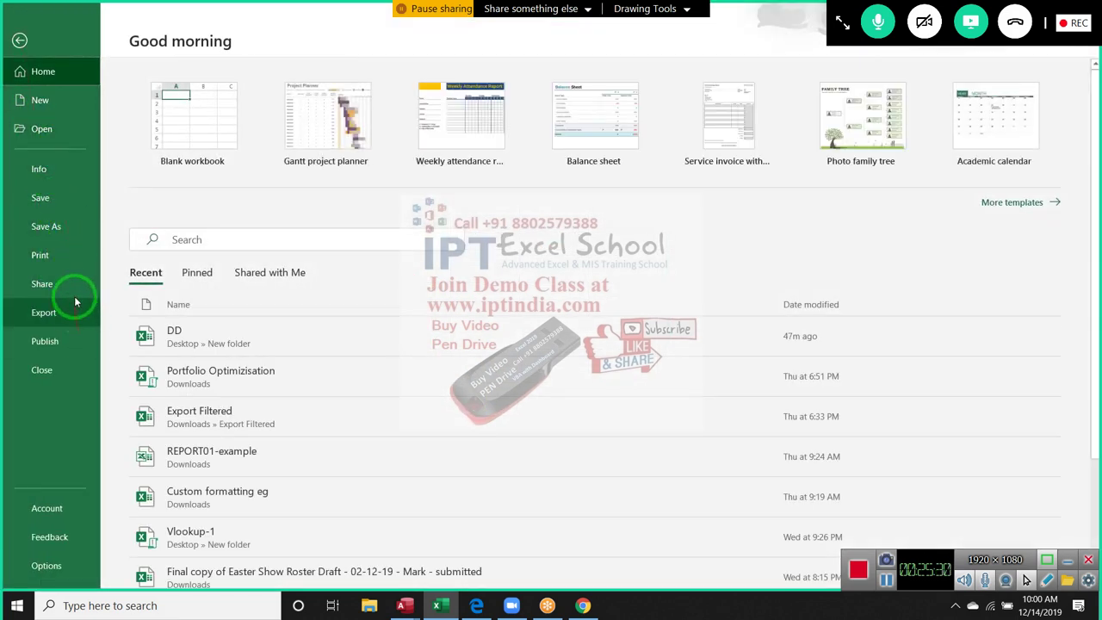
{"action": "left_click", "coordinate": [60, 198]}
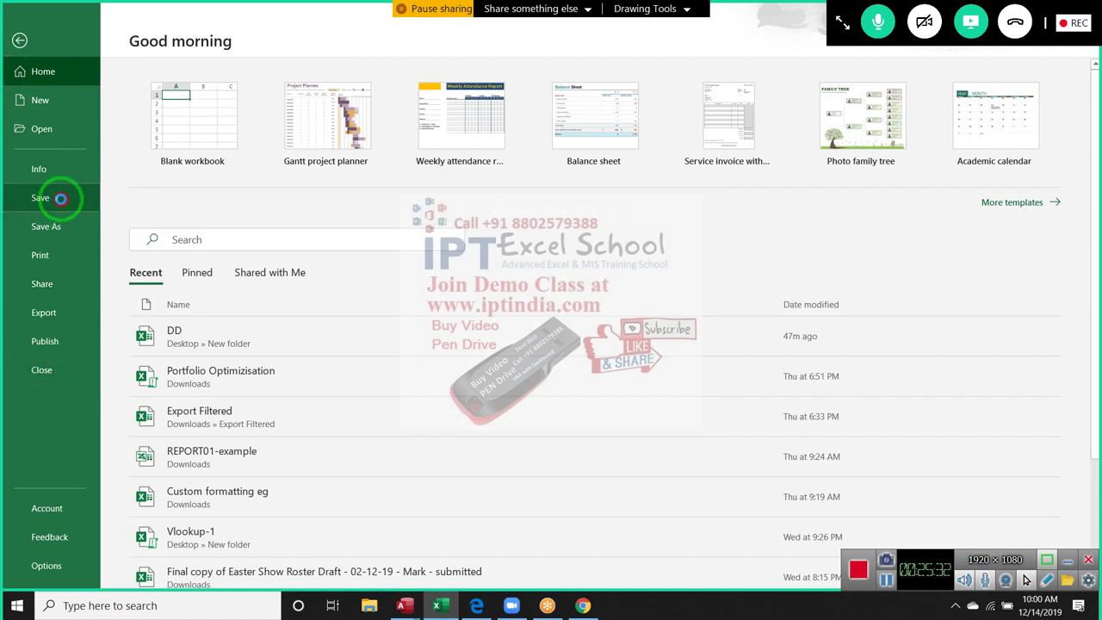
{"action": "left_click", "coordinate": [184, 288]}
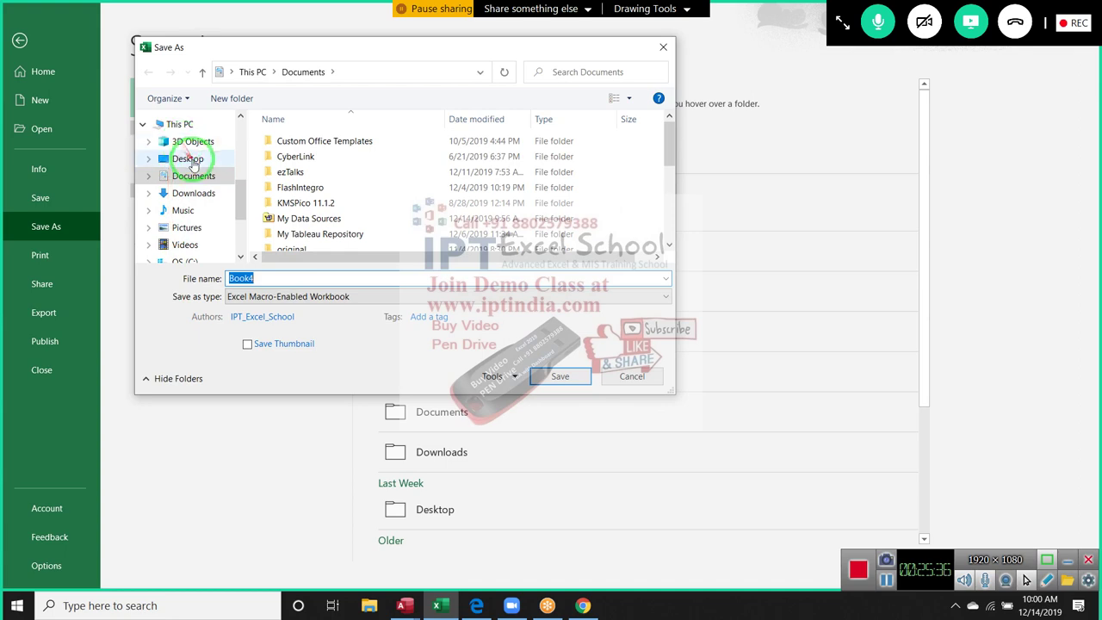
{"action": "left_click", "coordinate": [191, 160]}
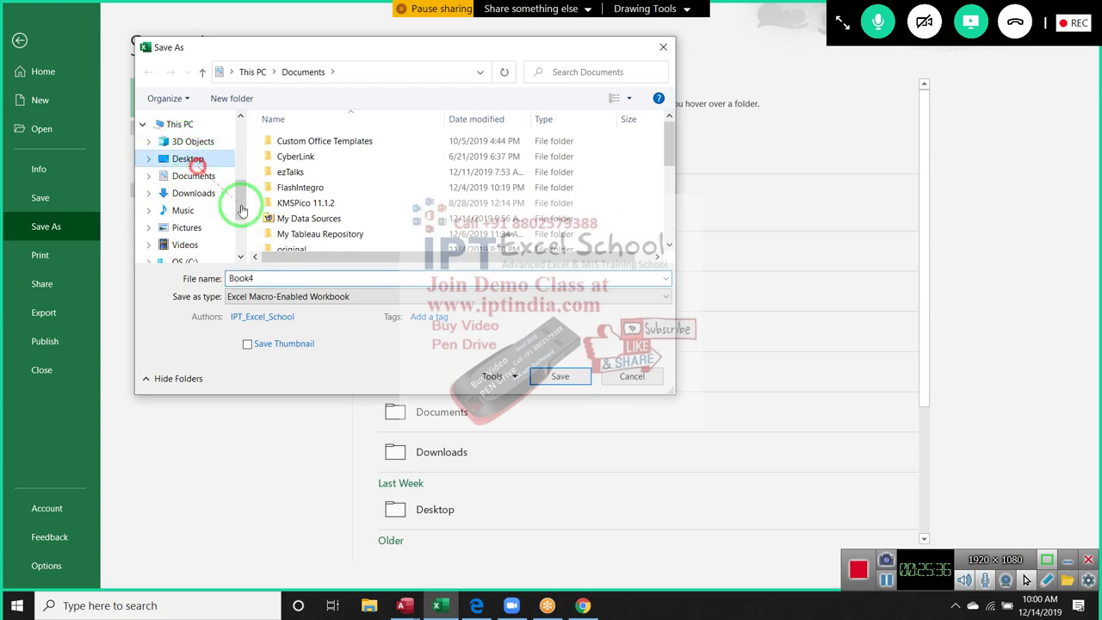
{"action": "left_click", "coordinate": [556, 377]}
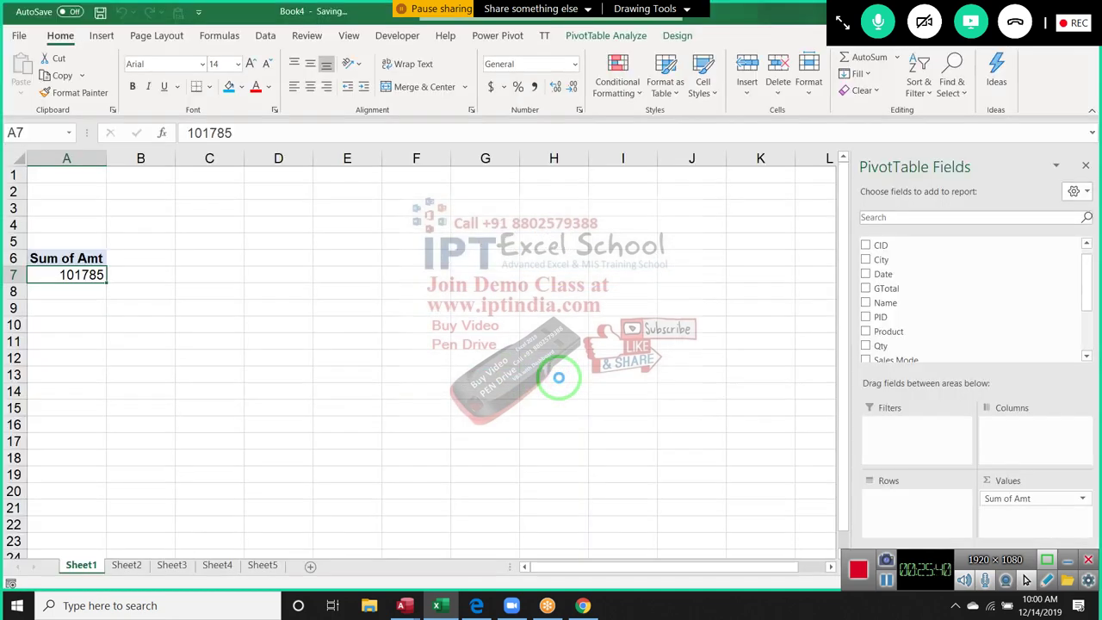
{"action": "double_click", "coordinate": [197, 19]}
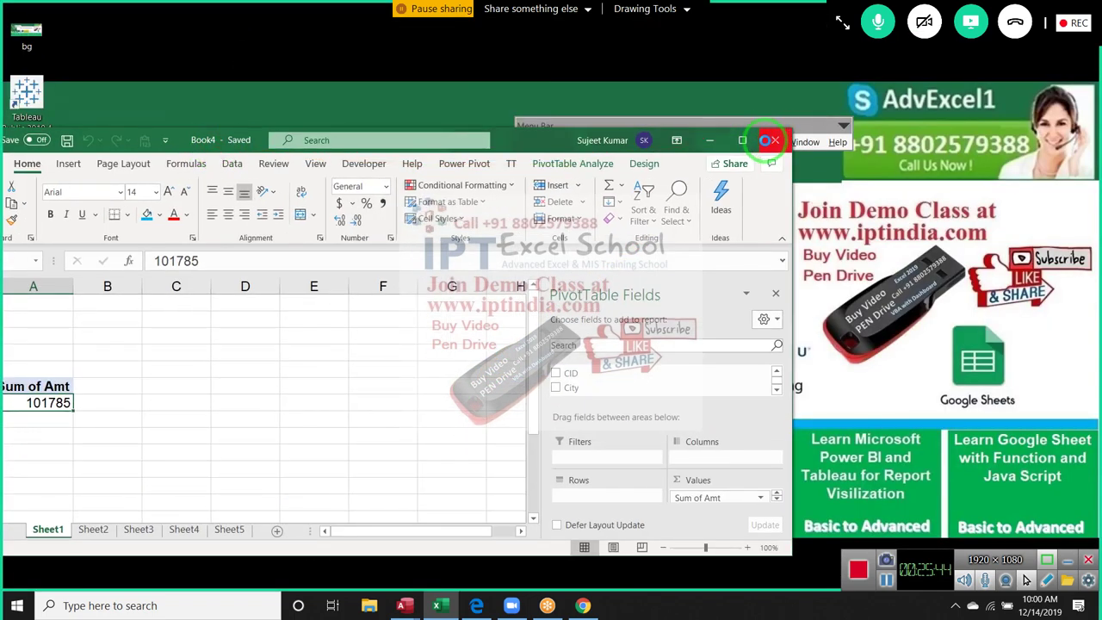
- Close Excel, view New folder's files including DD full-screen, then show the desktop
{"action": "left_click", "coordinate": [768, 140]}
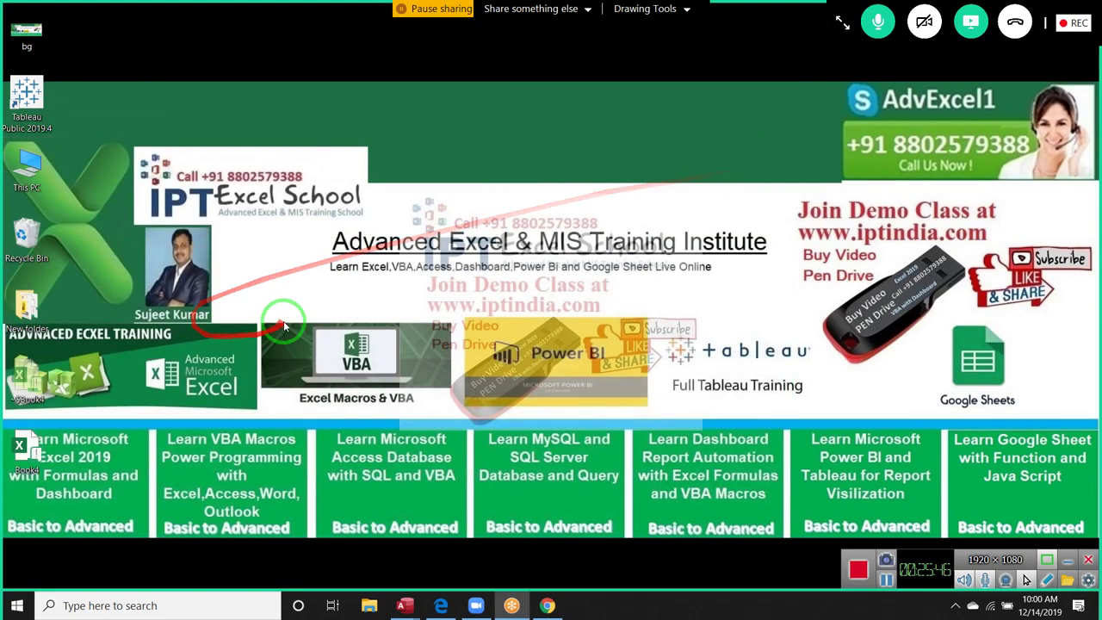
{"action": "left_click", "coordinate": [26, 383]}
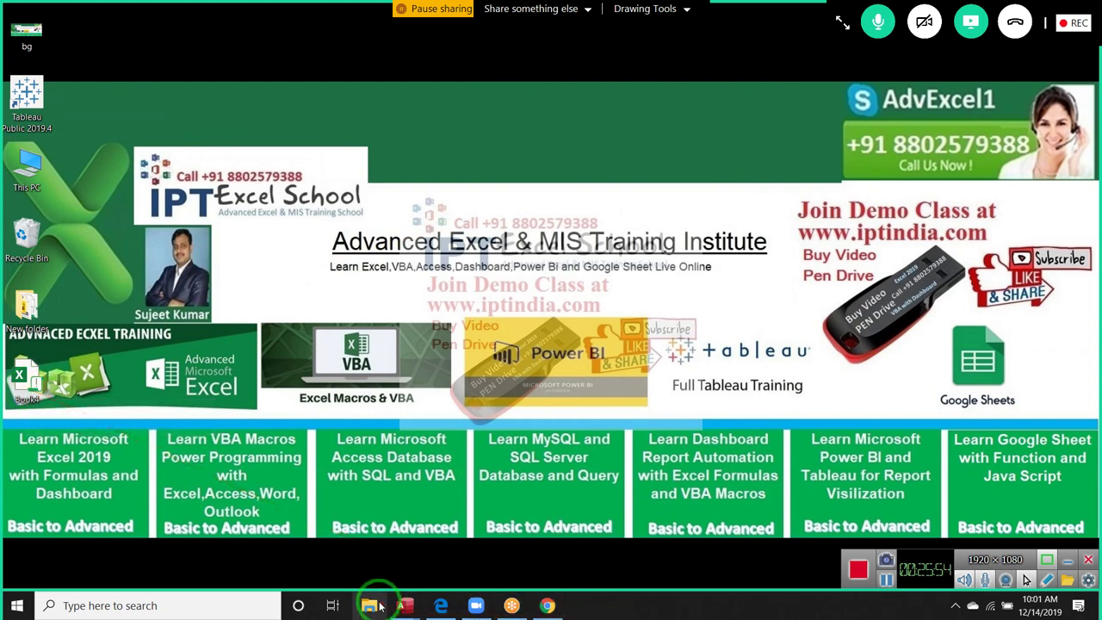
{"action": "left_click", "coordinate": [36, 307]}
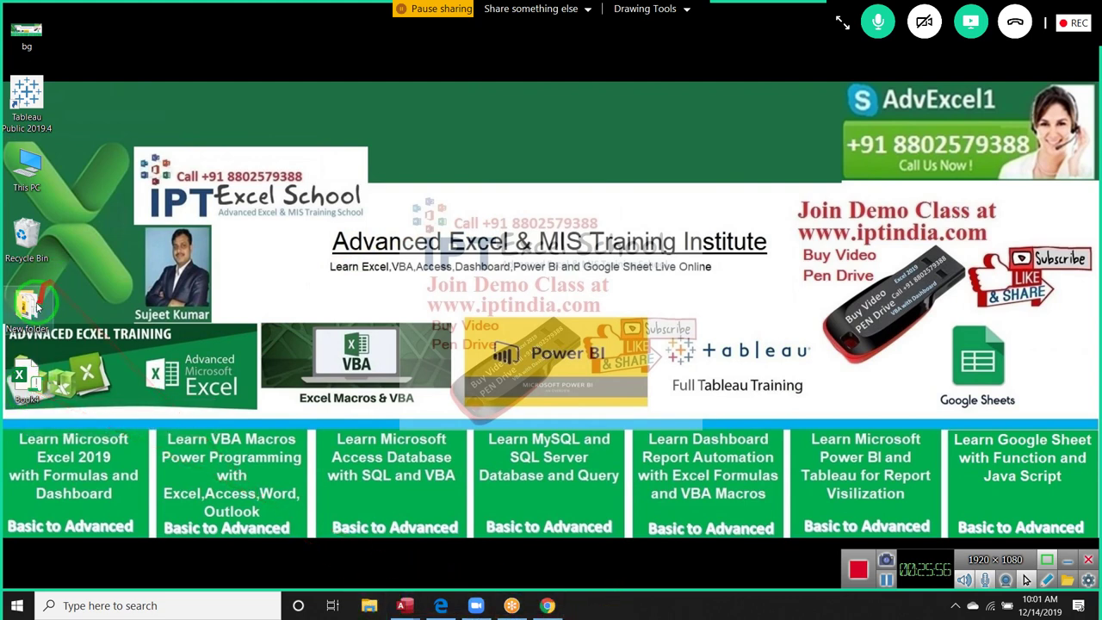
{"action": "double_click", "coordinate": [36, 306]}
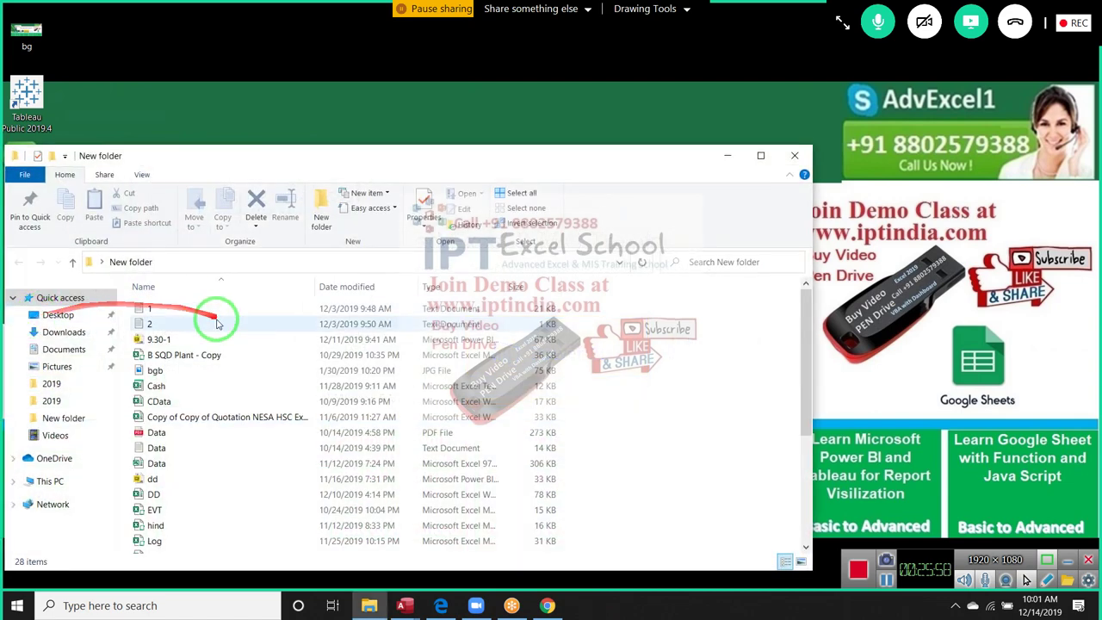
{"action": "left_click", "coordinate": [383, 164]}
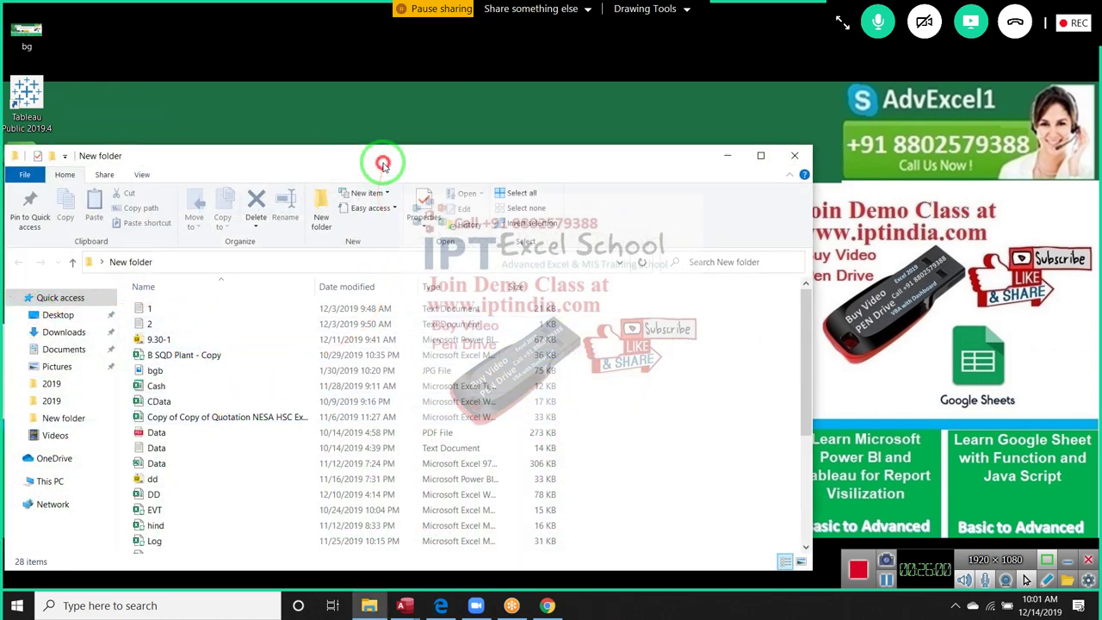
{"action": "double_click", "coordinate": [383, 164]}
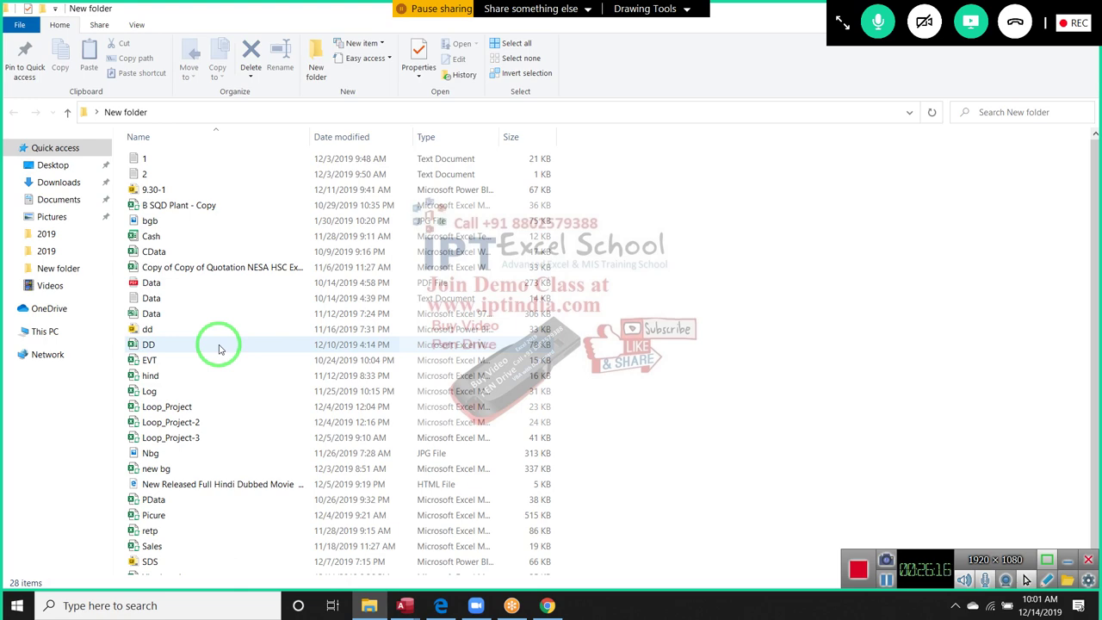
{"action": "key", "text": "super+d"}
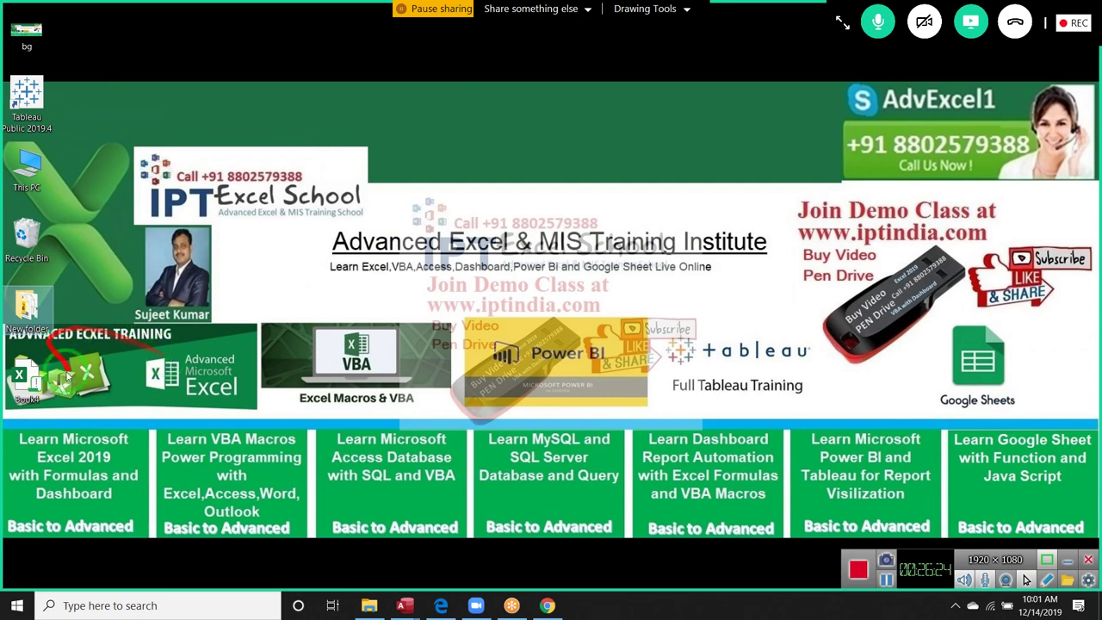
- Delete the workbook file from the desktop, then launch Excel via search and maximize it
{"action": "left_click", "coordinate": [32, 394]}
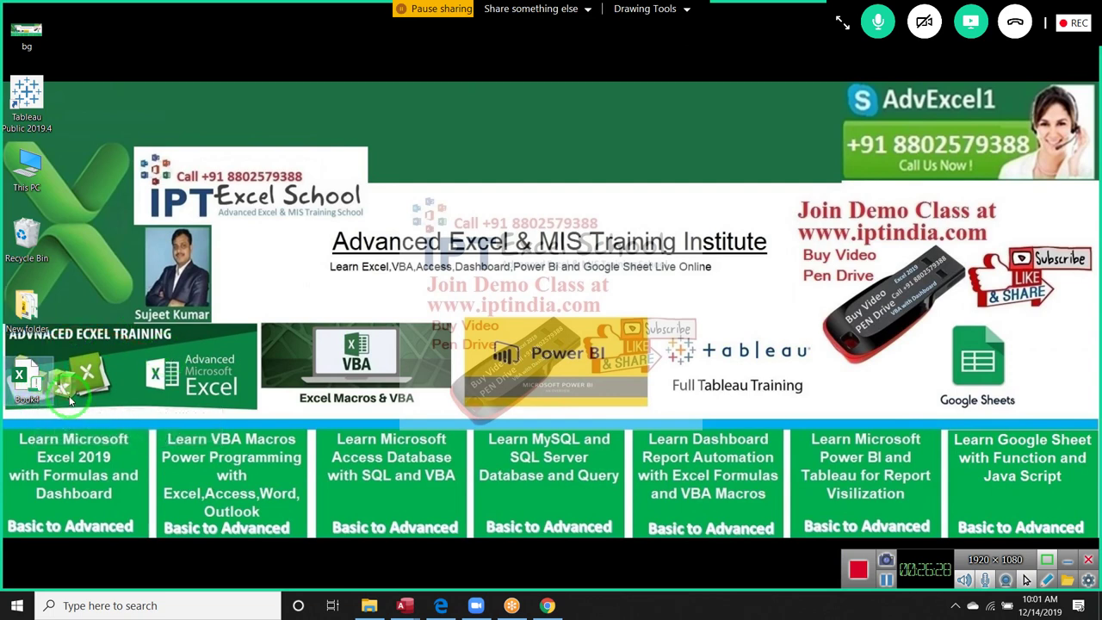
{"action": "key", "text": "Delete"}
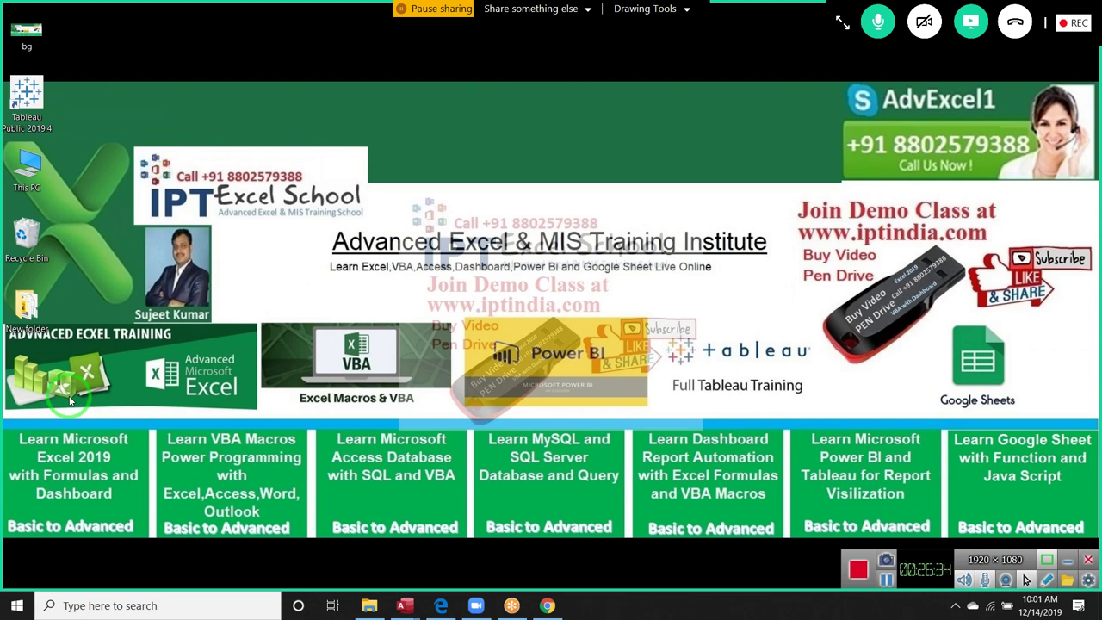
{"action": "key", "text": "super"}
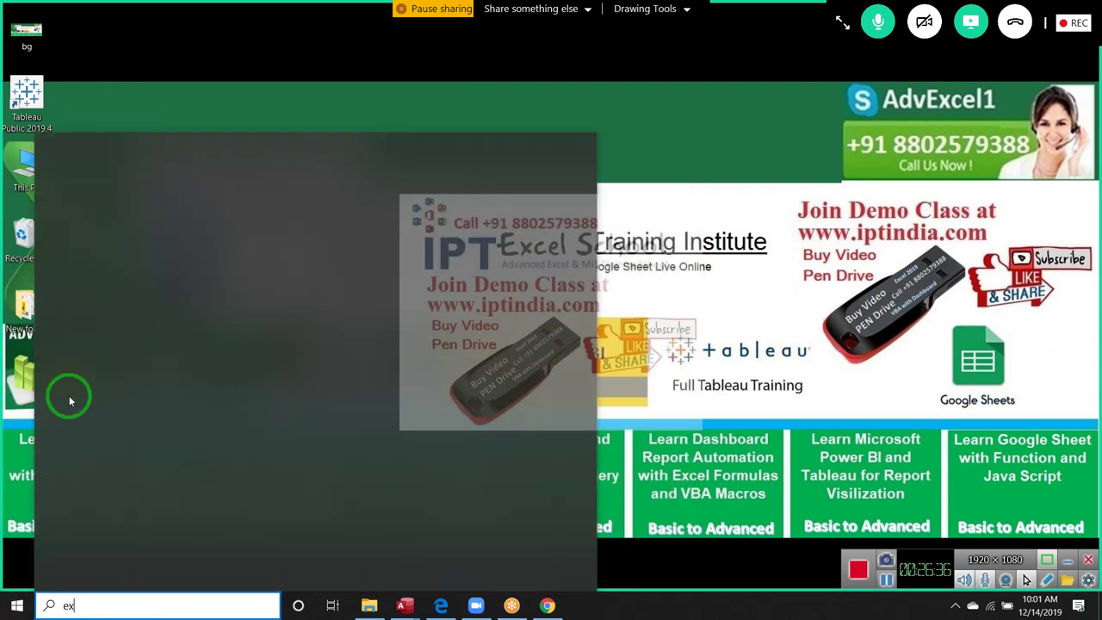
{"action": "type", "text": "excel"}
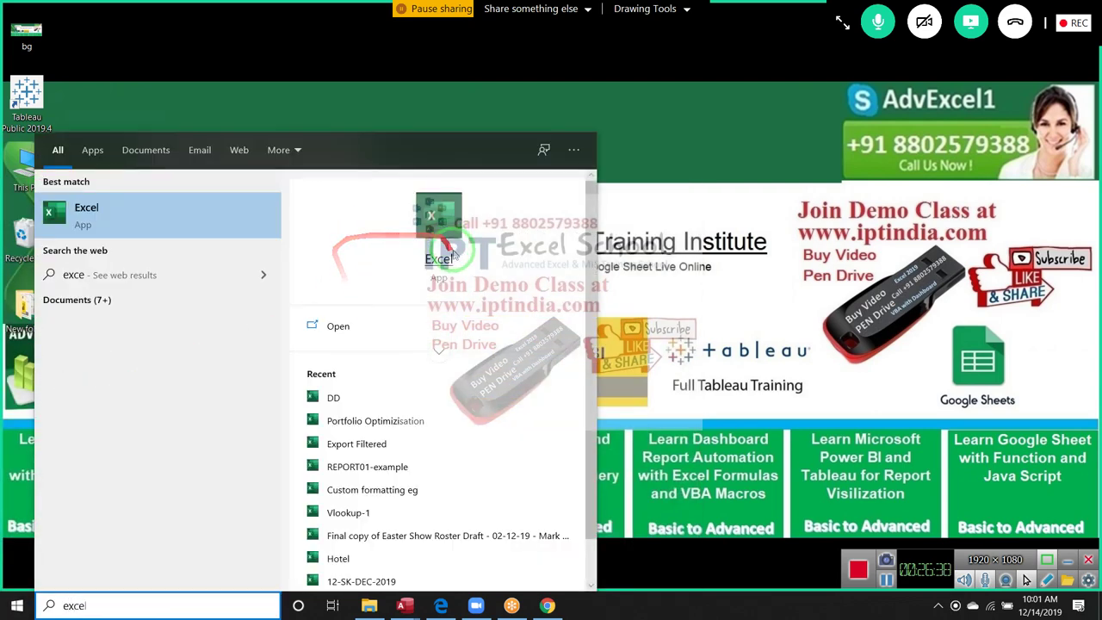
{"action": "left_click", "coordinate": [448, 248]}
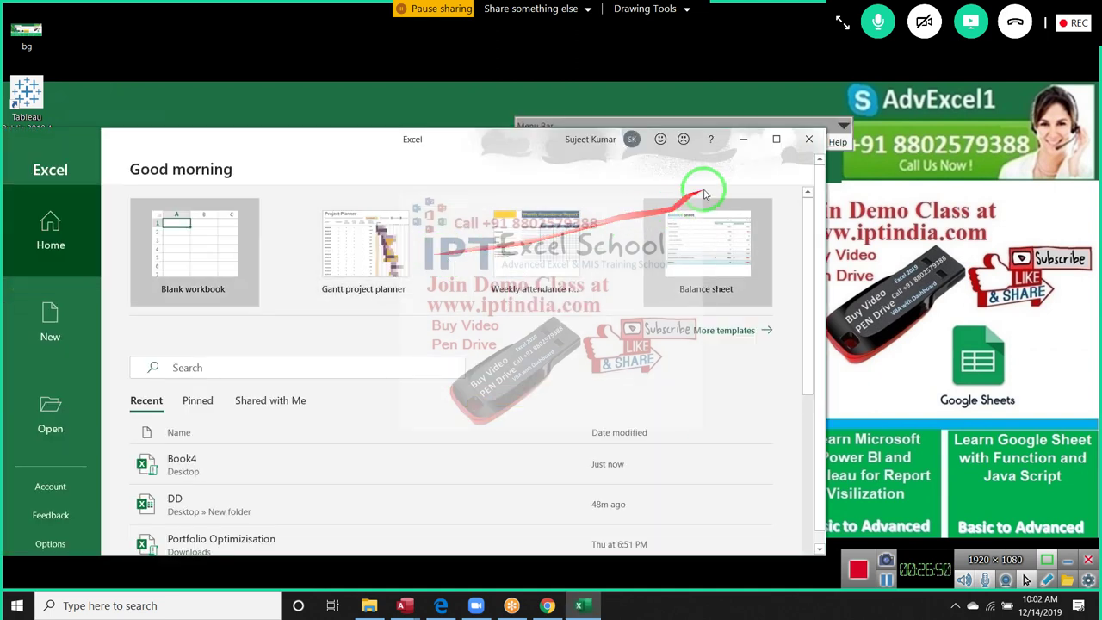
{"action": "left_click", "coordinate": [774, 139]}
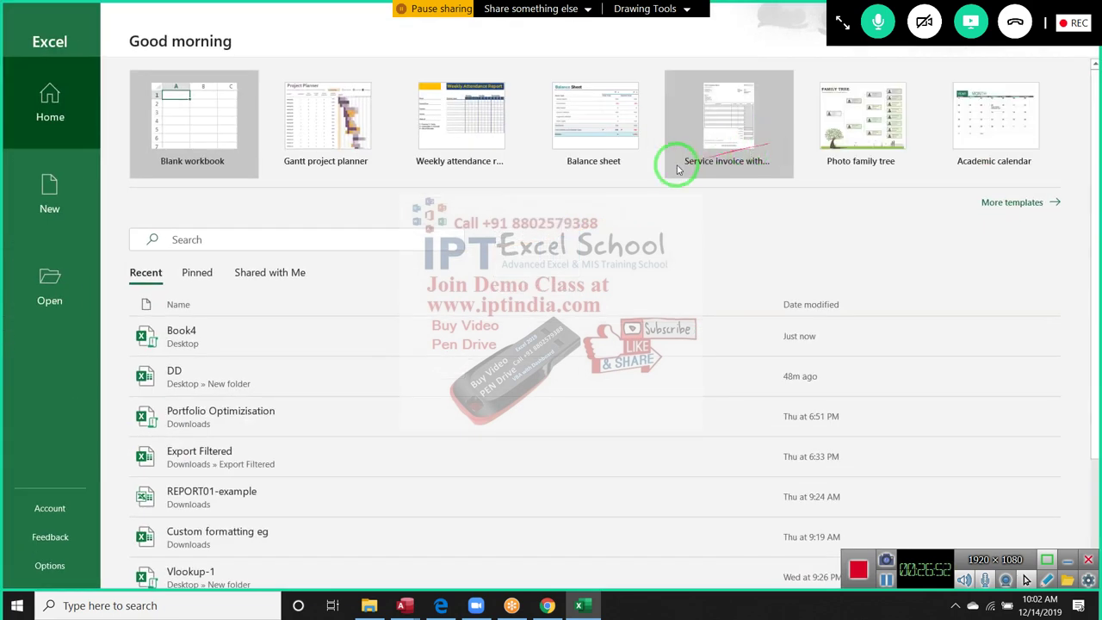
- In a new blank workbook, start a PivotTable from an external data source and browse for connection files
{"action": "left_click", "coordinate": [231, 156]}
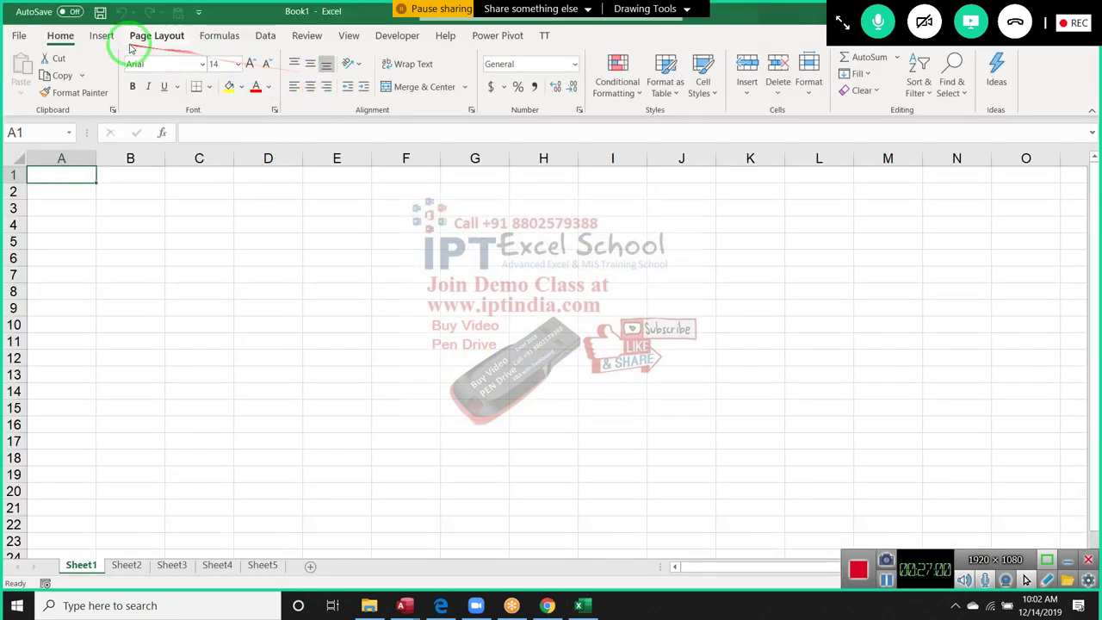
{"action": "left_click", "coordinate": [102, 37]}
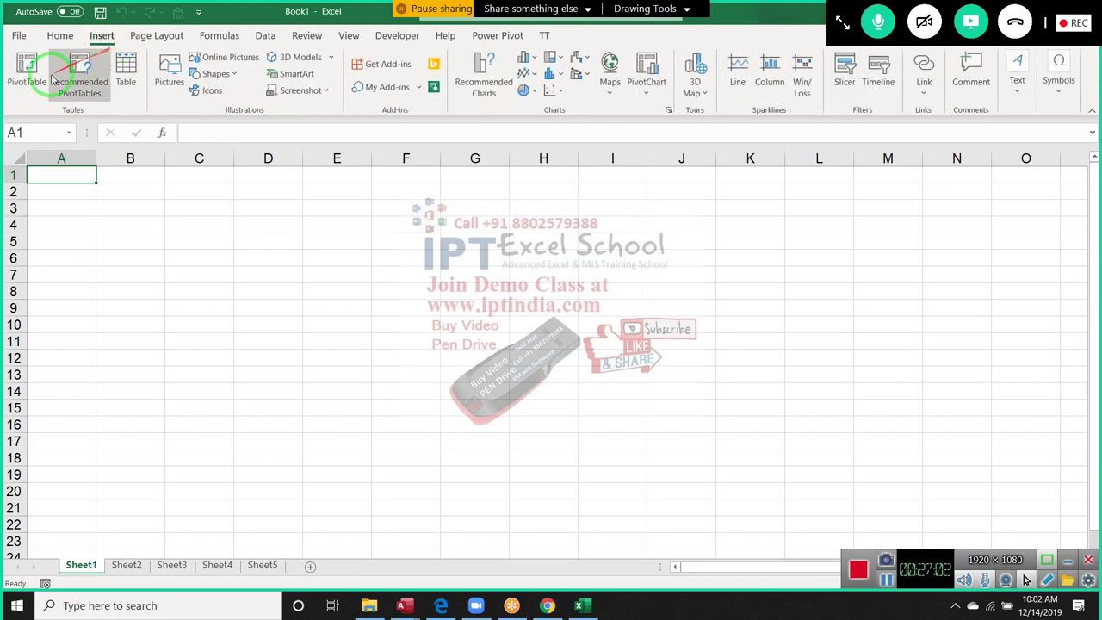
{"action": "left_click", "coordinate": [28, 73]}
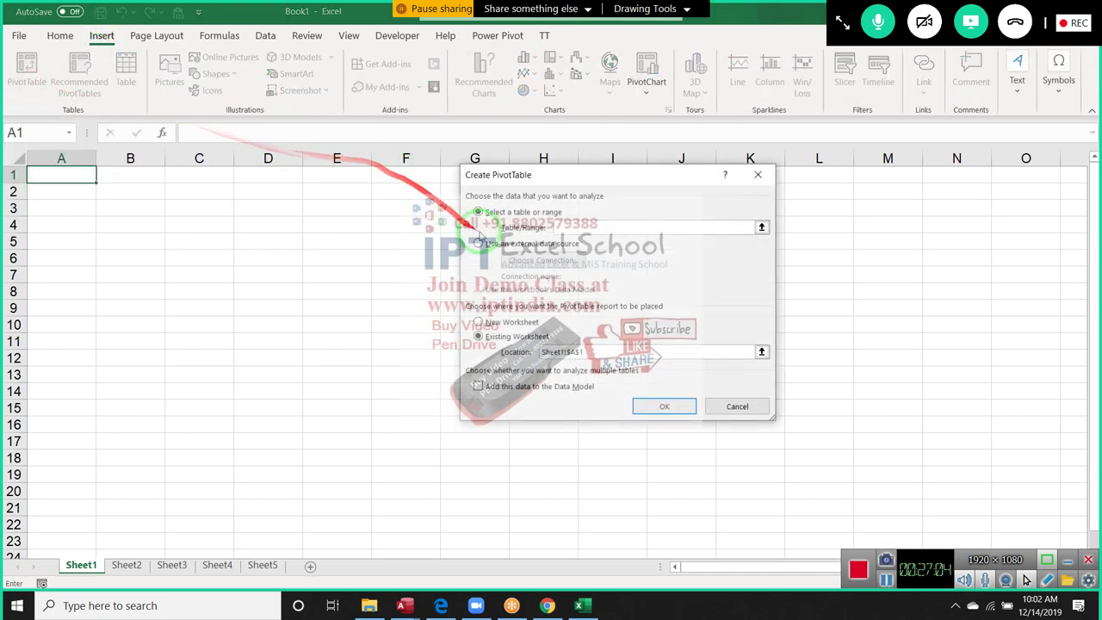
{"action": "left_click", "coordinate": [479, 244]}
{"action": "left_click", "coordinate": [542, 260]}
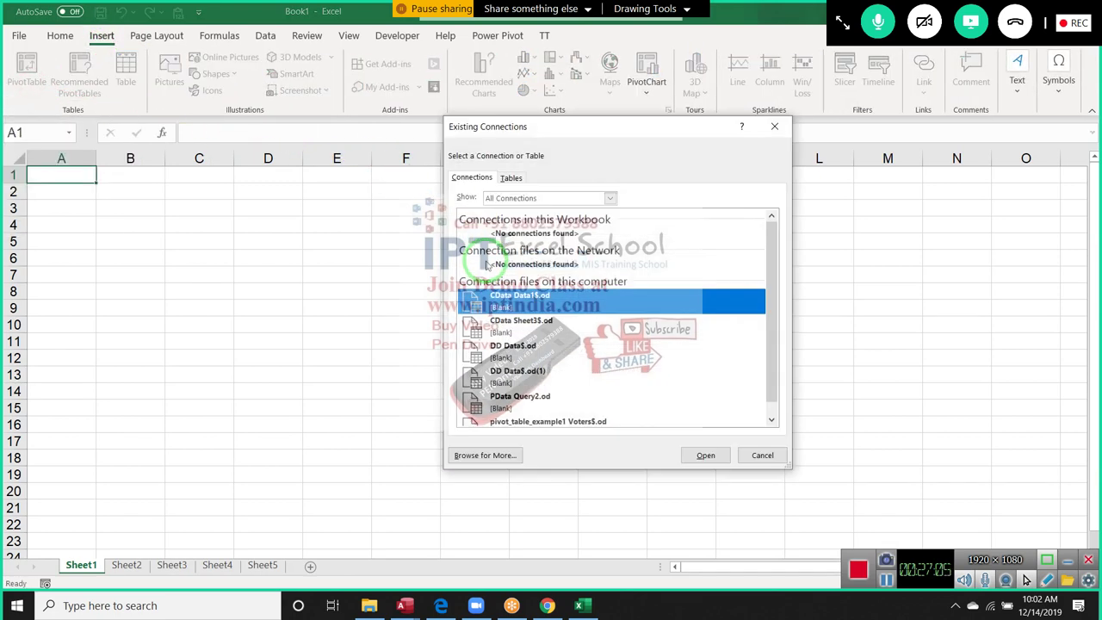
{"action": "left_click", "coordinate": [486, 455]}
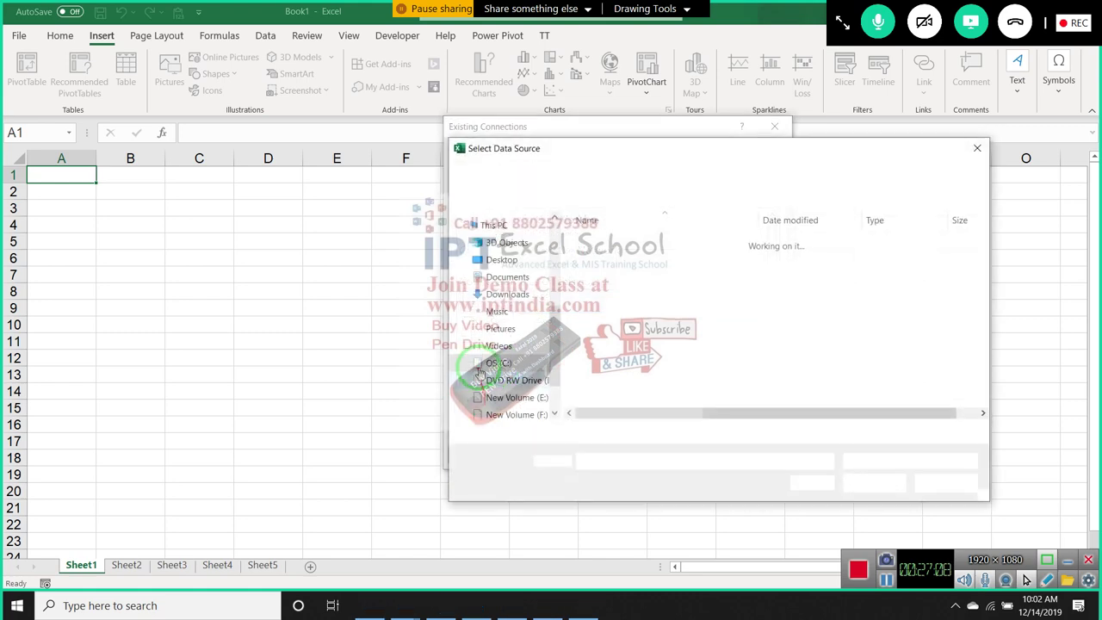
- Open the DB1 database from Documents as the source and accept its link properties and login
{"action": "left_click", "coordinate": [508, 277]}
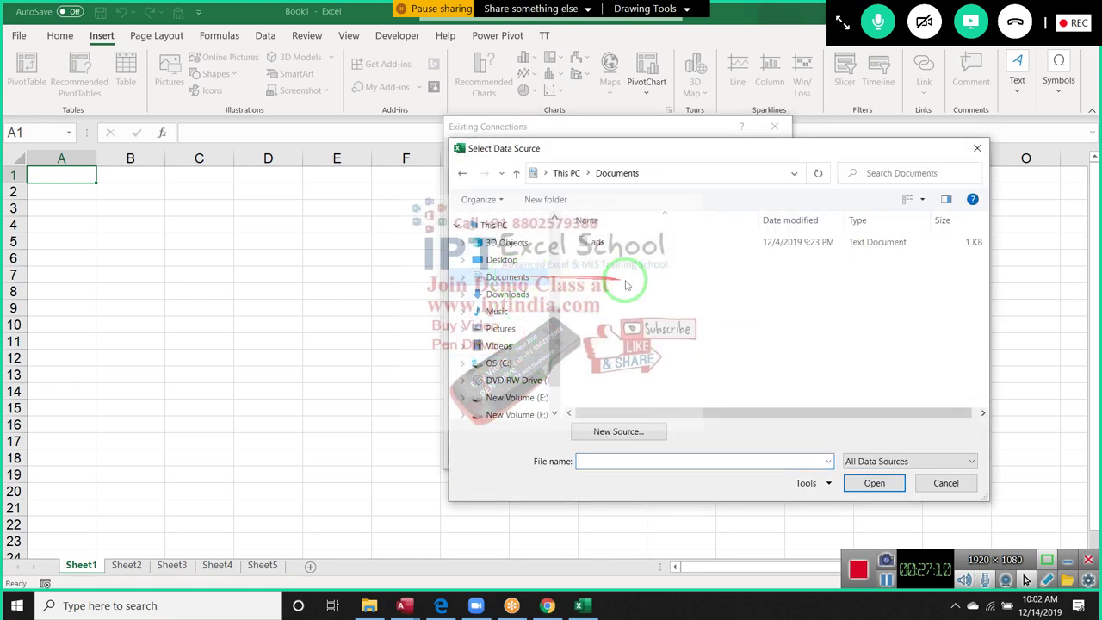
{"action": "scroll", "coordinate": [628, 361], "scroll_direction": "down", "scroll_amount": 3}
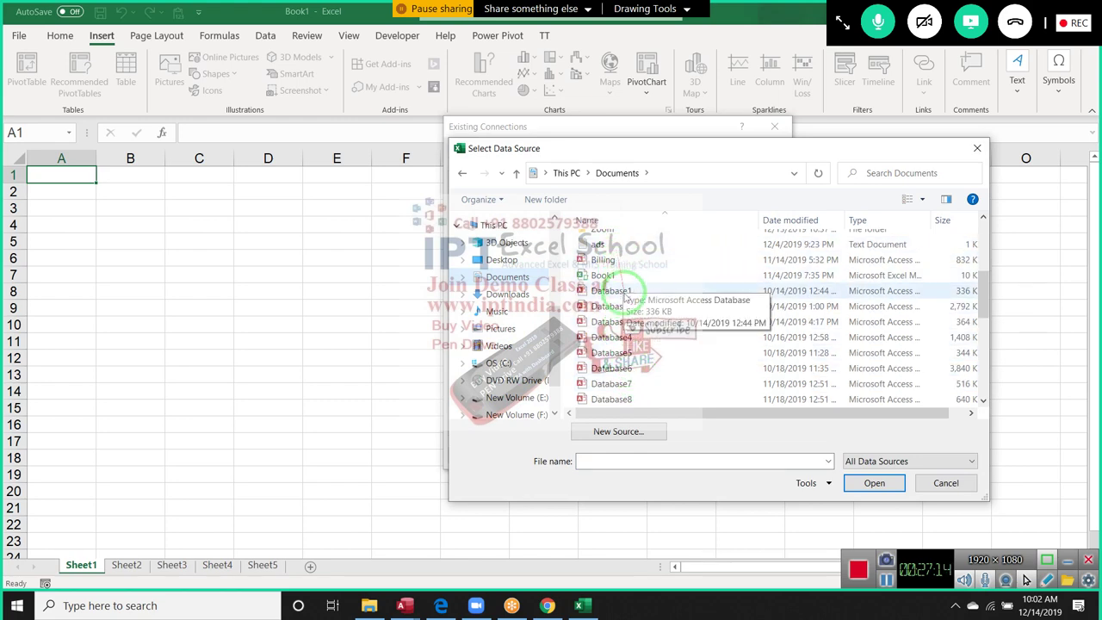
{"action": "scroll", "coordinate": [626, 310], "scroll_direction": "down", "scroll_amount": 3}
{"action": "left_click", "coordinate": [603, 399]}
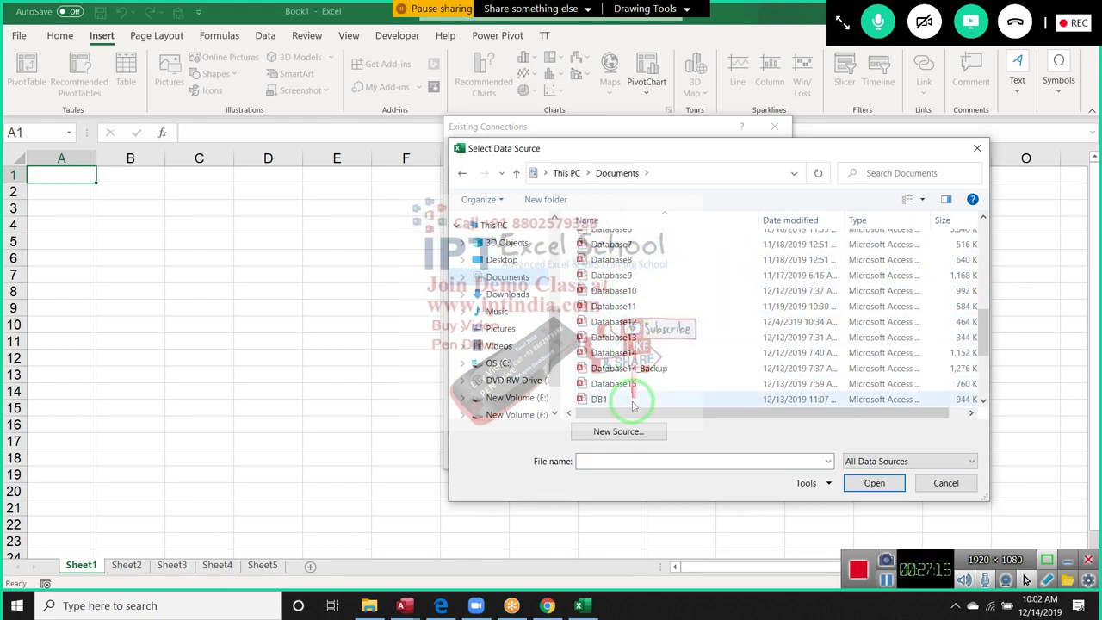
{"action": "left_click", "coordinate": [845, 482]}
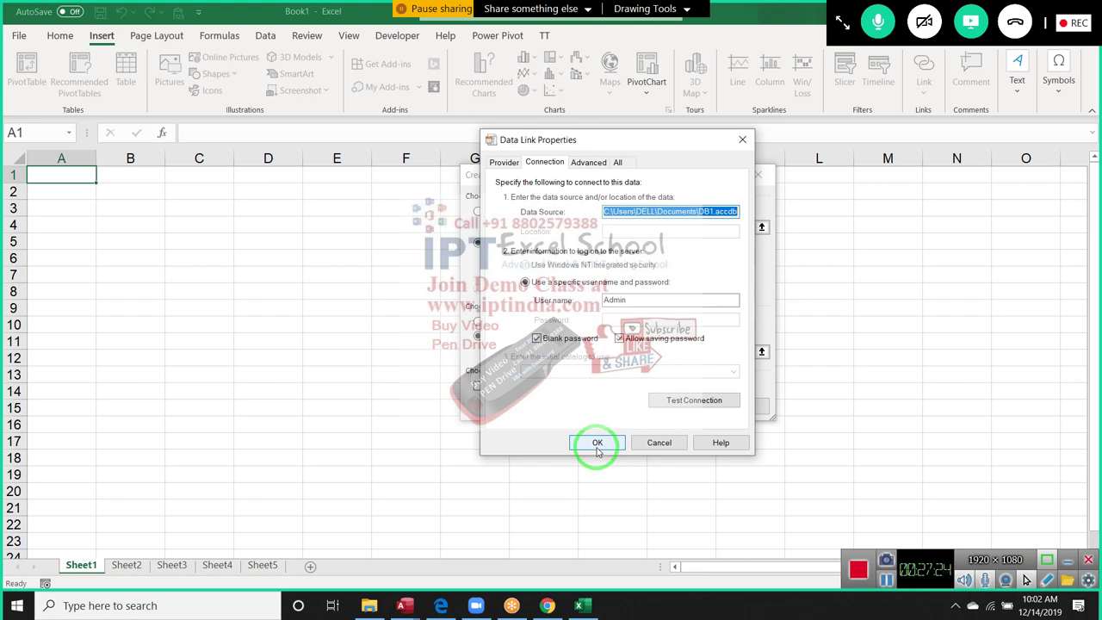
{"action": "left_click", "coordinate": [598, 443]}
{"action": "key", "text": "Return"}
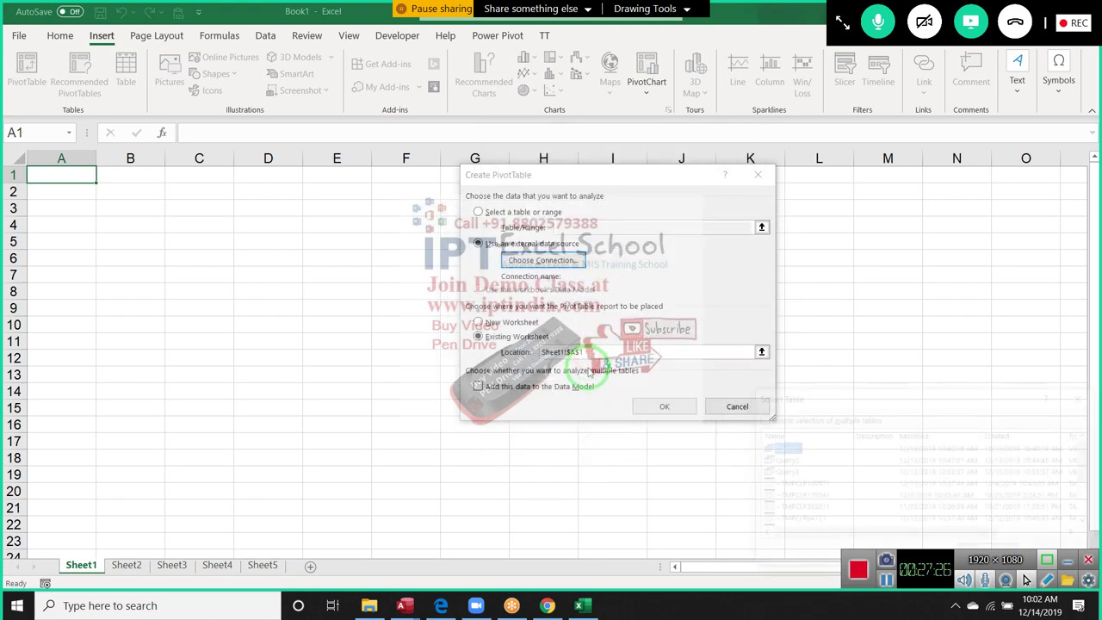
- Choose the INQ table and place the PivotTable on the existing sheet
{"action": "left_click_drag", "start_coordinate": [782, 399], "coordinate": [753, 273]}
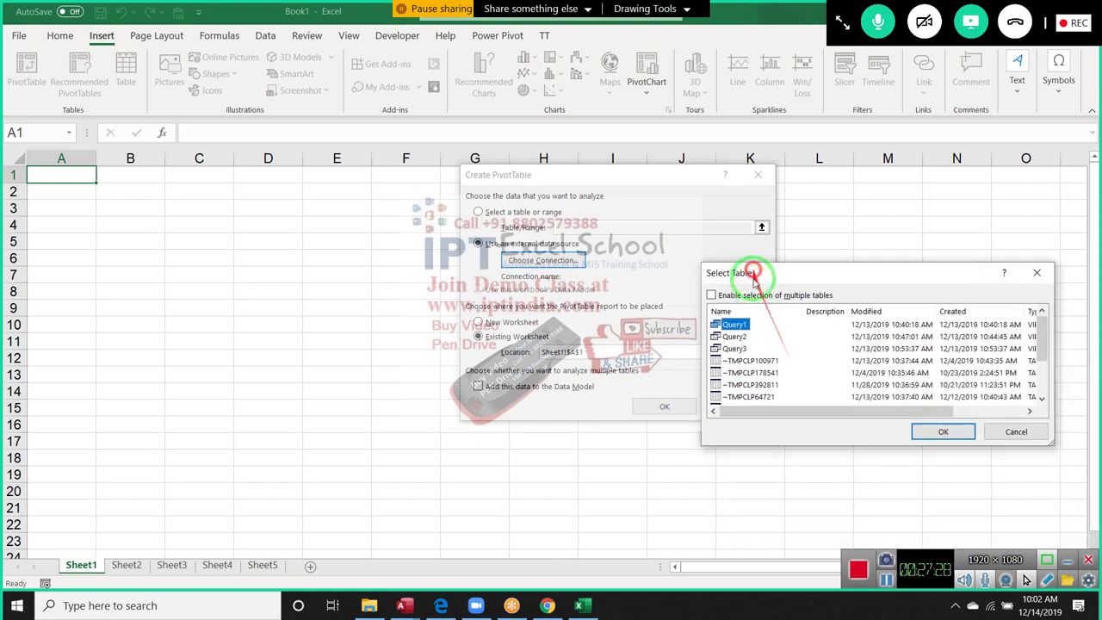
{"action": "left_click", "coordinate": [769, 373]}
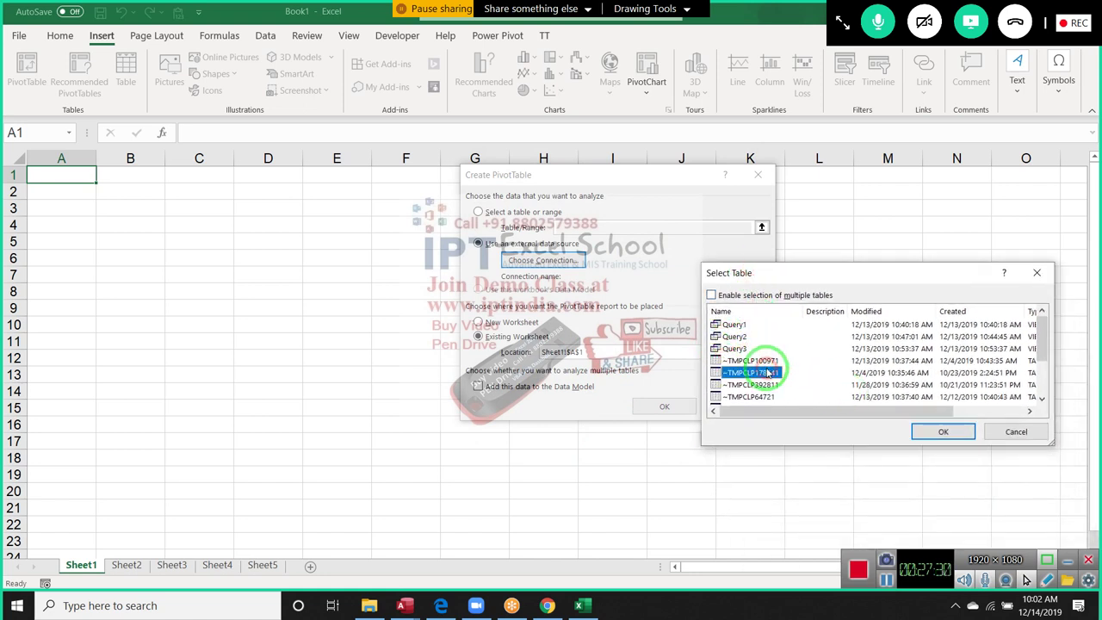
{"action": "scroll", "coordinate": [769, 372], "scroll_direction": "down", "scroll_amount": 2}
{"action": "left_click", "coordinate": [811, 400]}
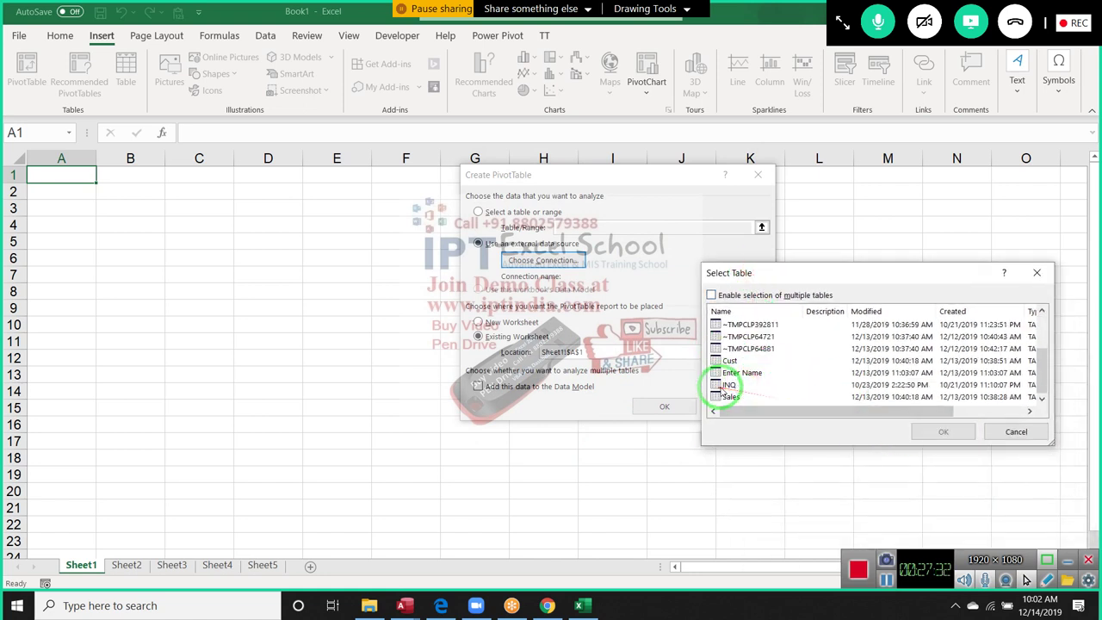
{"action": "left_click", "coordinate": [728, 385]}
{"action": "left_click", "coordinate": [942, 431]}
{"action": "left_click", "coordinate": [684, 406]}
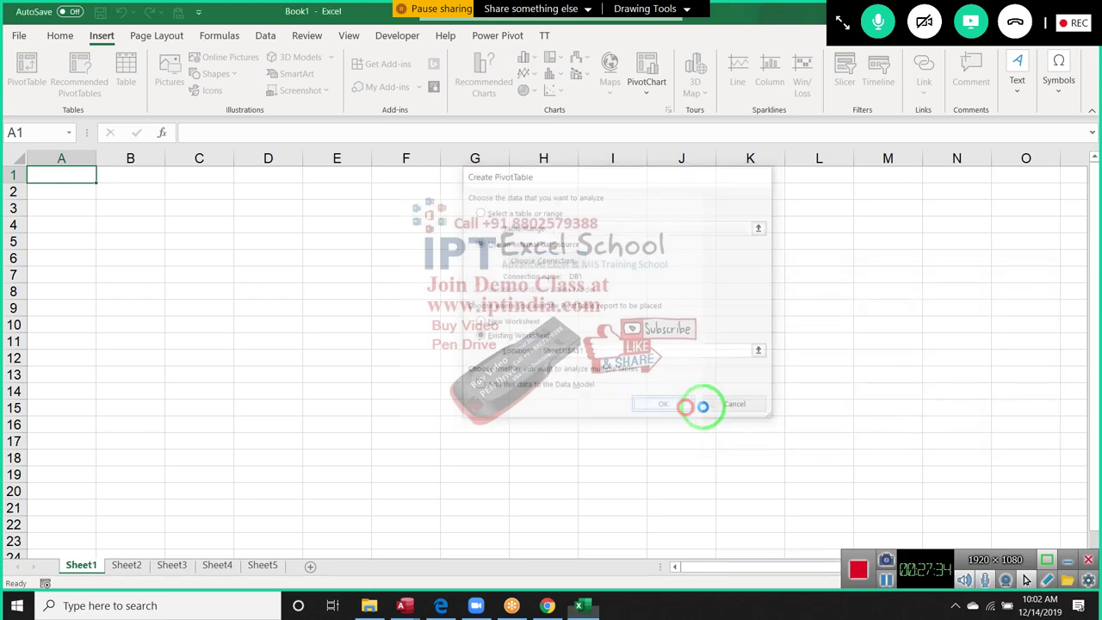
{"action": "mouse_move", "coordinate": [728, 393]}
{"action": "left_mouse_down"}
{"action": "mouse_move", "coordinate": [221, 410]}
{"action": "mouse_move", "coordinate": [218, 491]}
{"action": "left_mouse_up"}
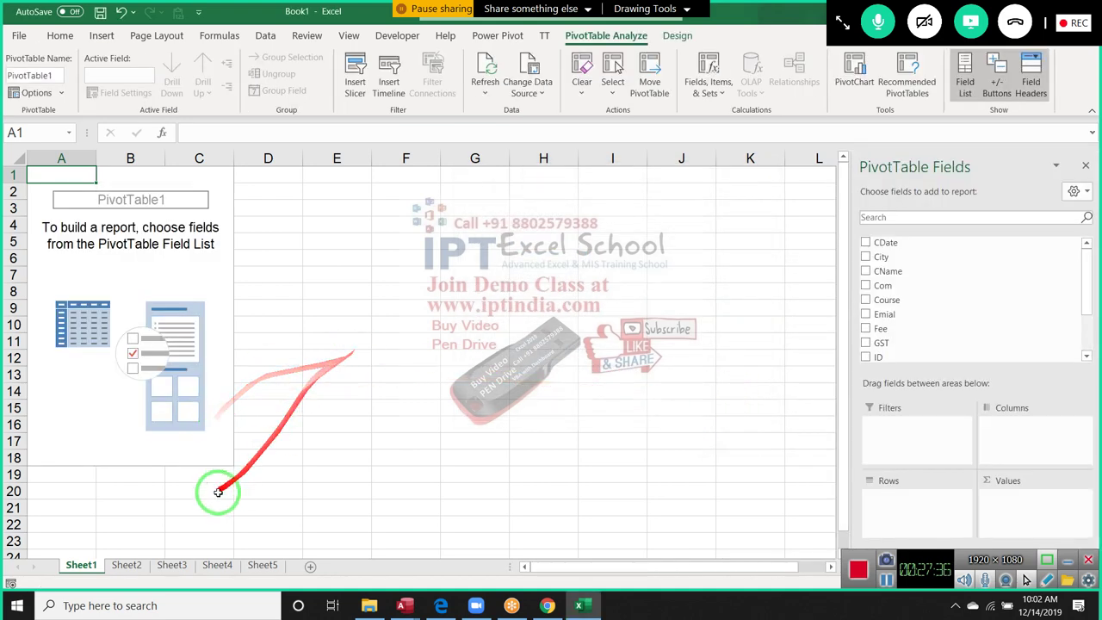
- On Sheet2, start another PivotTable from an external data source and browse for more sources
{"action": "left_click", "coordinate": [127, 564]}
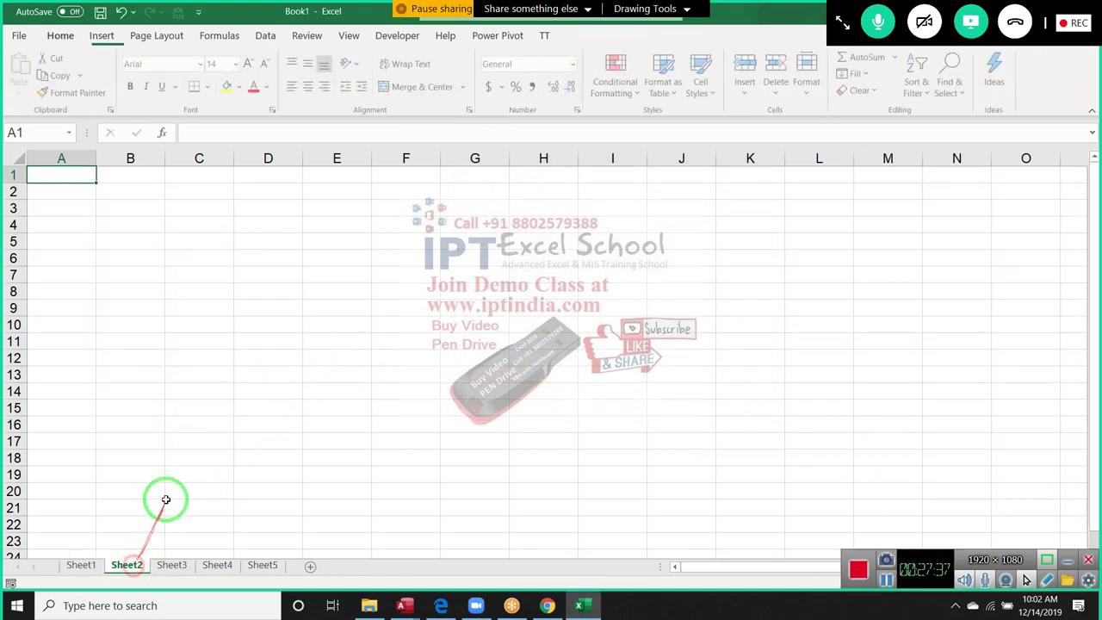
{"action": "left_click", "coordinate": [96, 38]}
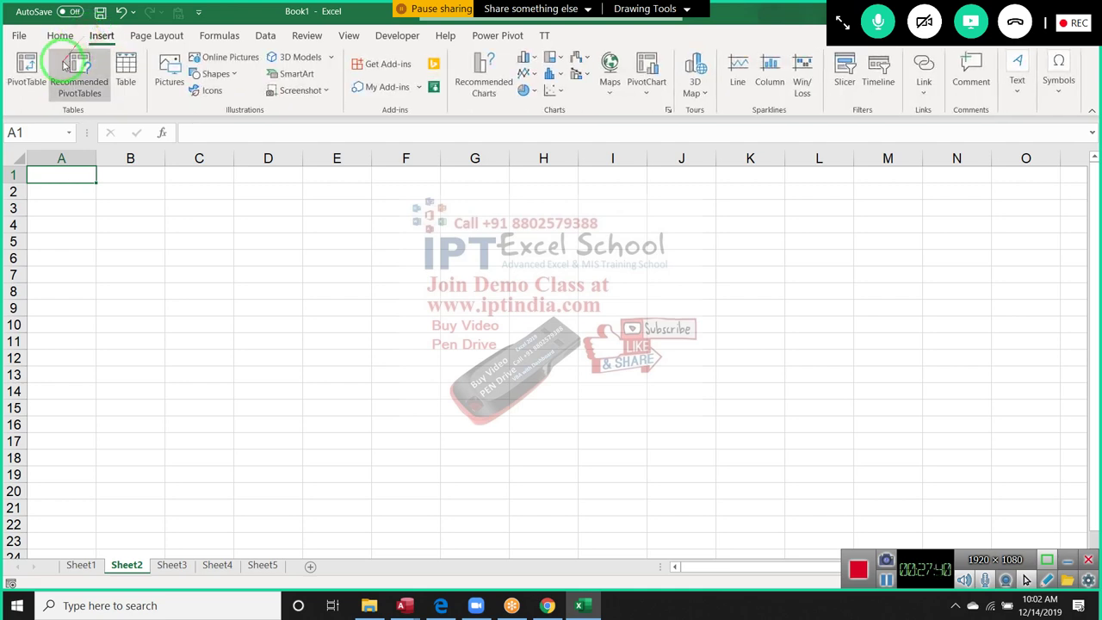
{"action": "left_click", "coordinate": [35, 71]}
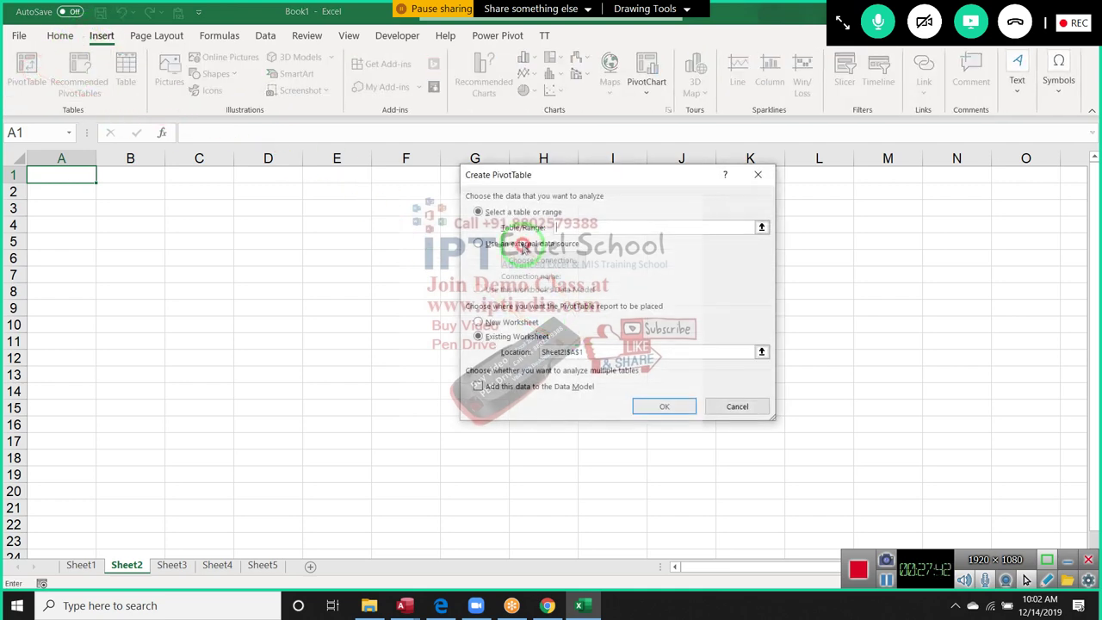
{"action": "left_click", "coordinate": [480, 244]}
{"action": "left_click", "coordinate": [527, 266]}
{"action": "left_click", "coordinate": [487, 455]}
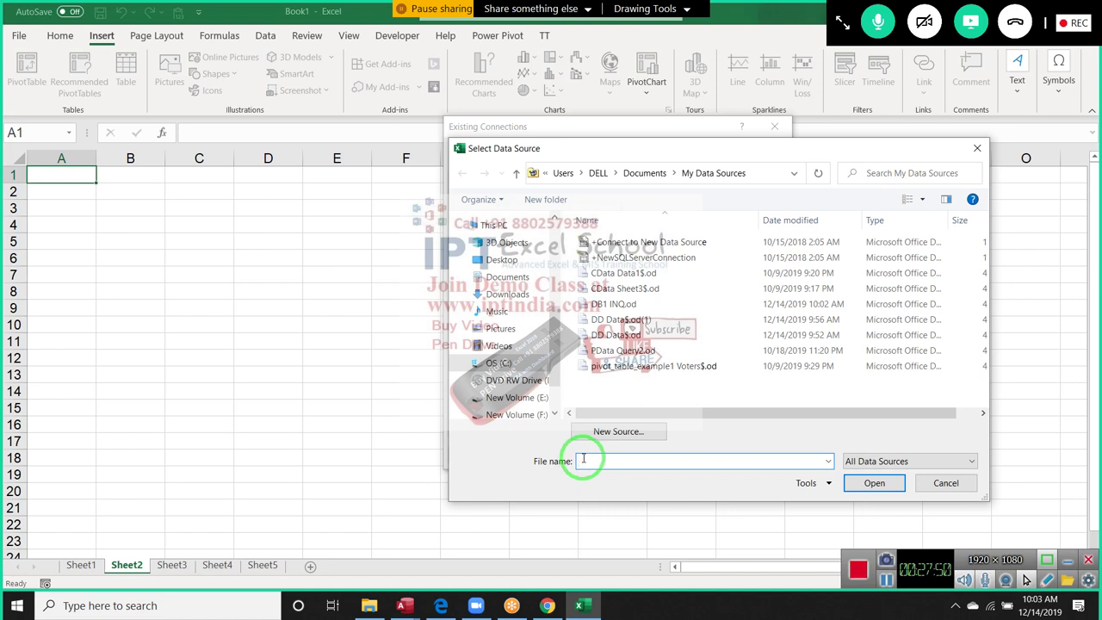
- Begin a New Source connection, then close the connection wizard and the file browser
{"action": "left_click_drag", "start_coordinate": [585, 461], "coordinate": [742, 461]}
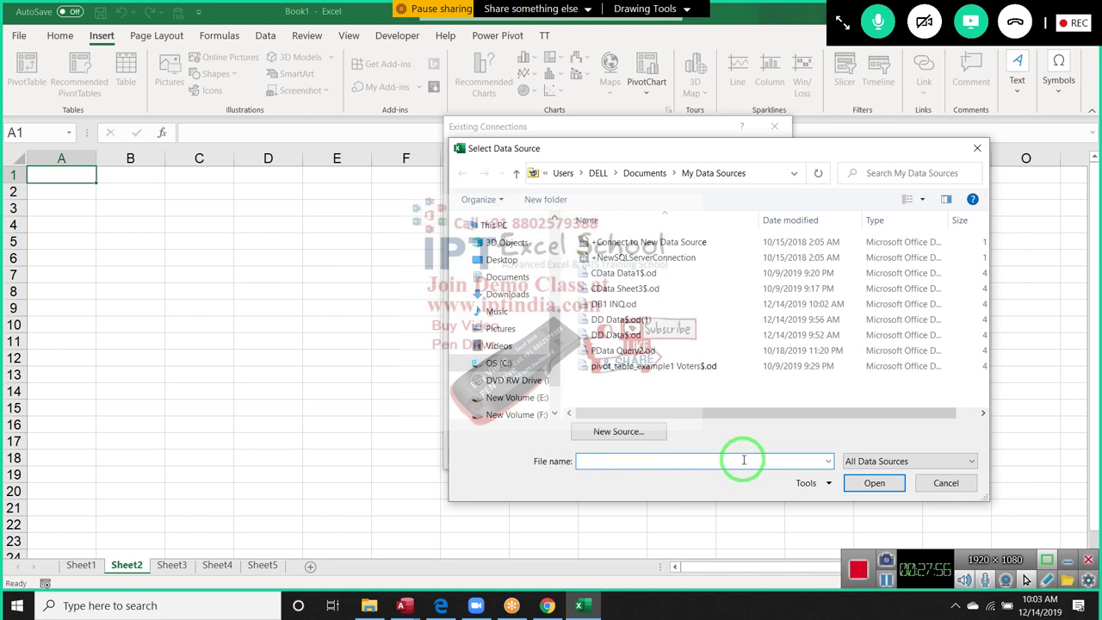
{"action": "left_click_drag", "start_coordinate": [721, 467], "coordinate": [738, 466]}
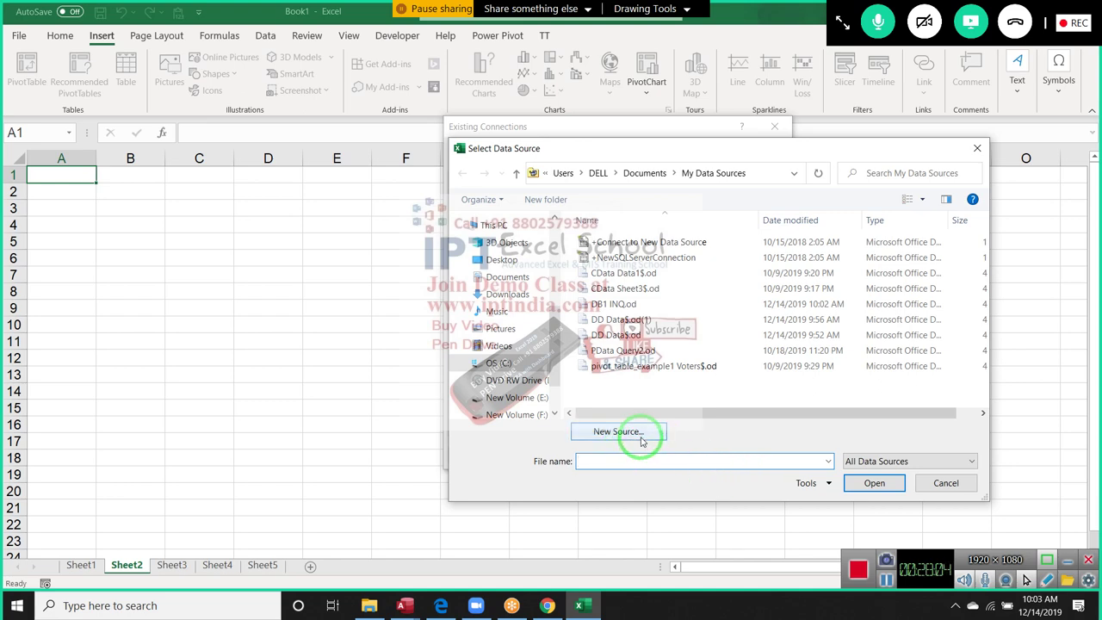
{"action": "left_click", "coordinate": [642, 445]}
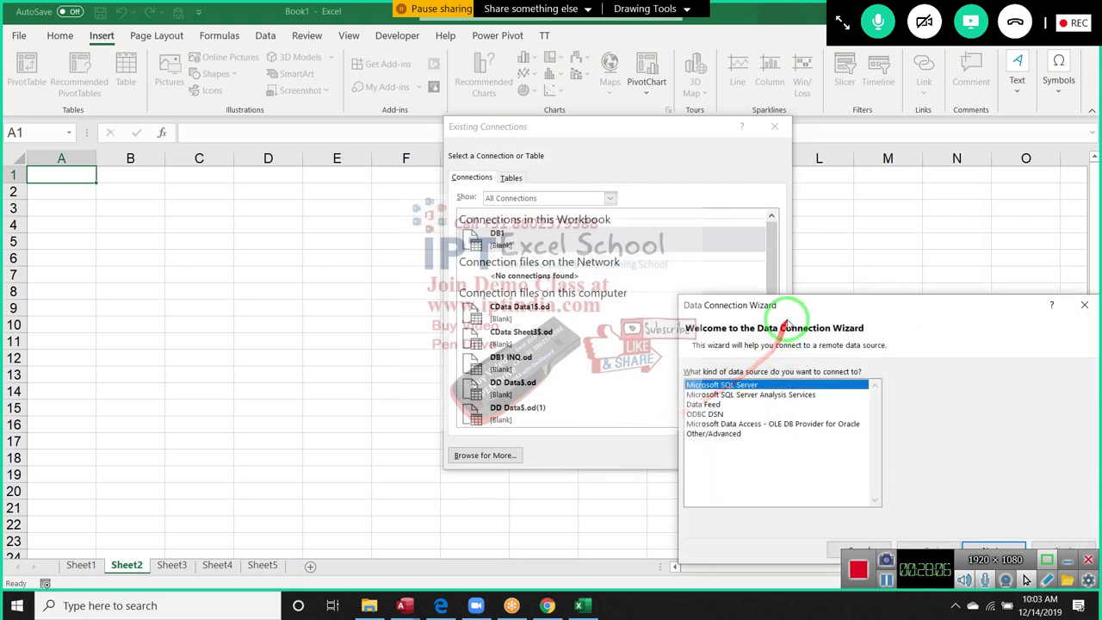
{"action": "left_click_drag", "start_coordinate": [777, 304], "coordinate": [729, 264]}
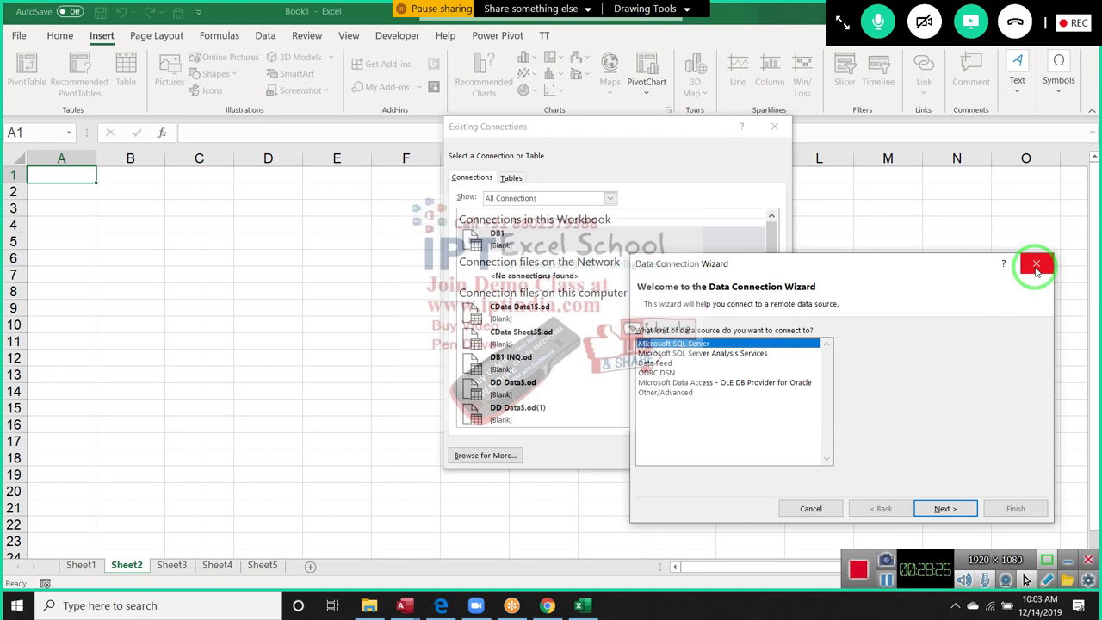
{"action": "left_click", "coordinate": [1036, 268]}
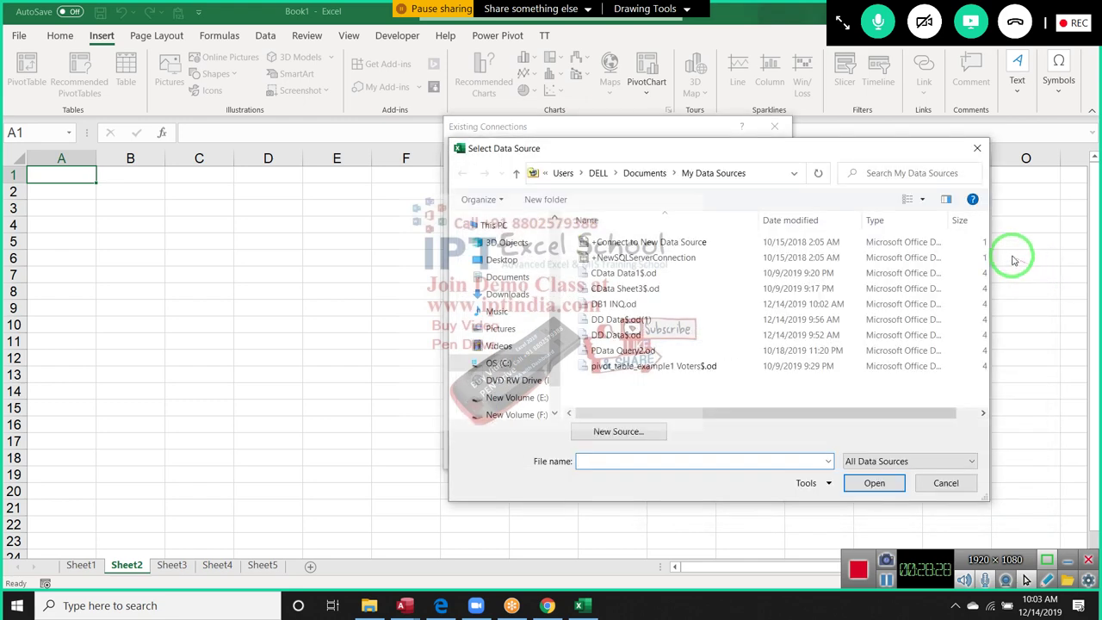
{"action": "left_click", "coordinate": [978, 150]}
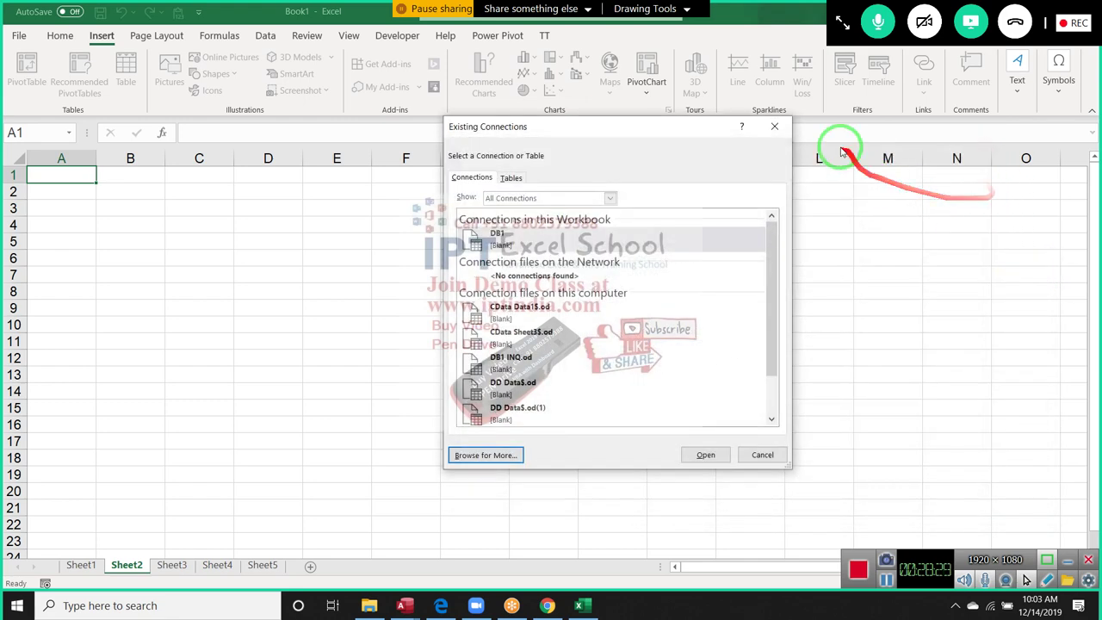
- Cancel the Existing Connections and Create PivotTable dialogs, then show the Windows desktop
{"action": "left_click", "coordinate": [774, 127]}
{"action": "left_click", "coordinate": [758, 175]}
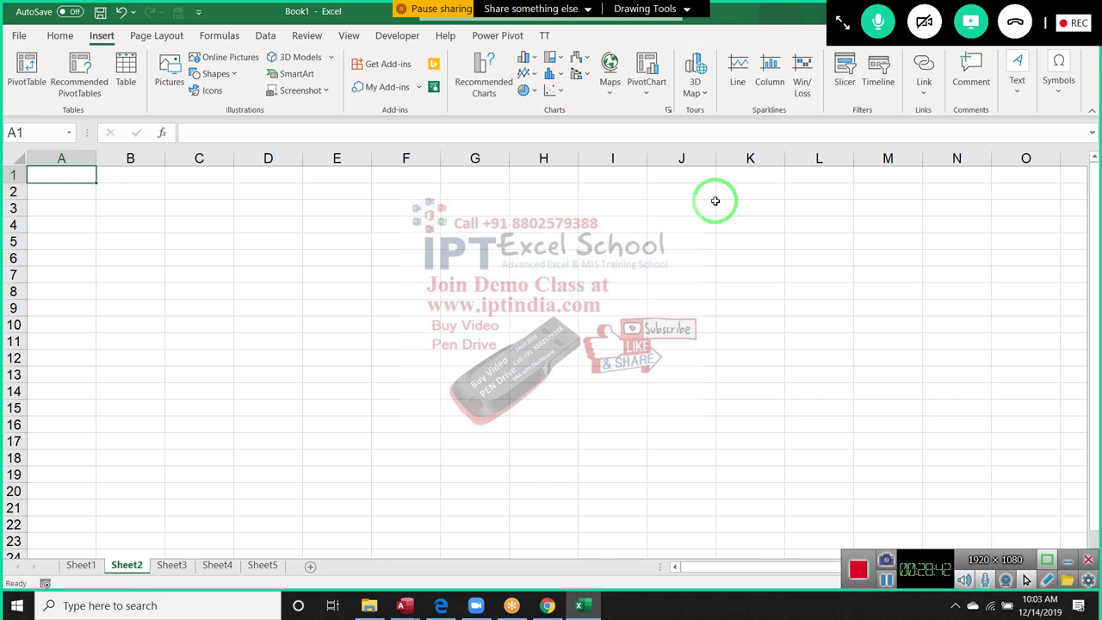
{"action": "key", "text": "super+d"}
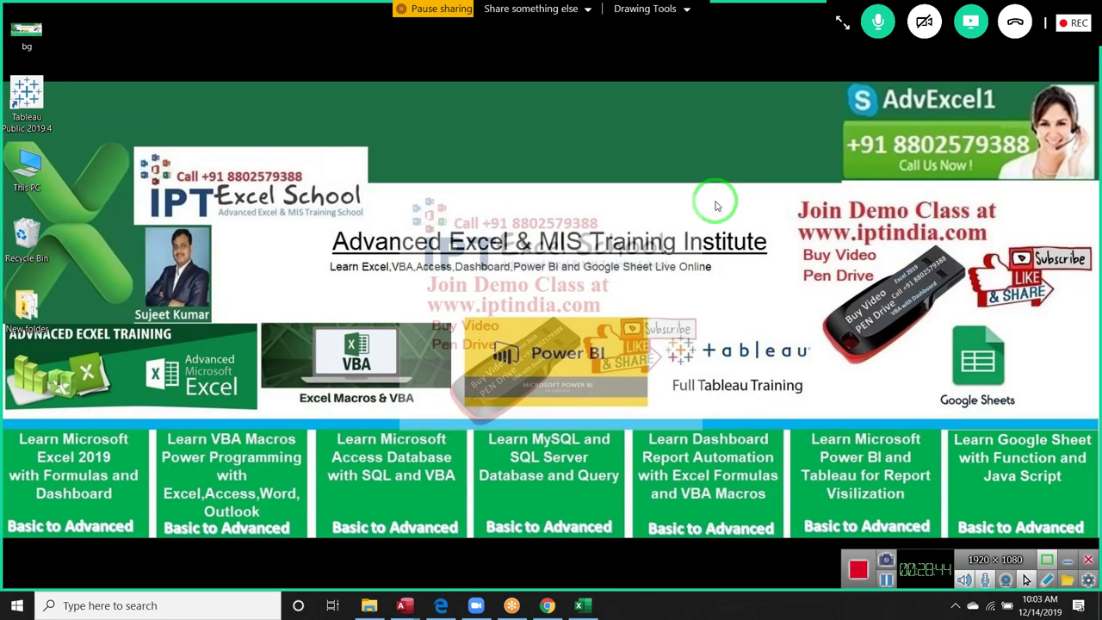